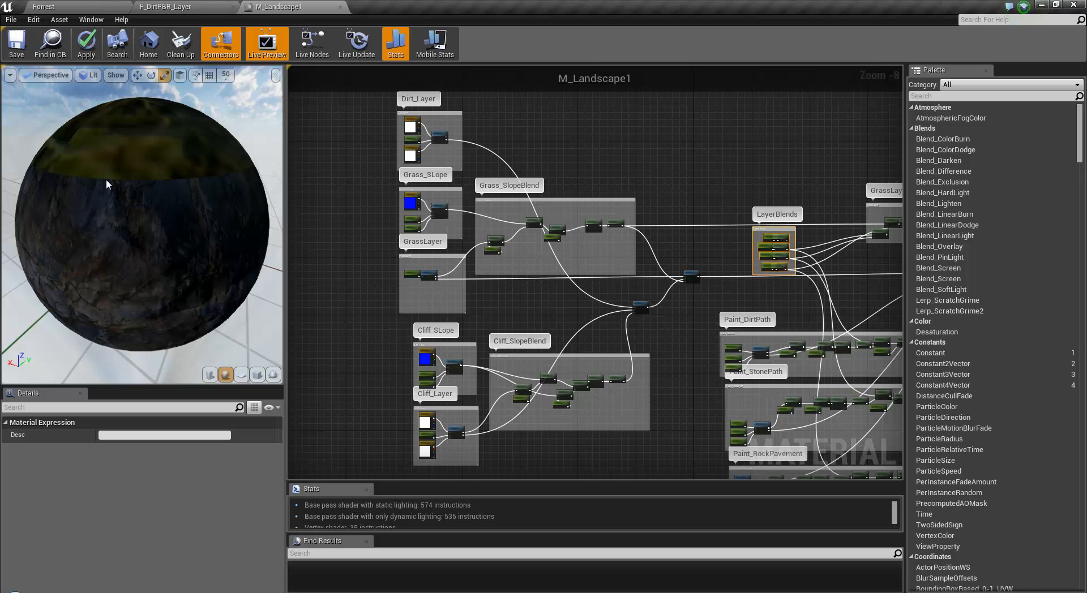
Switch from the material graph to the Forrest level and hide the foliage in the perspective viewport.
right_click_drag(644, 165, 560, 167)
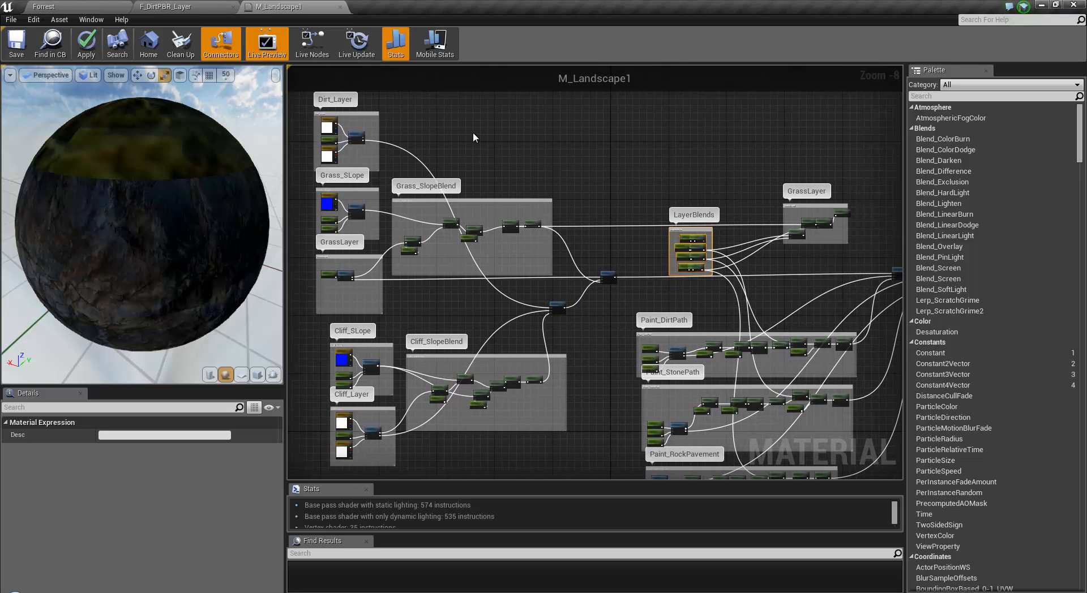
right_click_drag(473, 131, 839, 123)
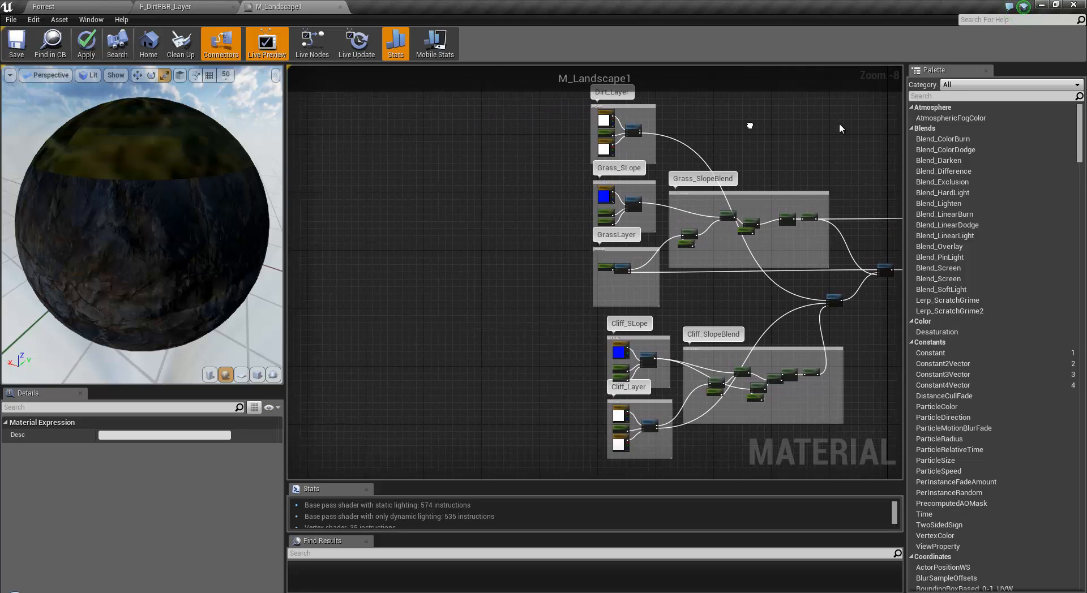
left_click(75, 11)
right_click_drag(558, 307, 1082, 293)
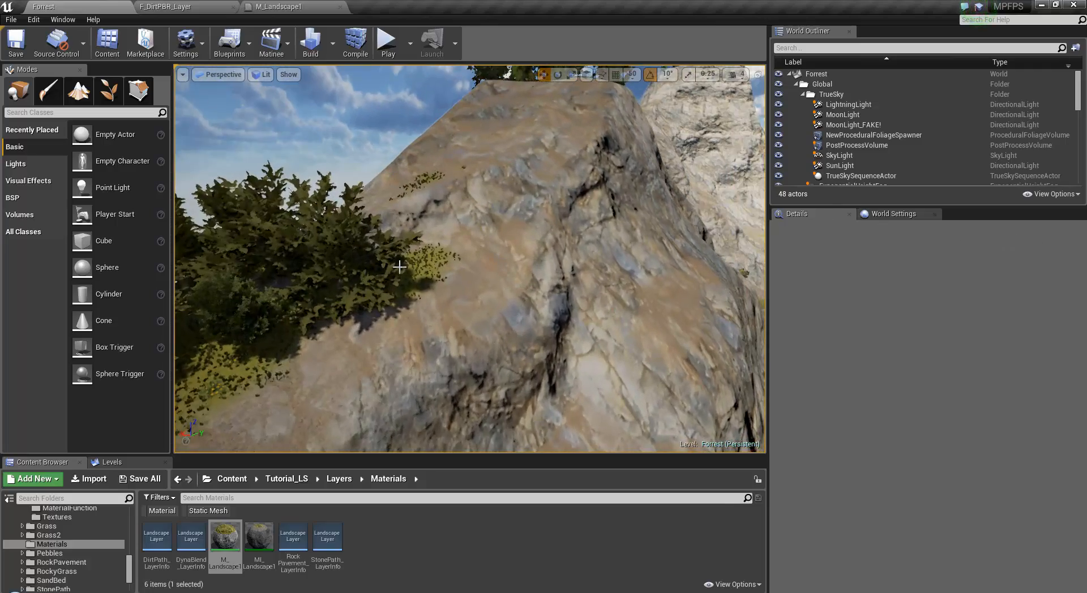
right_click_drag(400, 266, 1047, 433)
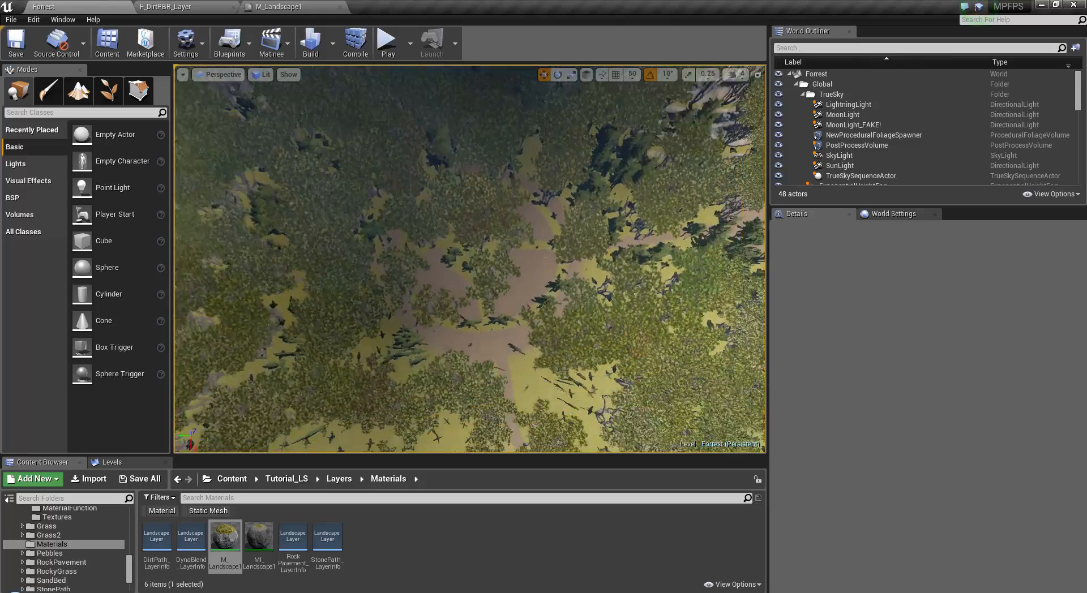
right_click_drag(470, 259, 628, 305)
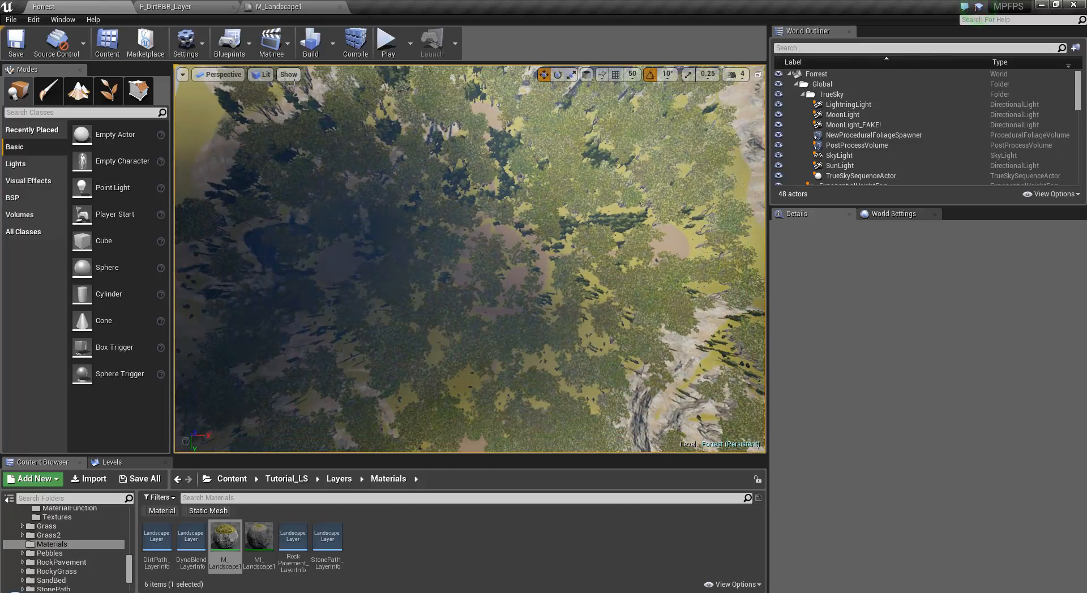
left_click(289, 75)
mouse_move(315, 356)
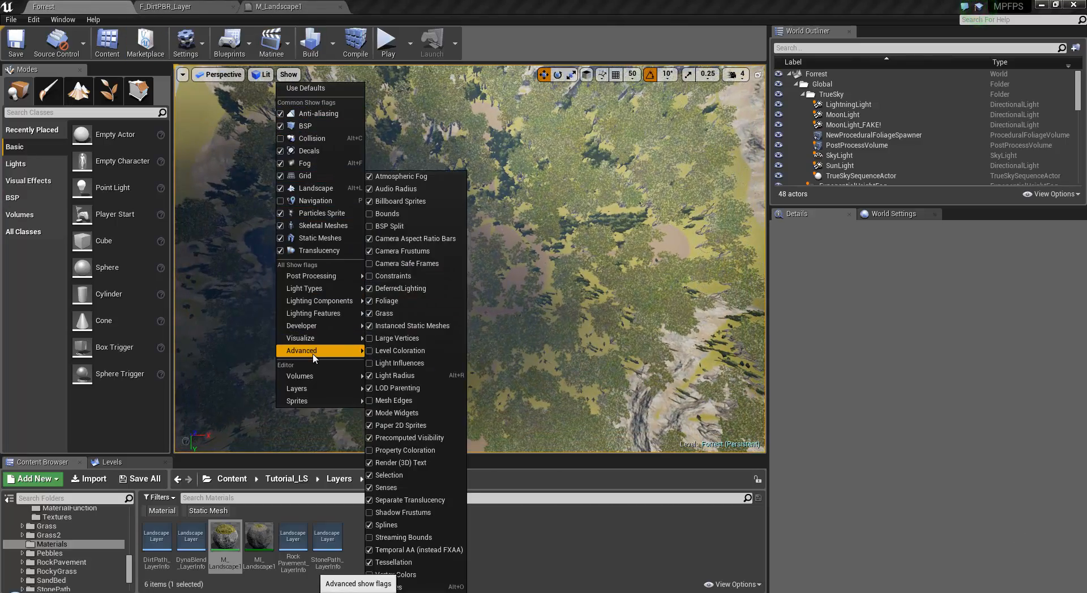
left_click(369, 301)
Activate landscape layer painting over the bare dirt ground near the cliffs.
right_click_drag(639, 255, 437, 6)
key("w")
key("w")
key("w")
key("s")
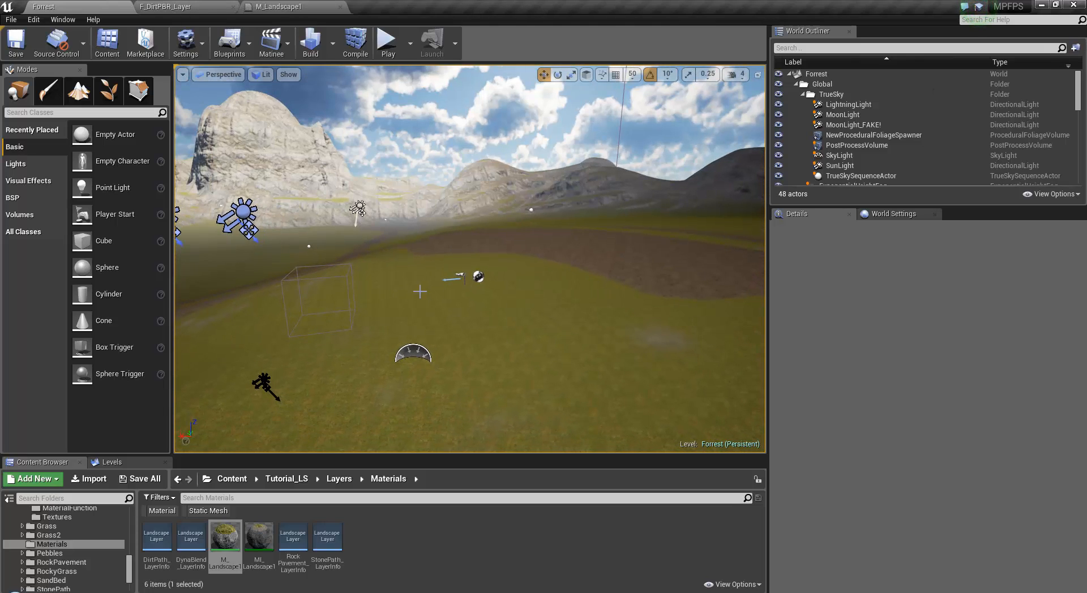
right_click_drag(567, 282, 59, 266)
key("shift+3")
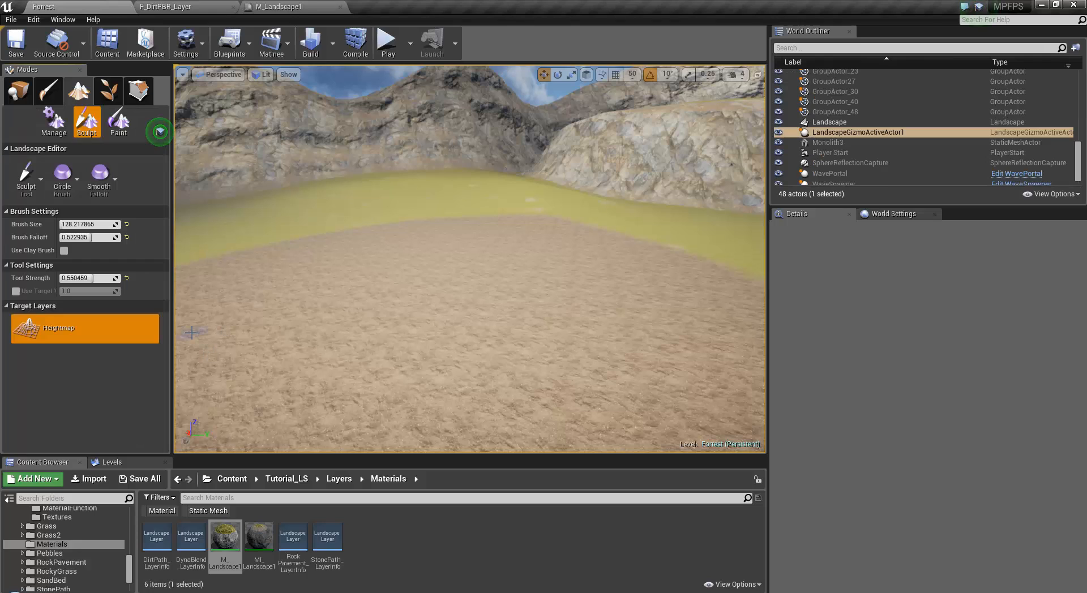
left_click(125, 125)
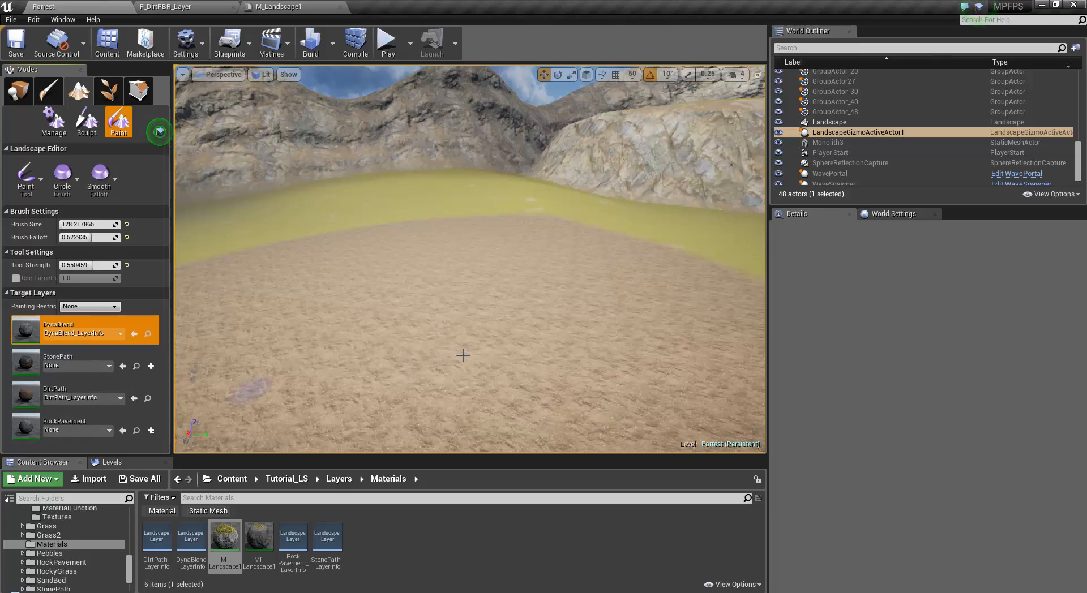
Try to paint the RockPavement layer onto the dirt ground without a layer info assigned.
key("w")
right_click_drag(463, 355, 504, 388)
left_click(96, 422)
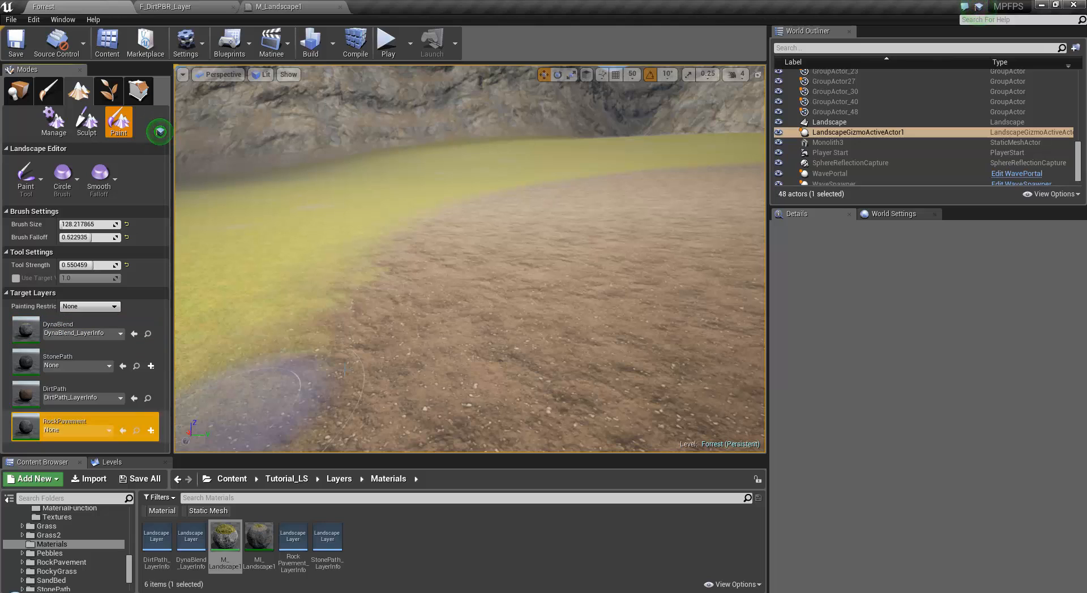
left_click(475, 304)
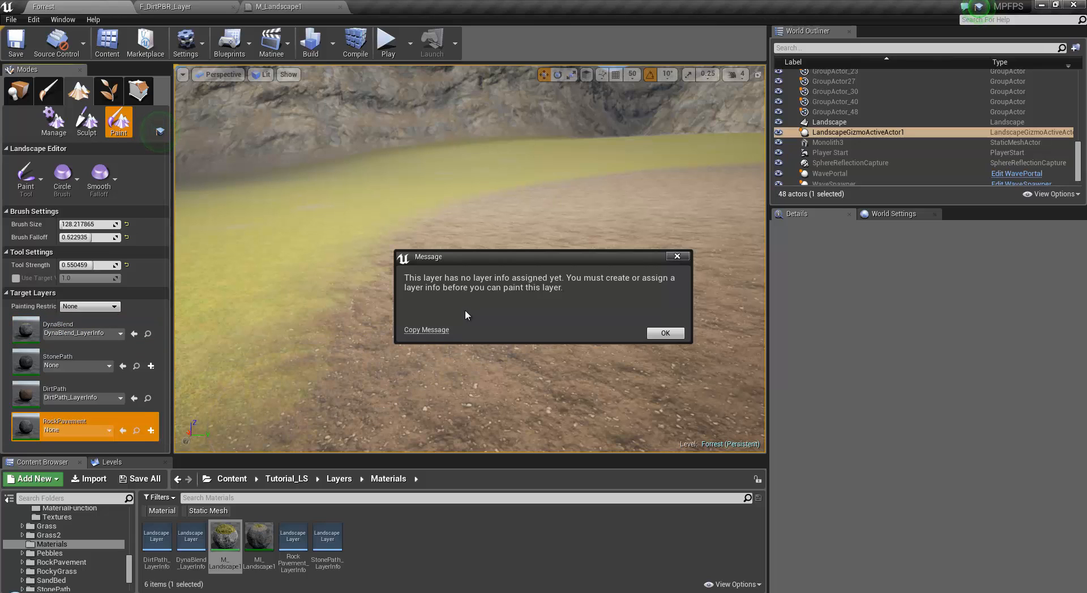
left_click(661, 334)
left_click(107, 431)
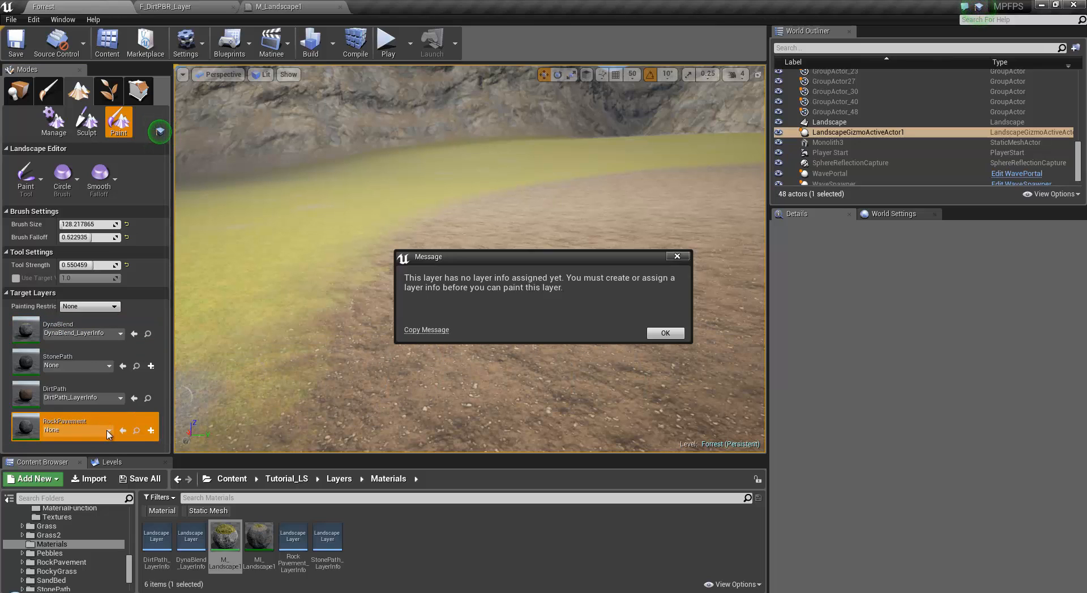
left_click(674, 335)
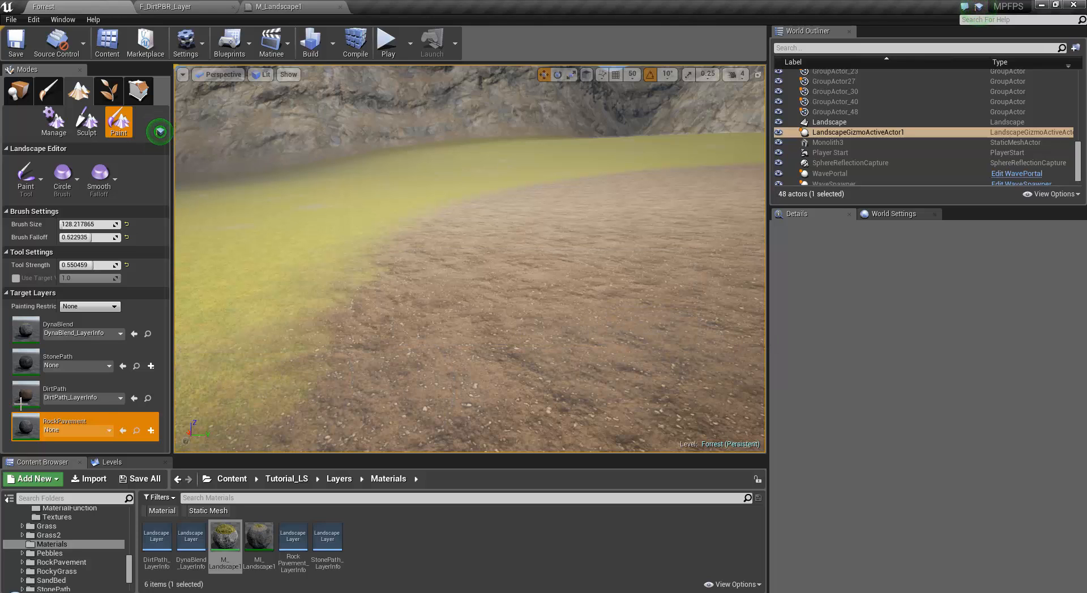
left_click(244, 381)
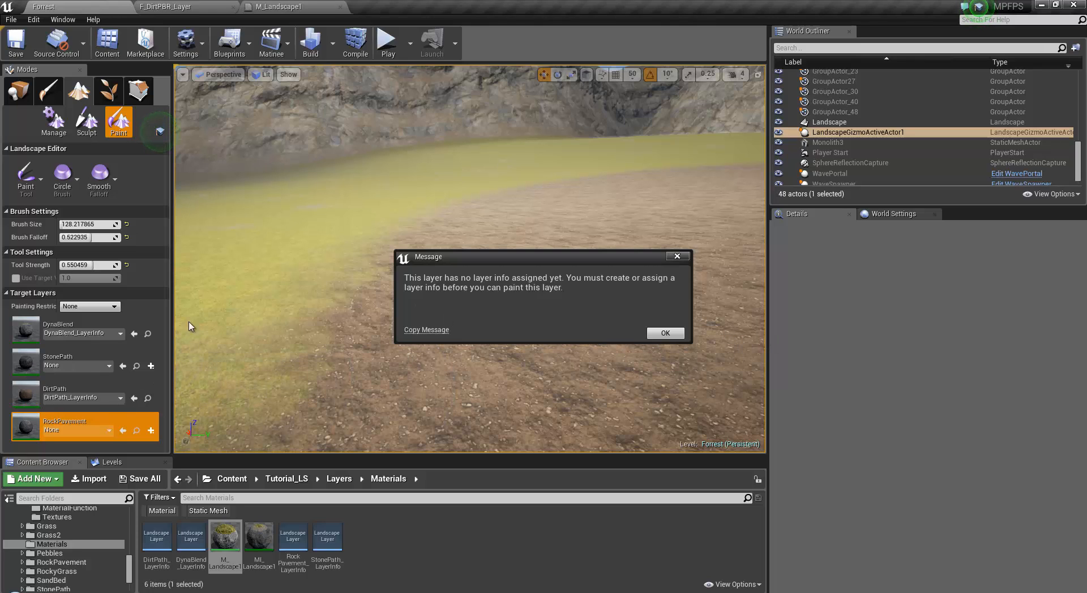
left_click(662, 334)
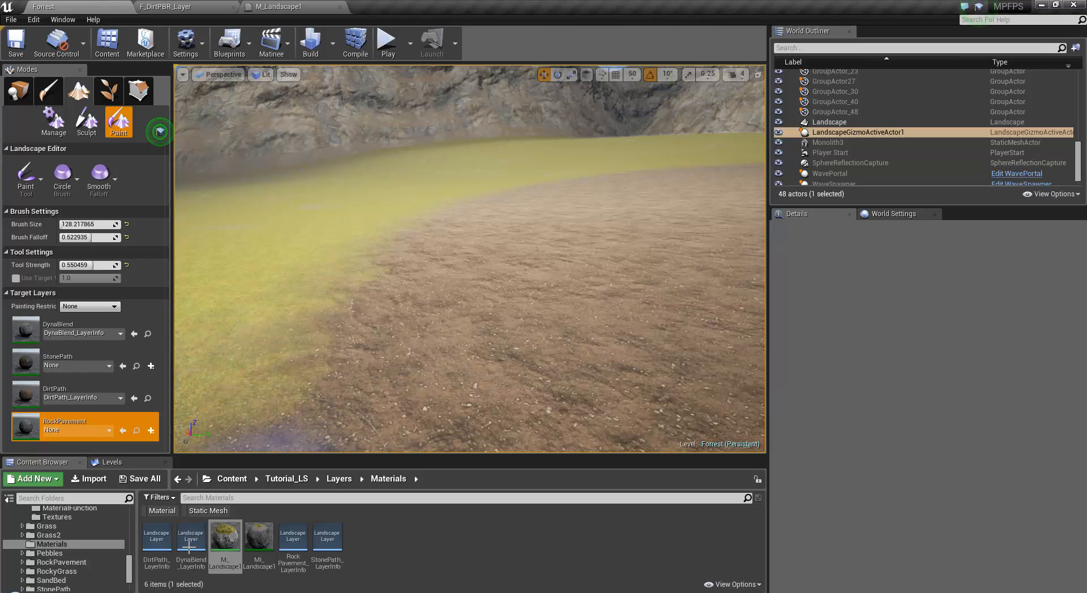
left_click(550, 365)
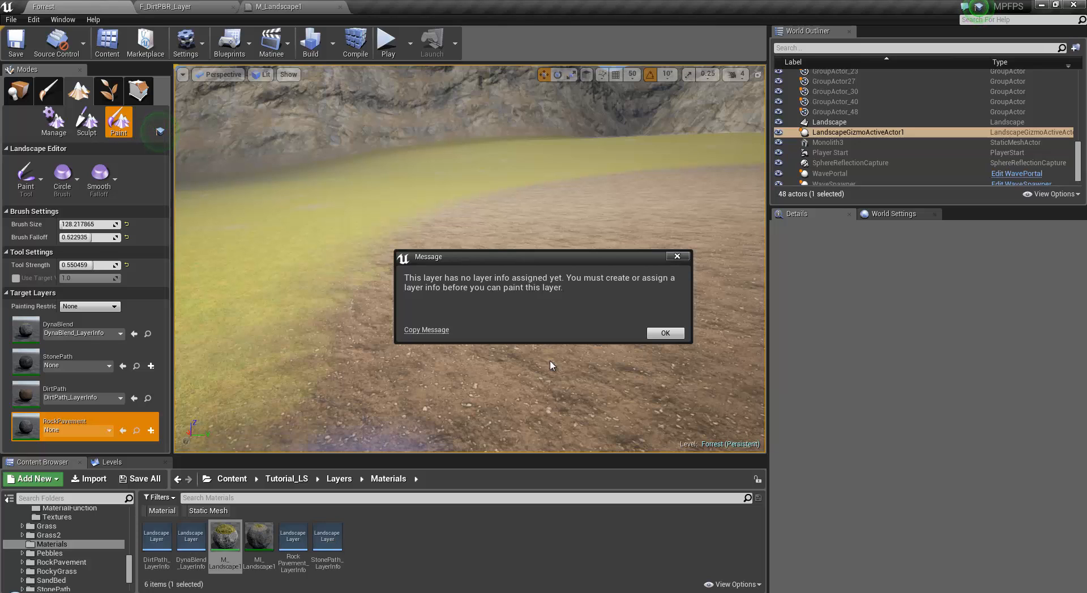
left_click(679, 333)
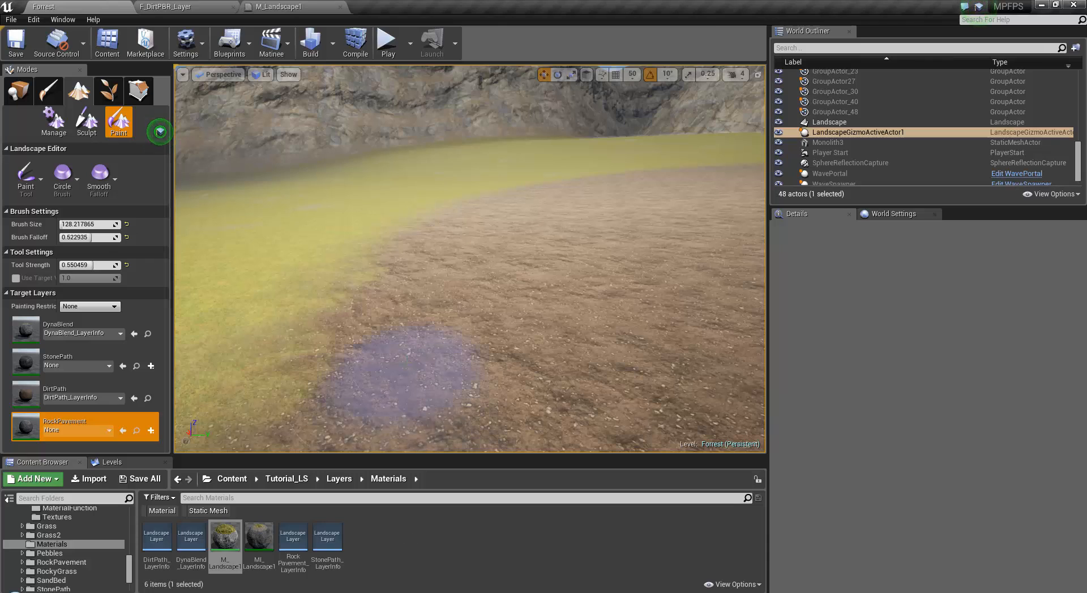
Assign StonePath_LayerInfo to the StonePath layer and RockPavement_LayerInfo to the RockPavement layer.
right_click_drag(404, 365, 391, 344)
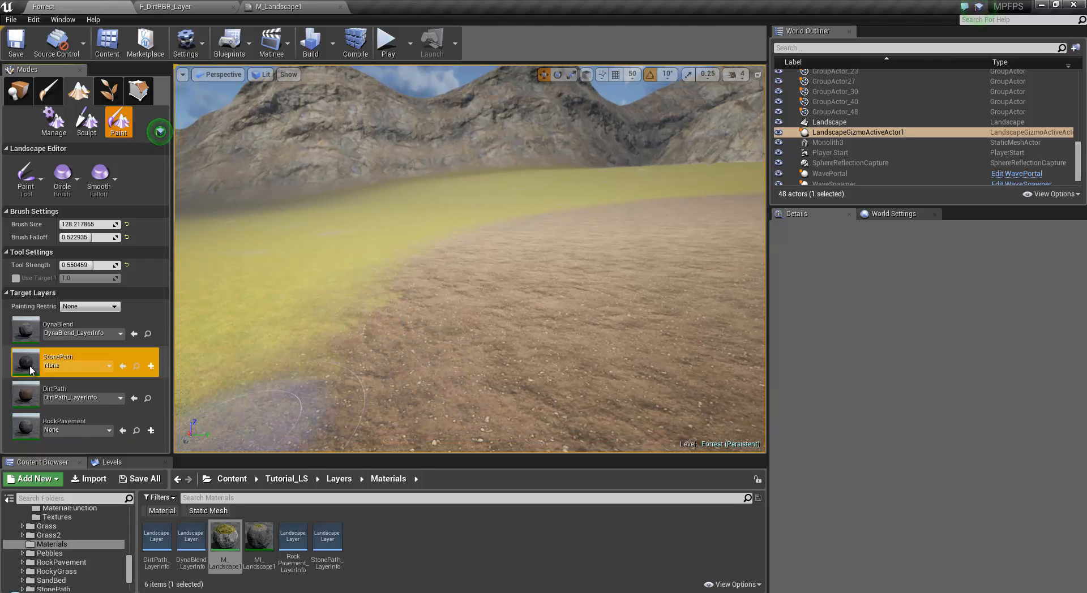
left_click(110, 367)
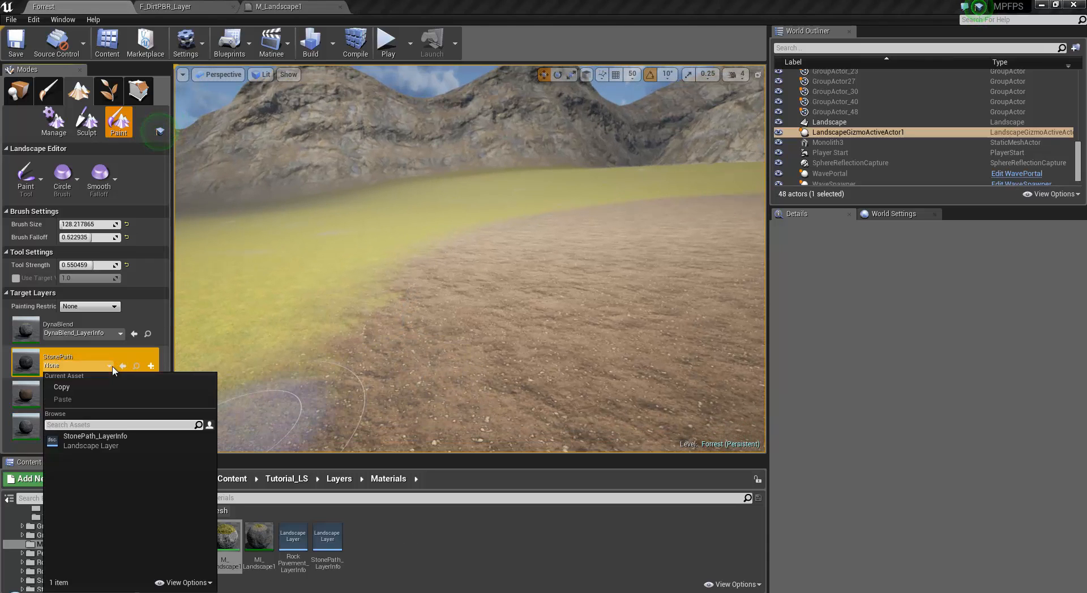
left_click(79, 439)
left_click(85, 431)
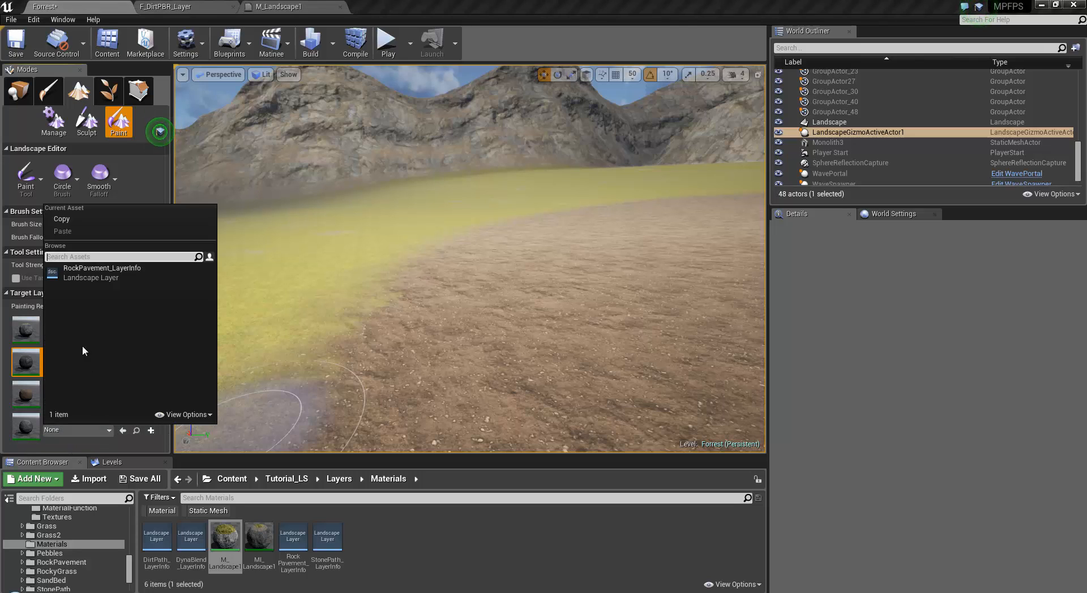
left_click(92, 276)
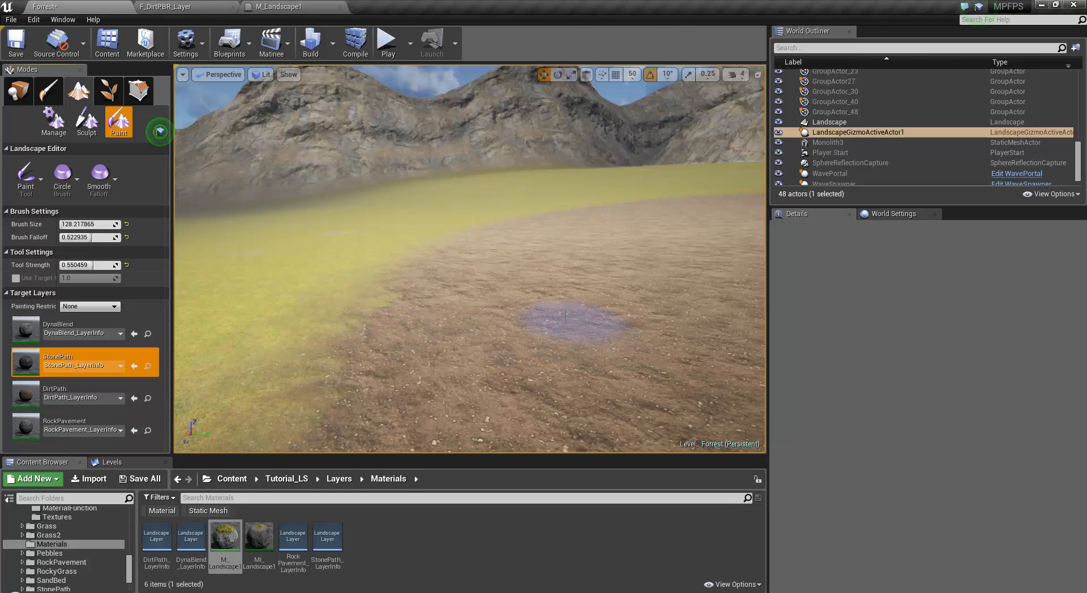
Paint the StonePath layer in a small patch on the dirt and a larger patch on the adjoining grass.
left_click_drag(547, 360, 611, 365)
right_click_drag(566, 367, 526, 378)
key("s")
key("w")
key("w")
mouse_move(447, 243)
left_mouse_down()
mouse_move(290, 330)
mouse_move(364, 363)
mouse_move(449, 327)
mouse_move(388, 351)
left_mouse_up()
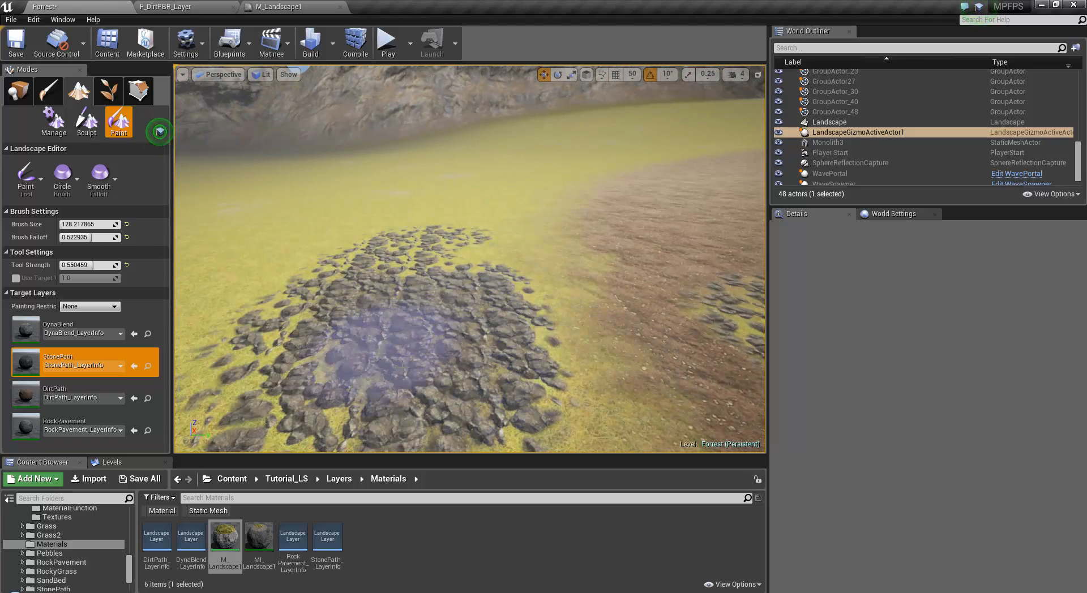
left_click_drag(373, 300, 323, 317)
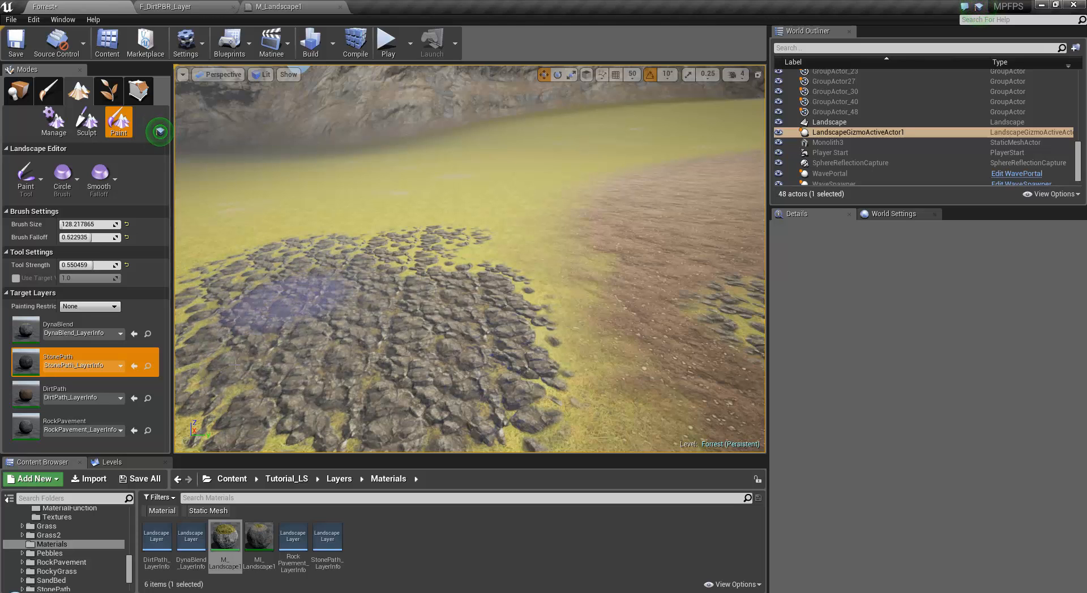
key("s")
right_click_drag(373, 348, 374, 374)
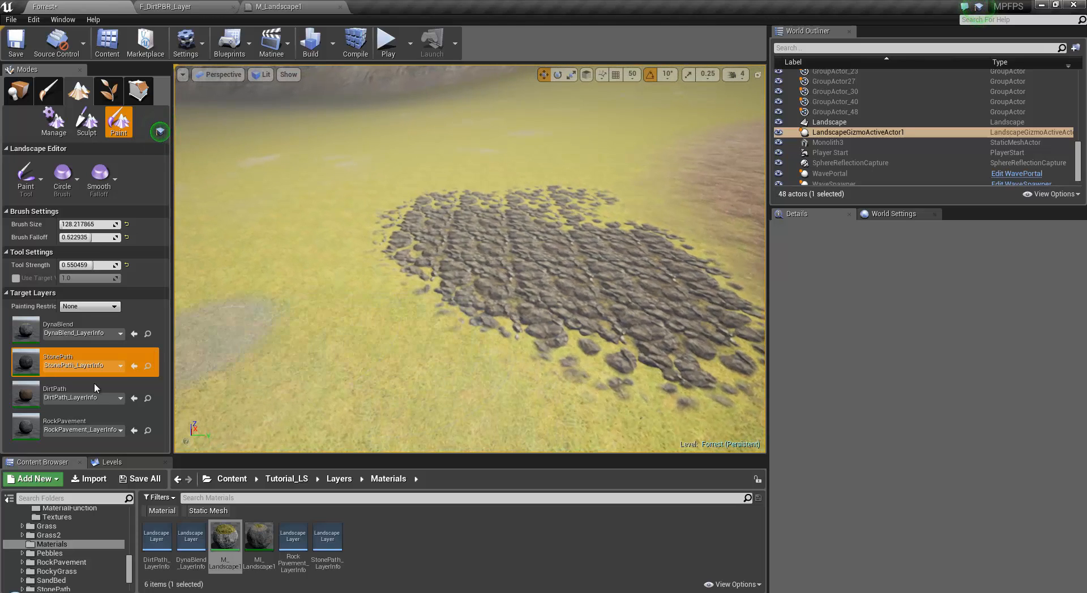
Paint a round DirtPath patch beside the grass-side stones and a band of RockPavement around it.
left_click(54, 390)
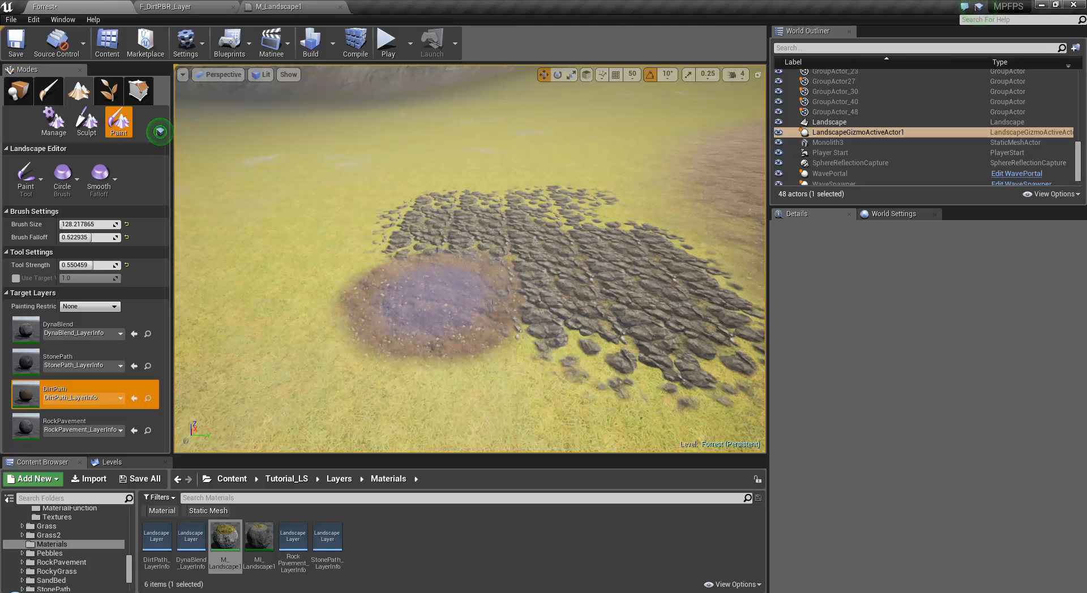
left_click(33, 429)
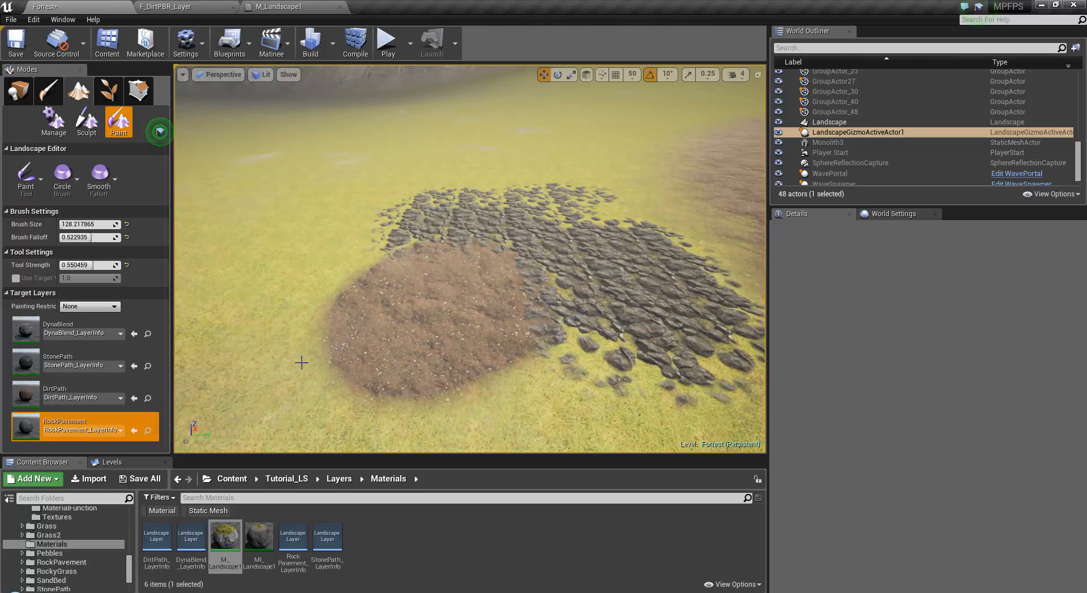
scroll(354, 347, "down", 3)
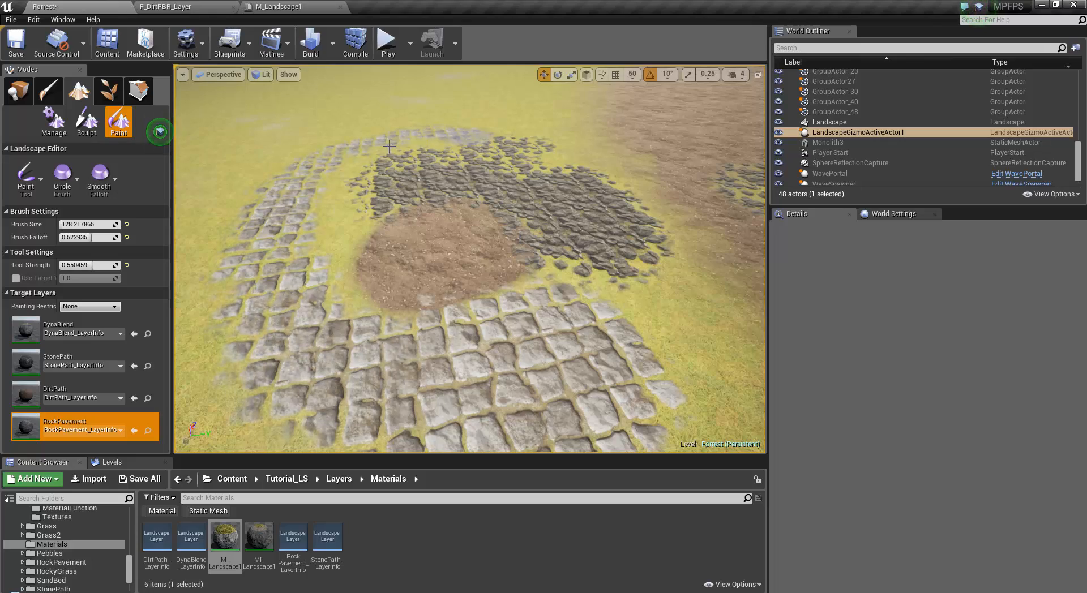
Paint a RockPavement area on the open dirt ground and inspect the painted layers' blending up close.
key("w")
right_click_drag(388, 188, 1030, 160)
key("s")
key("w")
key("d")
mouse_move(304, 331)
right_mouse_down()
mouse_move(407, 300)
mouse_move(463, 307)
mouse_move(464, 391)
mouse_move(451, 424)
mouse_move(0, 374)
mouse_move(6, 335)
mouse_move(381, 262)
mouse_move(485, 332)
right_mouse_up()
key("w")
key("s")
key("s")
key("s")
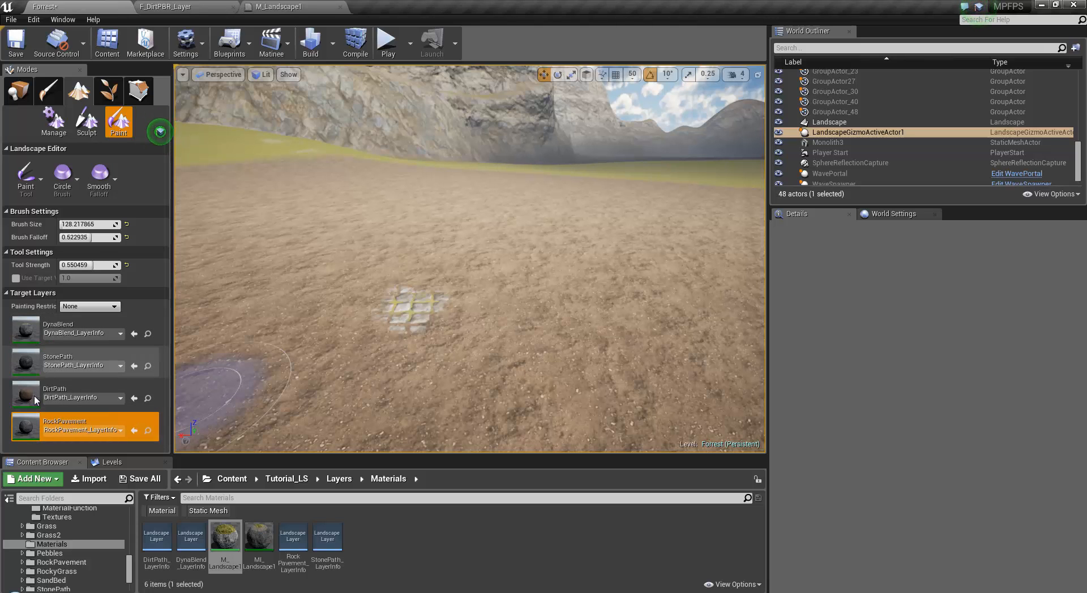
right_click_drag(487, 351, 459, 341)
key("w")
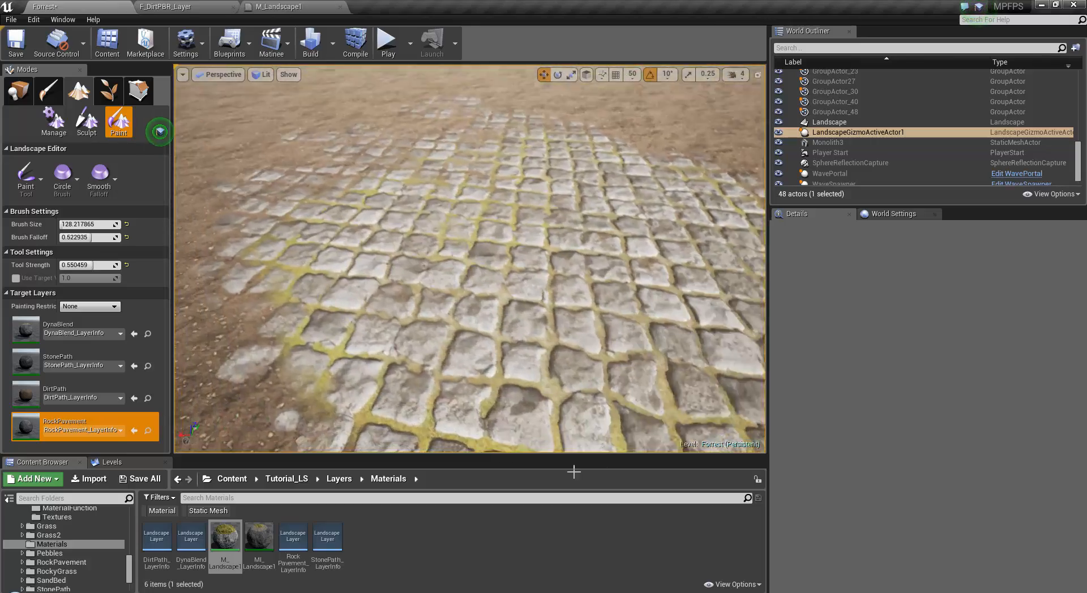
right_click_drag(572, 475, 244, 331)
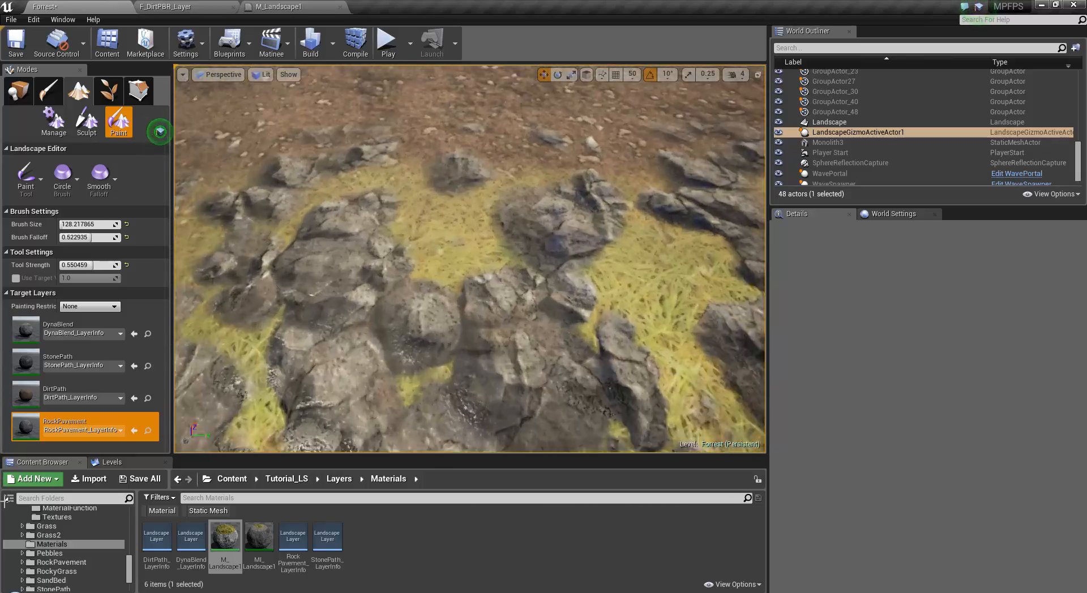
right_click_drag(4, 500, 385, 204)
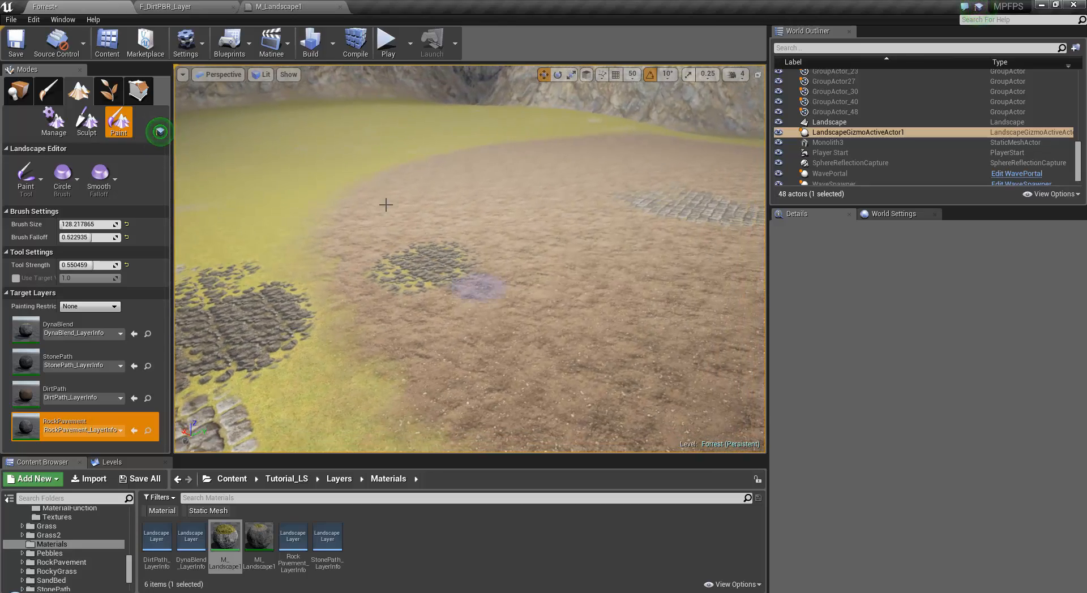
In the M_Landscape1 material graph, select the dirt, grass and cliff layer groups together with their slope-blend groups.
left_click(289, 7)
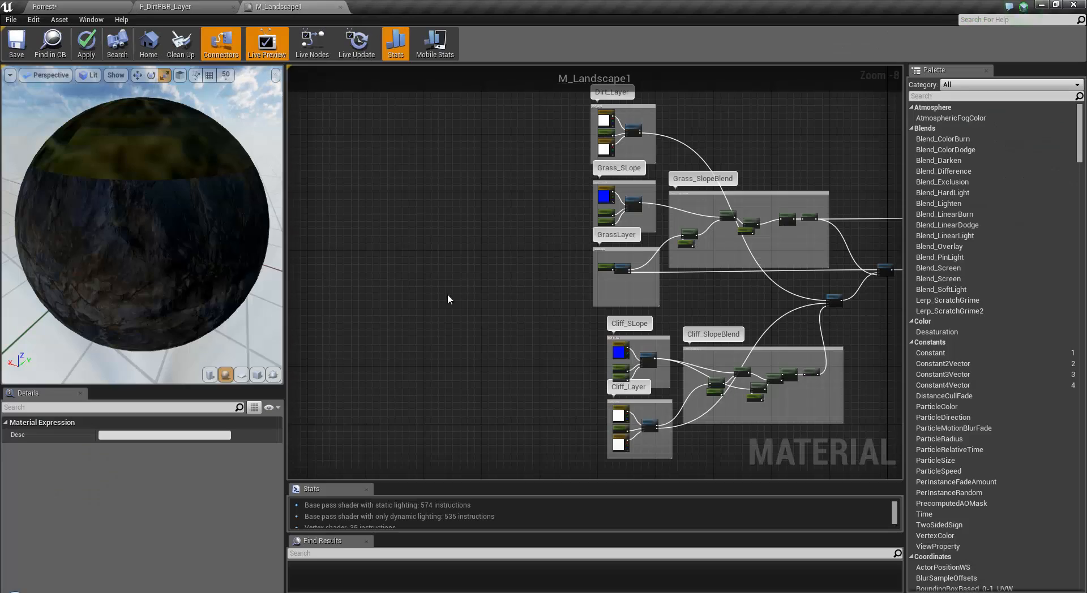
right_click_drag(447, 300, 386, 332)
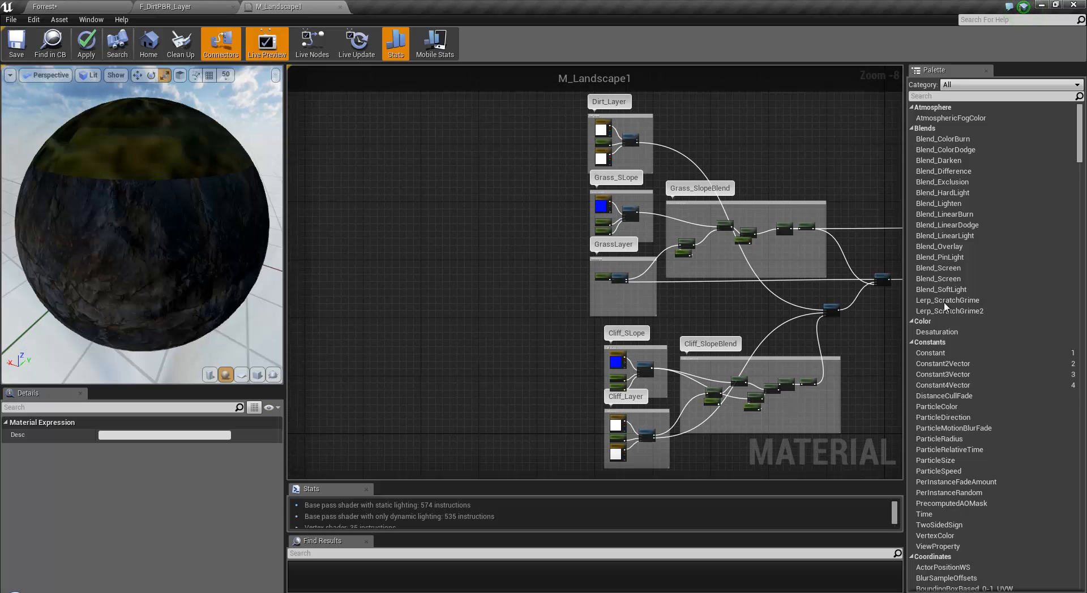
left_click_drag(547, 113, 675, 311)
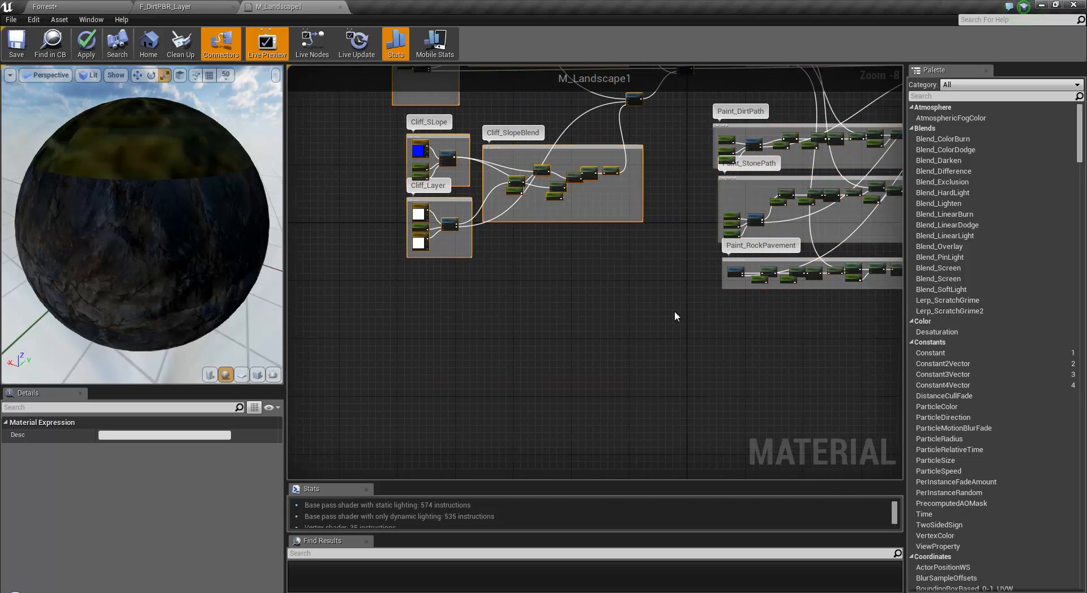
right_click_drag(674, 311, 847, 479)
scroll(758, 305, "up", 2)
right_click_drag(758, 306, 736, 441)
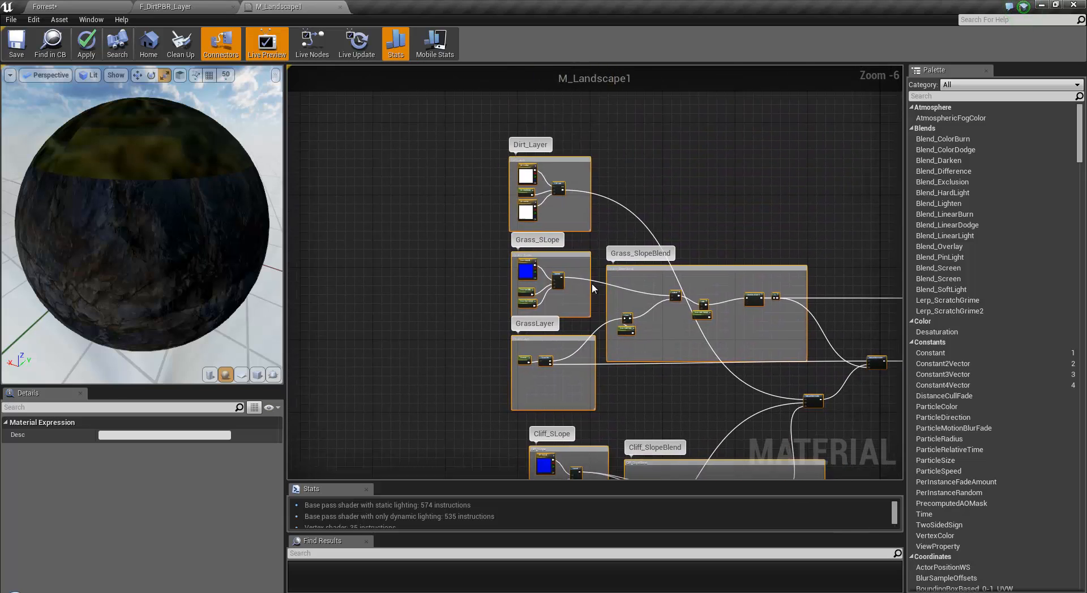
Examine the nodes and connections of the Grass_SLope and Grass_SlopeBlend groups up close.
scroll(535, 182, "up", 5)
right_click_drag(535, 182, 581, 277)
right_click_drag(714, 402, 449, 199)
scroll(810, 317, "down", 3)
right_click_drag(809, 317, 470, 188)
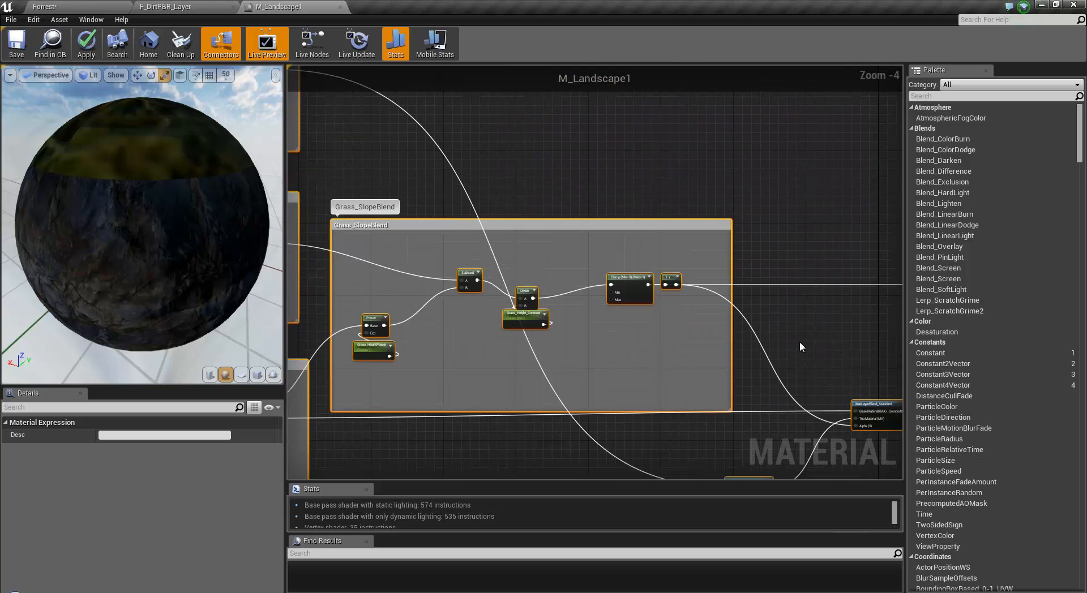
right_click_drag(801, 347, 729, 313)
scroll(508, 254, "up", 4)
right_click_drag(382, 411, 754, 392)
scroll(422, 392, "down", 4)
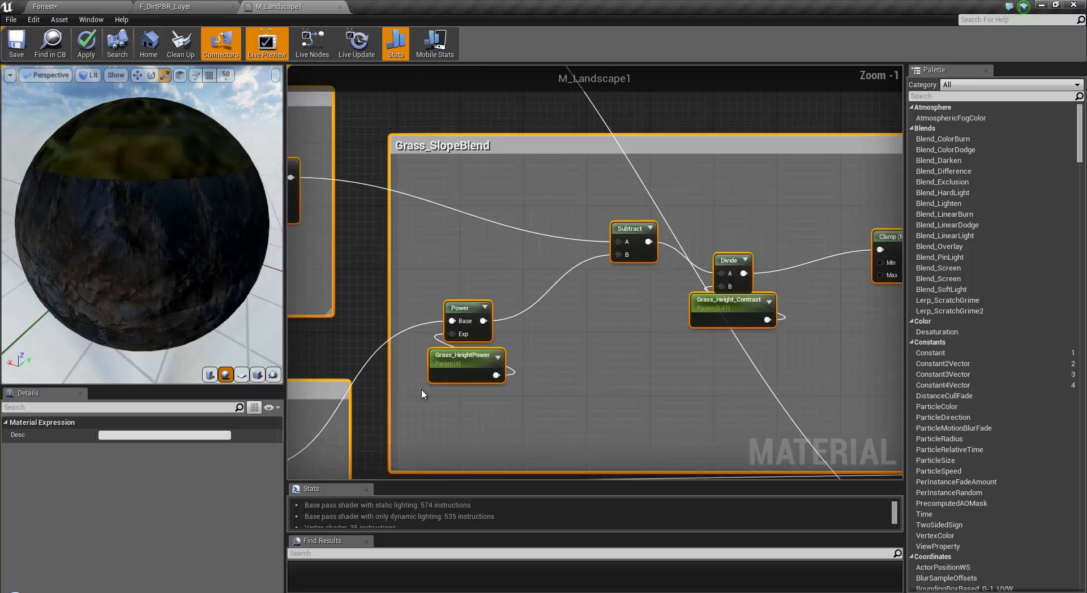
right_click_drag(422, 393, 640, 359)
scroll(513, 247, "up", 3)
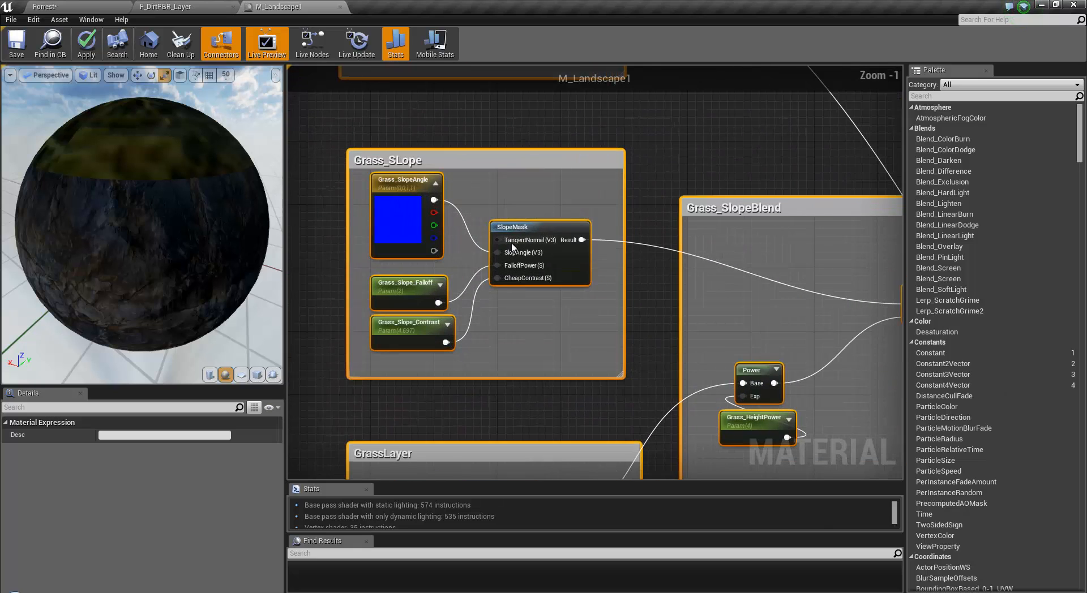
right_click_drag(657, 277, 359, 192)
scroll(538, 250, "down", 5)
right_click_drag(780, 334, 692, 259)
Examine how the two MatLayerBlend_Standard nodes combine the dirt, cliff and grass materials and where their output leads.
left_click(674, 230)
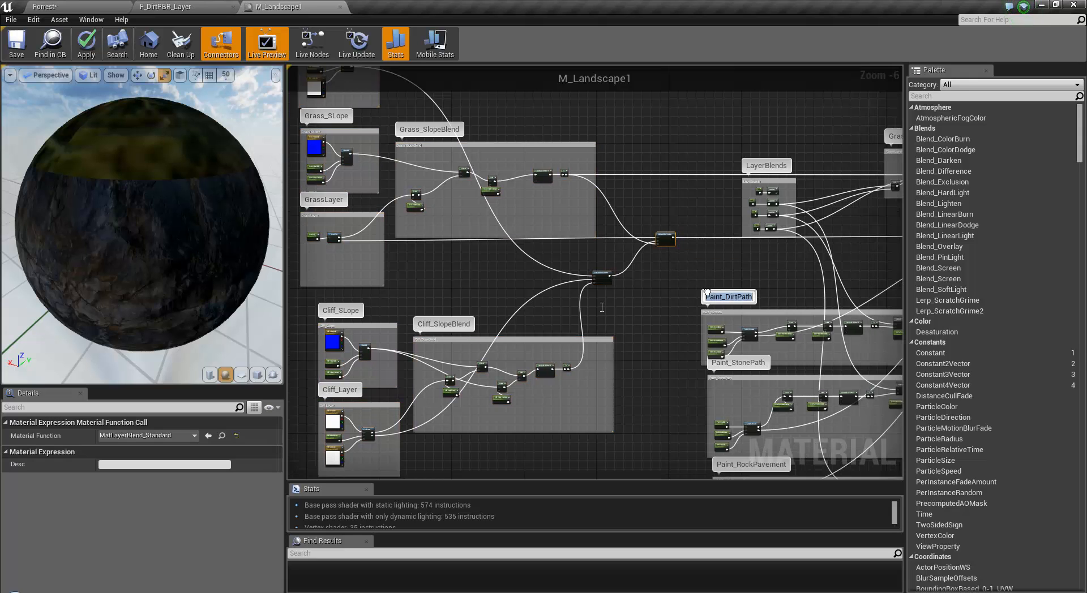
scroll(674, 231, "up", 6)
right_click_drag(489, 395, 699, 393)
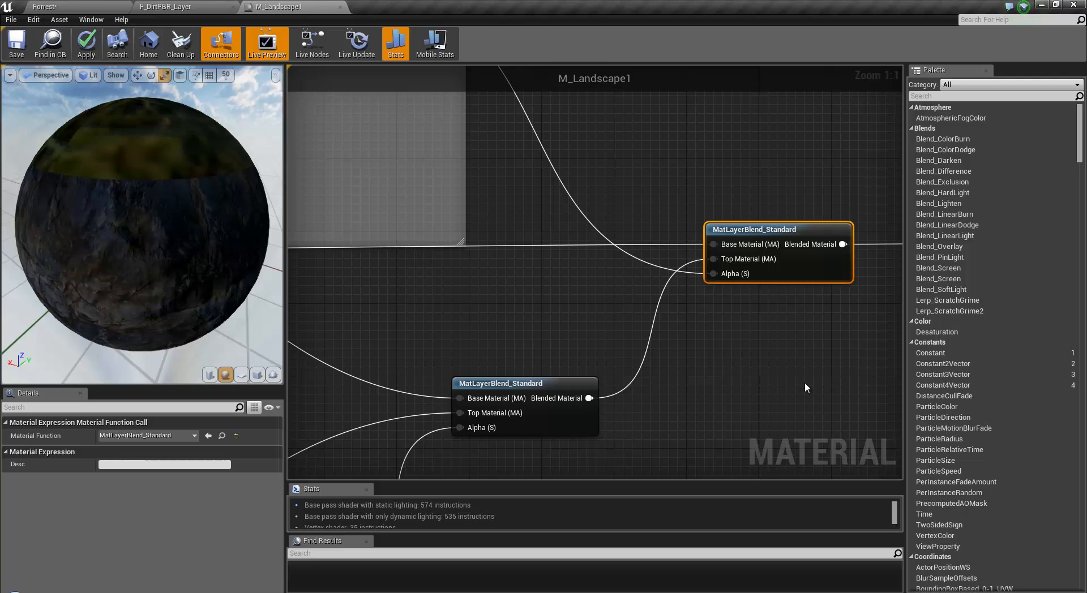
right_click_drag(691, 371, 453, 350)
scroll(453, 350, "down", 4)
right_click_drag(645, 344, 495, 276)
scroll(495, 276, "down", 4)
right_click_drag(673, 286, 657, 238)
Select the groups feeding the final blends, narrowing to GrassLayer alone and then to Paint_DirtPath, Paint_StonePath and Paint_RockPavement.
left_click(841, 198)
left_click_drag(449, 105, 694, 415)
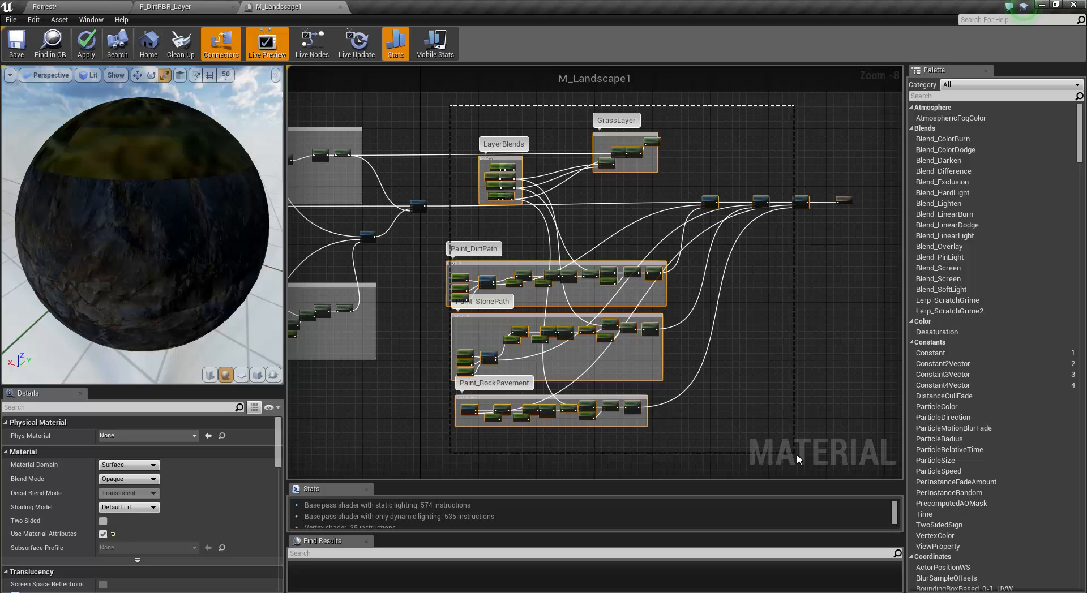
left_click(515, 143)
left_click_drag(564, 100, 722, 178)
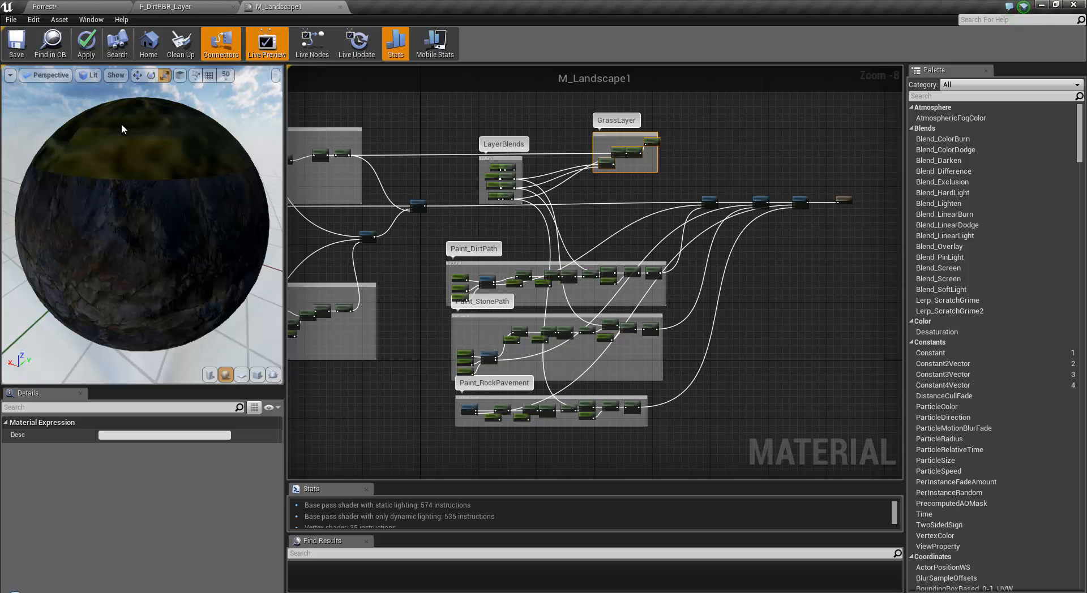
left_click_drag(413, 232, 741, 428)
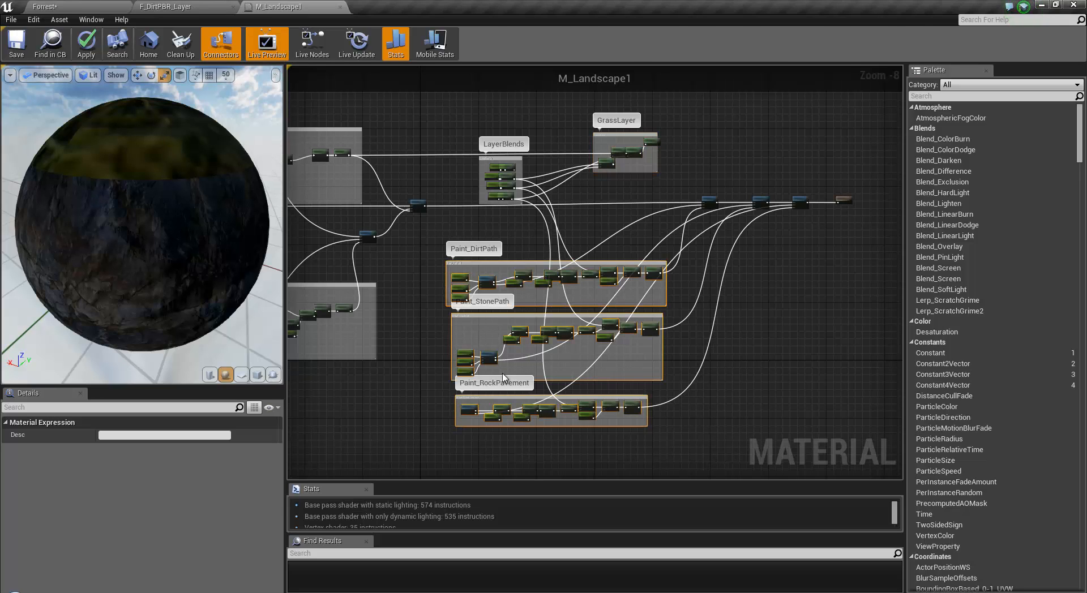
In the Forrest level, paint the DynaBlend layer over the small stone patch and the surrounding dirt ground.
left_click(75, 6)
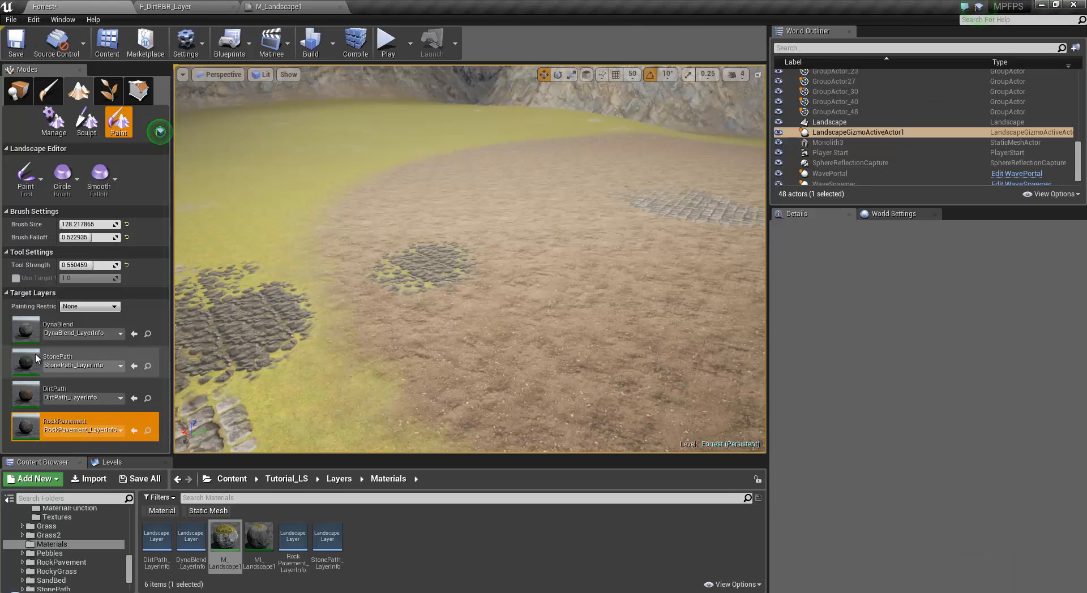
left_click(46, 330)
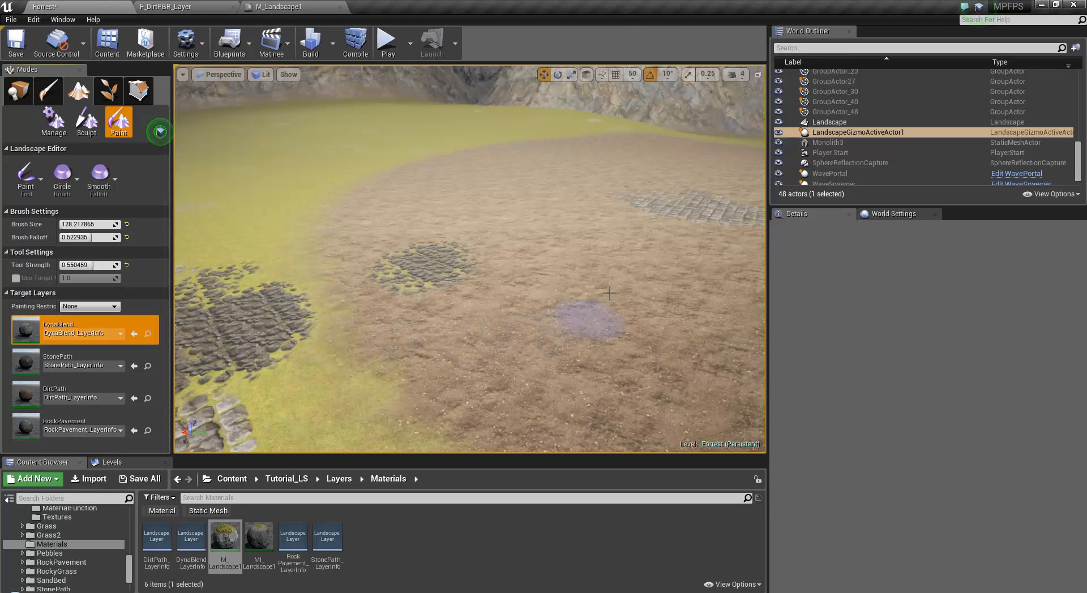
mouse_move(544, 317)
left_mouse_down()
mouse_move(509, 286)
mouse_move(461, 334)
mouse_move(371, 313)
mouse_move(462, 258)
mouse_move(427, 258)
left_mouse_up()
mouse_move(467, 302)
left_mouse_down()
mouse_move(585, 371)
mouse_move(536, 424)
mouse_move(349, 427)
left_mouse_up()
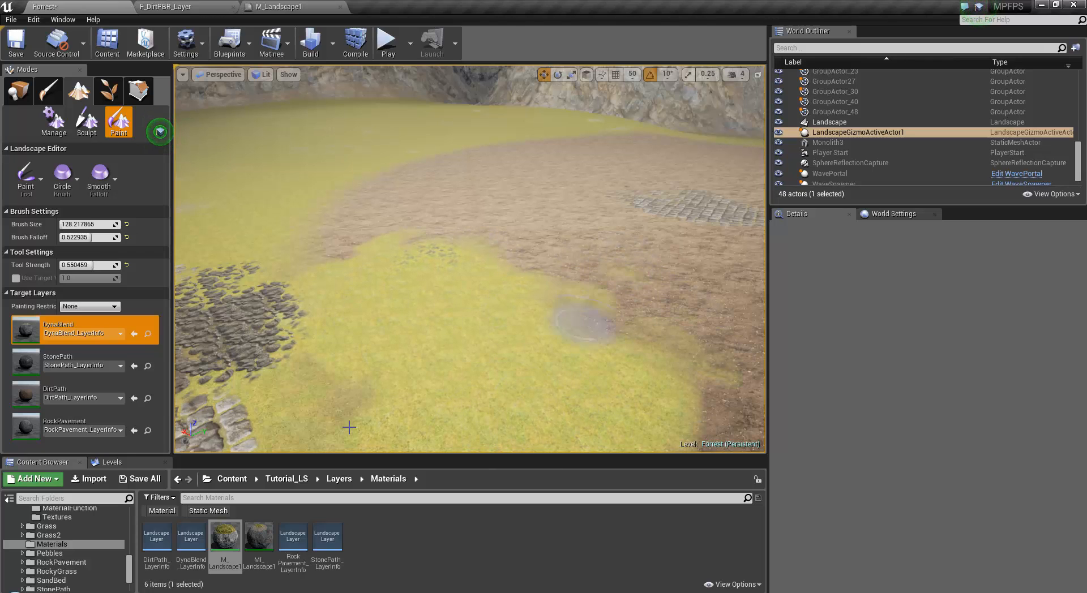
Return to the M_Landscape1 graph and examine the four Layer Blend nodes in the LayerBlends group.
left_click(291, 7)
scroll(551, 243, "up", 9)
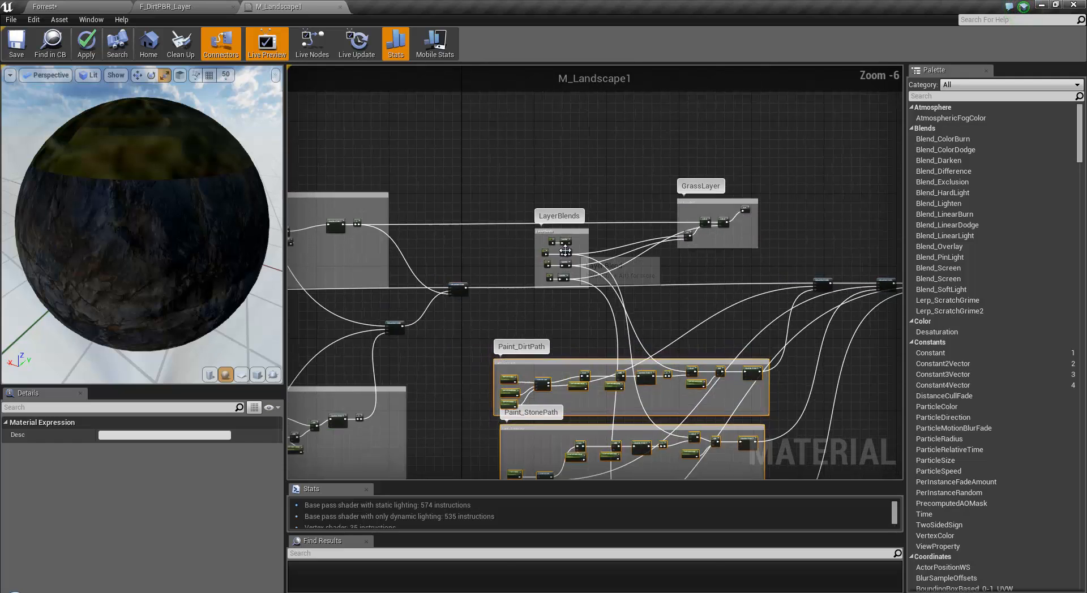
right_click_drag(702, 205, 691, 219)
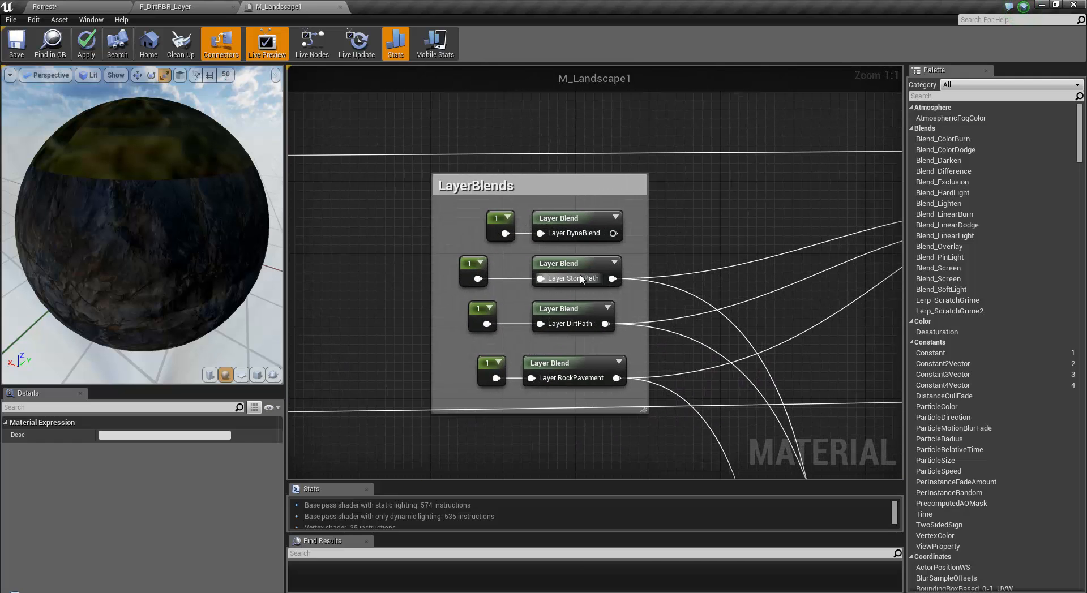
Add a LandscapeLayerBlend node beside the LayerBlends group and give it two layer entries.
right_click(761, 176)
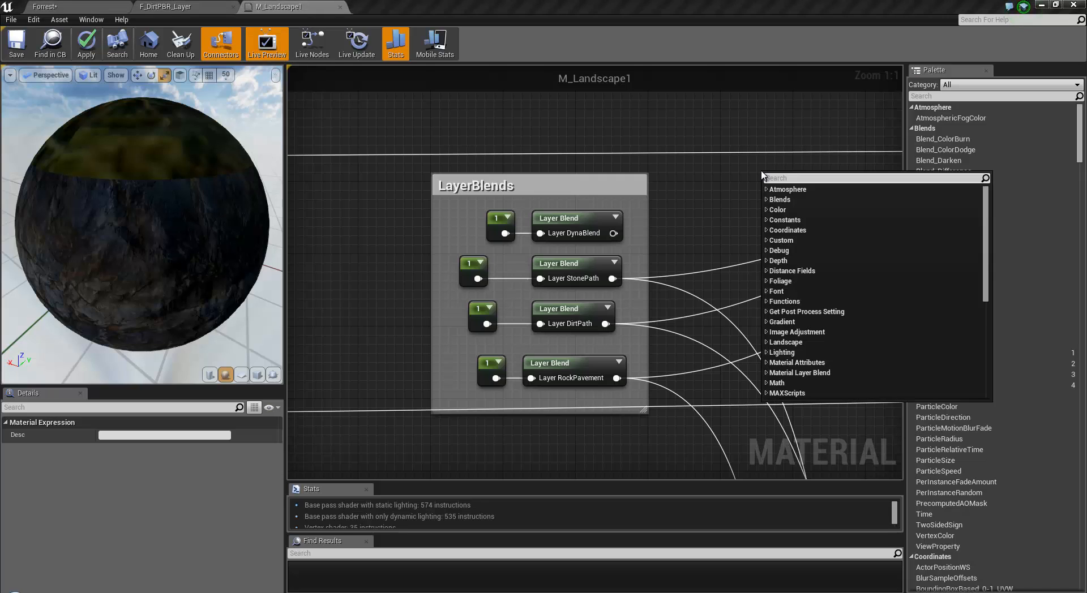
type("layerblend")
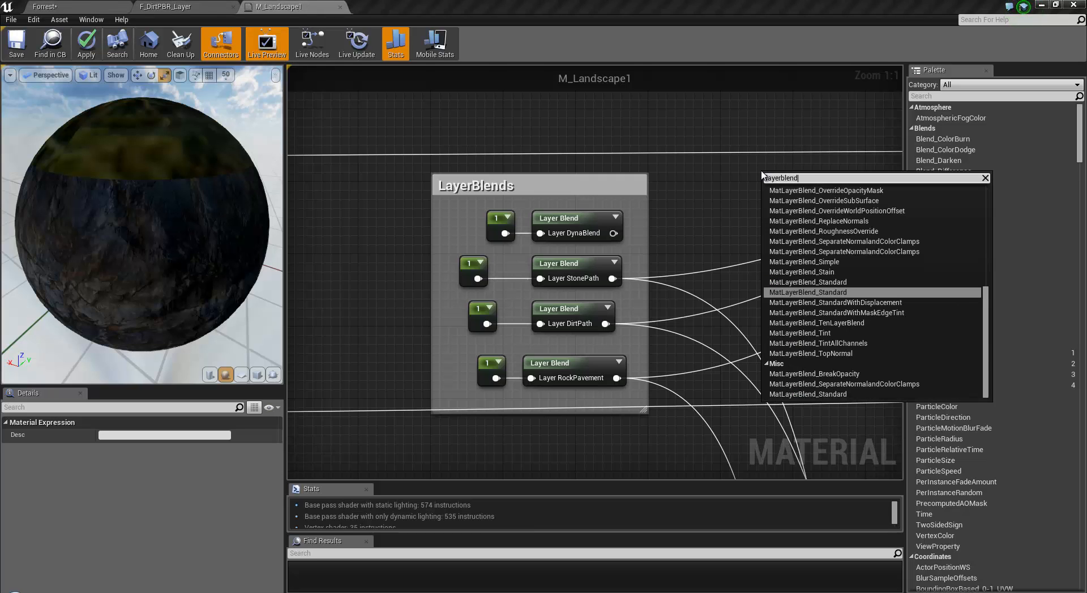
left_click(985, 334)
left_click_drag(986, 337, 986, 211)
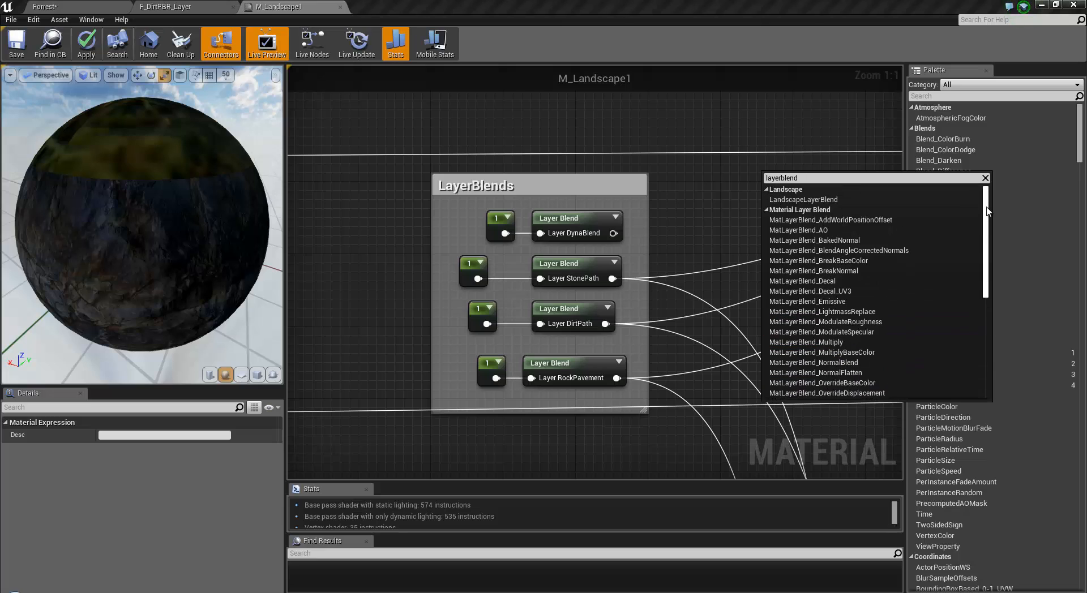
left_click(812, 201)
left_click_drag(779, 180, 725, 183)
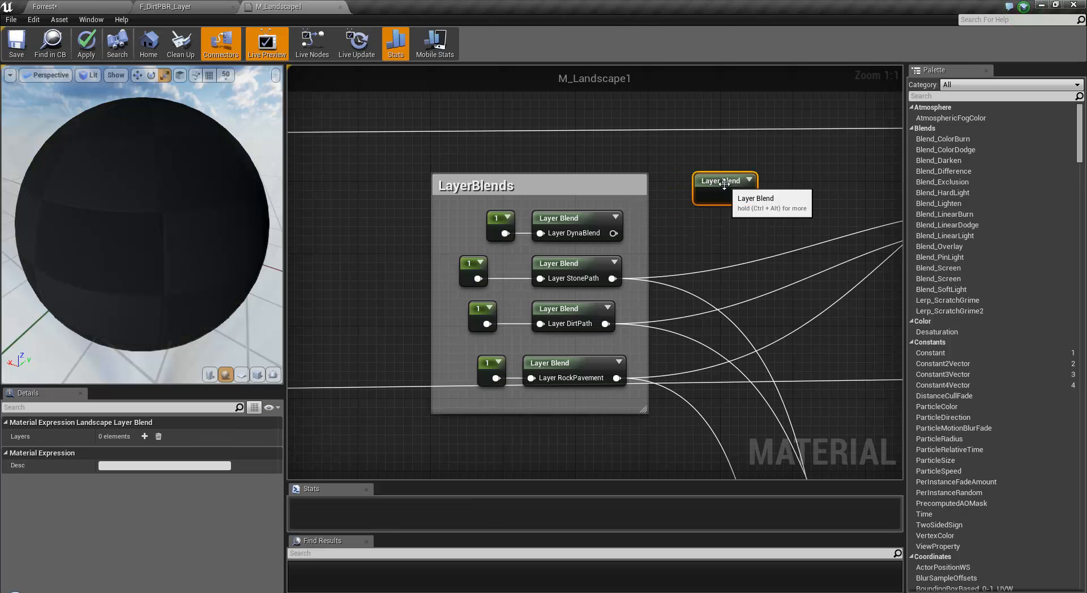
left_click(144, 436)
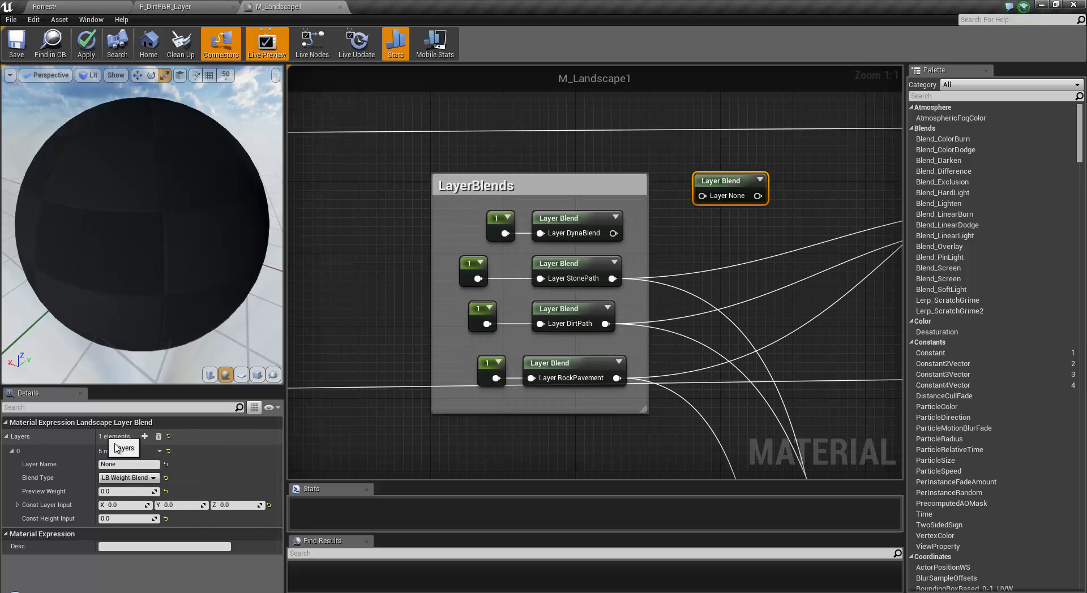
left_click(145, 436)
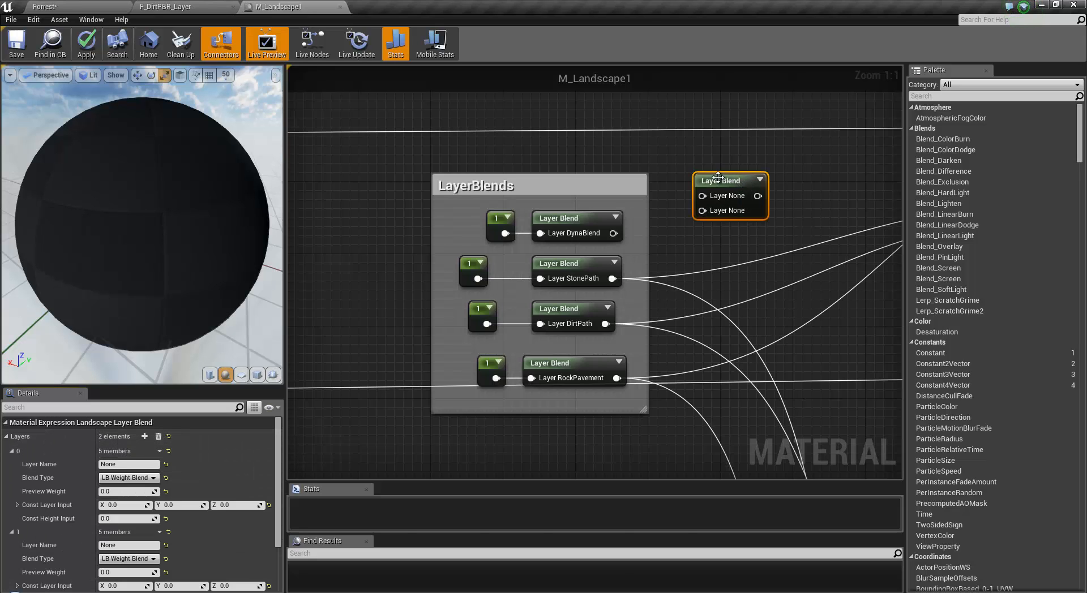
Delete the two-entry Layer Blend node and check the existing DynaBlend, StonePath and DirtPath Layer Blend nodes.
key("Delete")
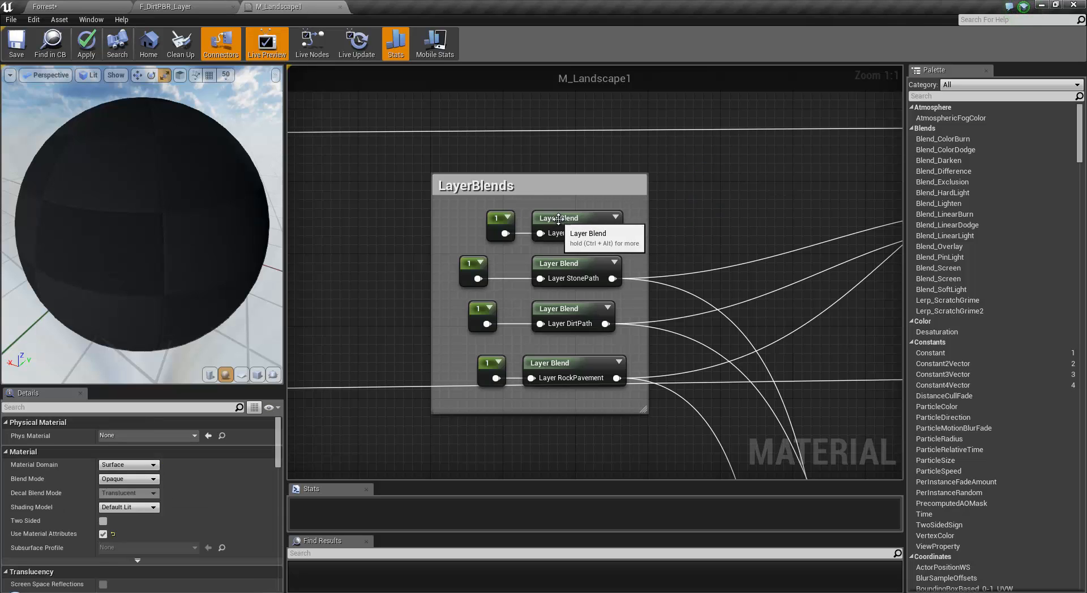
left_click(570, 232)
left_click(571, 283)
left_click(572, 320)
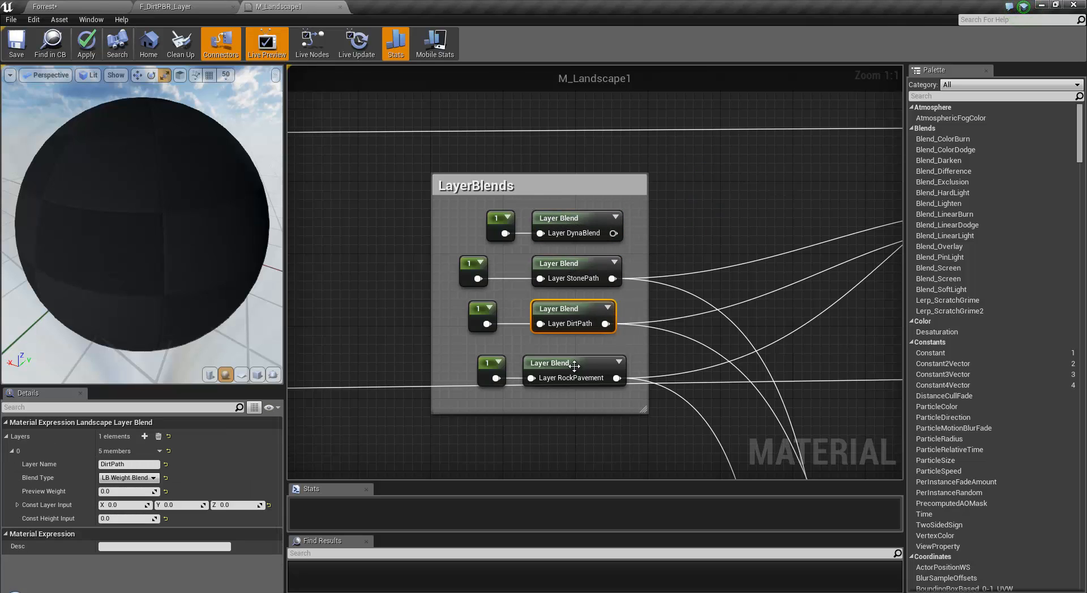
left_click(788, 162)
Restore the deleted Layer Blend node and try pulling a connection from its output.
key("ctrl+z")
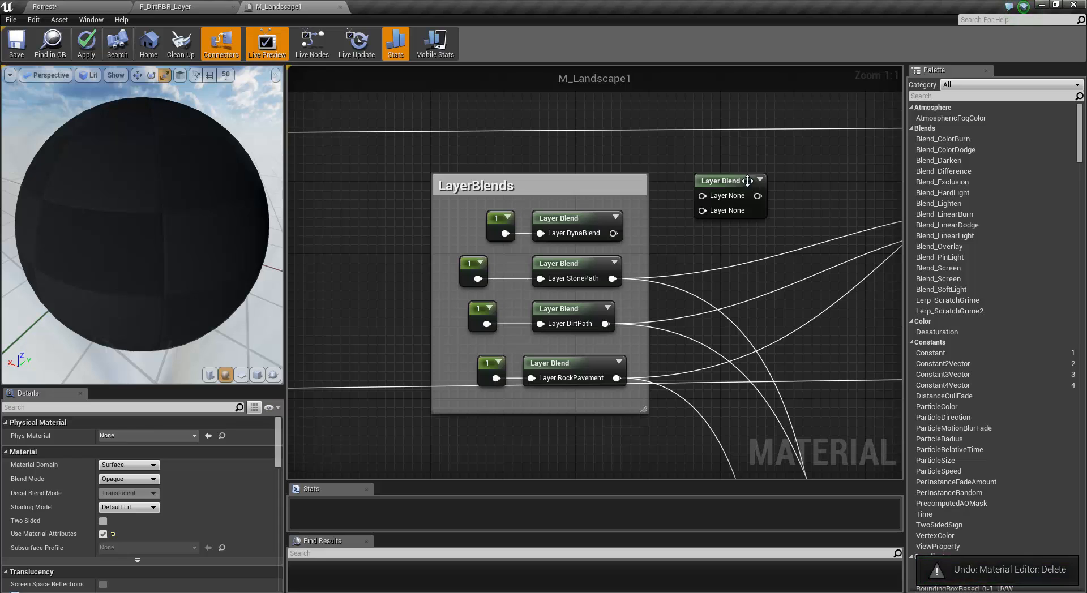
left_click(763, 210)
left_click_drag(757, 196, 840, 157)
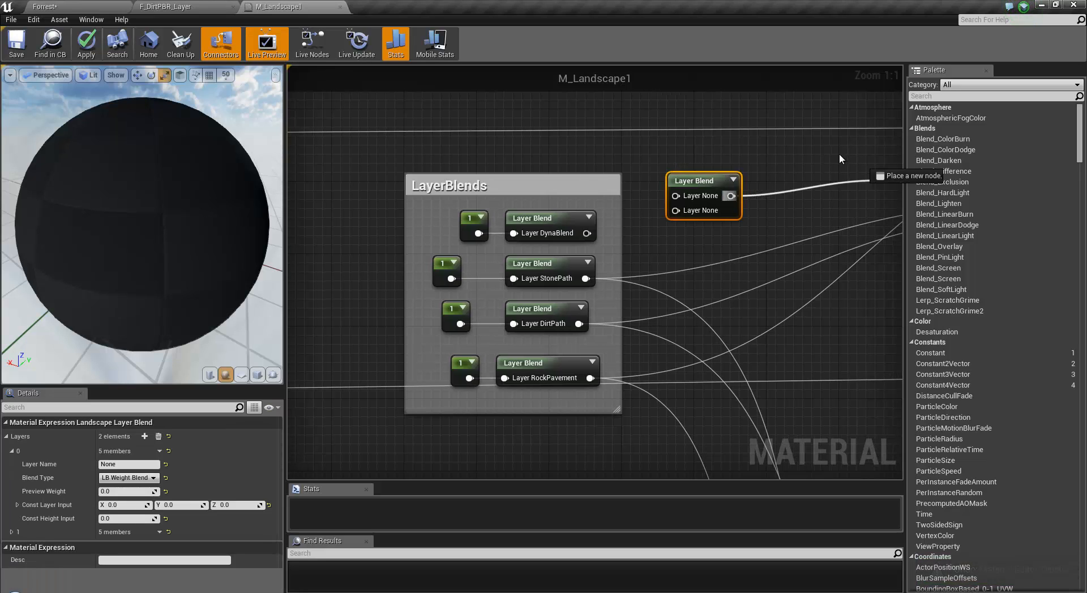
left_click_drag(810, 194, 700, 212)
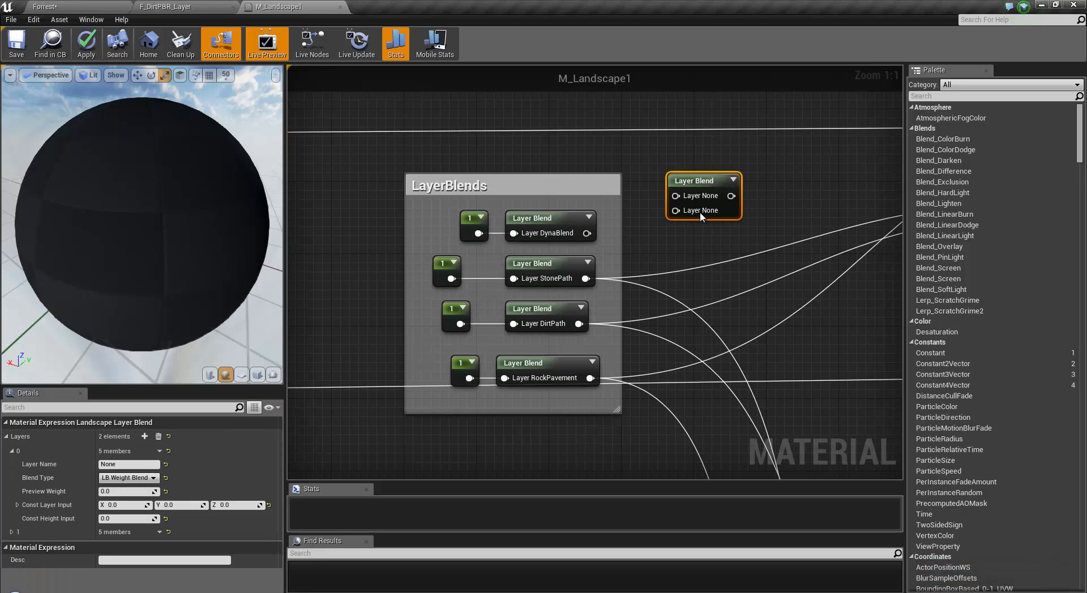
Check the StonePath and RockPavement Layer Blend nodes, and delete the spare two-entry Layer Blend node.
right_click_drag(721, 273, 649, 274)
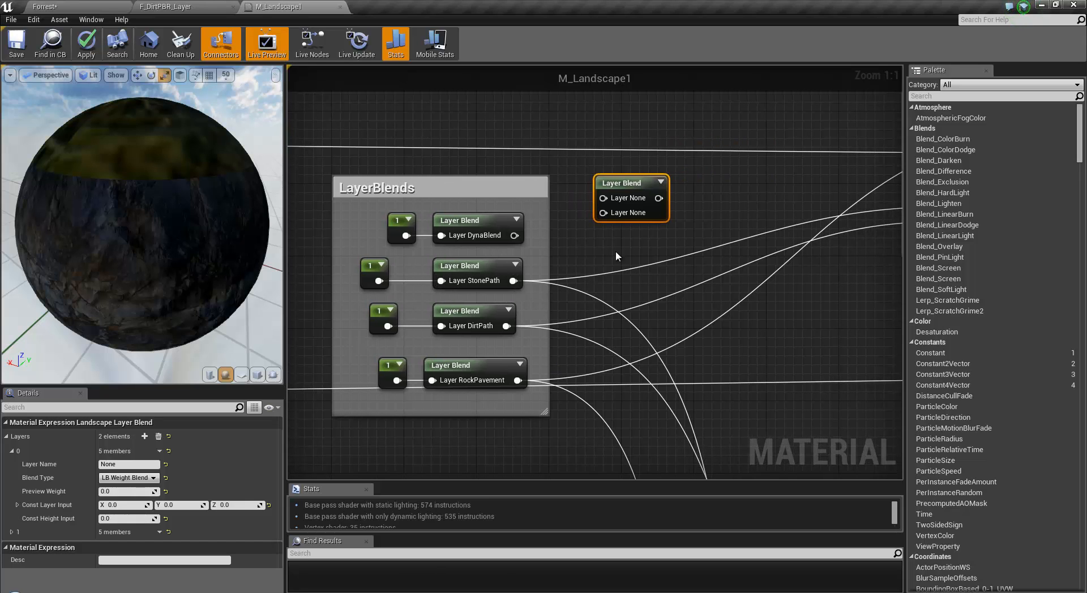
right_click_drag(692, 225, 599, 249)
right_click_drag(809, 300, 745, 294)
right_click_drag(504, 299, 680, 290)
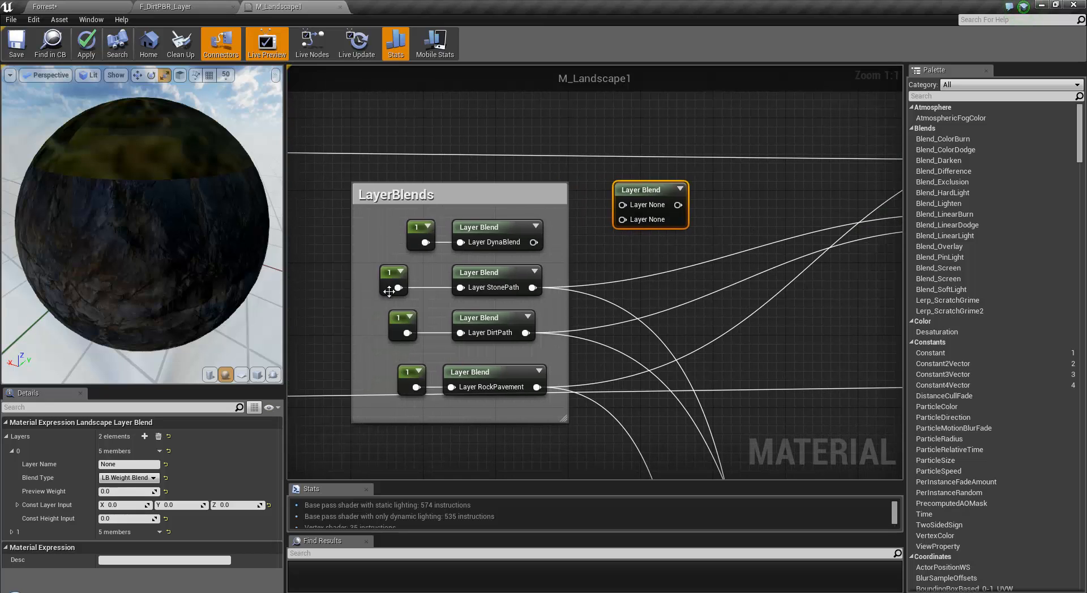
left_click(501, 288)
left_click(470, 373)
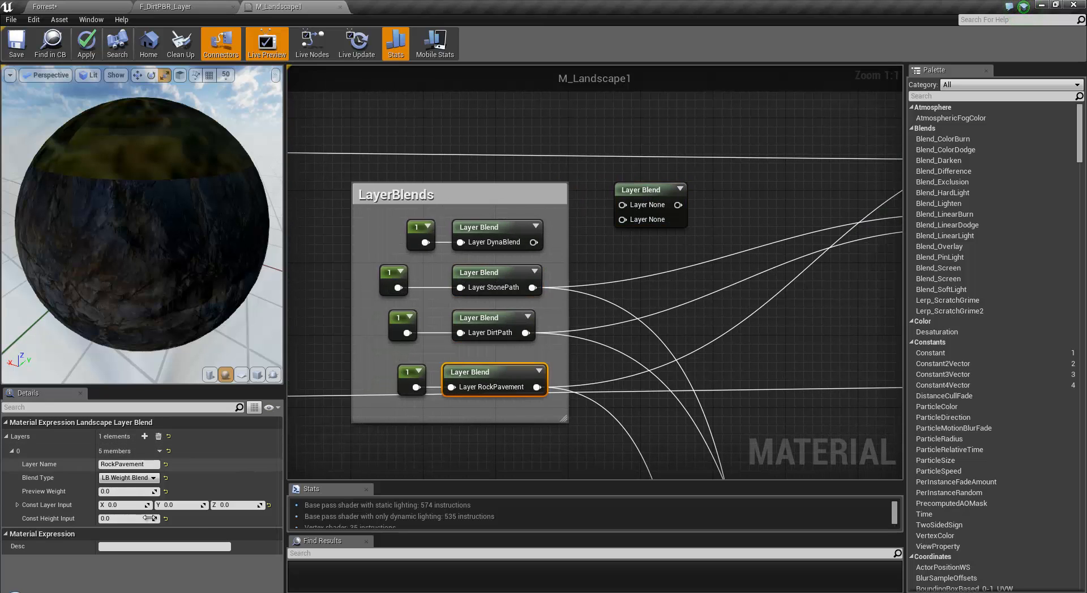
left_click(653, 188)
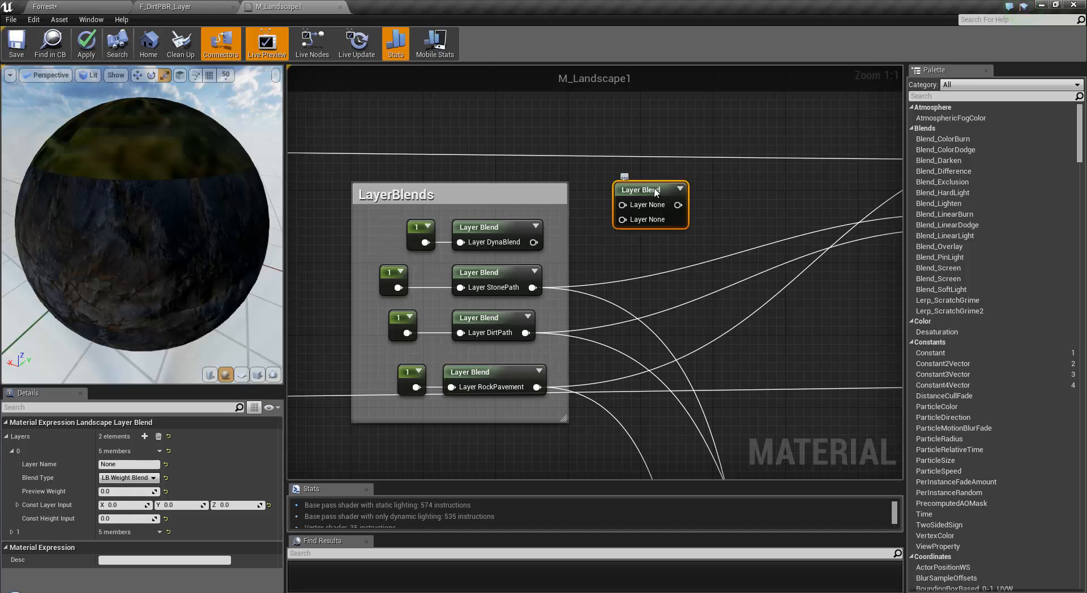
key("Delete")
Select the whole LayerBlends group with its nodes and move it slightly upward in the graph.
right_click_drag(519, 244, 566, 217)
left_click_drag(359, 121, 661, 435)
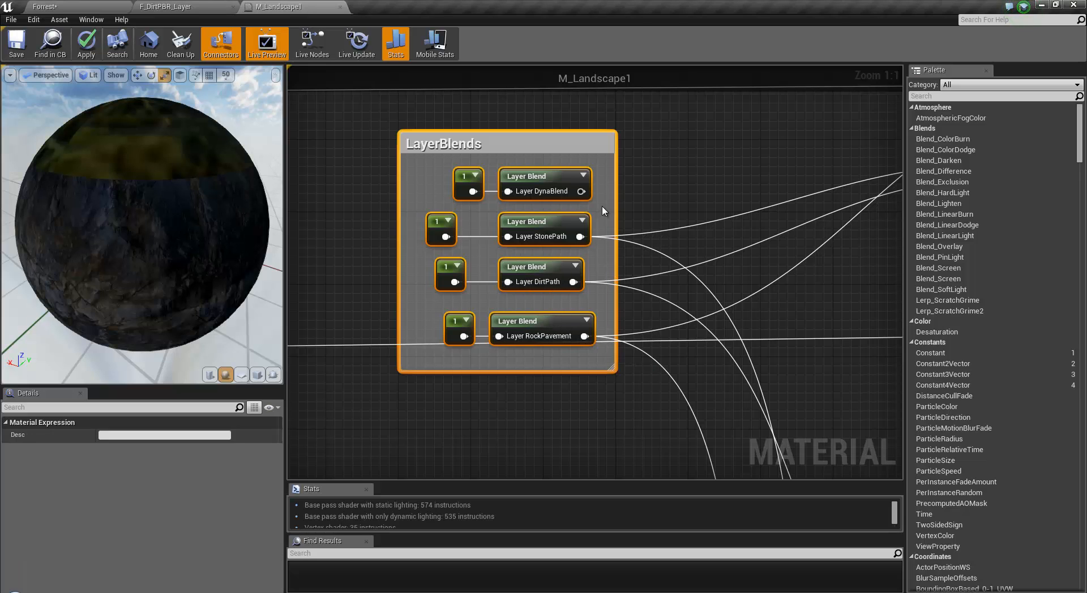
left_click_drag(533, 181, 542, 154)
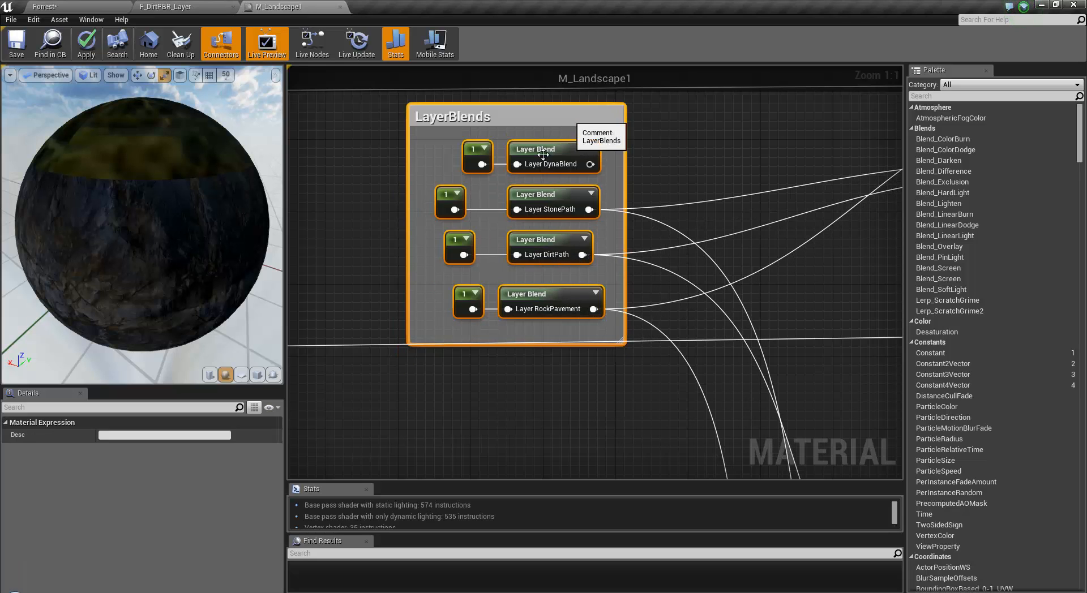
In the GrassLayer group, inspect the Grass output node and move the Add node slightly lower, away from the Subtract nodes.
scroll(575, 231, "down", 5)
scroll(650, 276, "up", 3)
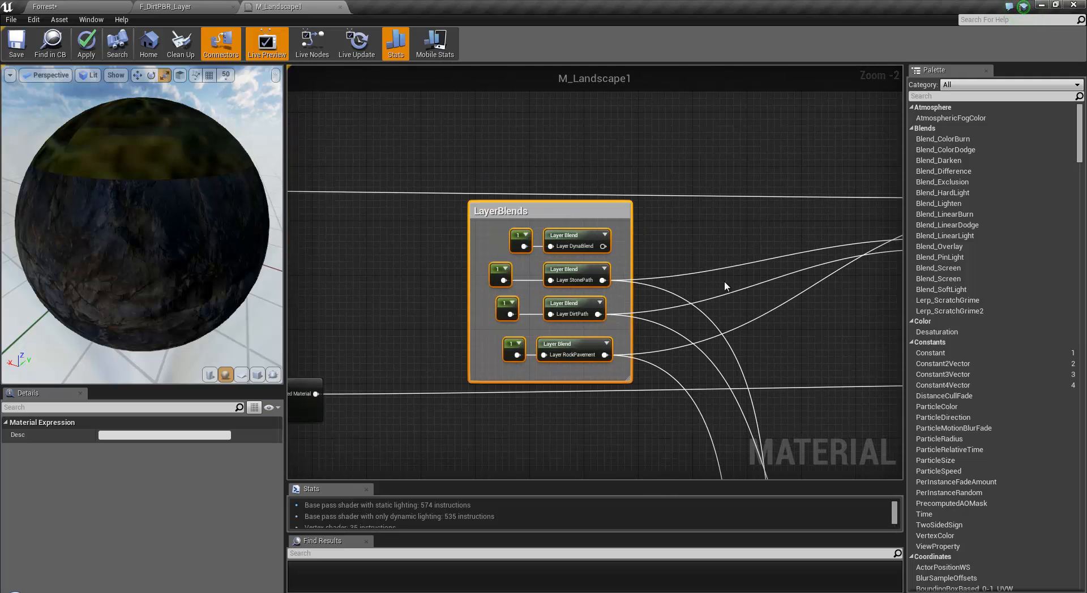
right_click_drag(724, 281, 464, 369)
scroll(595, 262, "up", 2)
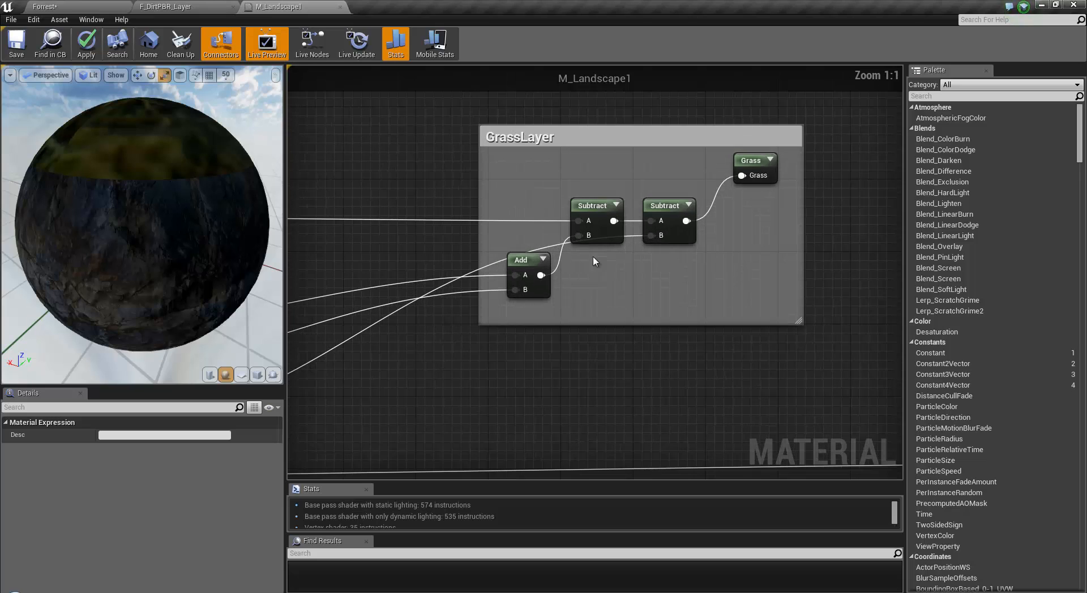
left_click_drag(443, 359, 836, 92)
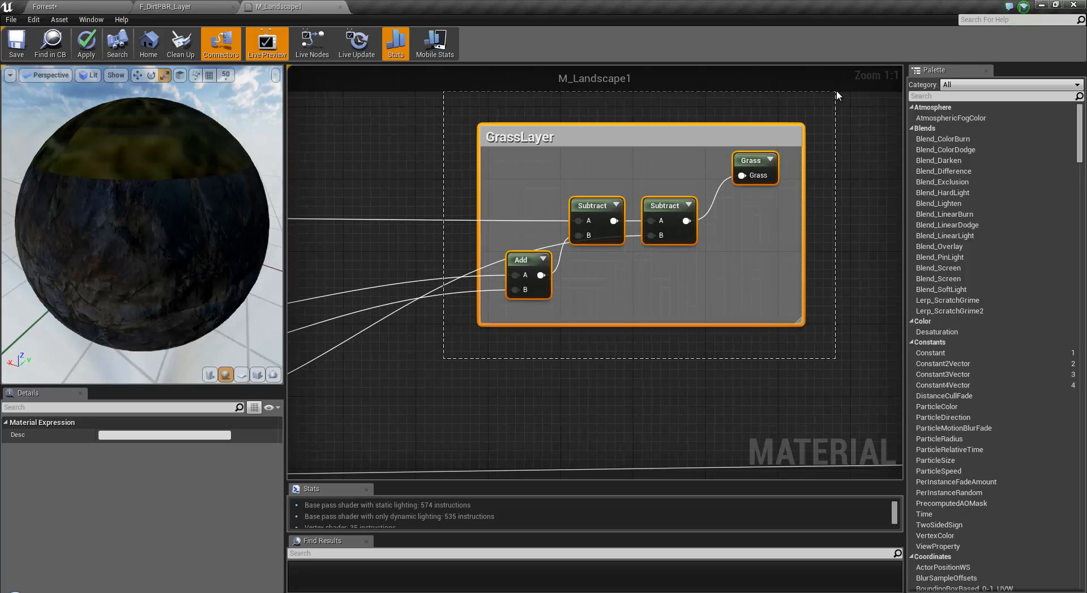
left_click(753, 159)
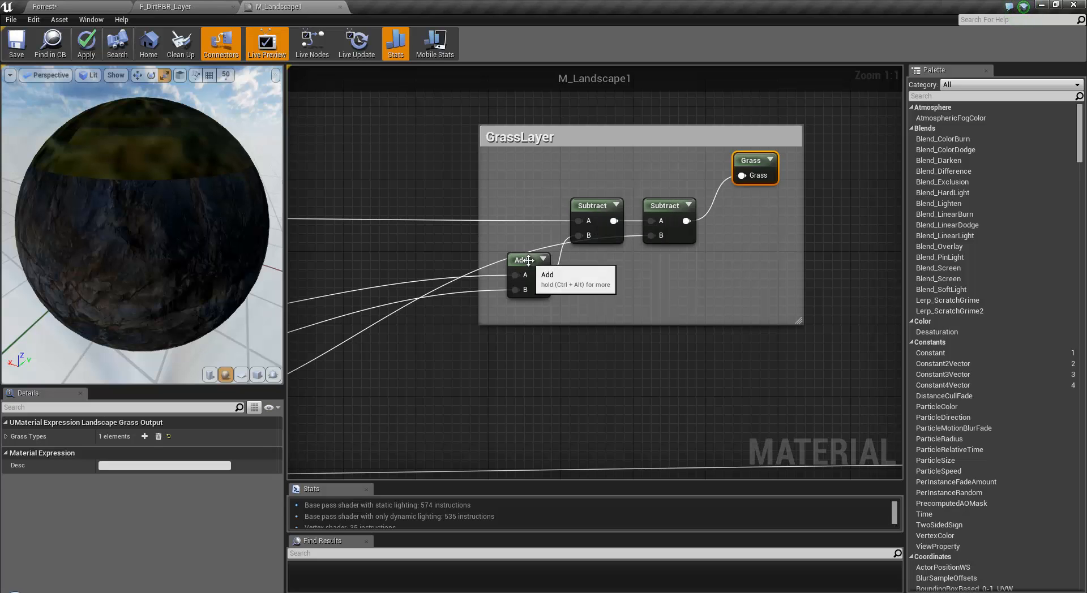
left_click_drag(522, 260, 513, 279)
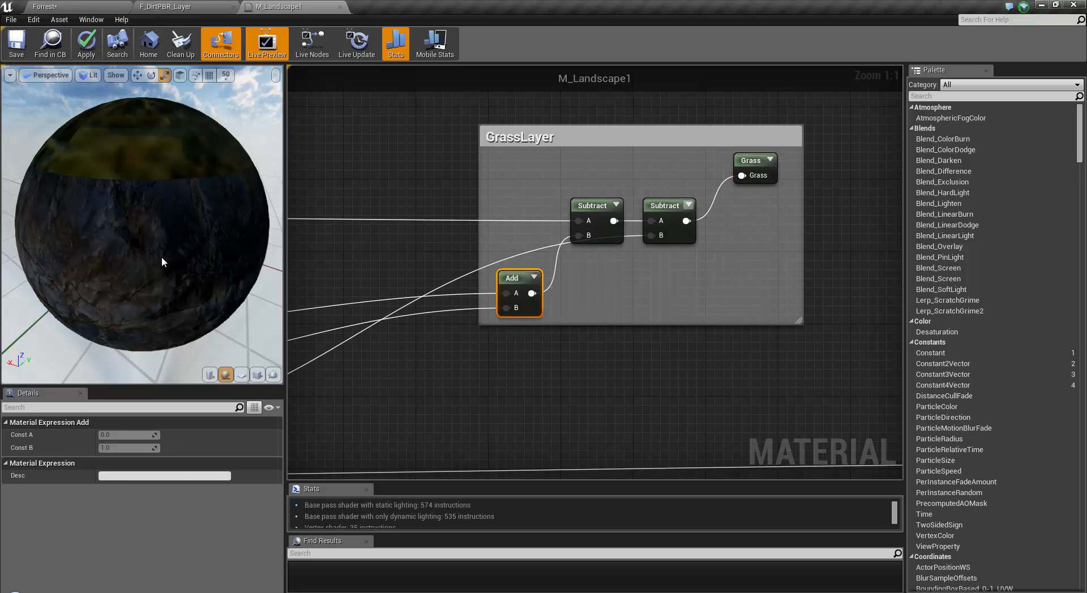
Follow the layer connections from the LayerBlends group into GrassLayer, checking the DirtPath Layer Blend and the first Subtract node.
left_click_drag(128, 172, 141, 215)
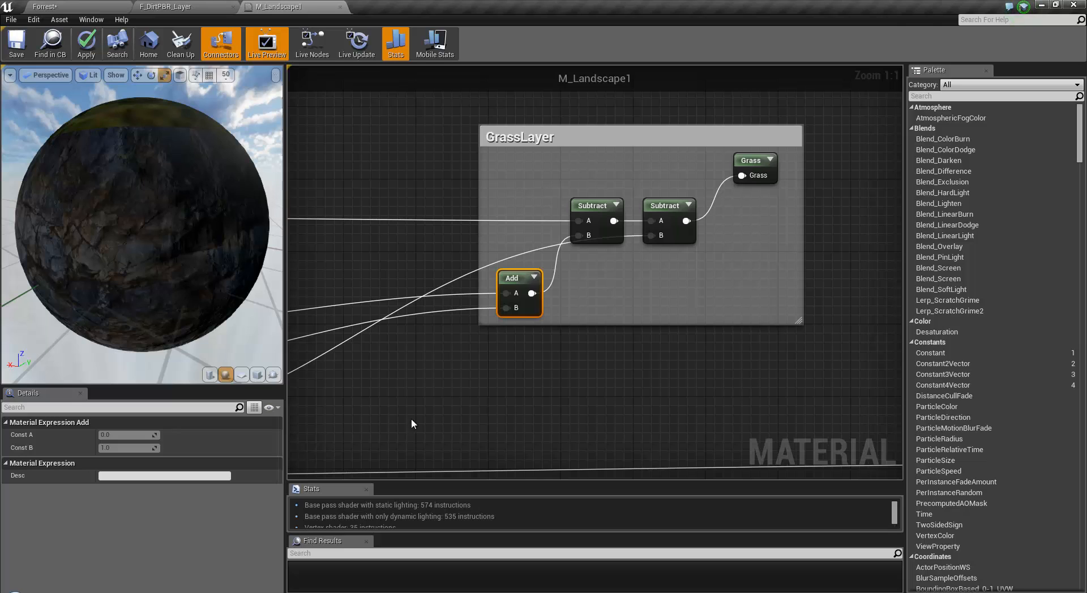
scroll(411, 423, "down", 4)
scroll(492, 301, "up", 4)
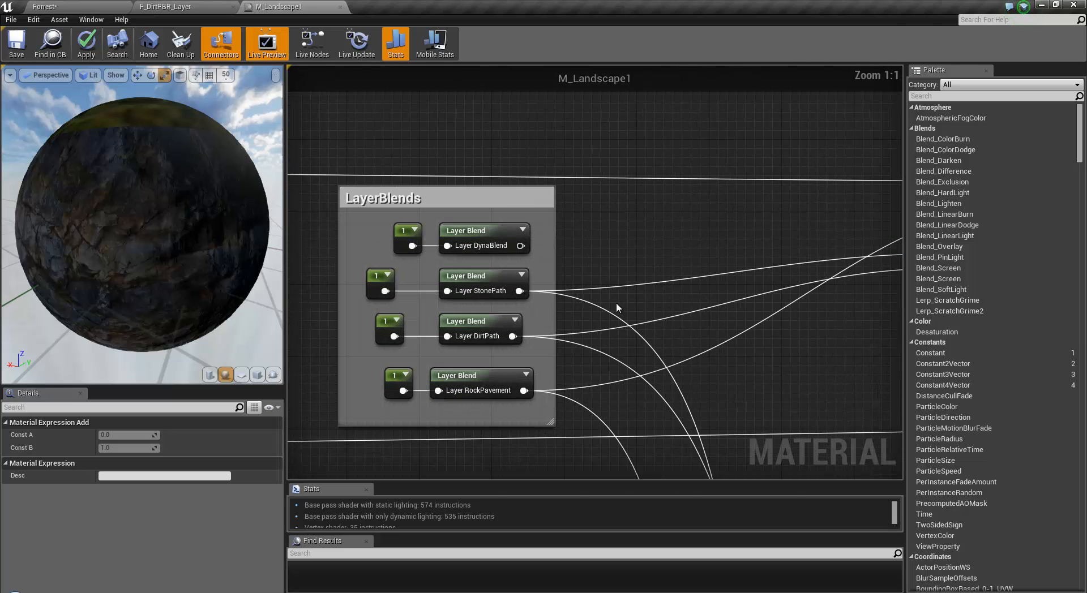
right_click_drag(668, 371, 437, 306)
right_click_drag(732, 318, 509, 333)
right_click_drag(543, 312, 475, 305)
left_click(481, 259)
left_click(488, 304)
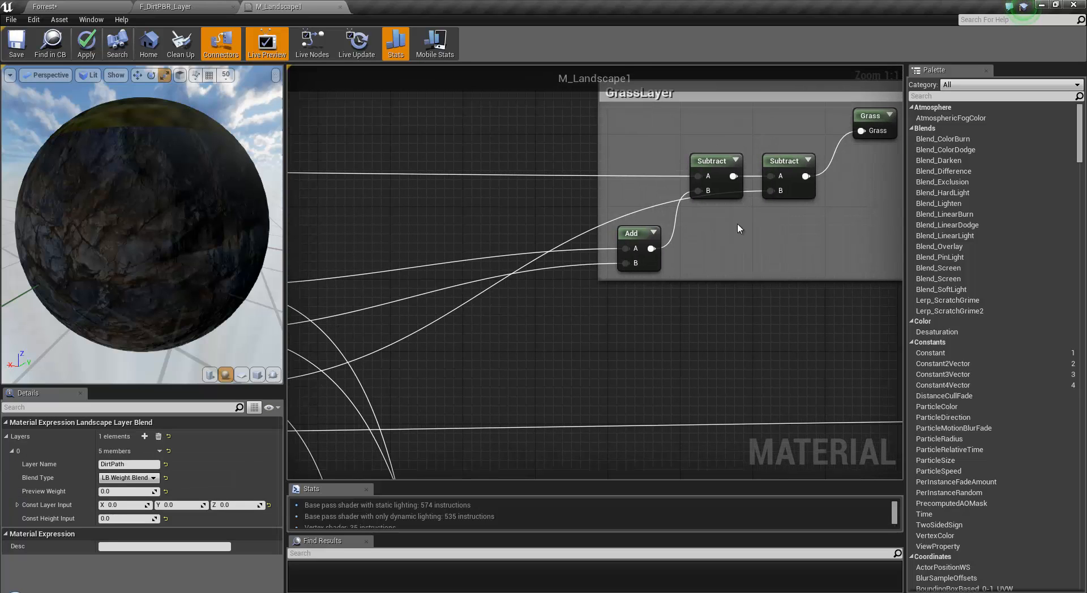
left_click(733, 163)
Trace the first Subtract node's A input back to its source in the Grass_SlopeBlend group.
right_click_drag(413, 211, 989, 220)
scroll(247, 295, "down", 5)
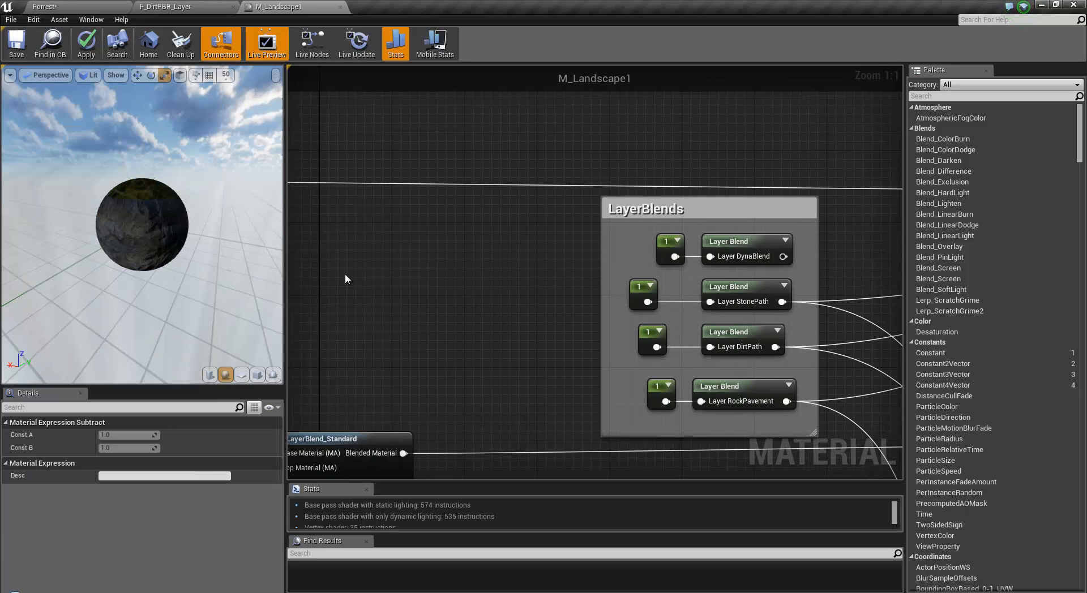
right_click_drag(345, 275, 566, 278)
scroll(566, 278, "down", 3)
right_click_drag(375, 294, 631, 270)
scroll(631, 270, "up", 3)
right_click_drag(430, 331, 912, 303)
scroll(463, 330, "down", 3)
right_click_drag(464, 331, 706, 333)
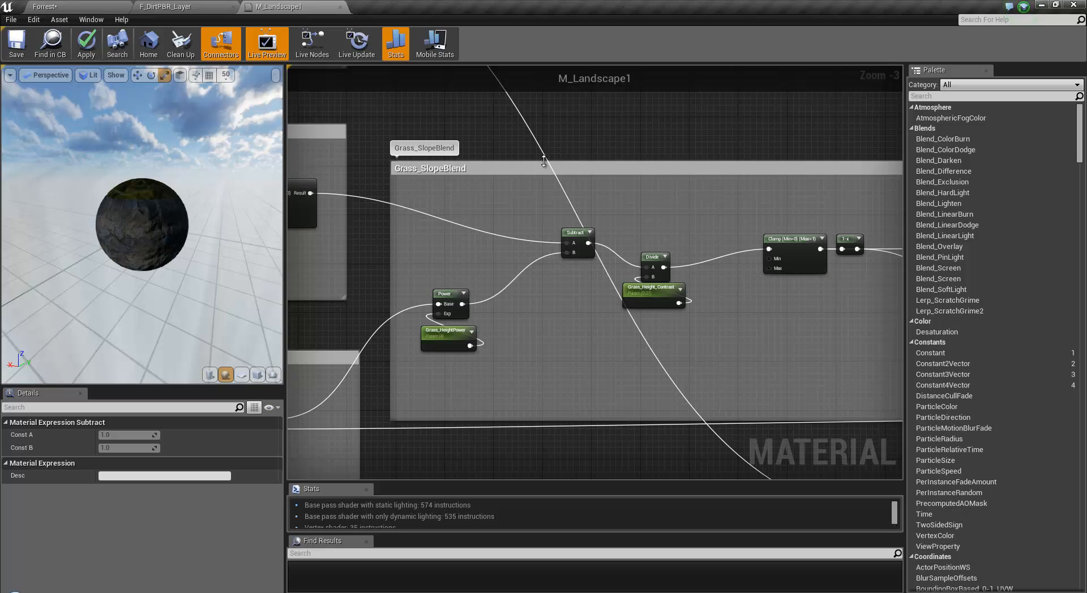
Follow the Grass_SlopeBlend output forward through the GrassLayer Subtract nodes to the Grass output.
right_click_drag(875, 329, 416, 330)
right_click_drag(826, 268, 418, 278)
right_click_drag(864, 247, 925, 190)
scroll(721, 244, "up", 3)
scroll(338, 312, "down", 1)
right_click_drag(693, 361, 713, 285)
right_click_drag(815, 283, 559, 343)
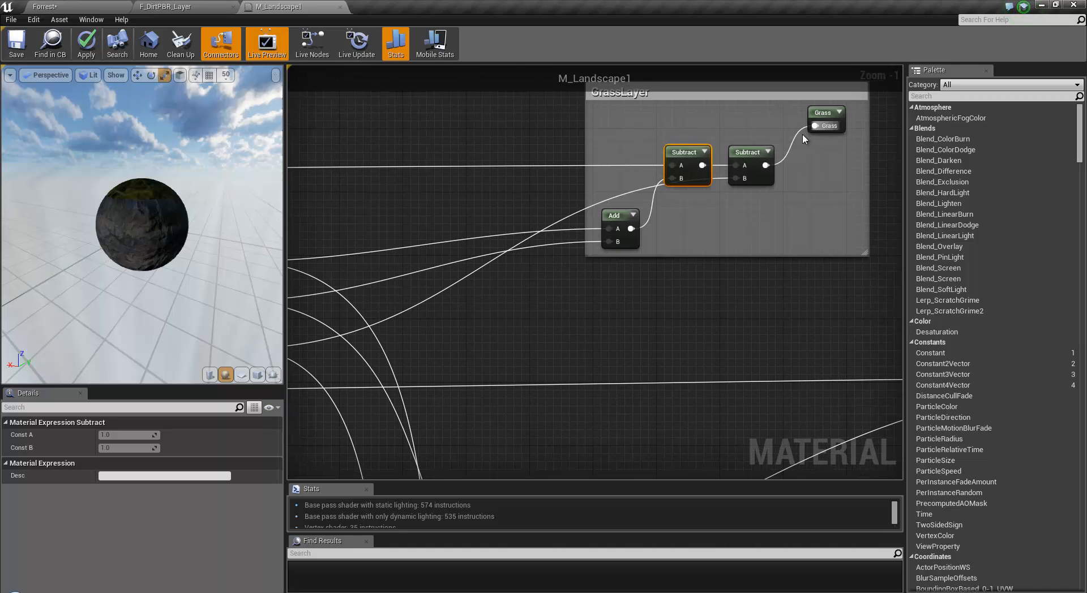
right_click_drag(659, 142, 650, 140)
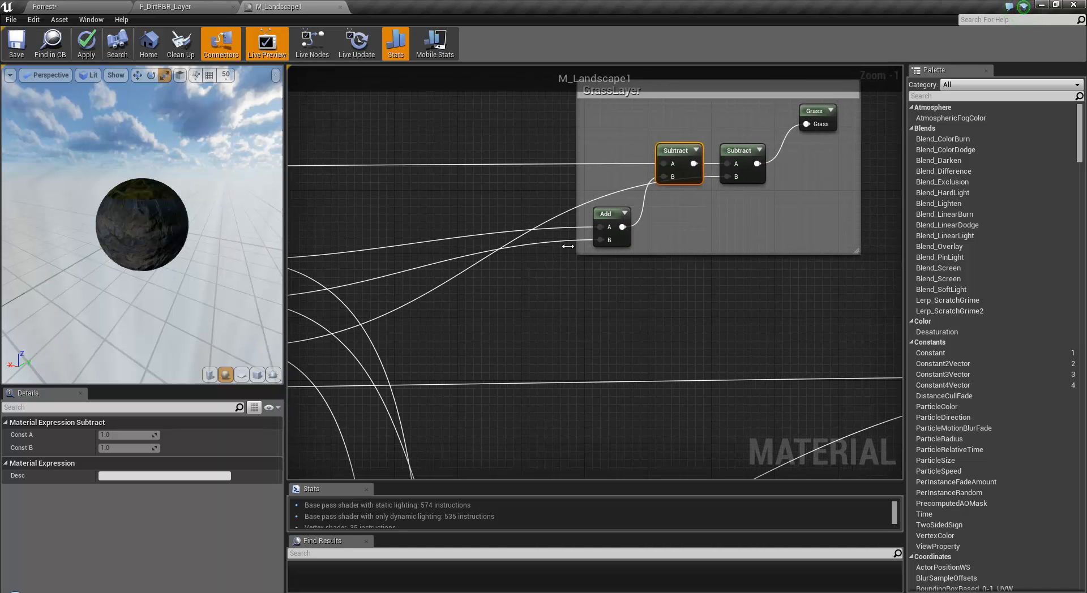
Go back to the LayerBlends group, select all its nodes, and inspect the DynaBlend Layer Blend's settings.
scroll(714, 191, "down", 5)
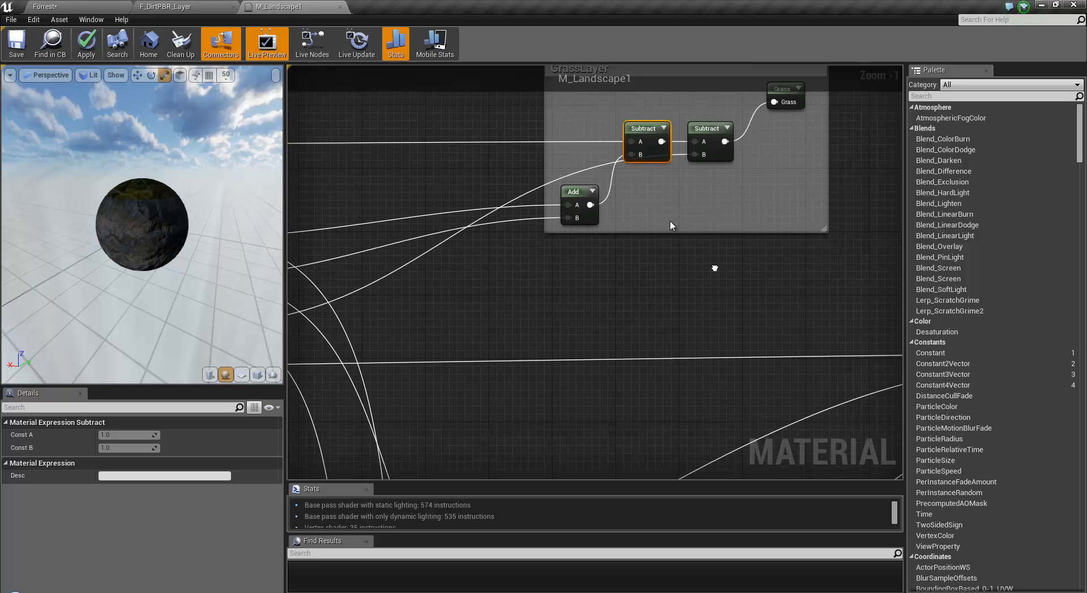
right_click_drag(690, 203, 678, 275)
scroll(662, 196, "up", 4)
right_click_drag(446, 245, 693, 155)
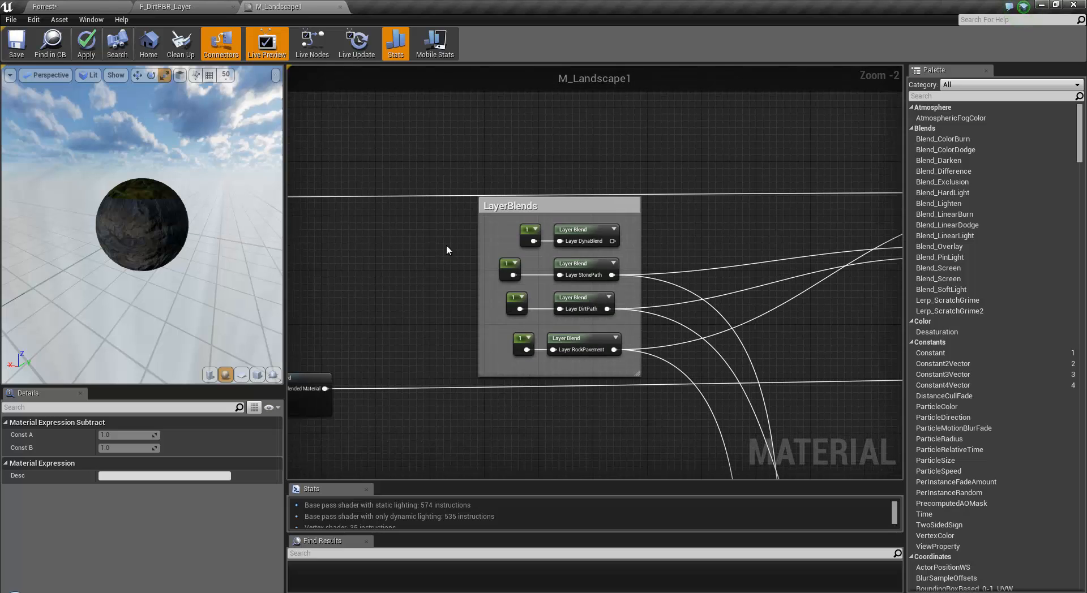
left_click_drag(552, 314, 667, 247)
right_click_drag(686, 193, 708, 317)
scroll(719, 195, "up", 2)
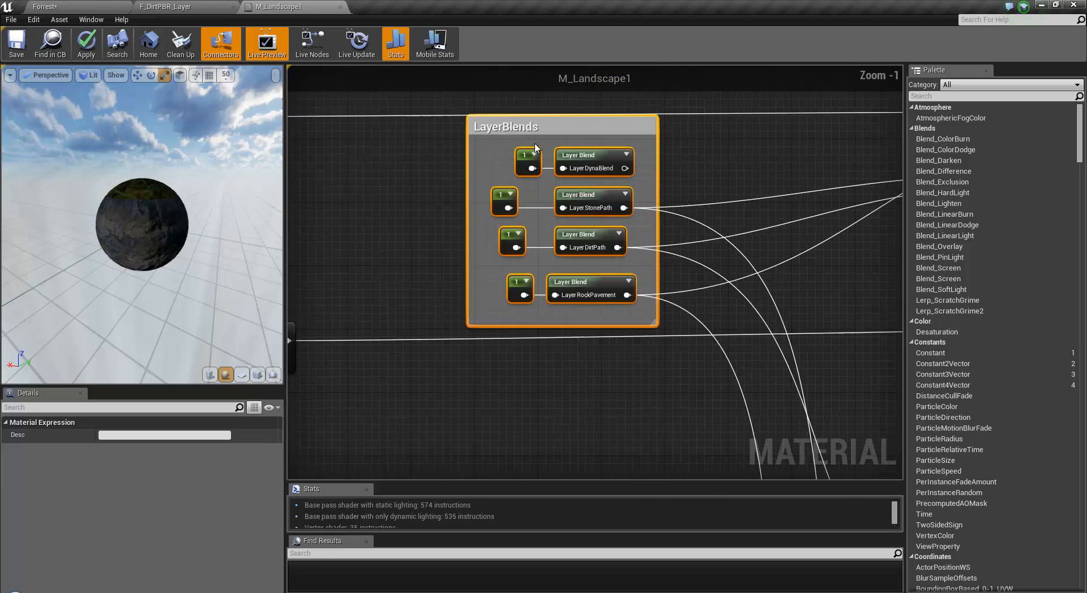
right_click_drag(727, 198, 700, 223)
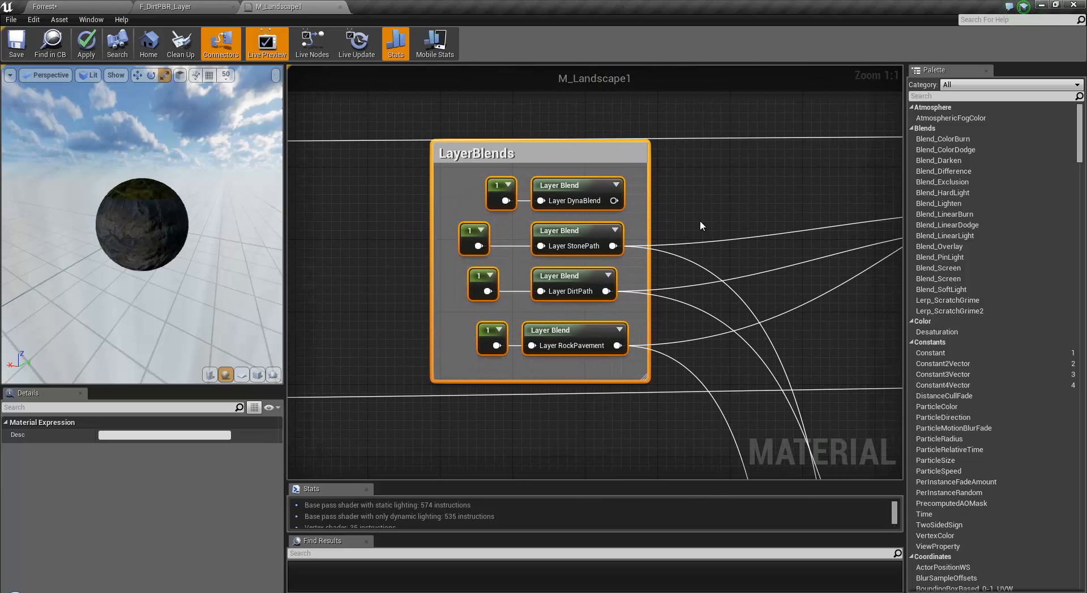
left_click(566, 186)
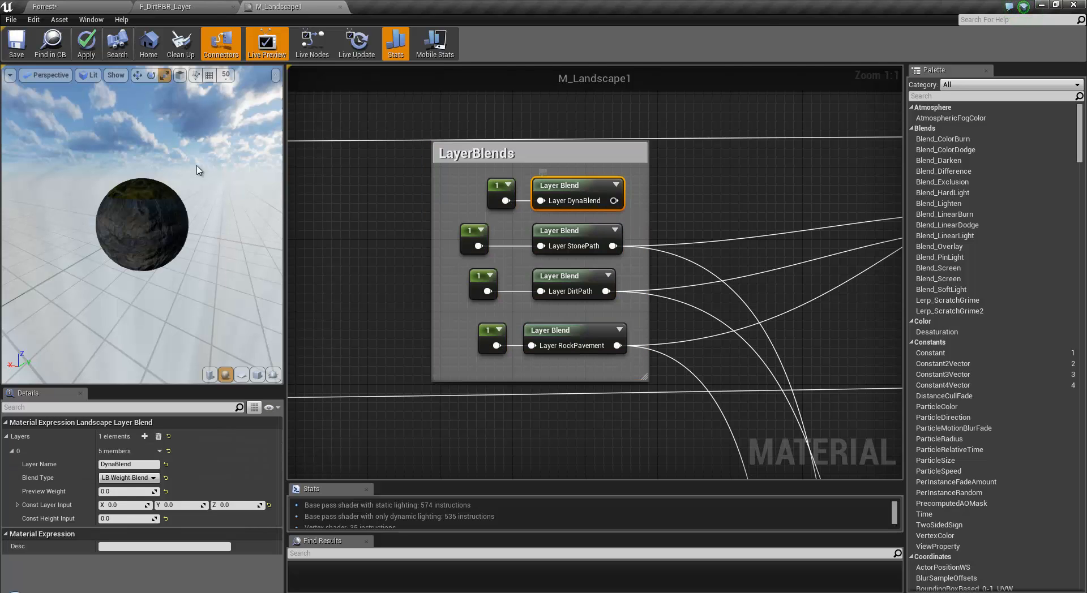
Check the landscape target layers in the Forrest level, and compare them with the StonePath Layer Blend's layer name and blend type in M_Landscape1.
left_click(110, 6)
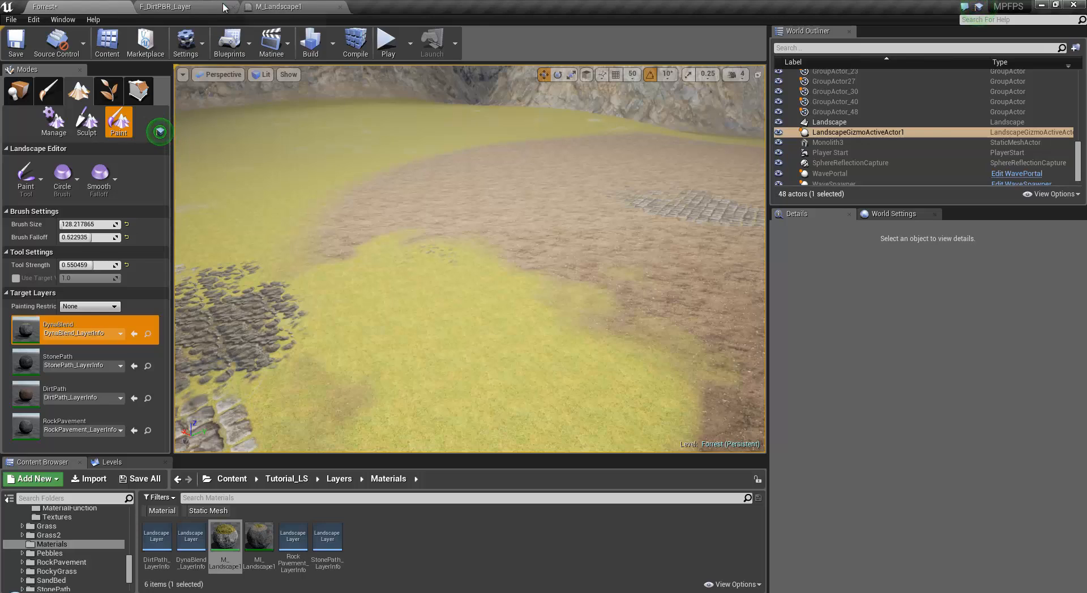
left_click(277, 7)
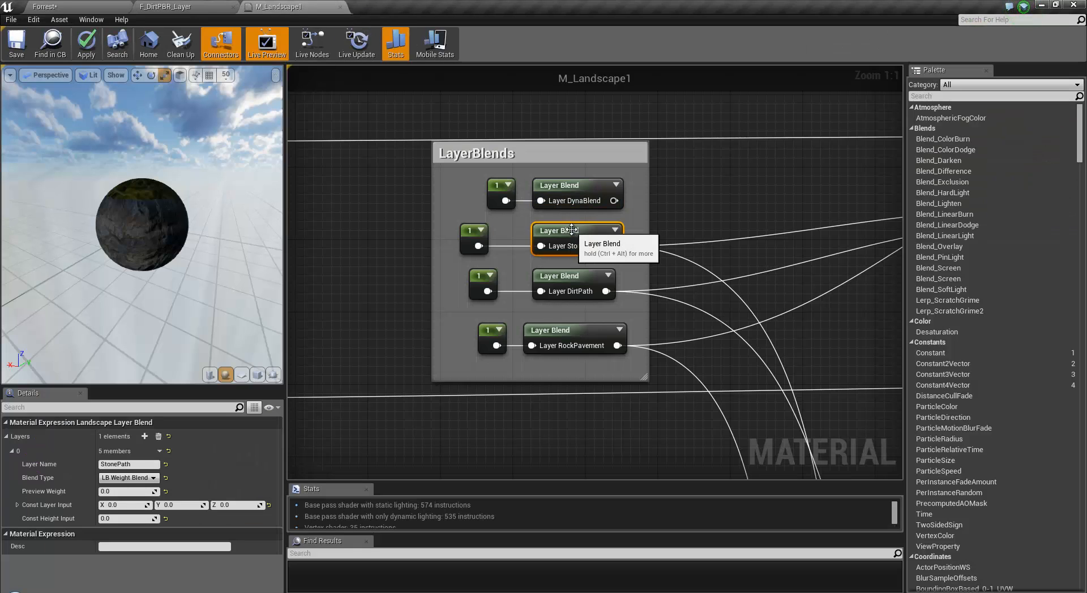
left_click_drag(146, 465, 64, 458)
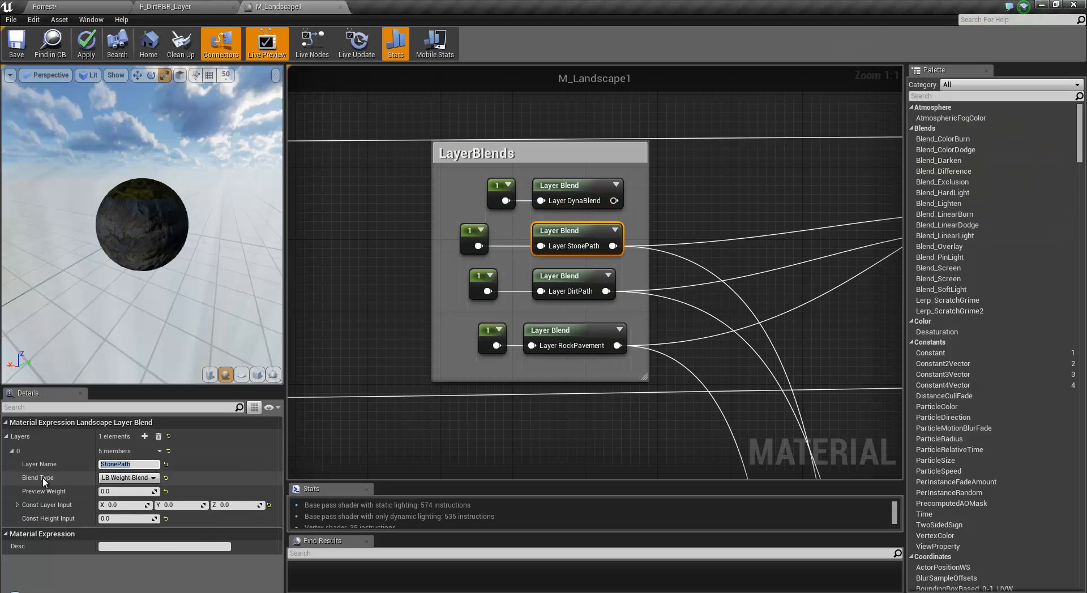
left_click(153, 478)
left_click(158, 480)
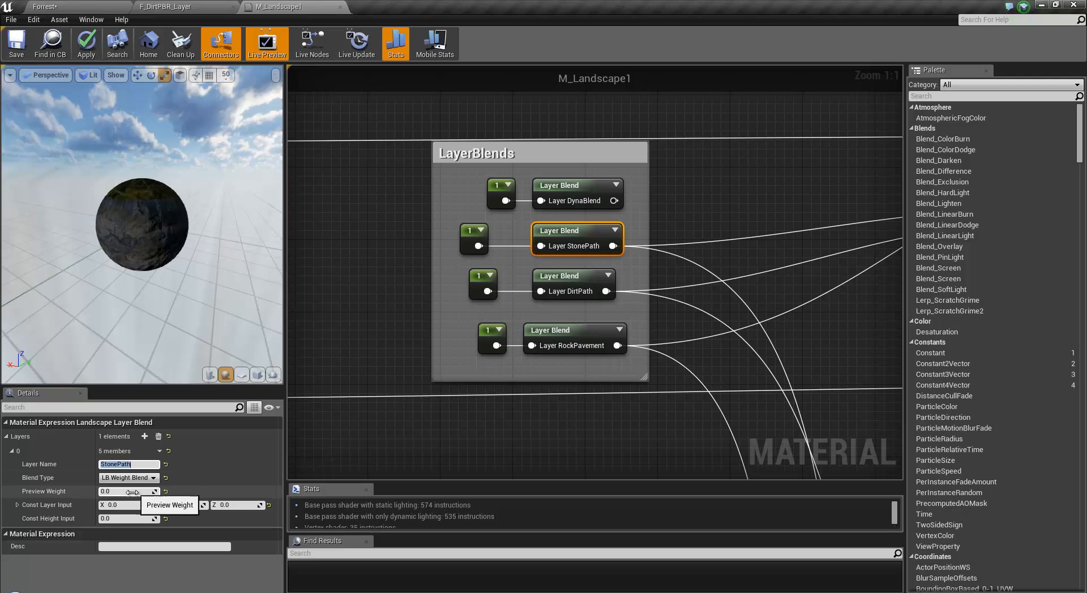
Locate the Paint_DirtPath group and open its F_DirtPBR_Layer material function.
scroll(716, 384, "down", 5)
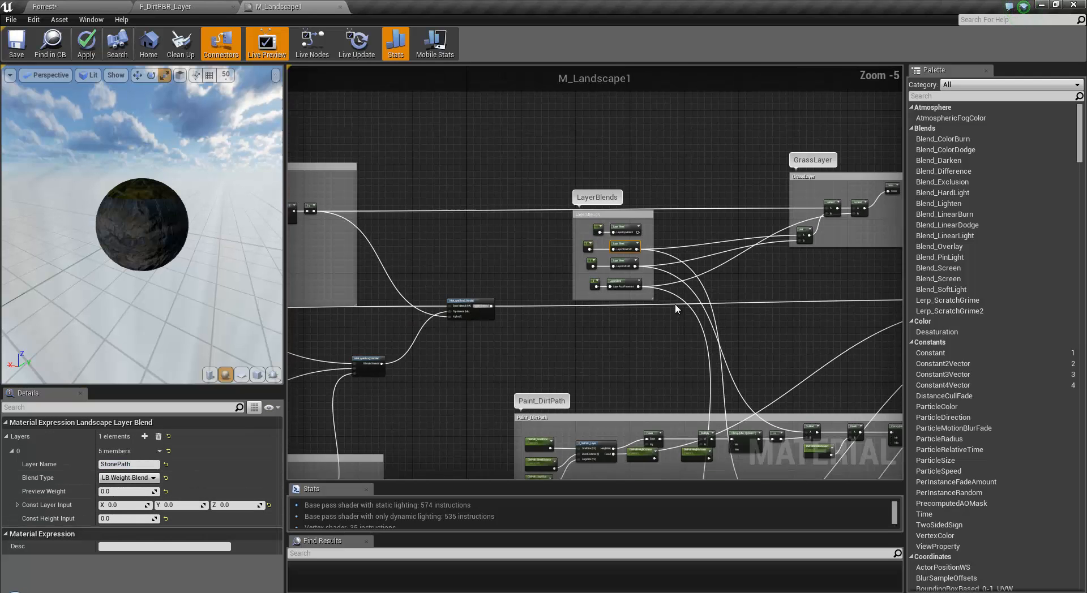
scroll(619, 175, "up", 2)
scroll(524, 215, "up", 2)
scroll(524, 210, "up", 1)
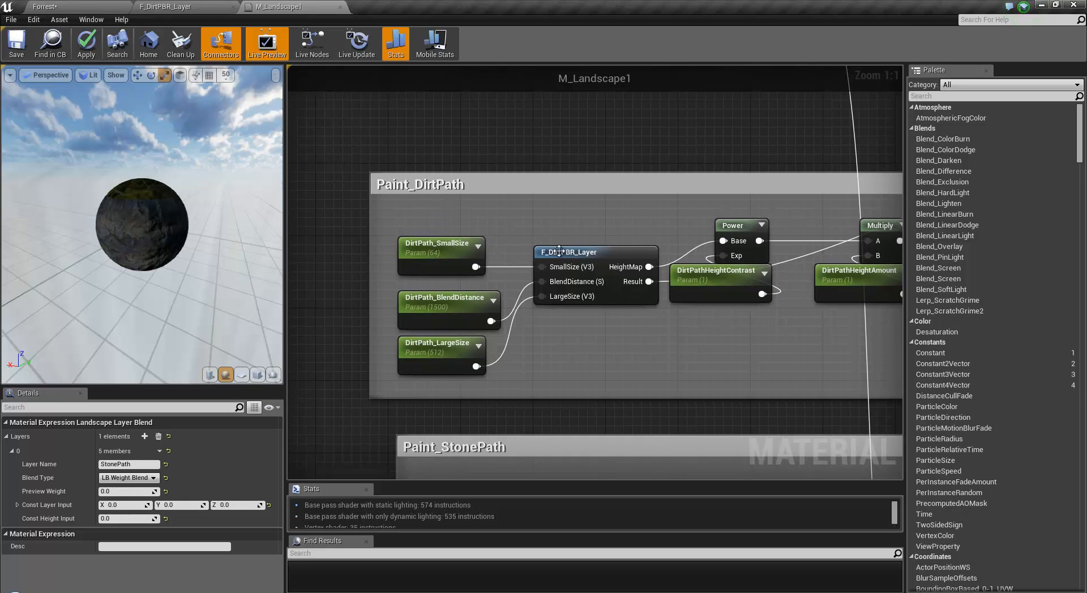
double_click(559, 251)
Look over the F_DirtPBR_Layer graph and view the dirt surface up close in the preview.
scroll(585, 348, "down", 3)
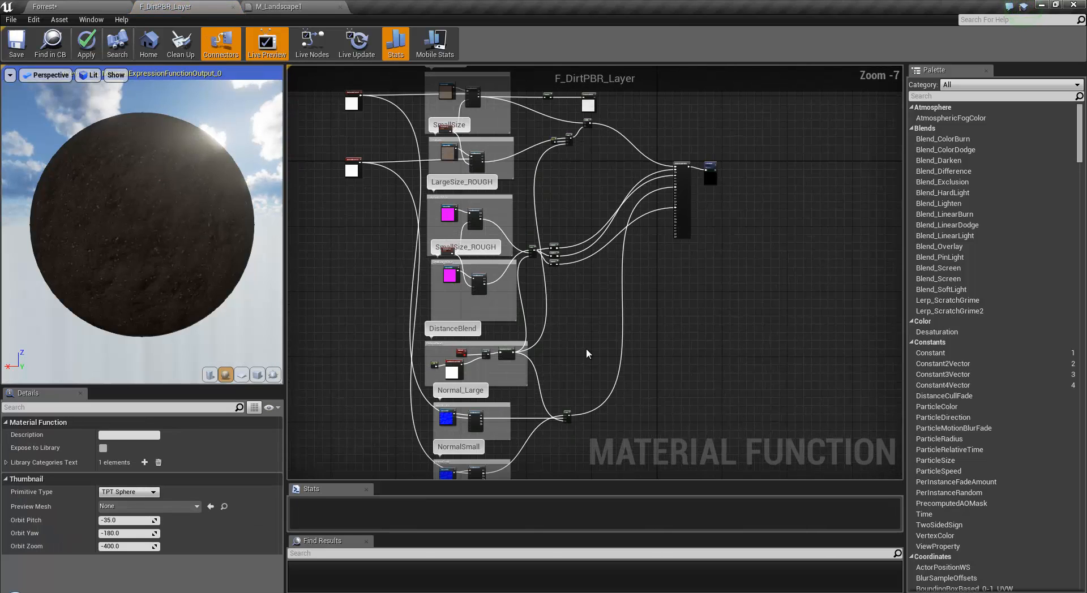
right_click_drag(585, 348, 653, 406)
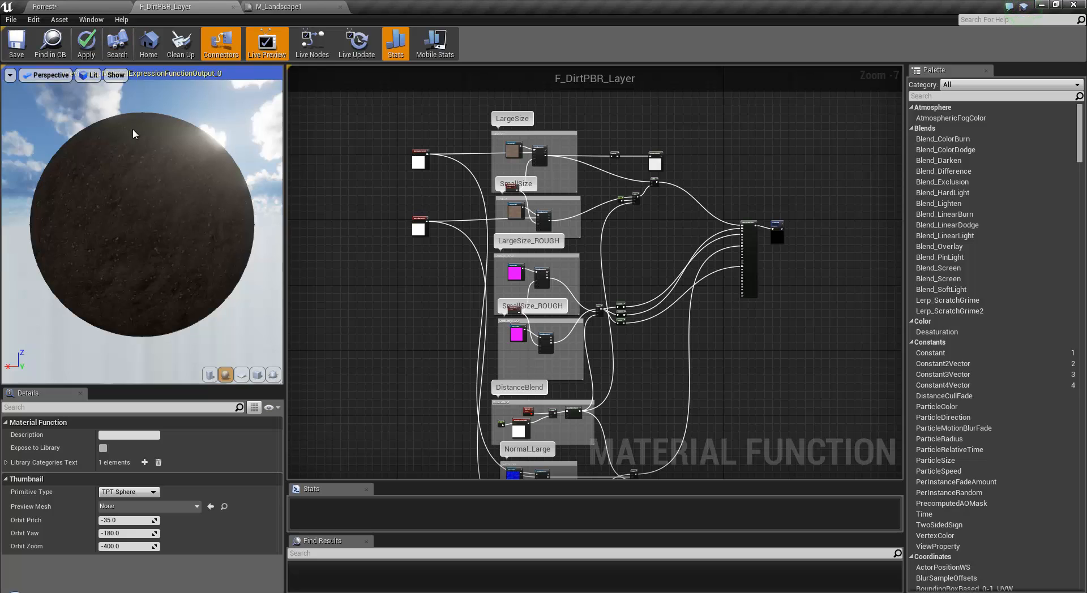
left_click_drag(133, 127, 169, 213)
right_click_drag(168, 213, 159, 277)
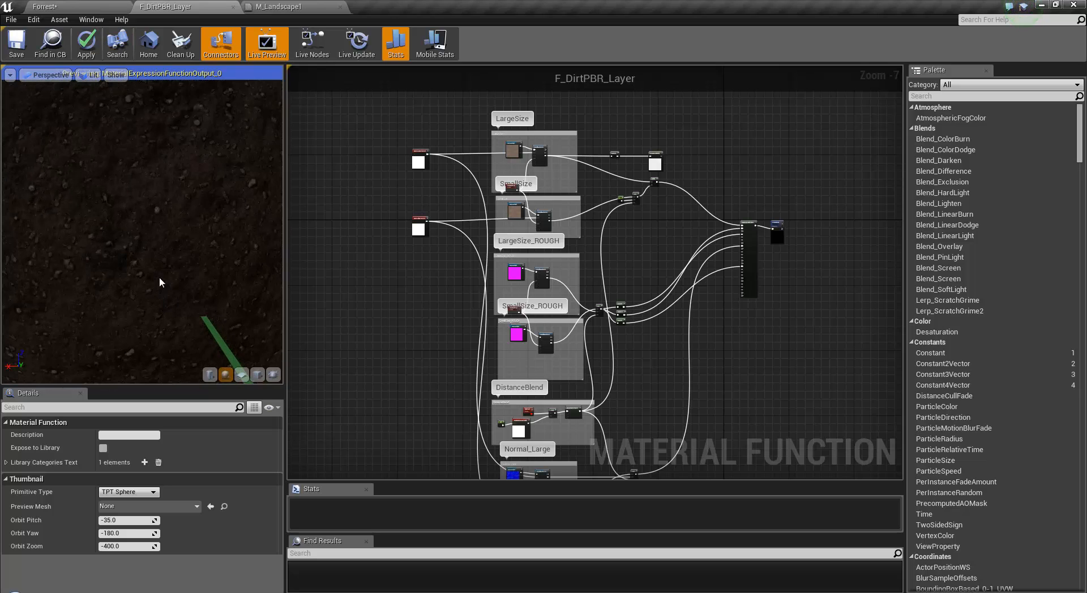
left_click_drag(164, 189, 74, 175)
right_click_drag(375, 292, 370, 233)
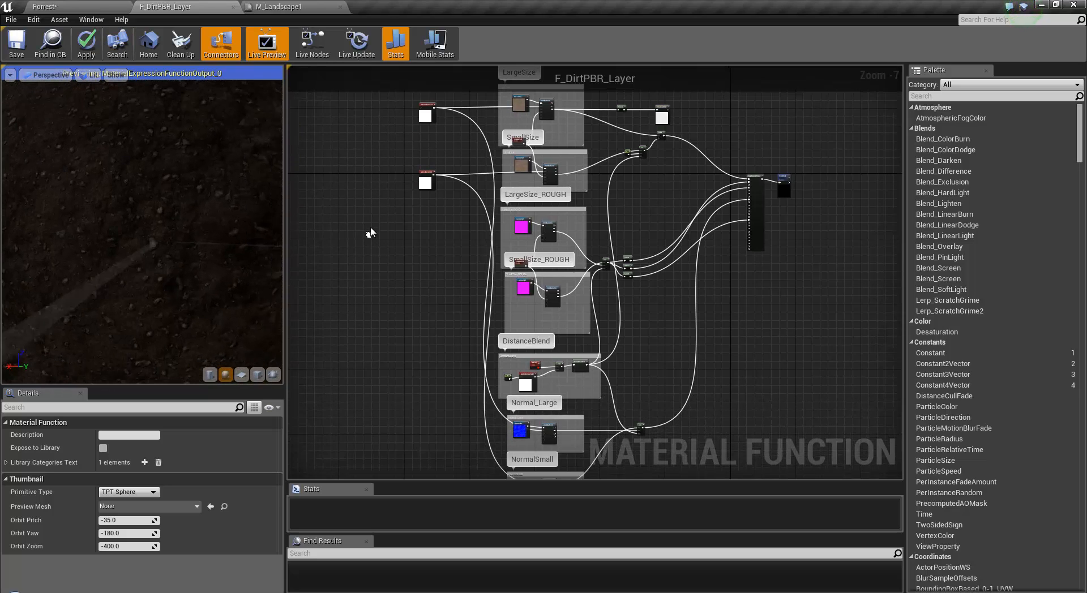
Select the LargeSize_ROUGH and SmallSize_ROUGH groups, and open the Dirt_Masks texture used in LargeSize_ROUGH.
left_click_drag(461, 212, 671, 334)
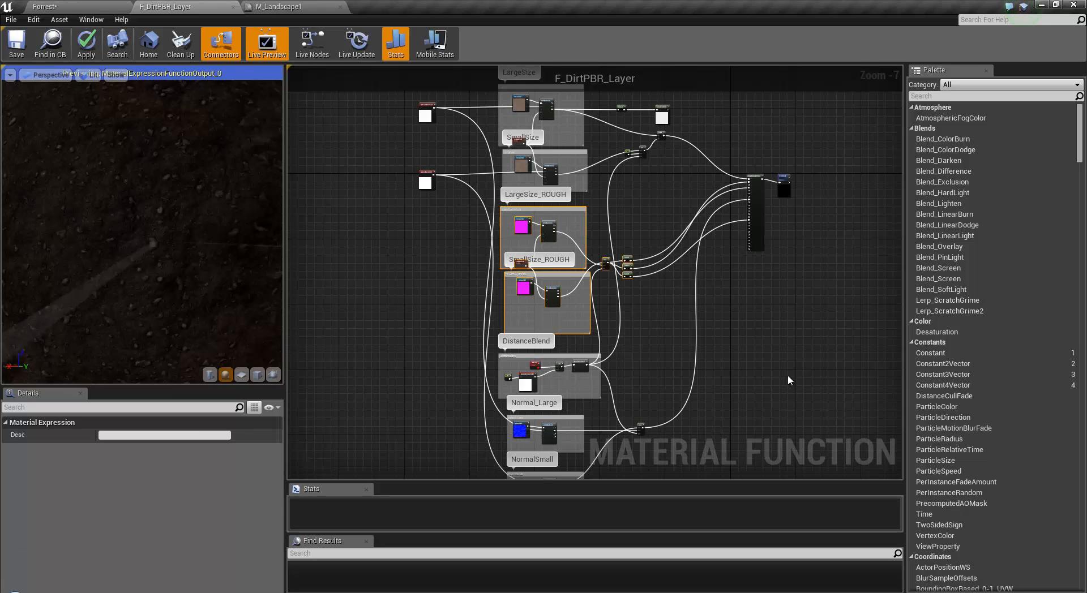
right_click_drag(787, 375, 786, 317)
scroll(792, 339, "up", 2)
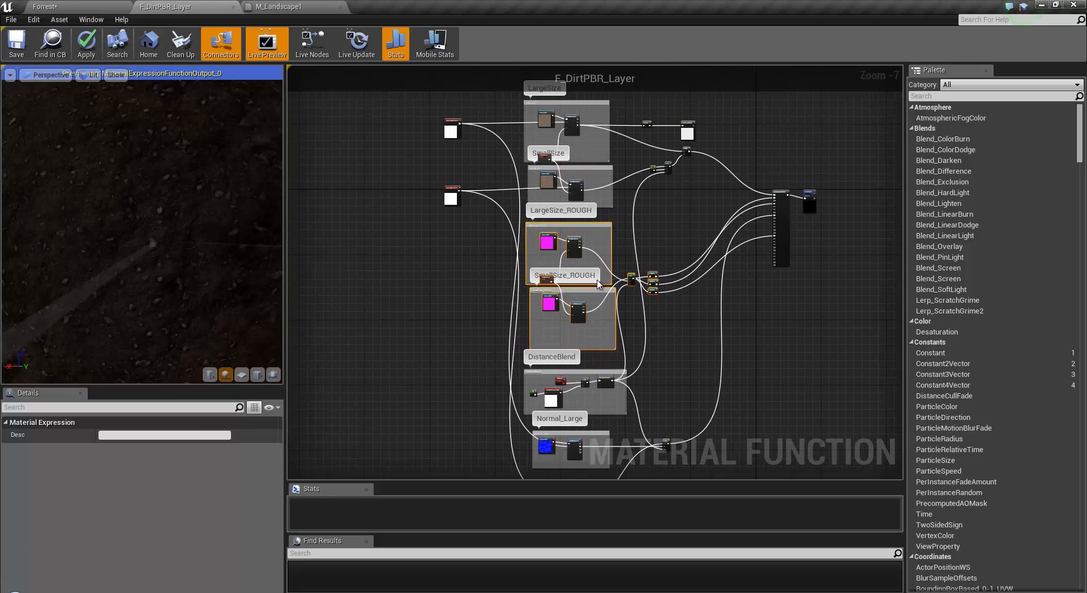
scroll(599, 284, "up", 2)
scroll(452, 181, "up", 3)
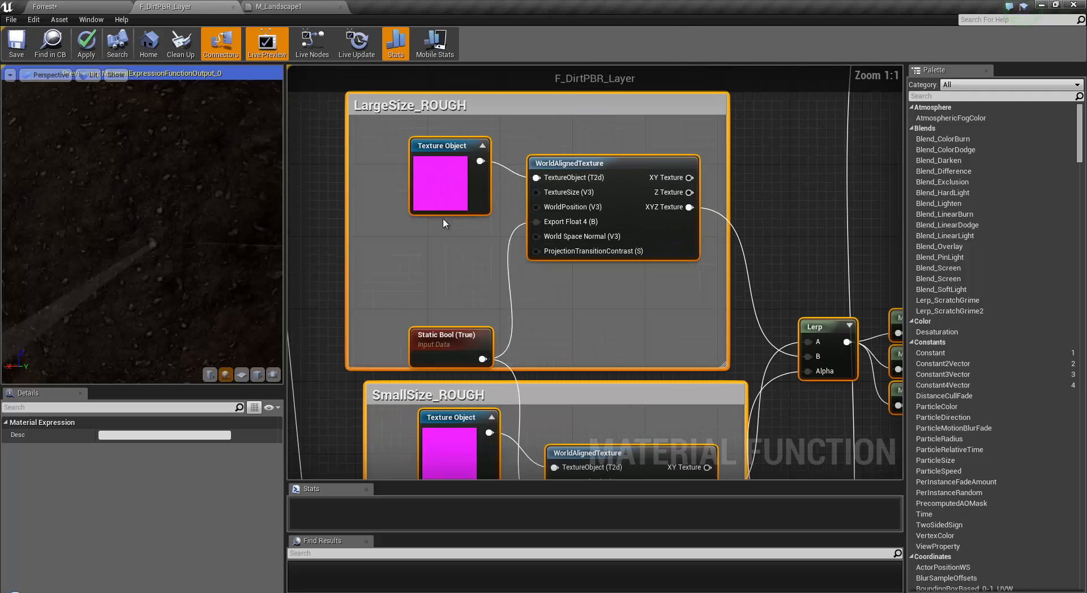
left_click(444, 181)
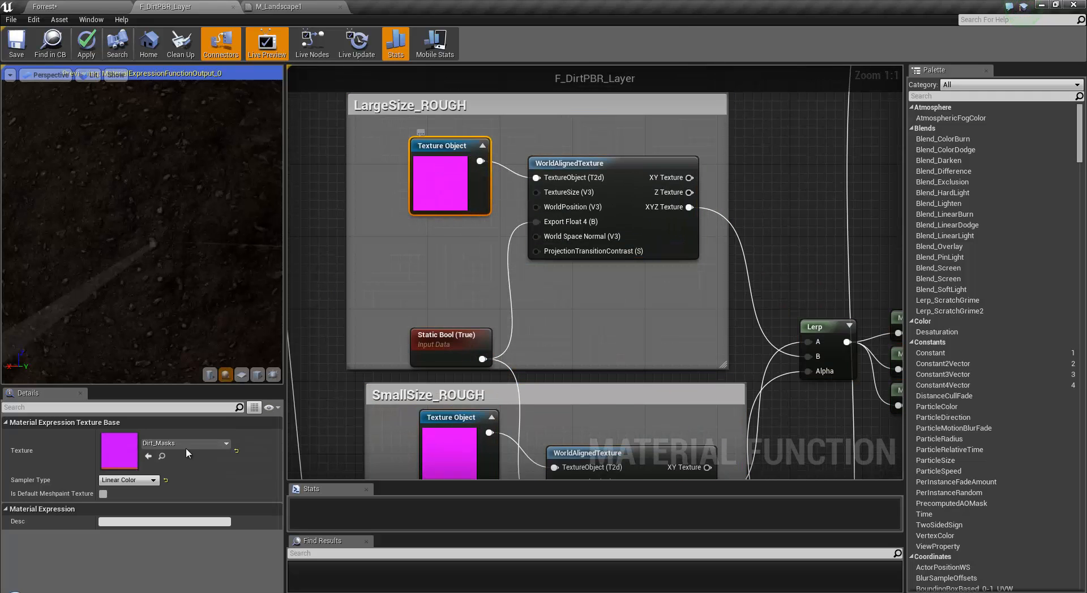
double_click(119, 445)
View the red, green and blue channels of Dirt_Masks one at a time.
left_click(27, 76)
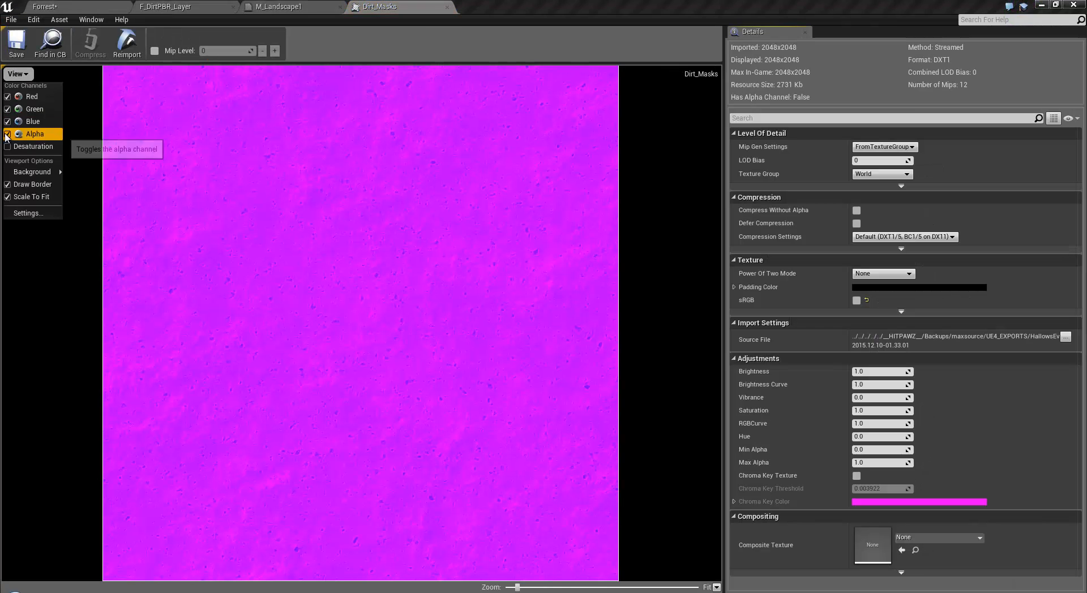
left_click(8, 121)
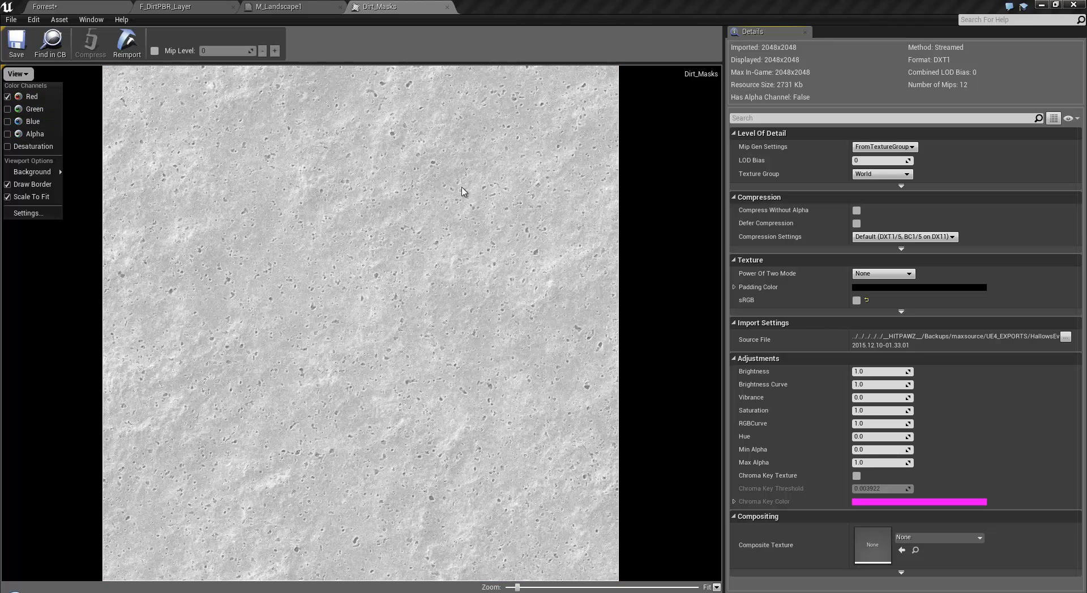
left_click(7, 97)
left_click(8, 110)
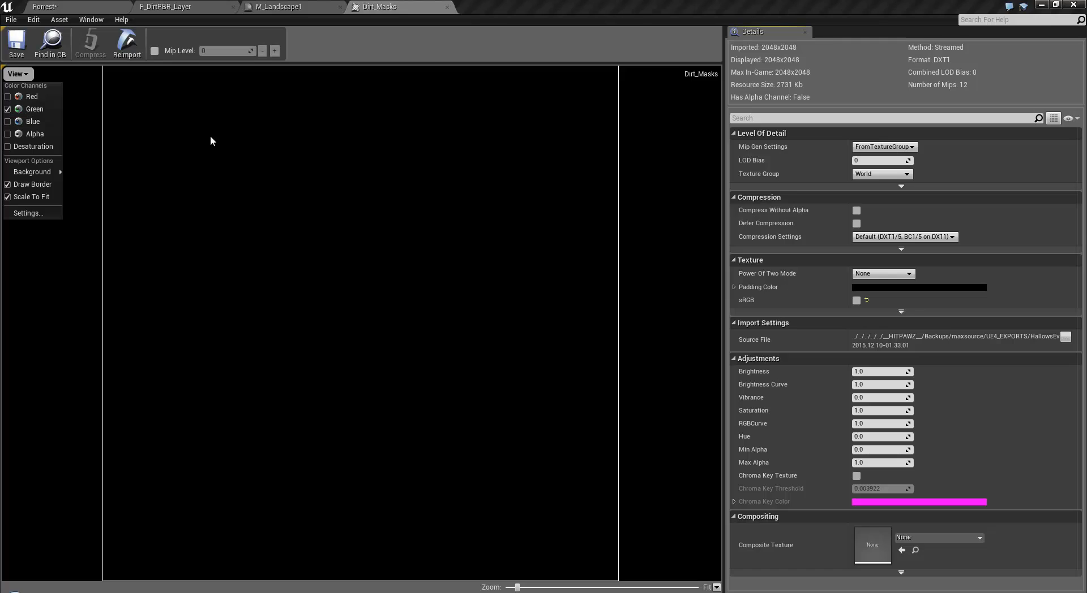
left_click(8, 122)
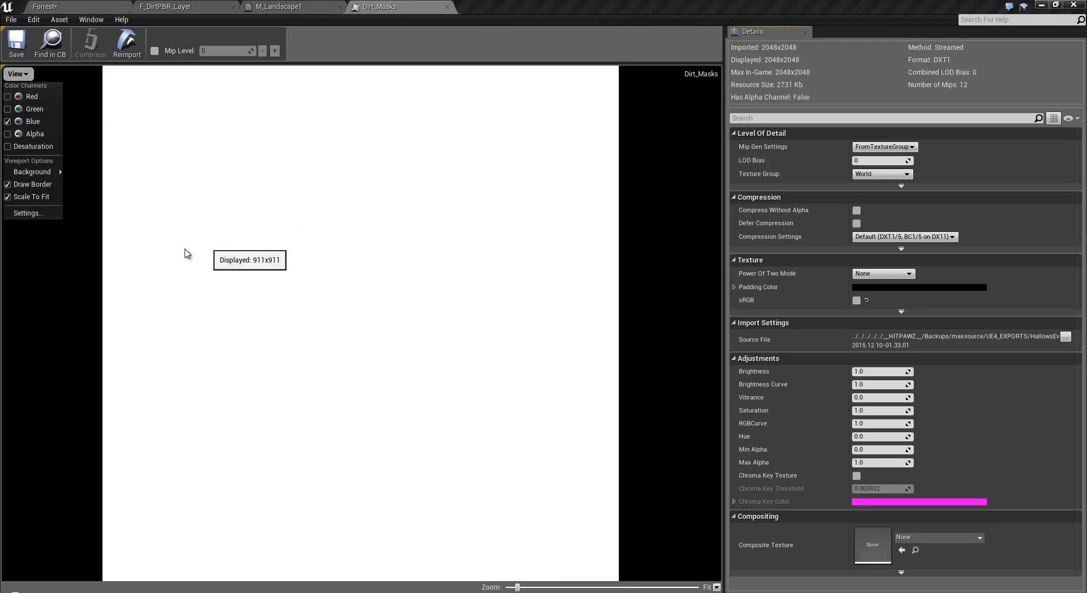
left_click(13, 122)
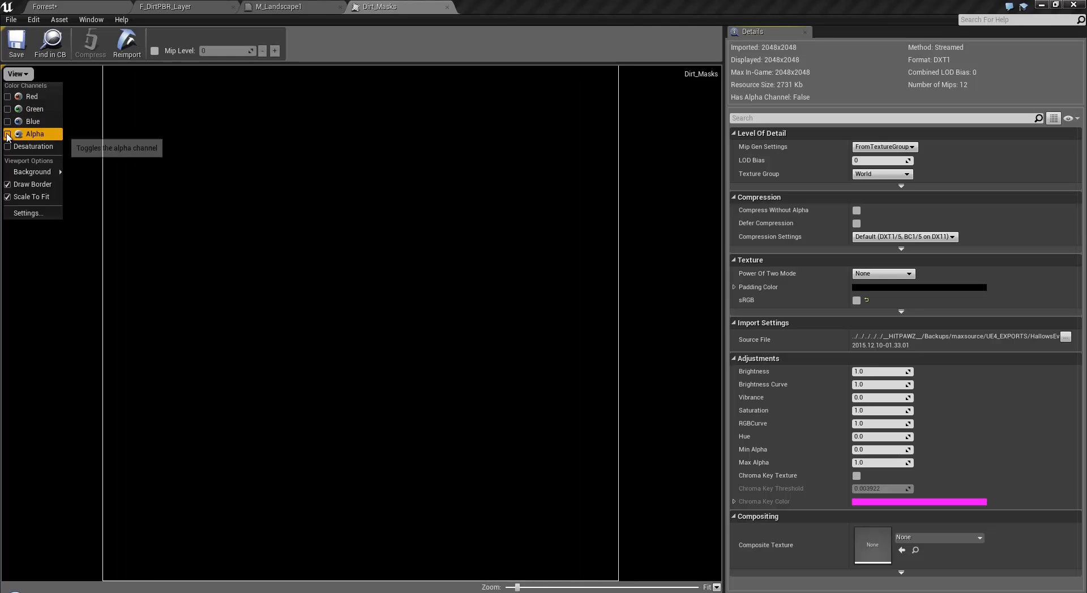
Turn the alpha, green, red and blue channels of Dirt_Masks back on.
left_click(13, 134)
left_click(6, 108)
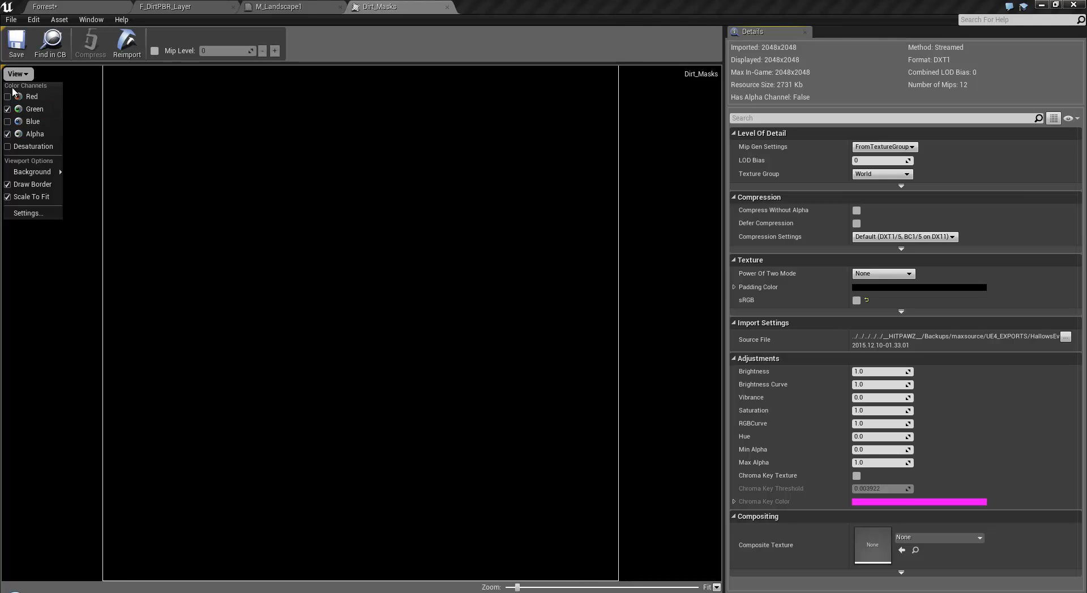
left_click(10, 97)
left_click(17, 74)
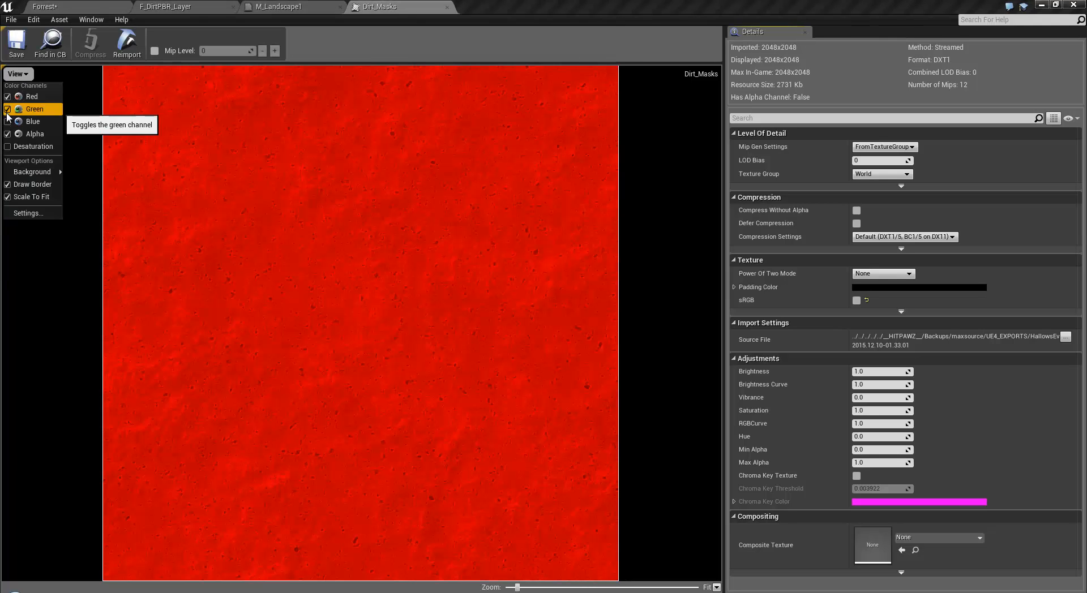
left_click(8, 121)
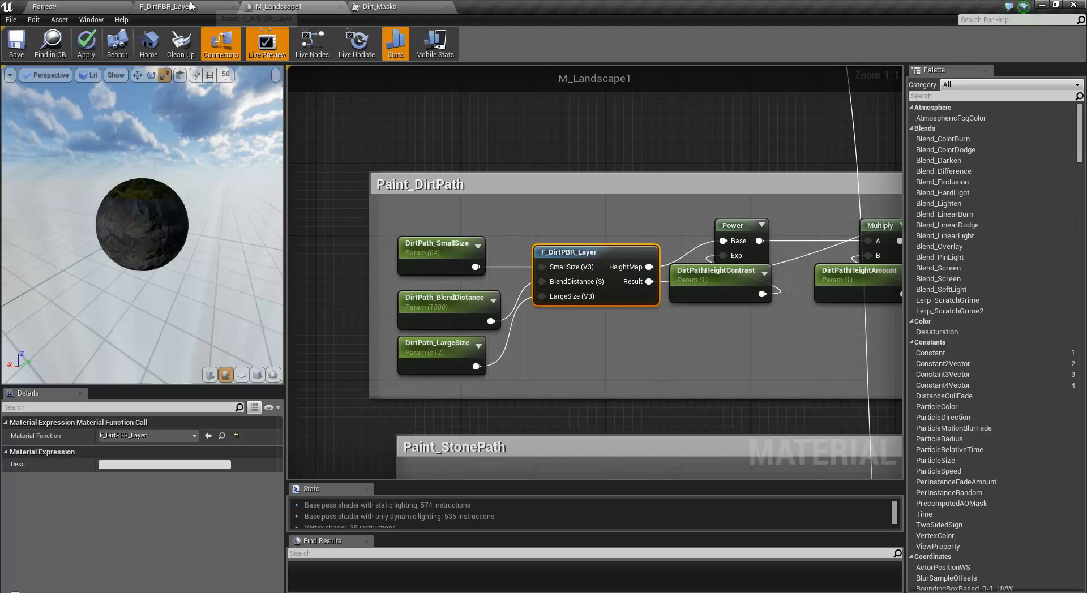
Return to the F_DirtPBR_Layer graph and review how the LargeSize_ROUGH texture feeds the Lerp and mask nodes.
left_click(403, 6)
left_click(171, 7)
right_click_drag(549, 307, 436, 250)
right_click_drag(529, 139, 581, 134)
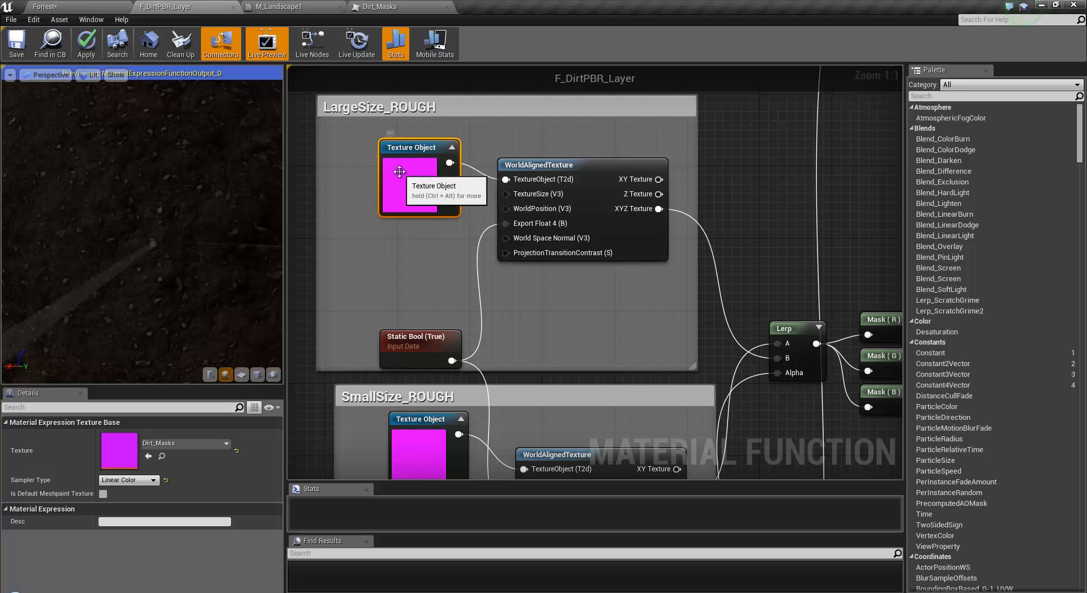
Select the Mask (R), Mask (G) and Mask (B) nodes that follow the Lerp of the ROUGH textures.
right_click_drag(643, 287, 546, 240)
left_click_drag(608, 255, 787, 391)
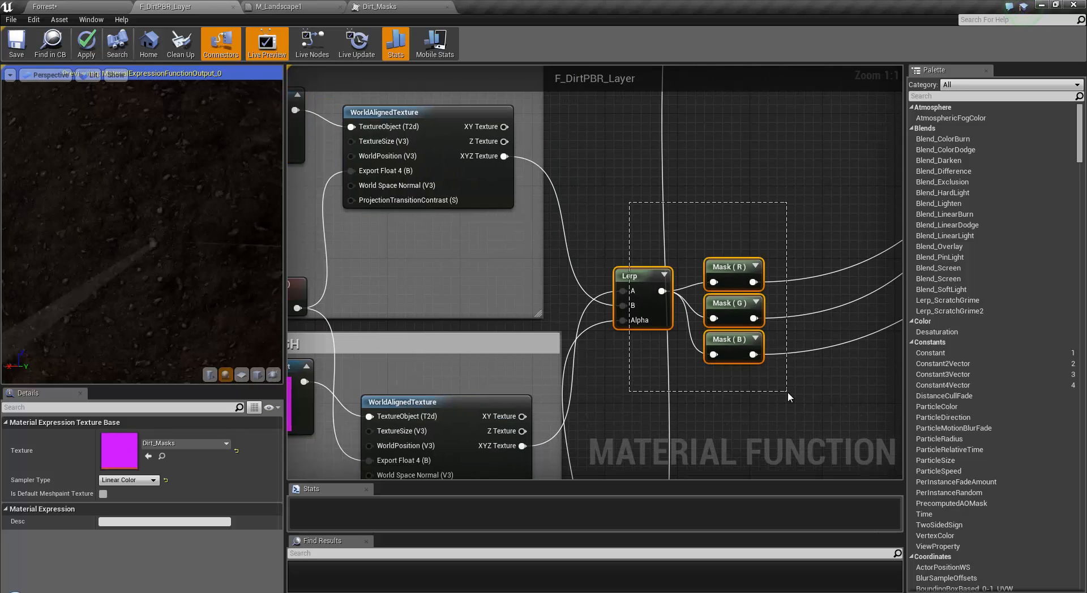
left_click_drag(730, 225, 757, 385)
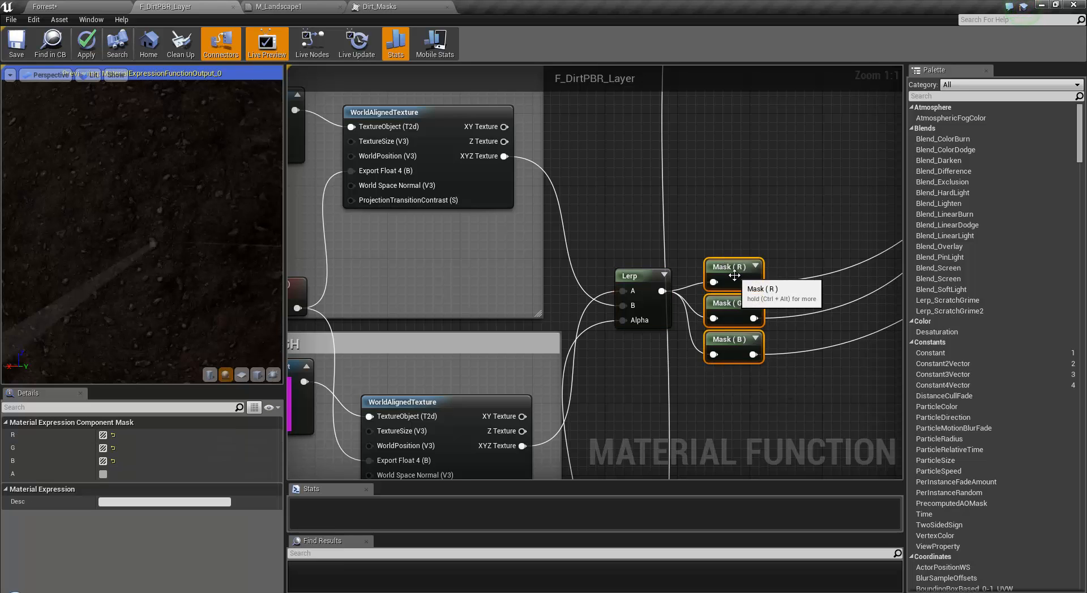
Follow the mask outputs to the MakeMaterialAttributes node and select the Output Result node.
right_click_drag(801, 386, 546, 371)
scroll(645, 315, "down", 2)
right_click_drag(838, 176, 578, 276)
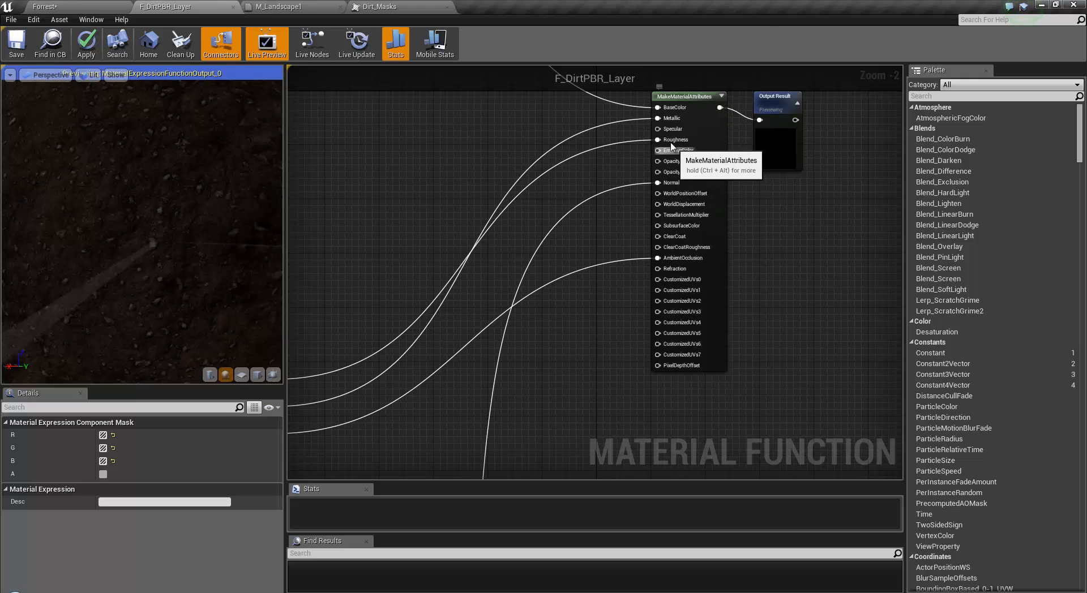
right_click_drag(547, 192, 517, 304)
mouse_move(689, 186)
left_mouse_down()
mouse_move(674, 192)
mouse_move(695, 192)
left_mouse_up()
left_click(773, 188)
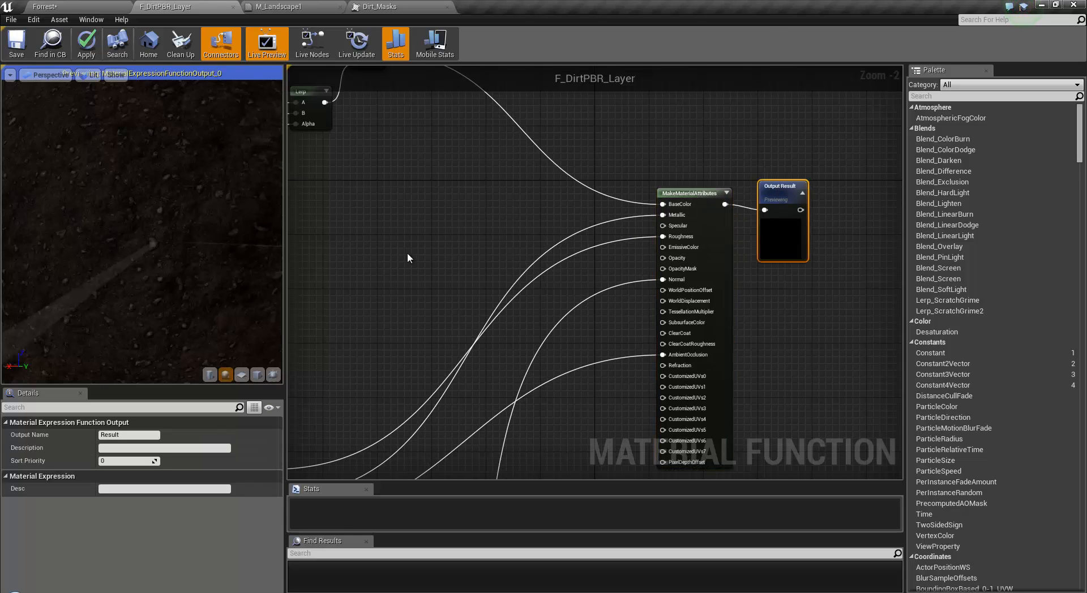
Rotate the material preview, and select the WorldAlignedTexture node in the LargeSize_ROUGH group.
left_click_drag(237, 244, 219, 195)
scroll(538, 367, "down", 1)
right_click_drag(374, 429, 520, 291)
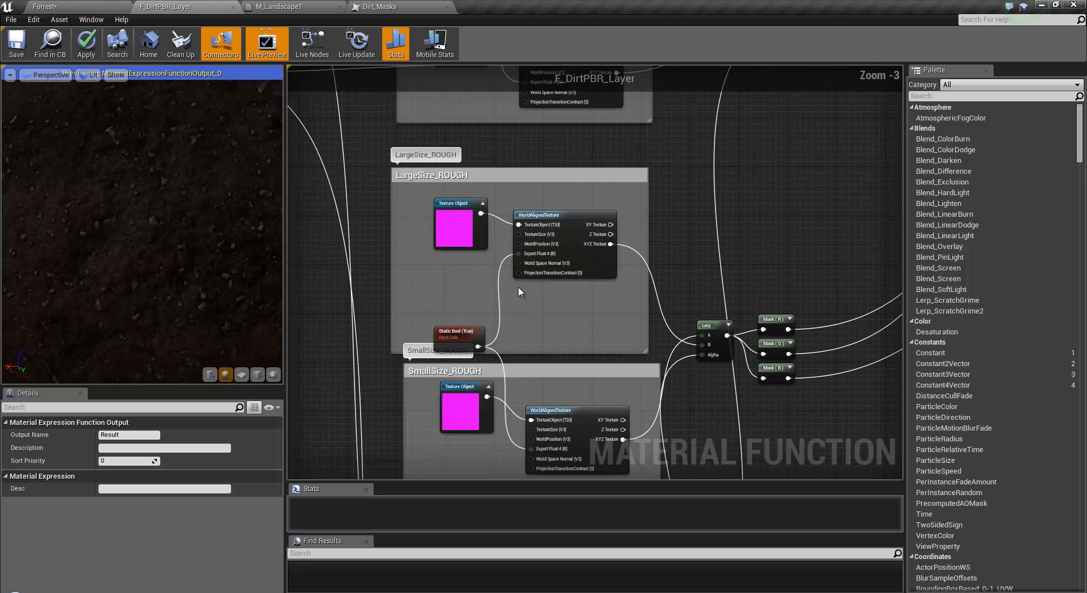
scroll(541, 216, "up", 3)
left_click(542, 216)
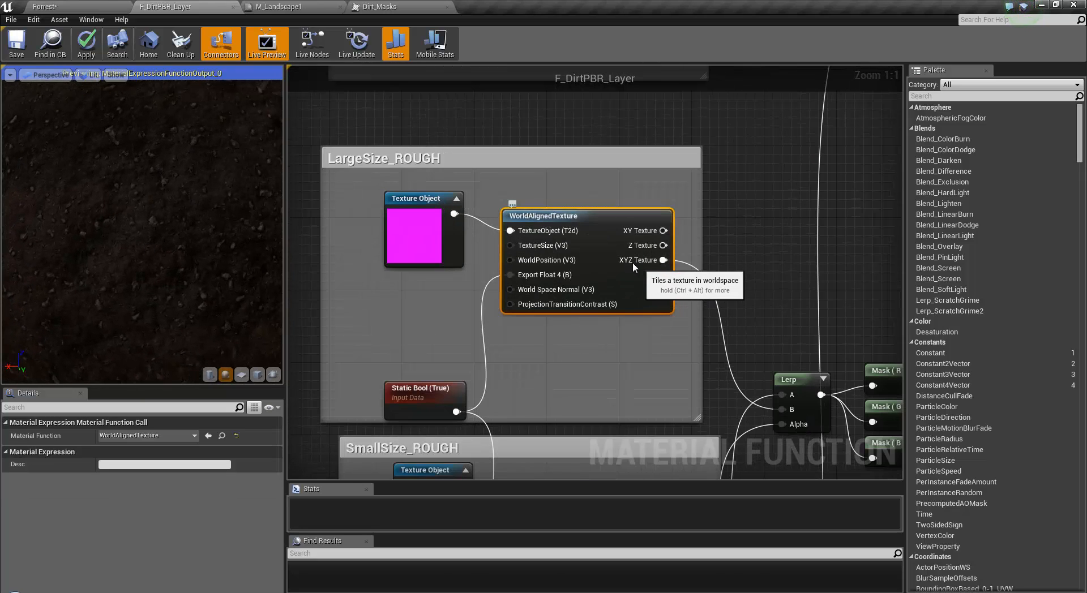
Reselect the R, G and B mask nodes, trace their connections, and apply the F_DirtPBR_Layer function.
right_click_drag(661, 264, 514, 183)
left_click_drag(734, 247, 812, 397)
scroll(810, 362, "down", 5)
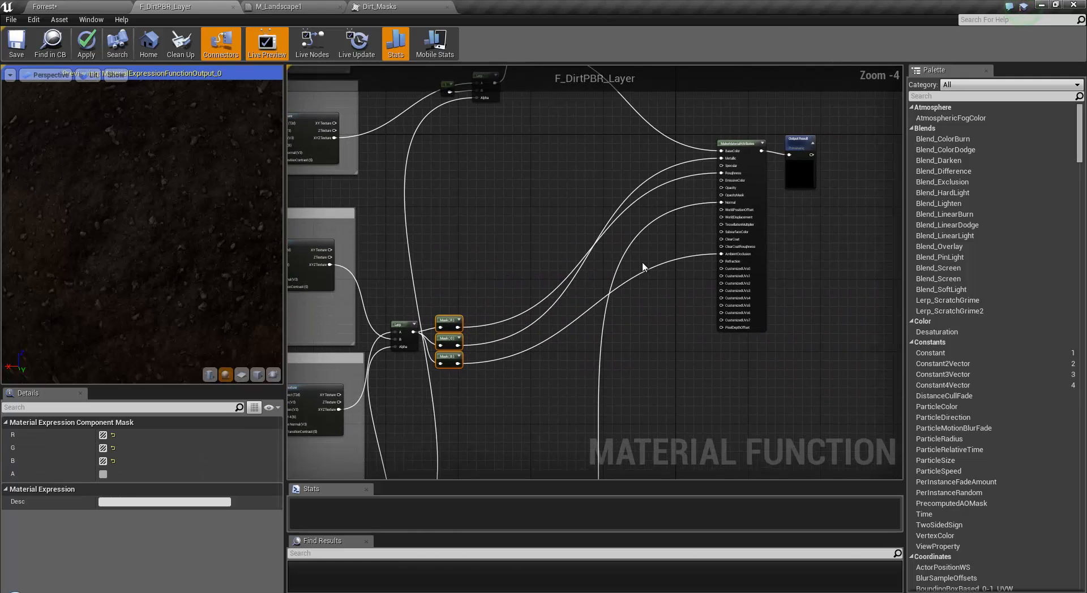
right_click_drag(505, 183, 703, 192)
left_click(86, 44)
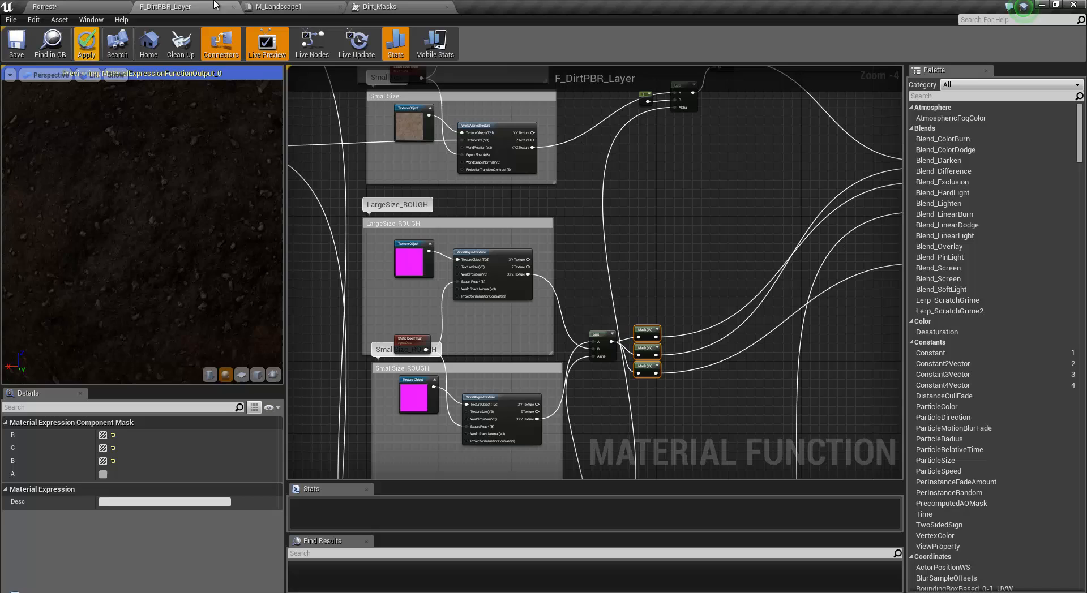
Switch to M_Landscape1, move DirtPathHeightContrast slightly down in Paint_DirtPath, and select the height-processing nodes around Power and Multiply.
left_click(262, 8)
scroll(638, 364, "up", 2)
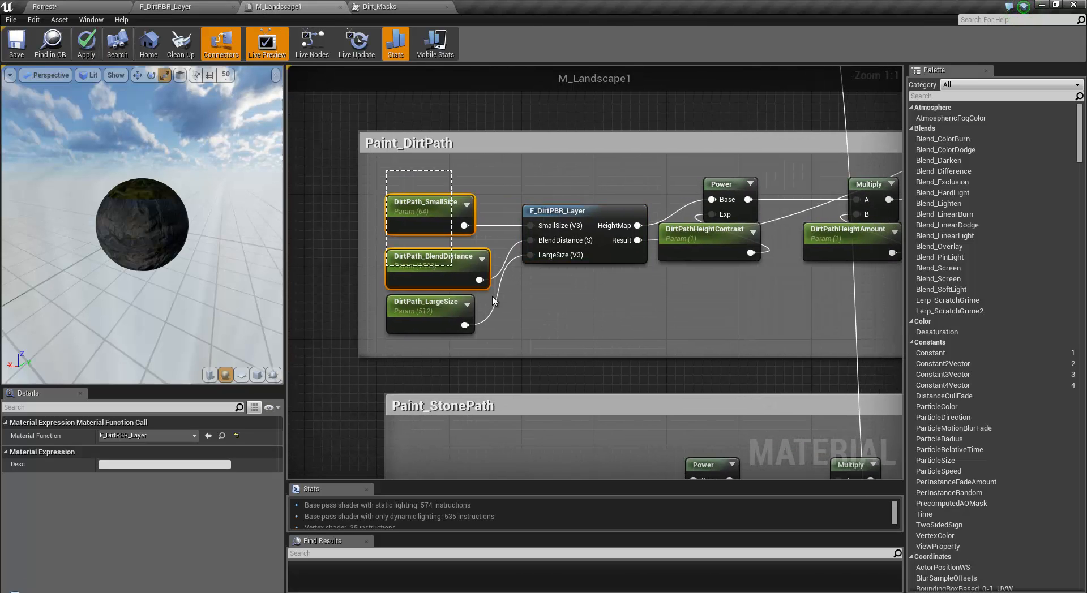
left_click_drag(603, 341, 614, 338)
right_click_drag(669, 300, 625, 305)
mouse_move(639, 246)
left_mouse_down()
mouse_move(656, 298)
mouse_move(637, 249)
mouse_move(638, 261)
left_mouse_up()
right_click_drag(676, 312, 545, 320)
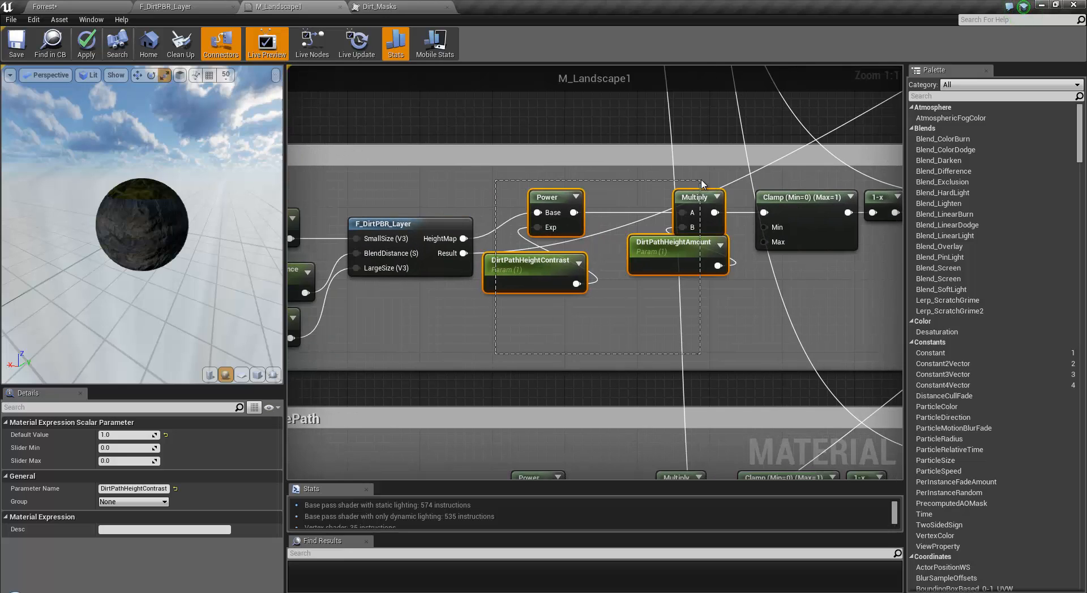
left_click_drag(881, 183, 889, 178)
In Cliff_SlopeBlend, move the Subtract node slightly up and the Cliff_HeightPower parameter slightly left.
scroll(325, 314, "down", 3)
right_click_drag(326, 312, 772, 340)
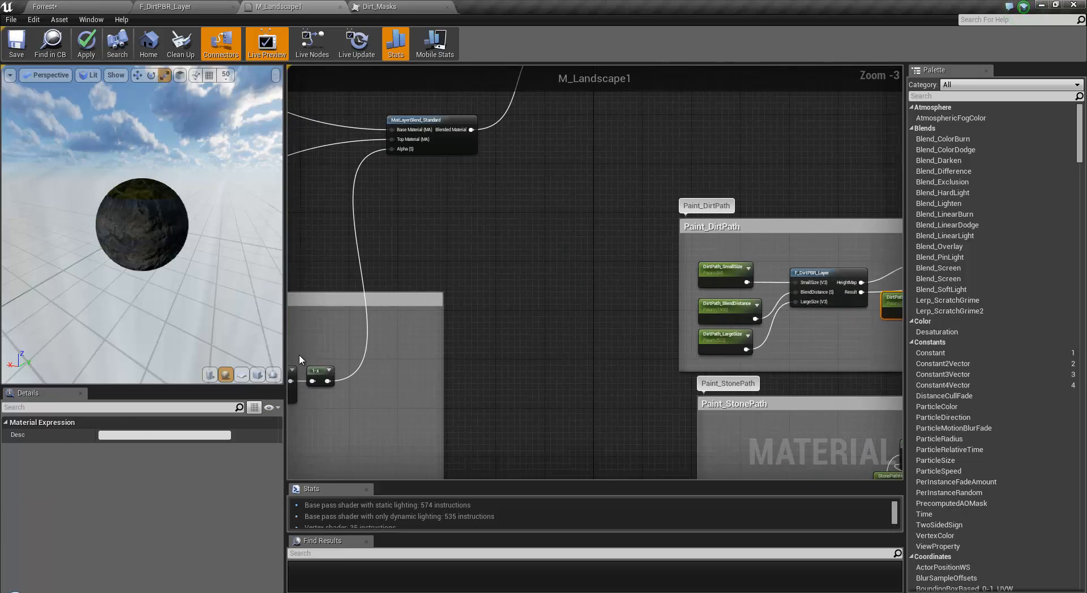
scroll(299, 354, "down", 4)
right_click_drag(299, 354, 861, 327)
scroll(675, 359, "up", 5)
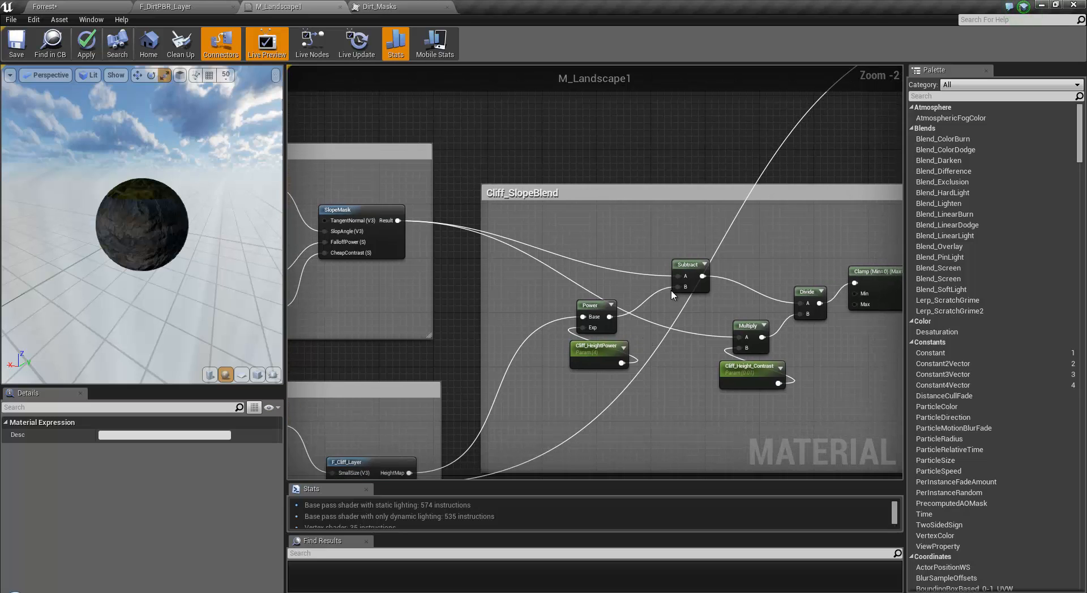
left_click_drag(683, 266, 683, 259)
left_click(603, 351)
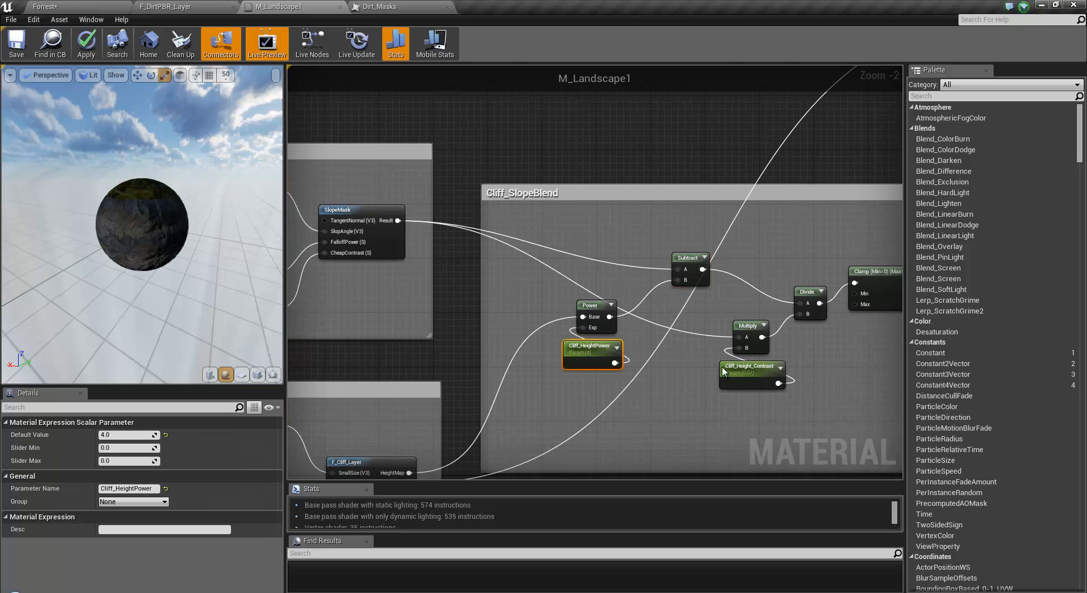
Return to Paint_DirtPath and place the DirtPathCenterAmount parameter directly below the Divide node.
right_click_drag(887, 364, 557, 361)
scroll(557, 361, "down", 4)
right_click_drag(814, 300, 585, 272)
scroll(585, 272, "up", 6)
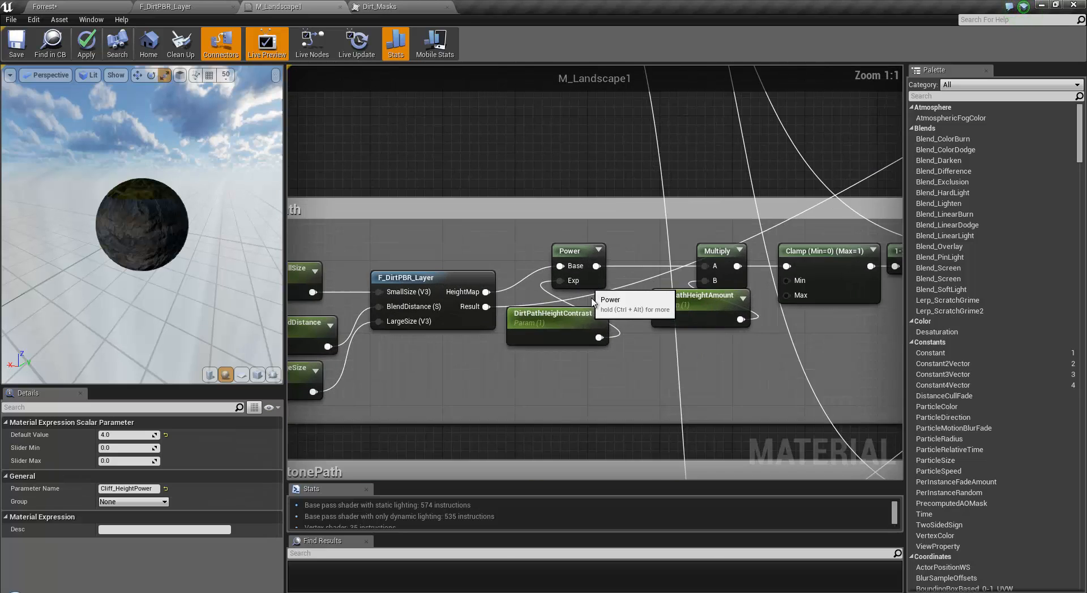
right_click_drag(553, 357, 678, 328)
right_click_drag(590, 324, 336, 326)
right_click_drag(764, 327, 561, 326)
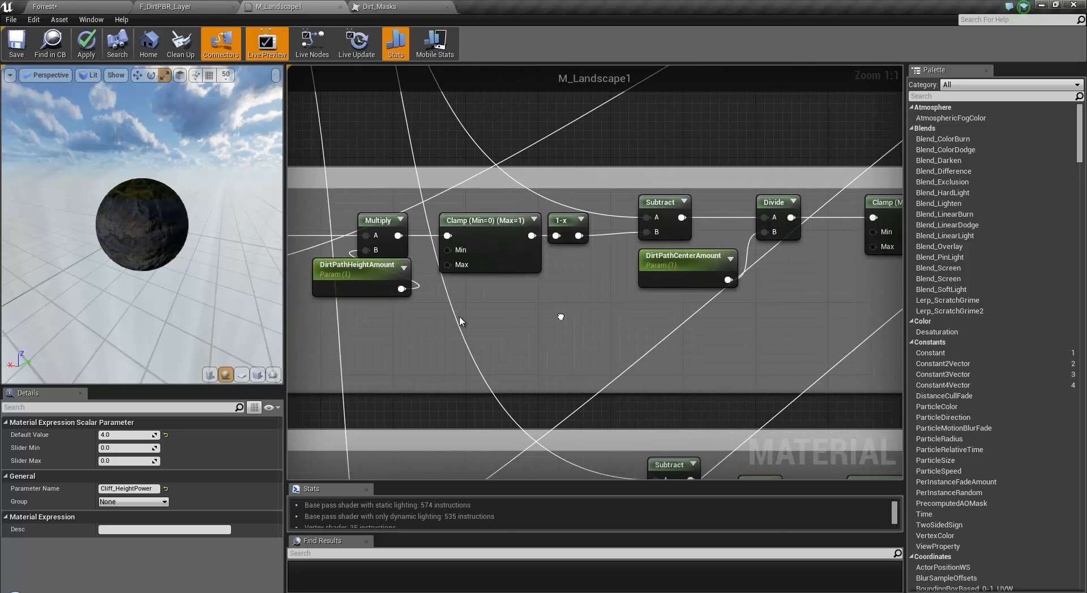
right_click_drag(740, 281, 680, 280)
left_click_drag(644, 261, 725, 252)
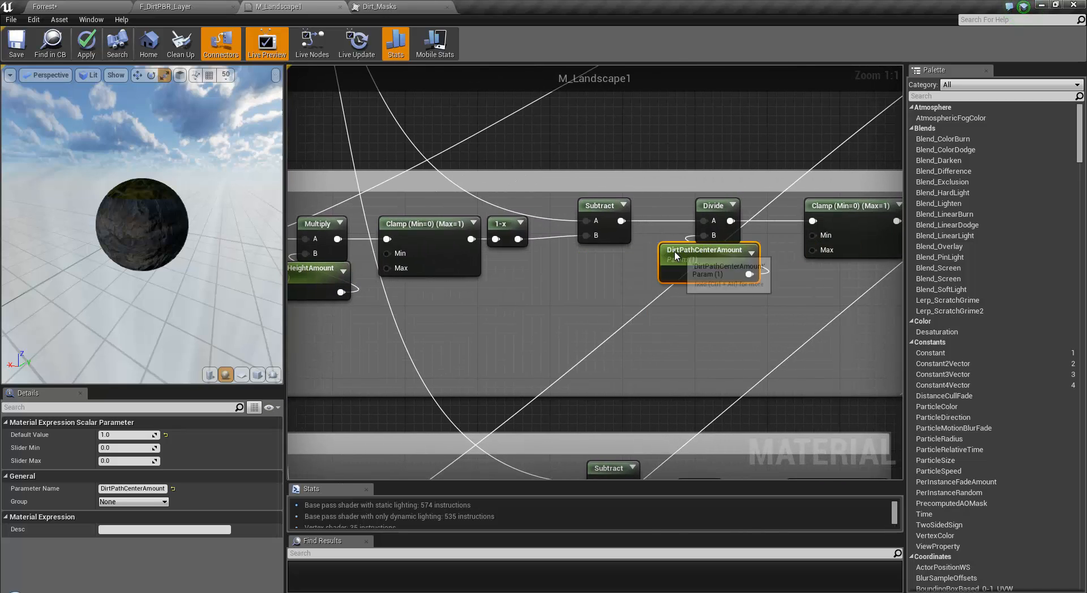
left_click_drag(733, 198, 735, 197)
Review the F_DirtPBR_Layer inputs in Paint_DirtPath, moving DirtPath_BlendDistance and DirtPath_LargeSize slightly up beneath DirtPath_SmallSize.
scroll(501, 351, "down", 2)
mouse_move(351, 342)
right_mouse_down()
mouse_move(606, 324)
mouse_move(534, 340)
mouse_move(339, 343)
mouse_move(416, 333)
mouse_move(781, 346)
right_mouse_up()
right_click_drag(462, 351, 531, 339)
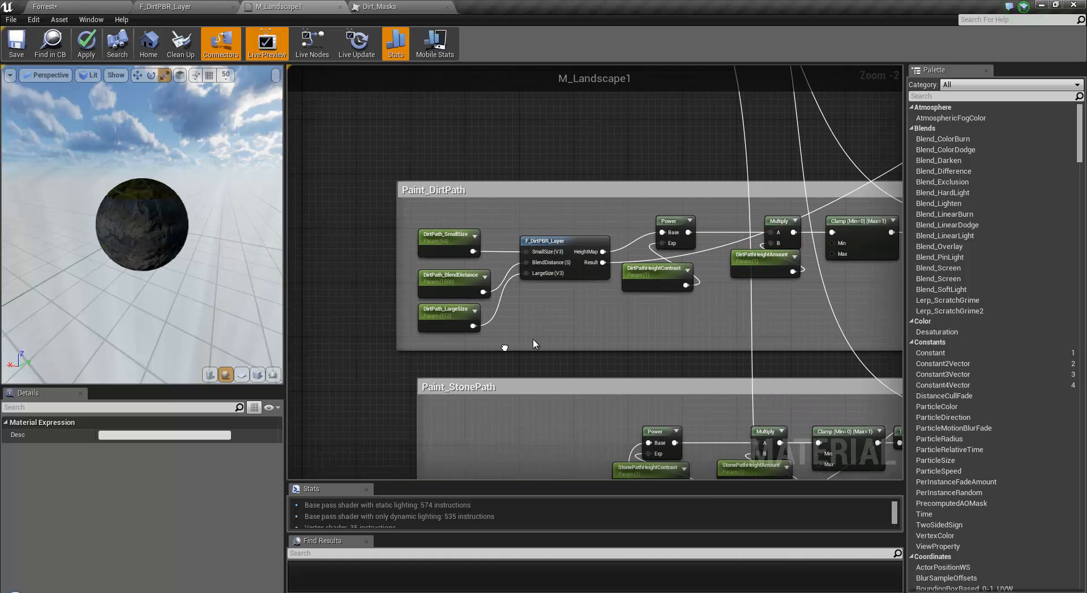
scroll(457, 265, "up", 2)
left_click_drag(598, 231, 579, 231)
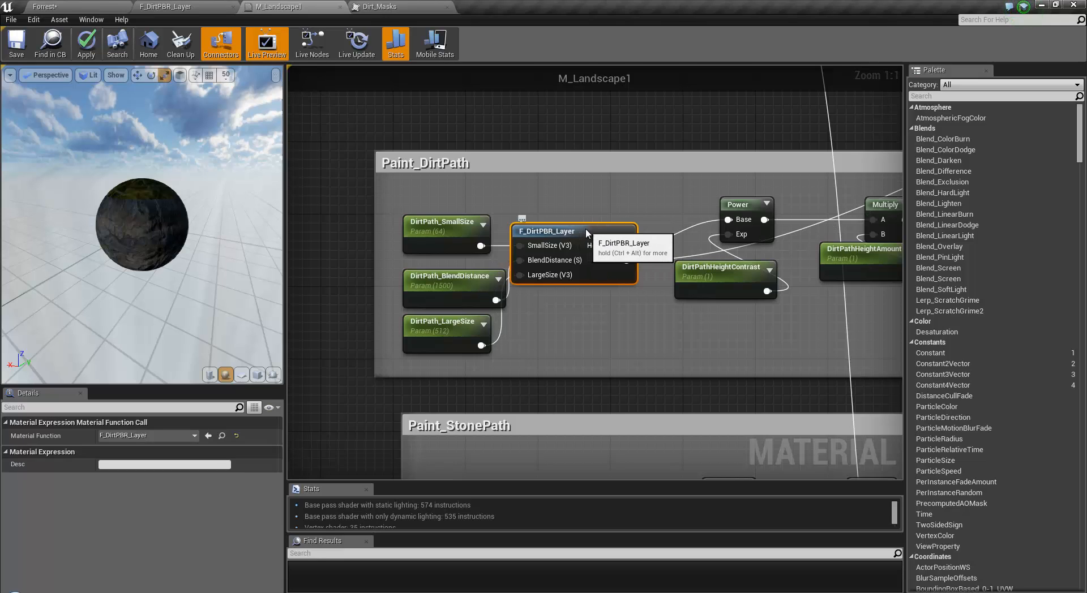
left_click(444, 227)
left_click(456, 277)
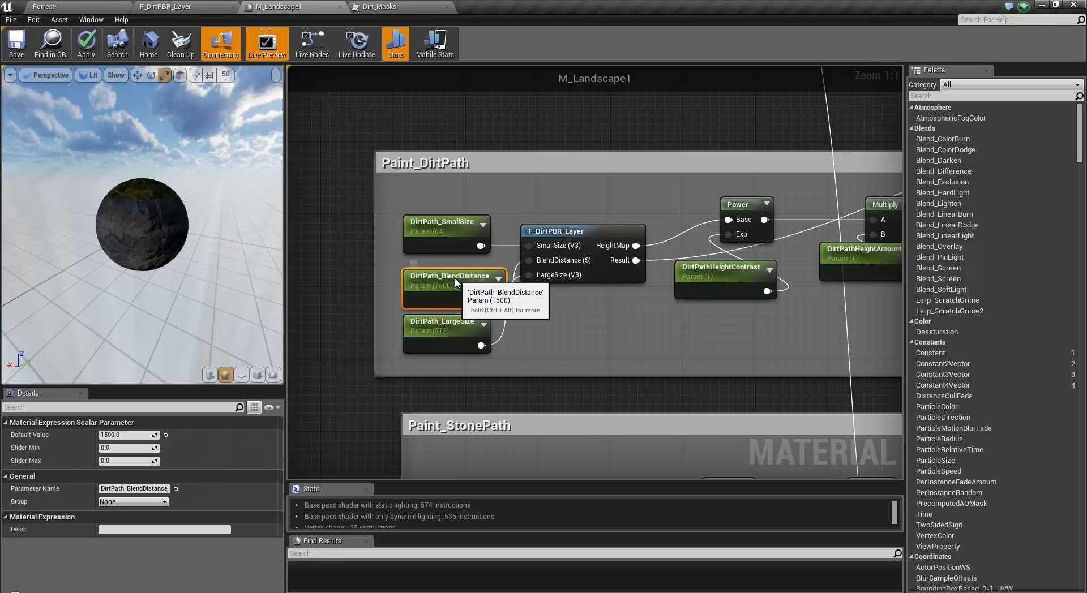
left_click_drag(456, 277, 455, 268)
left_click(450, 328)
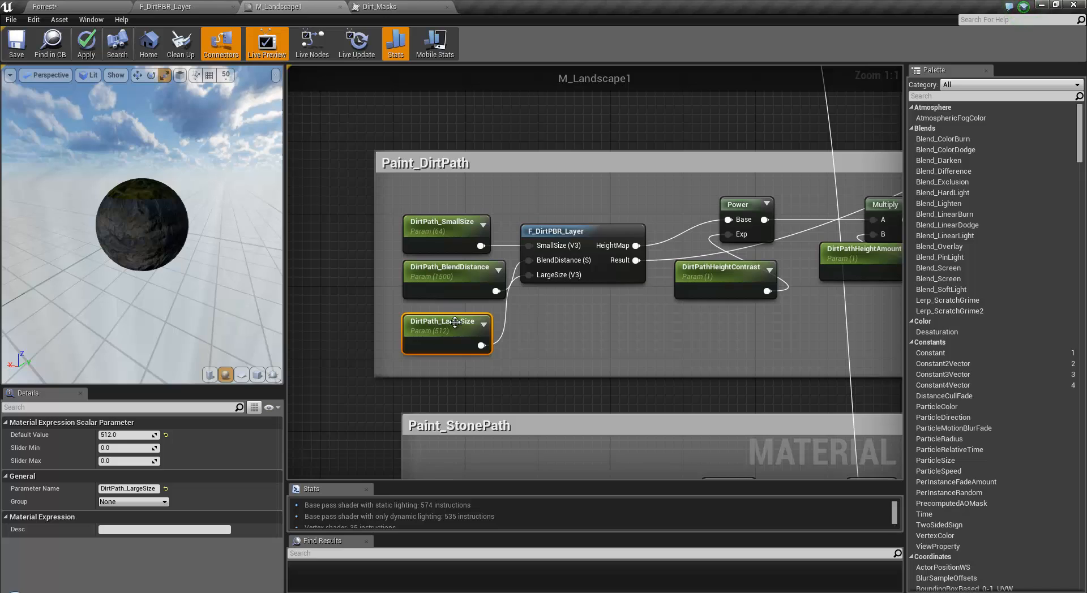
left_click_drag(455, 322, 455, 313)
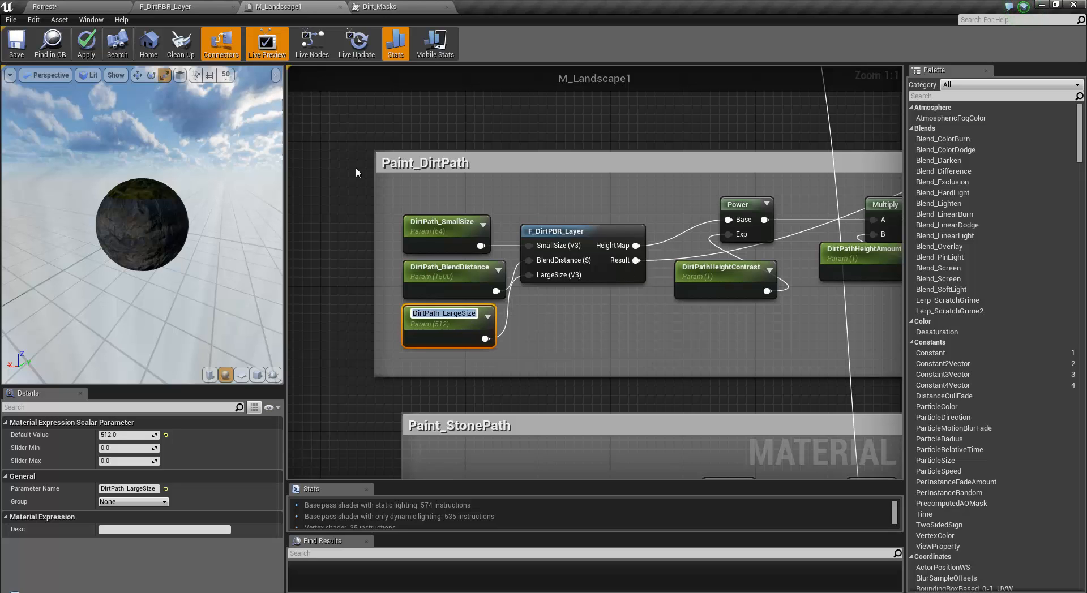
Line up Power and Multiply in Paint_DirtPath, with DirtPathHeightContrast and DirtPathHeightAmount placed beneath them.
right_click_drag(655, 342, 485, 345)
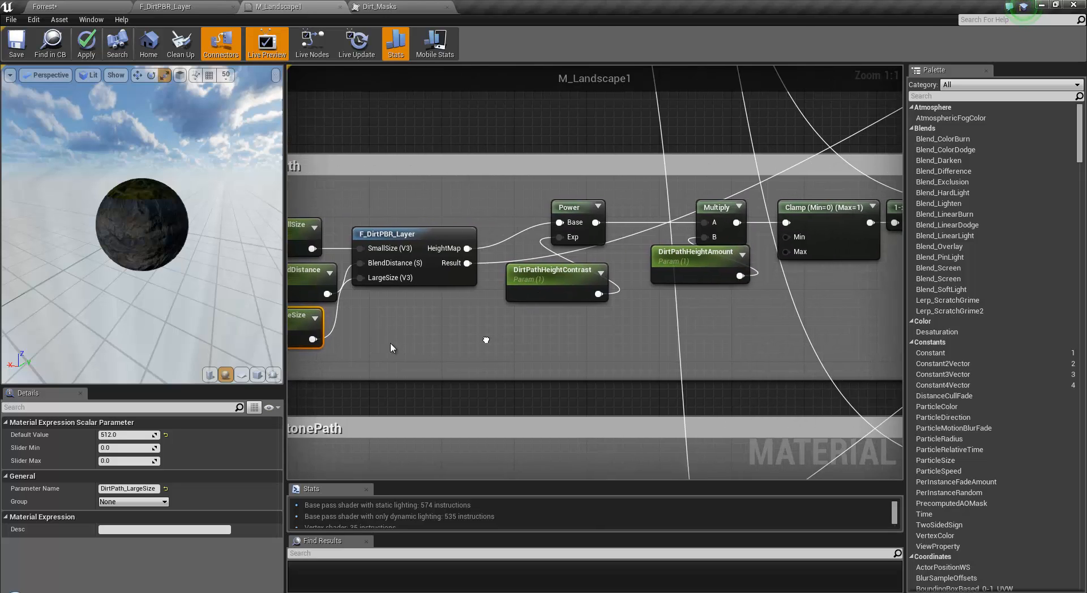
left_click(564, 205)
left_click_drag(565, 205, 565, 214)
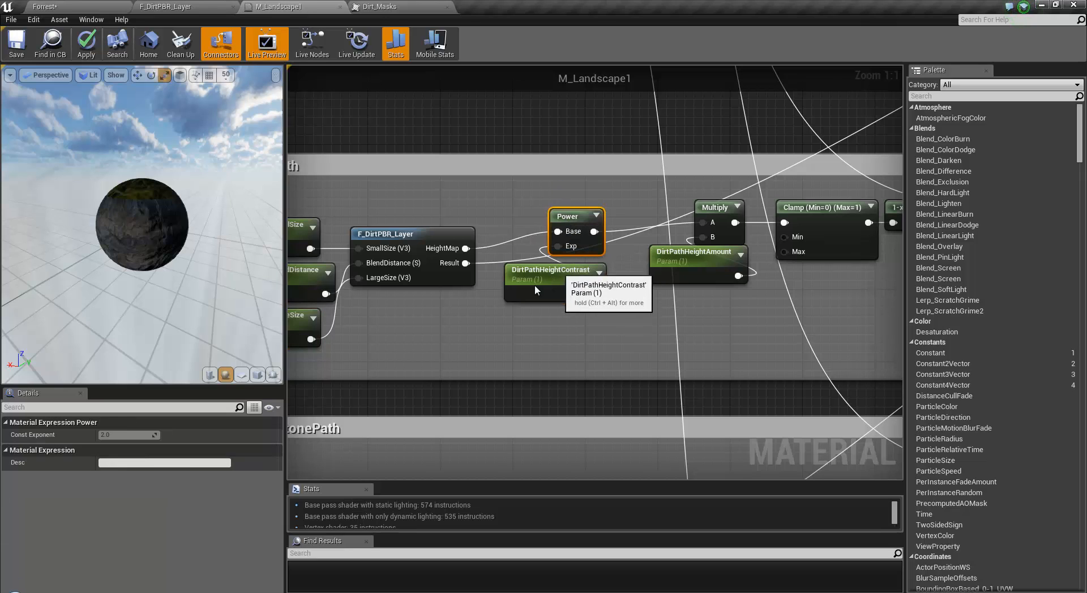
mouse_move(535, 290)
left_mouse_down()
mouse_move(568, 299)
mouse_move(532, 297)
mouse_move(544, 290)
left_mouse_up()
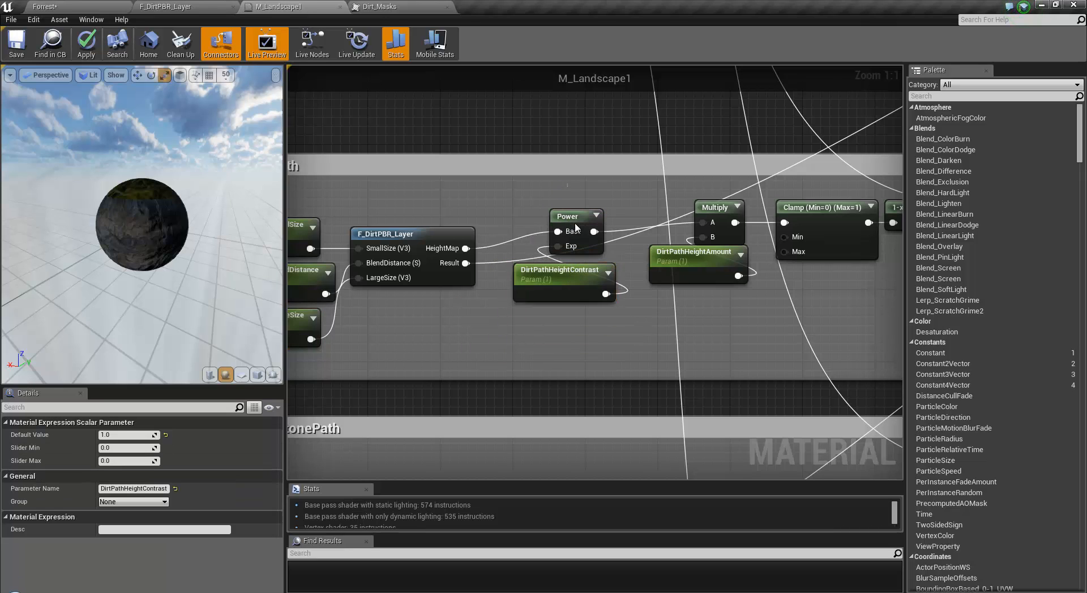
right_click_drag(726, 302, 652, 318)
left_click_drag(630, 273, 630, 291)
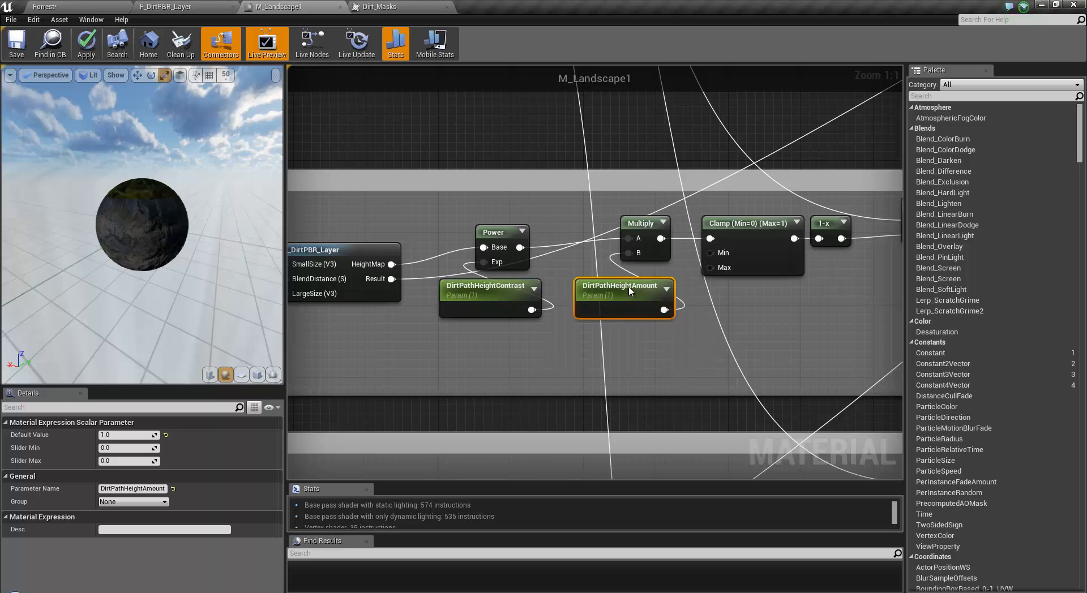
left_click_drag(638, 220, 620, 232)
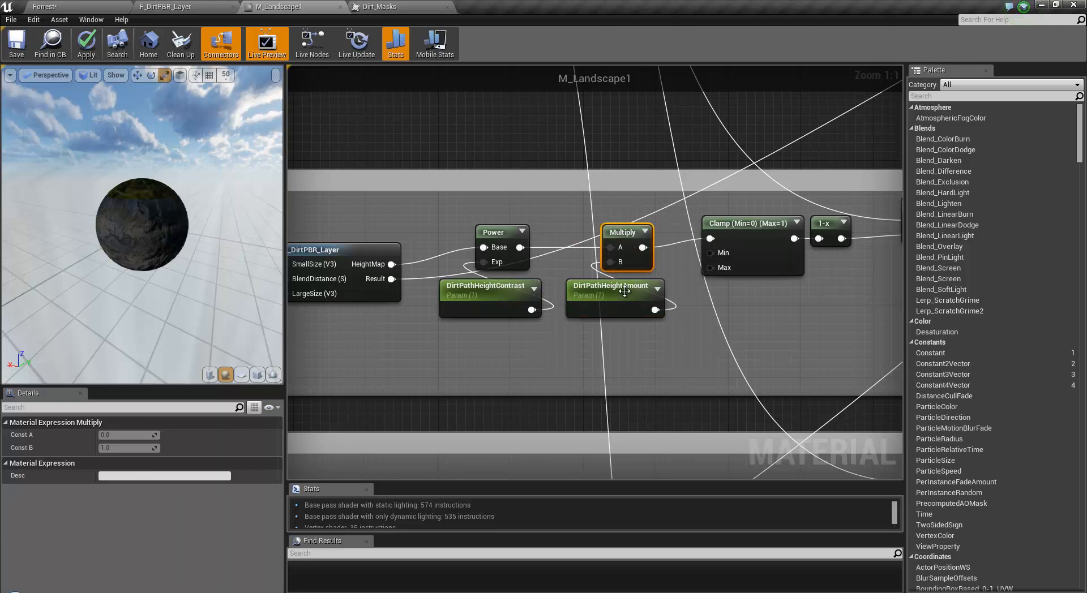
Move the Clamp, 1-x and Subtract nodes of Paint_DirtPath slightly left and down, closer in line with Multiply.
right_click_drag(856, 347, 768, 341)
left_click_drag(684, 220, 657, 229)
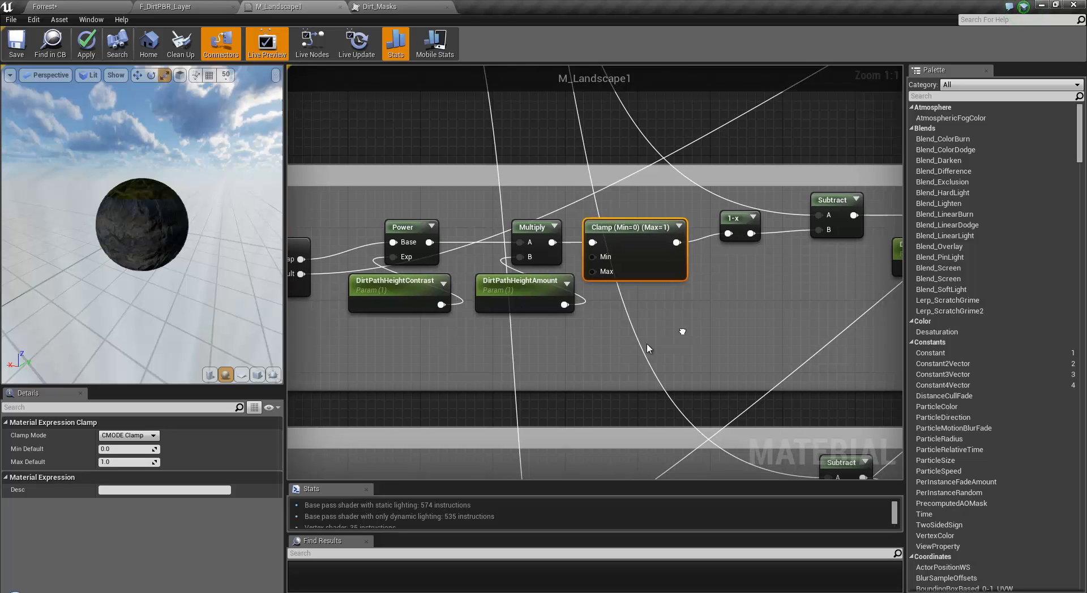
right_click_drag(646, 343, 546, 383)
left_click_drag(649, 257, 640, 266)
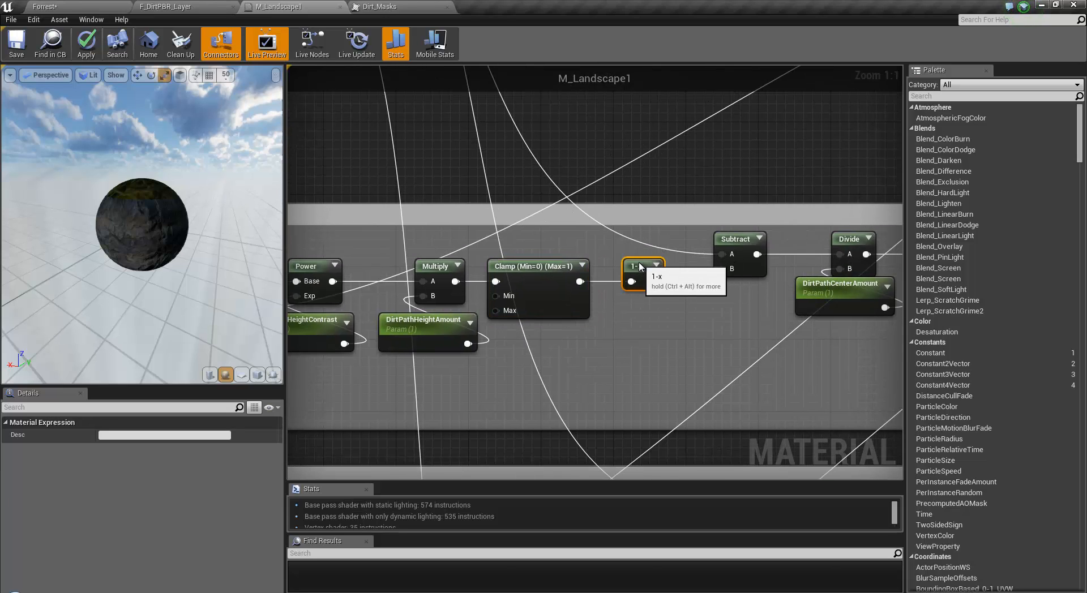
left_click_drag(740, 236, 731, 245)
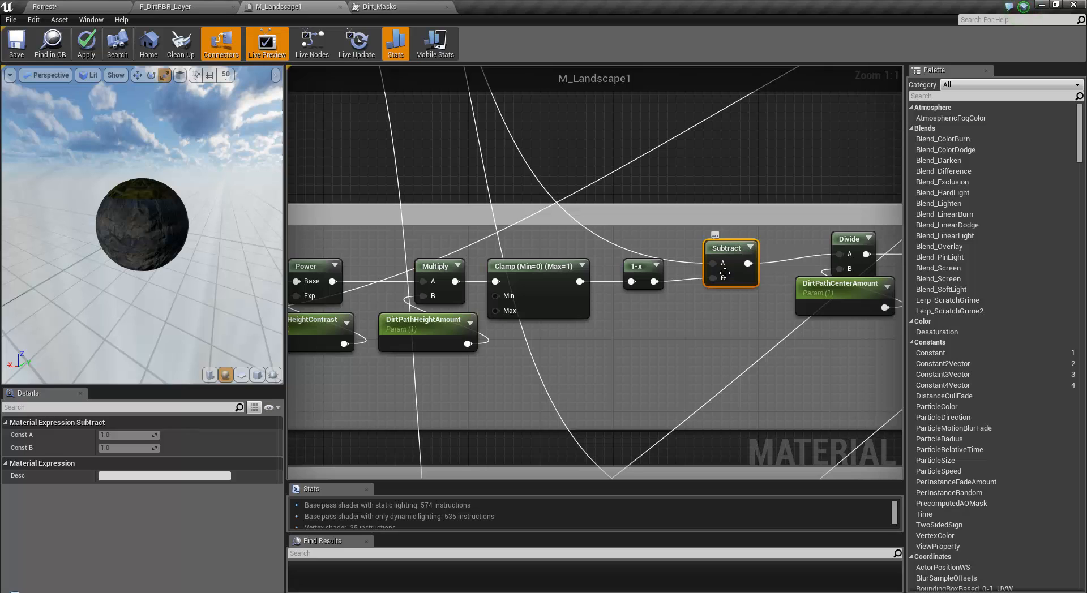
Go to the Cliff_SLope group and select the SlopeMask node that feeds Cliff_SlopeBlend.
right_click_drag(327, 171, 451, 218)
scroll(451, 218, "down", 5)
right_click_drag(315, 264, 597, 267)
scroll(596, 267, "down", 5)
right_click_drag(545, 299, 797, 263)
scroll(567, 303, "up", 5)
scroll(567, 302, "up", 3)
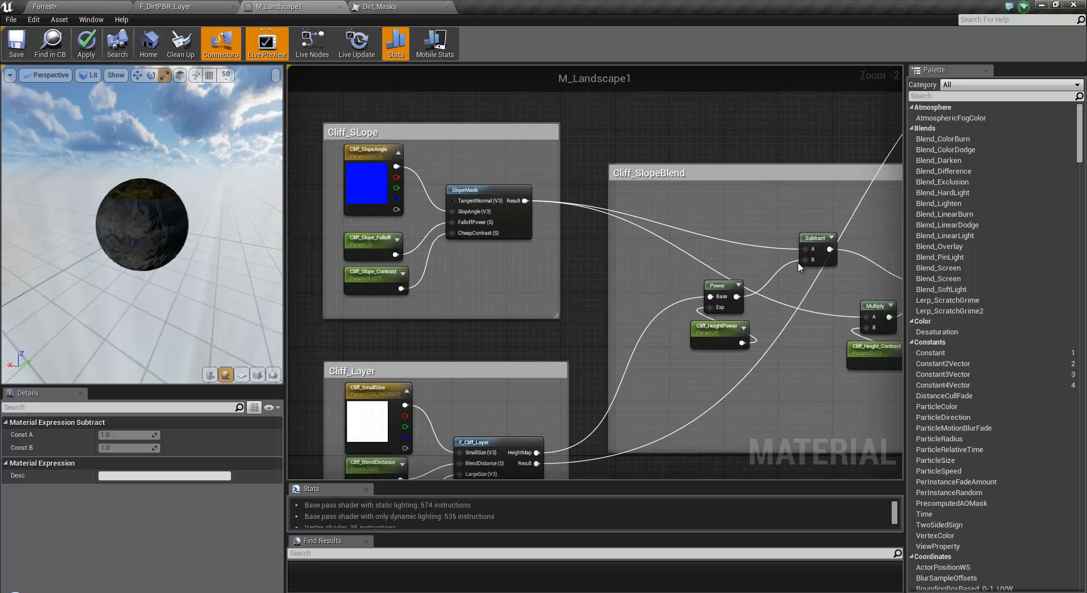
left_click(481, 212)
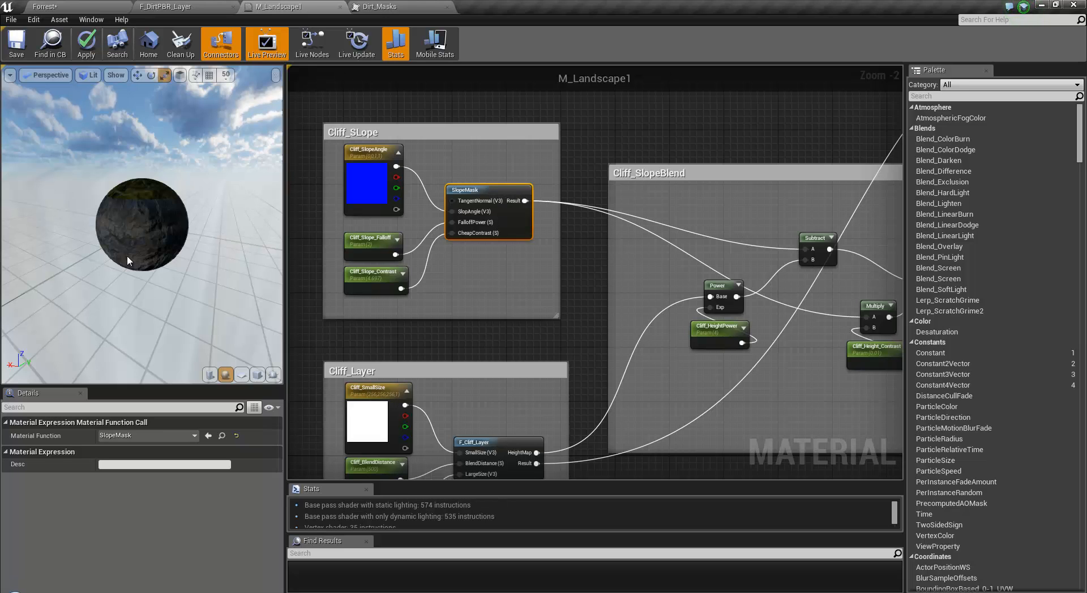
Select the Subtract node in Paint_DirtPath, and trace its input to the DirtPath Layer Blend node in LayerBlends.
right_click_drag(773, 208, 519, 194)
scroll(593, 249, "down", 5)
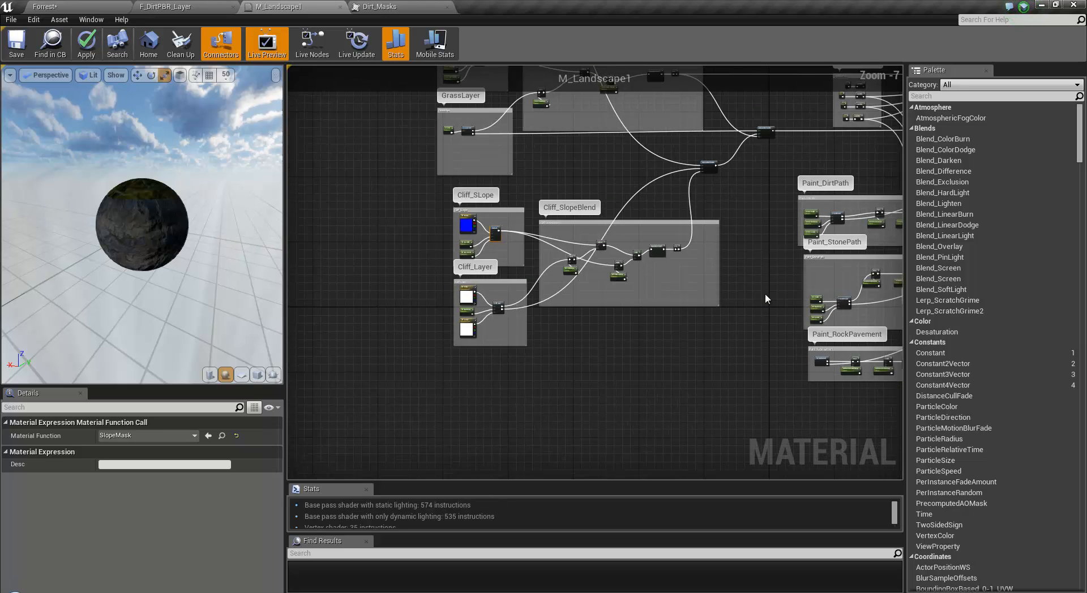
right_click_drag(827, 298, 469, 291)
scroll(542, 215, "up", 4)
right_click_drag(718, 259, 633, 327)
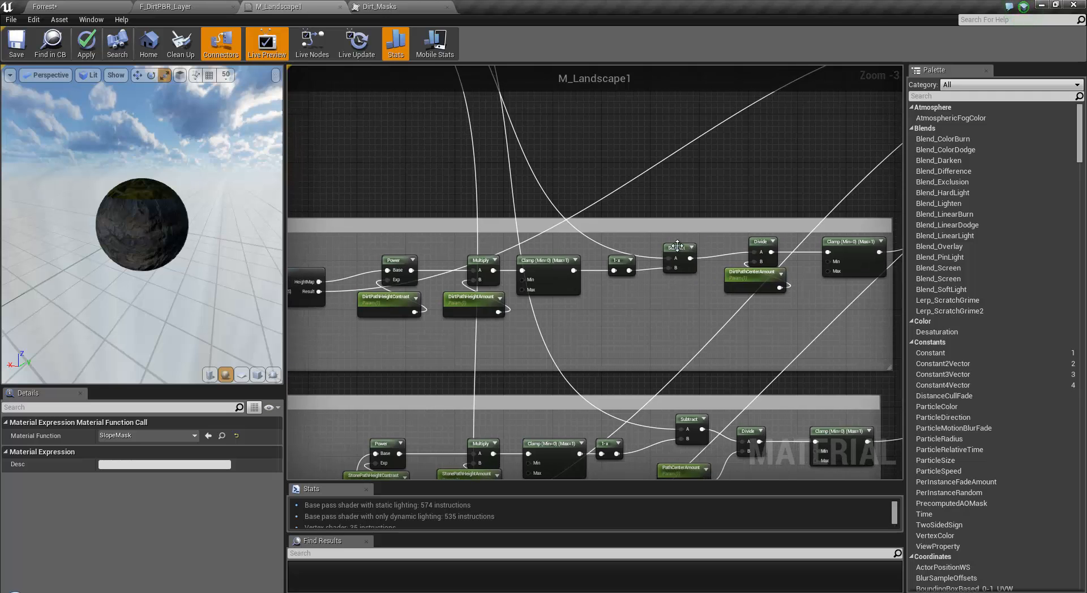
left_click(679, 248)
right_click_drag(626, 219, 724, 417)
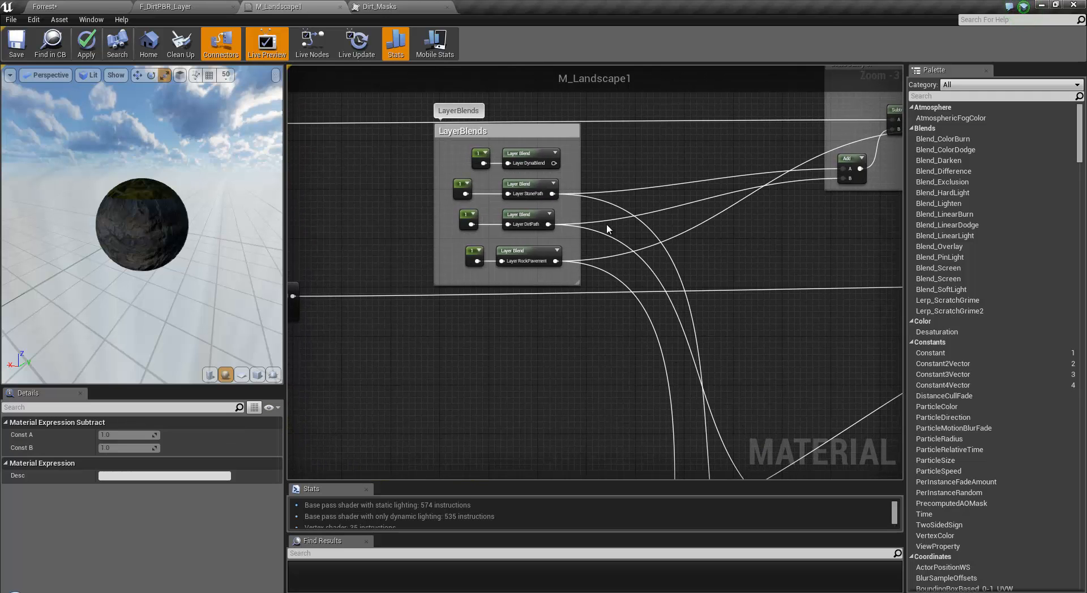
left_click(534, 214)
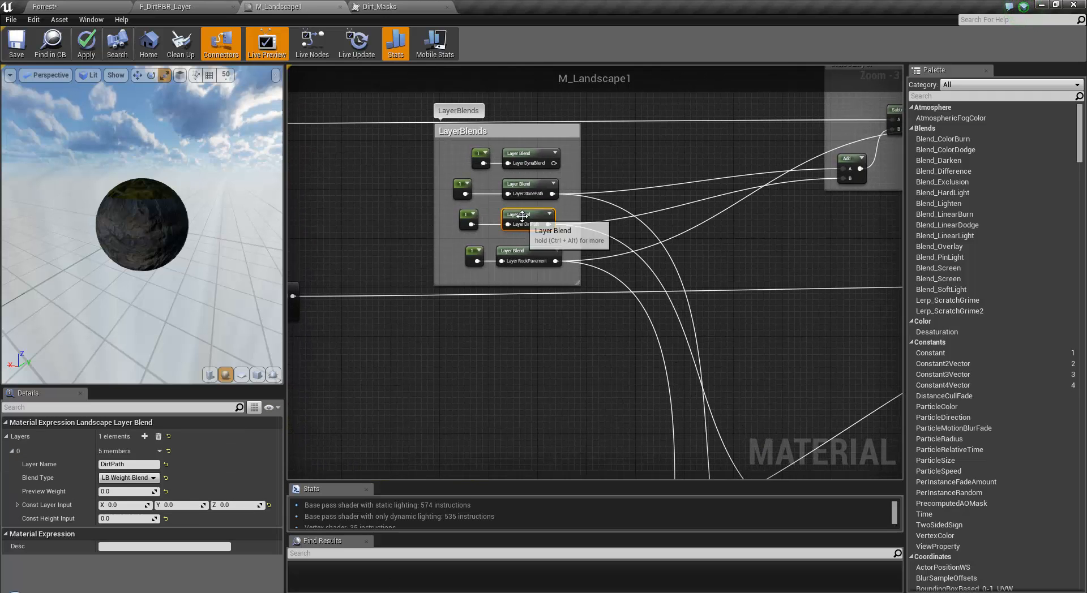
Trace the DirtPath Layer Blend output from LayerBlends to the Subtract node in Paint_DirtPath, and check the material preview.
right_click_drag(659, 382, 578, 257)
mouse_move(445, 92)
left_mouse_down()
mouse_move(635, 258)
mouse_move(730, 391)
mouse_move(712, 396)
mouse_move(487, 190)
mouse_move(447, 93)
left_mouse_up()
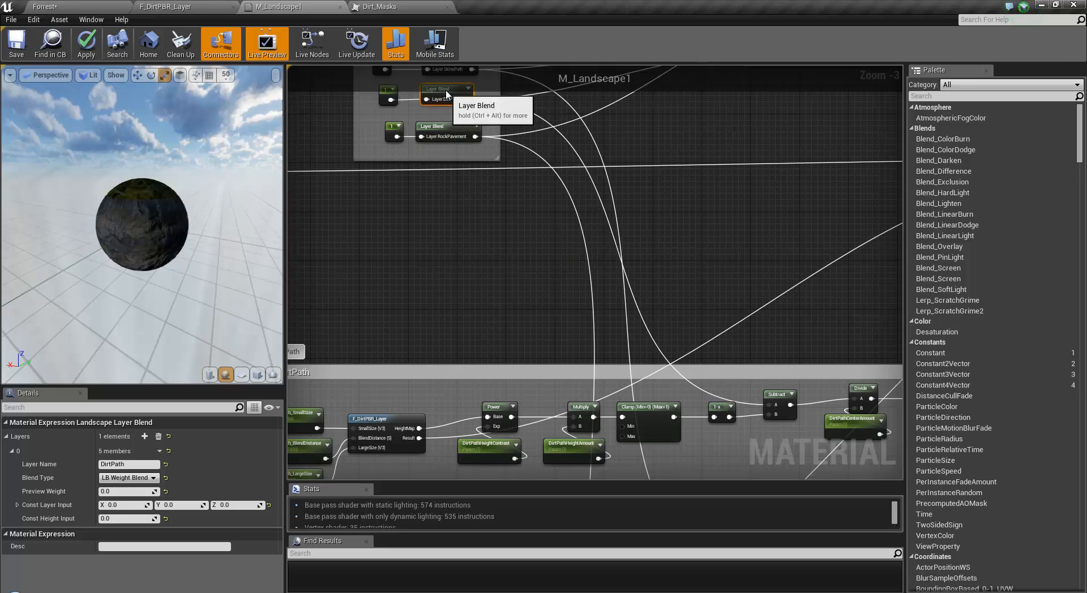
scroll(419, 270, "down", 3)
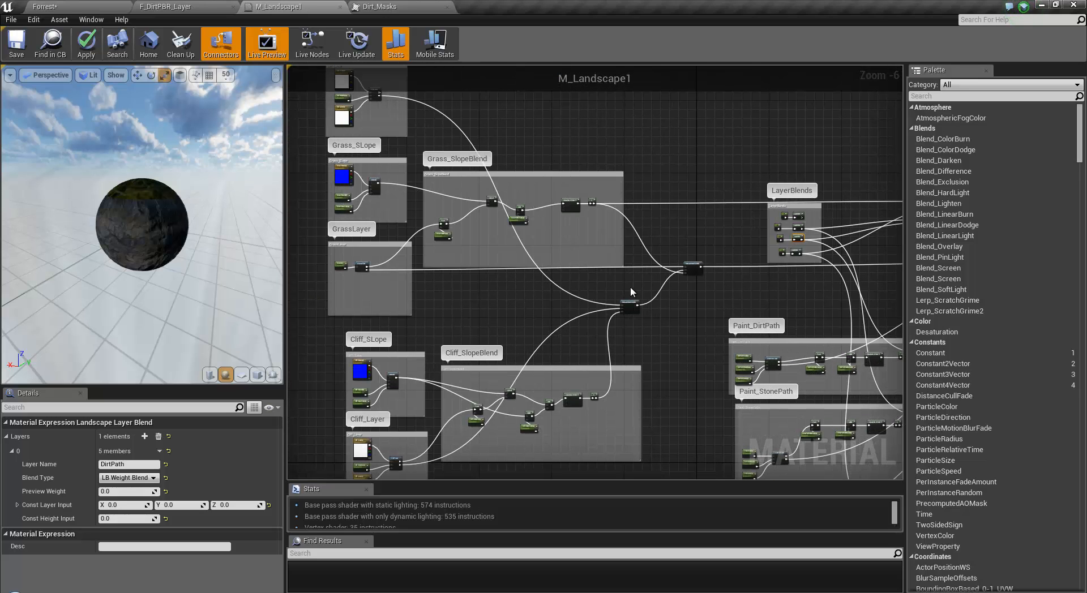
left_click_drag(114, 218, 119, 206)
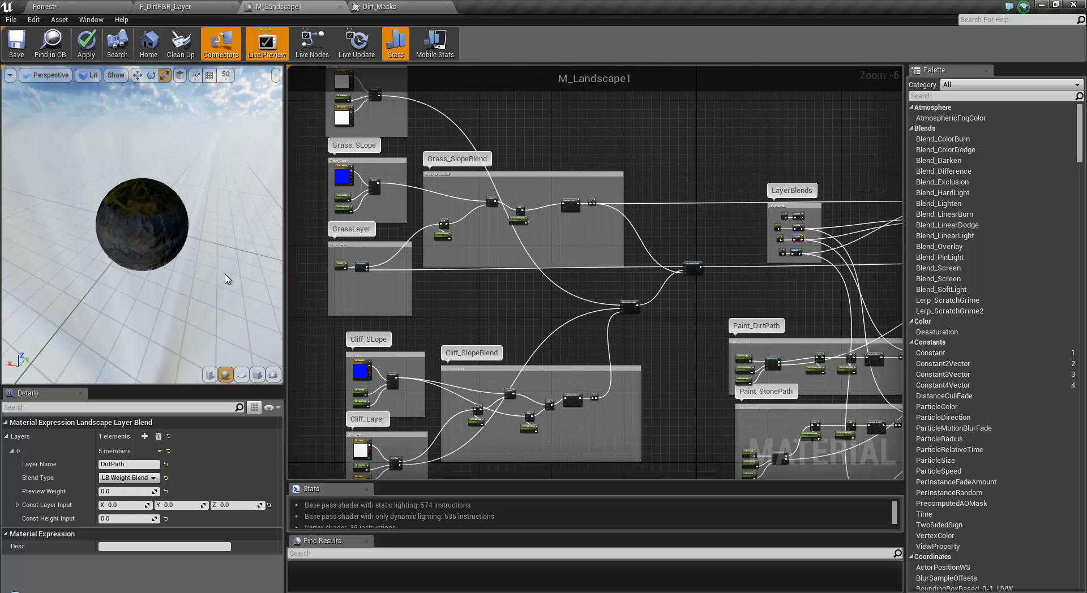
right_click_drag(787, 307, 510, 220)
scroll(579, 315, "up", 4)
right_click_drag(671, 279, 693, 486)
scroll(633, 236, "down", 2)
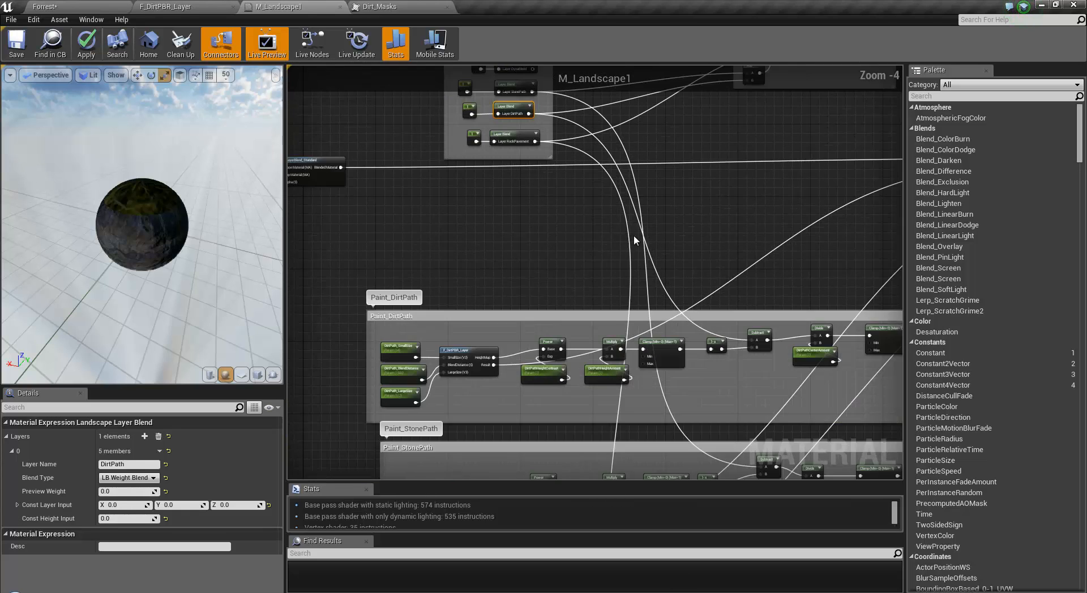
mouse_move(633, 235)
right_mouse_down()
mouse_move(614, 299)
mouse_move(629, 255)
right_mouse_up()
right_click_drag(533, 268, 572, 267)
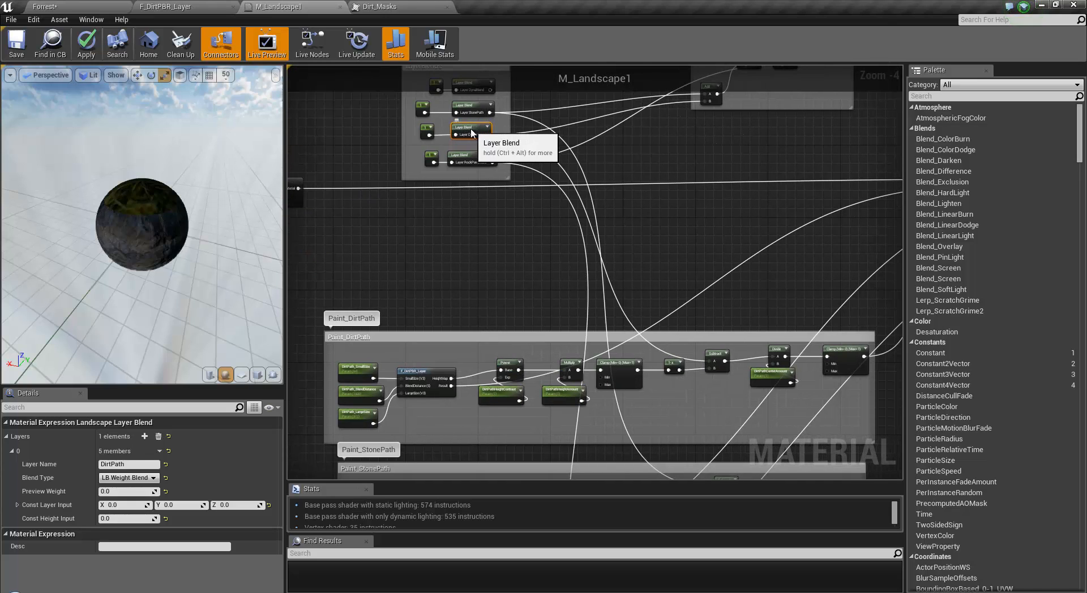
Select DirtPathCenterAmount together with its Divide node, followed by the final Clamp node in Paint_DirtPath.
scroll(688, 275, "up", 4)
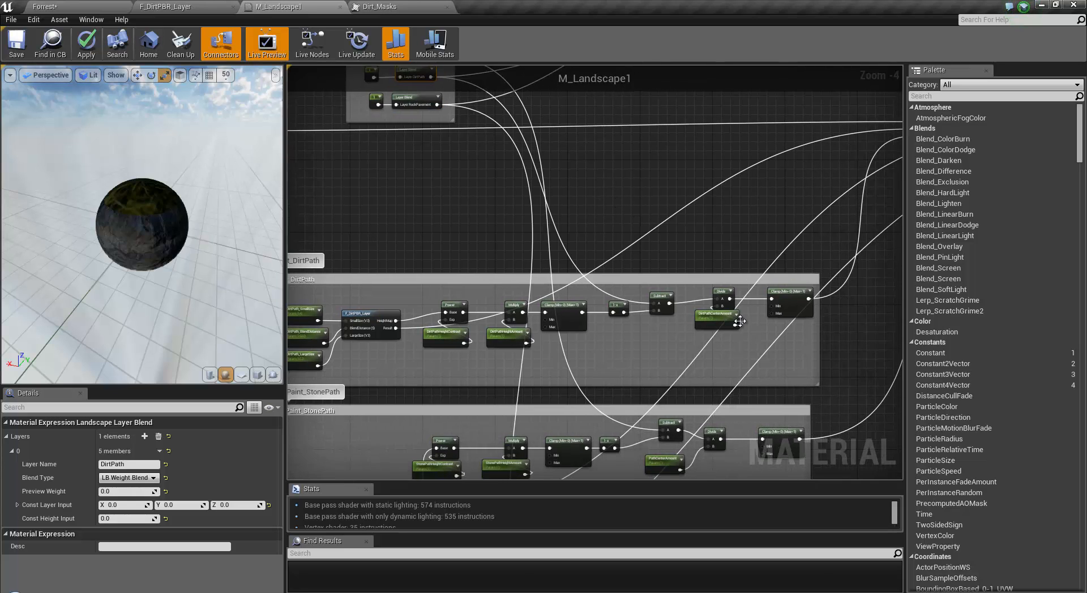
left_click(693, 320)
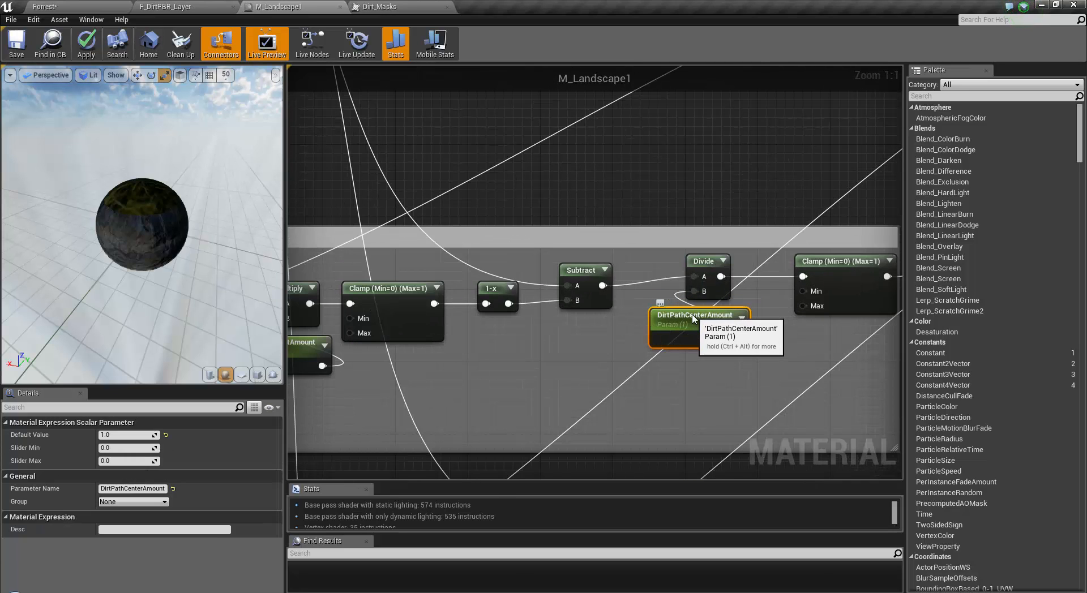
left_click_drag(713, 262, 712, 259)
right_click_drag(831, 352, 691, 359)
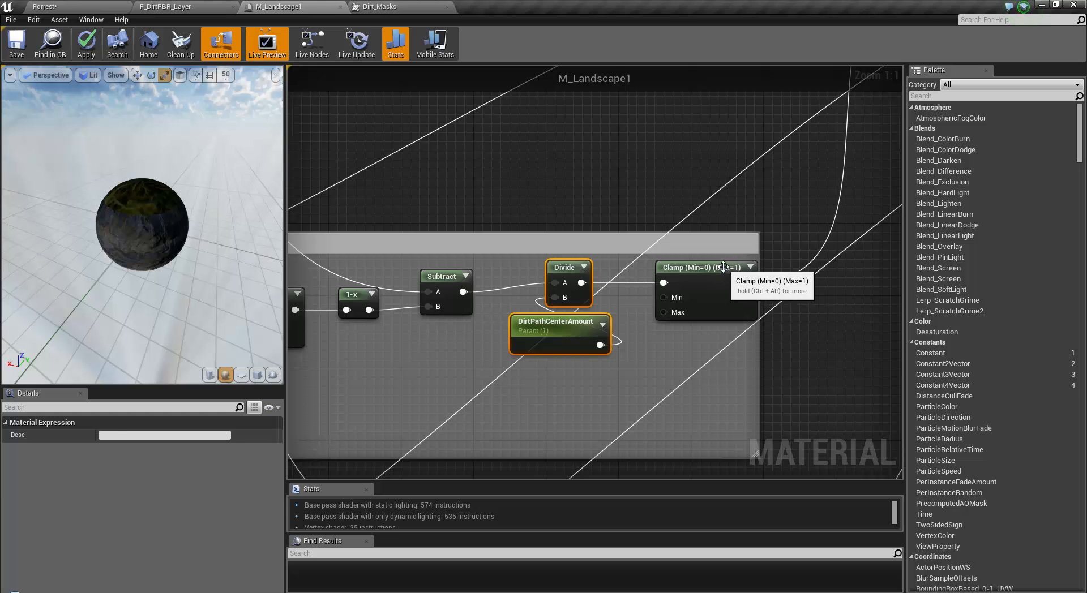
left_click(723, 267)
Follow the final Paint_DirtPath Clamp to the first MatLayerBlend_Standard node it feeds, and move that node slightly left.
right_click_drag(782, 162, 505, 392)
scroll(628, 276, "down", 3)
right_click_drag(628, 276, 623, 307)
scroll(706, 210, "up", 3)
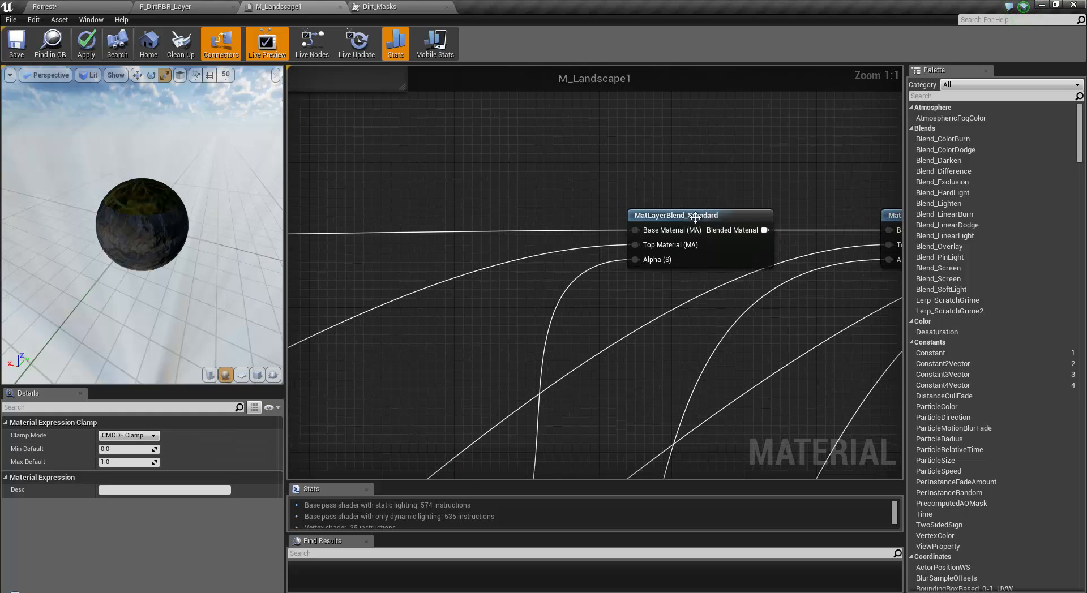
mouse_move(695, 218)
left_mouse_down()
mouse_move(643, 218)
mouse_move(679, 218)
left_mouse_up()
Move the dirt, grass and cliff layer and slope groups, with their blend nodes, farther left of LayerBlends and the Paint groups.
right_click_drag(375, 222, 616, 182)
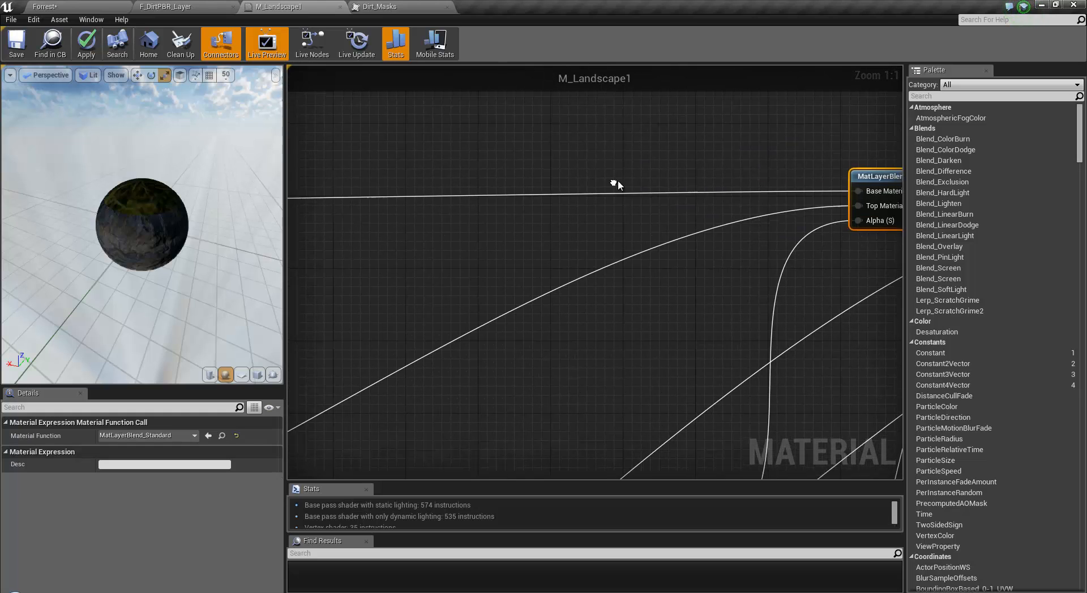
scroll(618, 184, "down", 4)
right_click_drag(501, 223, 841, 233)
mouse_move(654, 248)
right_mouse_down()
mouse_move(406, 258)
mouse_move(488, 217)
right_mouse_up()
scroll(545, 307, "down", 4)
right_click_drag(545, 308, 686, 294)
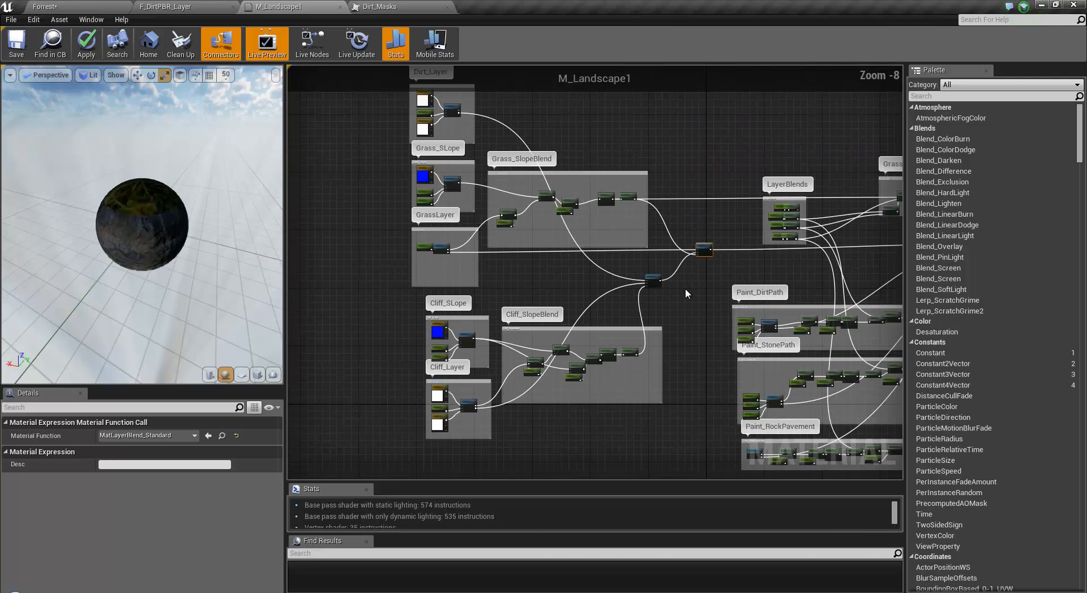
left_click_drag(455, 219, 717, 446)
scroll(643, 401, "down", 3)
left_click_drag(611, 434, 667, 418)
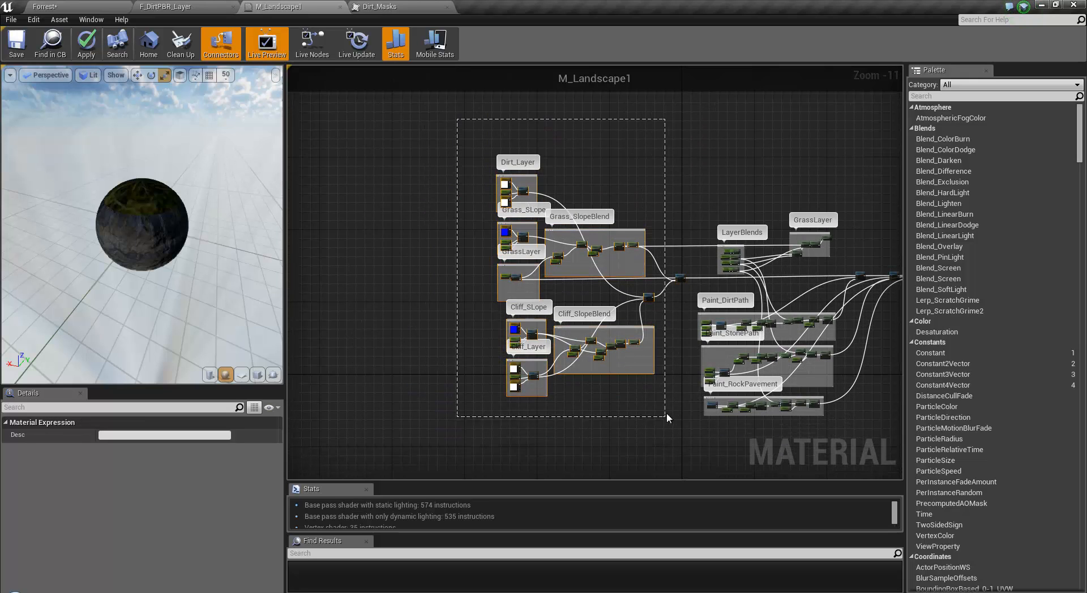
left_click_drag(682, 276, 529, 277)
Select the MatLayerBlend_Standard node fed by Paint_DirtPath, and trace its top material back to F_DirtPBR_Layer.
right_click_drag(529, 277, 361, 270)
scroll(595, 271, "up", 10)
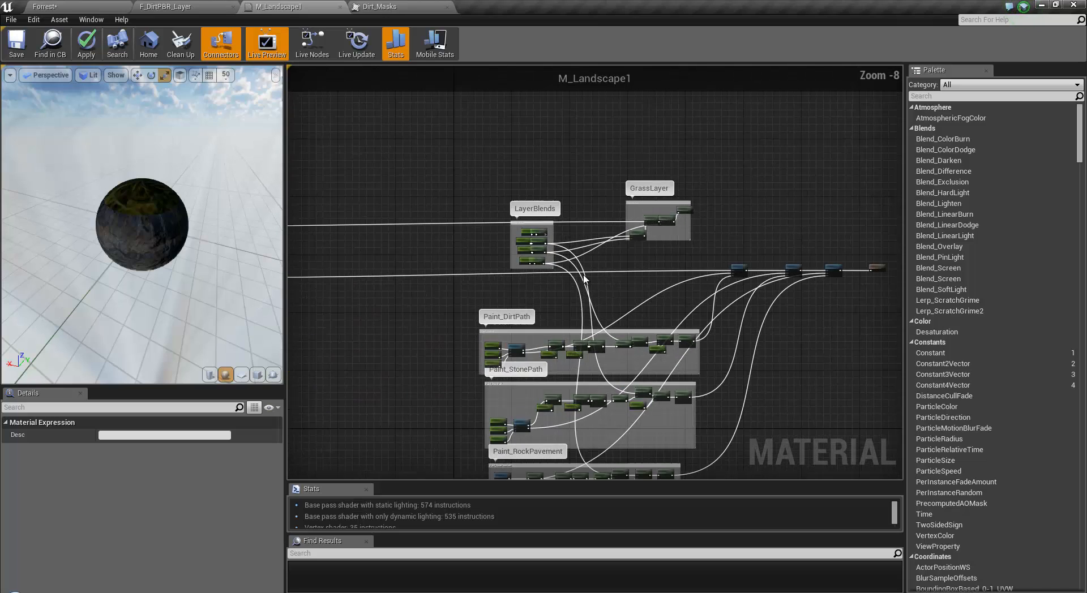
left_click(817, 222)
right_click_drag(724, 334, 747, 211)
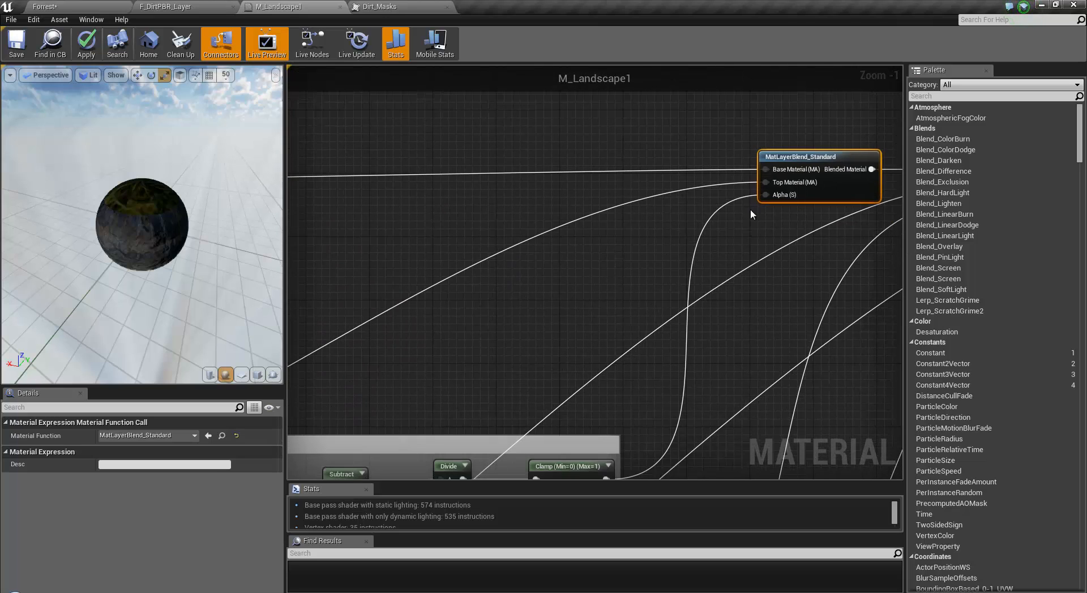
scroll(696, 220, "down", 3)
right_click_drag(381, 290, 472, 297)
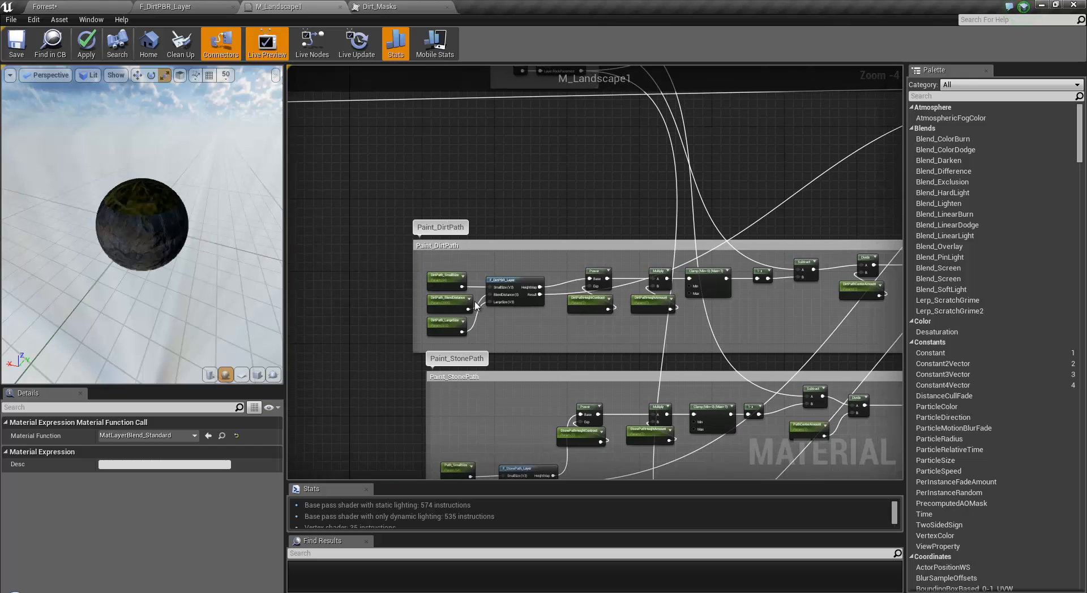
scroll(472, 296, "up", 3)
scroll(832, 165, "down", 3)
Move the final Clamp node of Paint_DirtPath slightly left and down, closer to the Divide node.
right_click_drag(832, 164, 515, 298)
right_click_drag(822, 219, 572, 292)
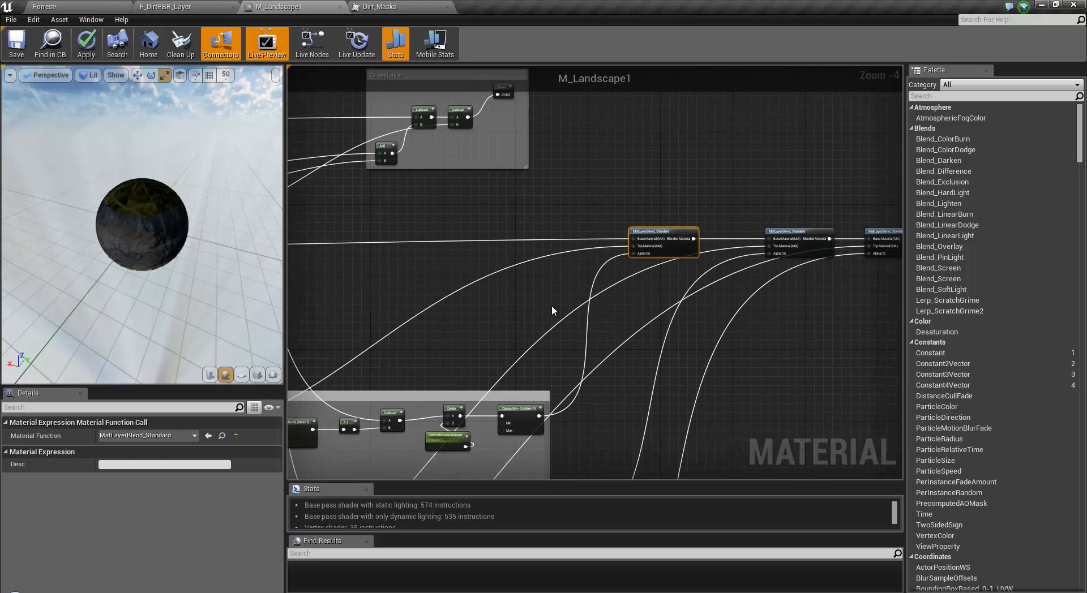
right_click_drag(517, 450, 615, 352)
left_click_drag(625, 311, 608, 318)
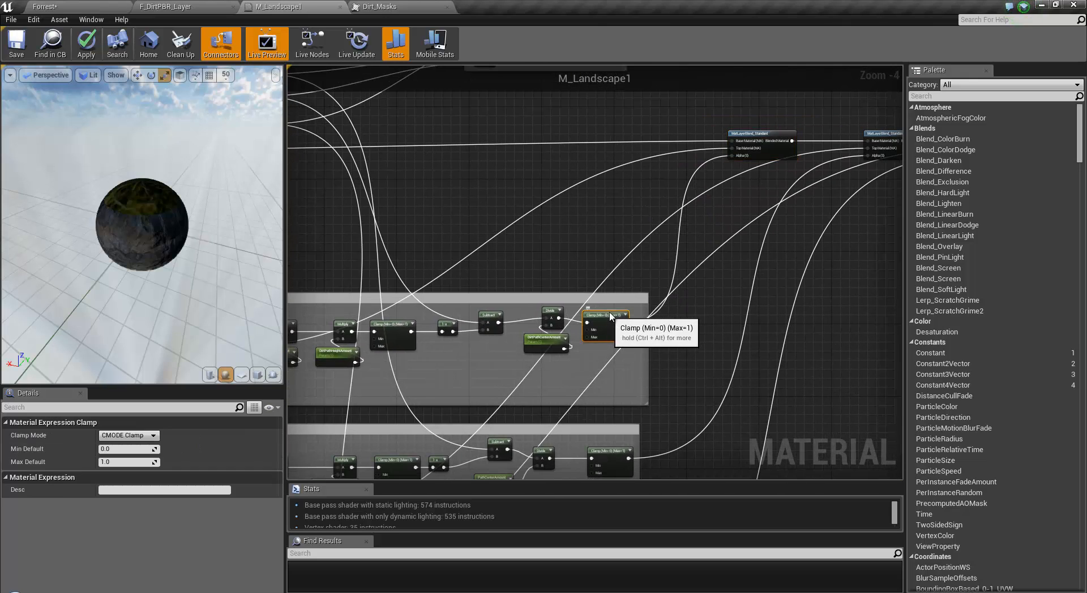
Select the DirtPath and RockPavement Layer Blend nodes in turn, and follow the painted mask to the MatLayerBlend_Standard Alpha input.
right_click_drag(526, 274, 682, 365)
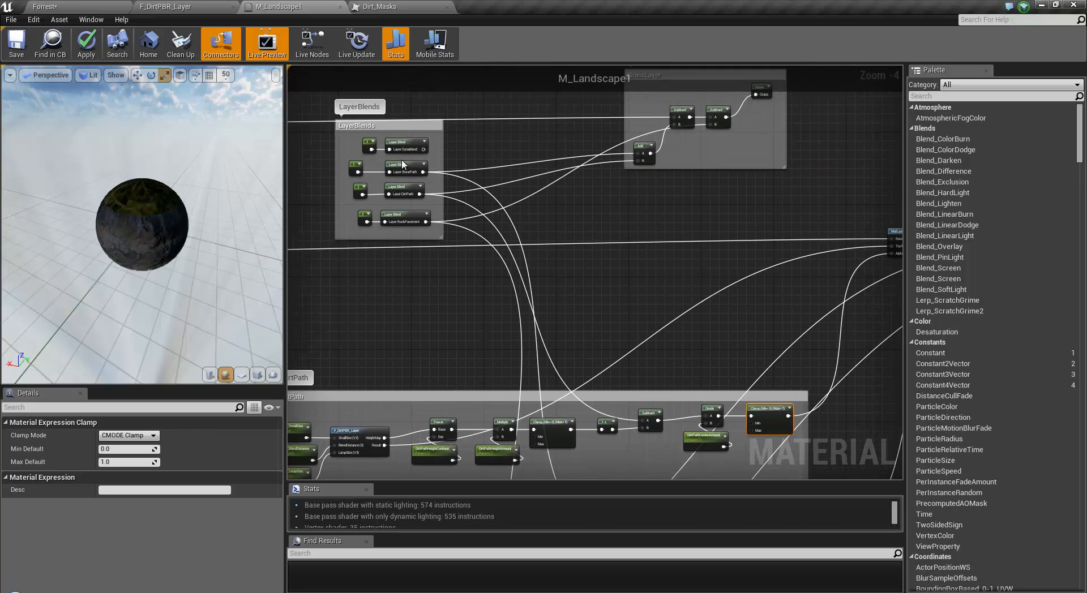
left_click(405, 195)
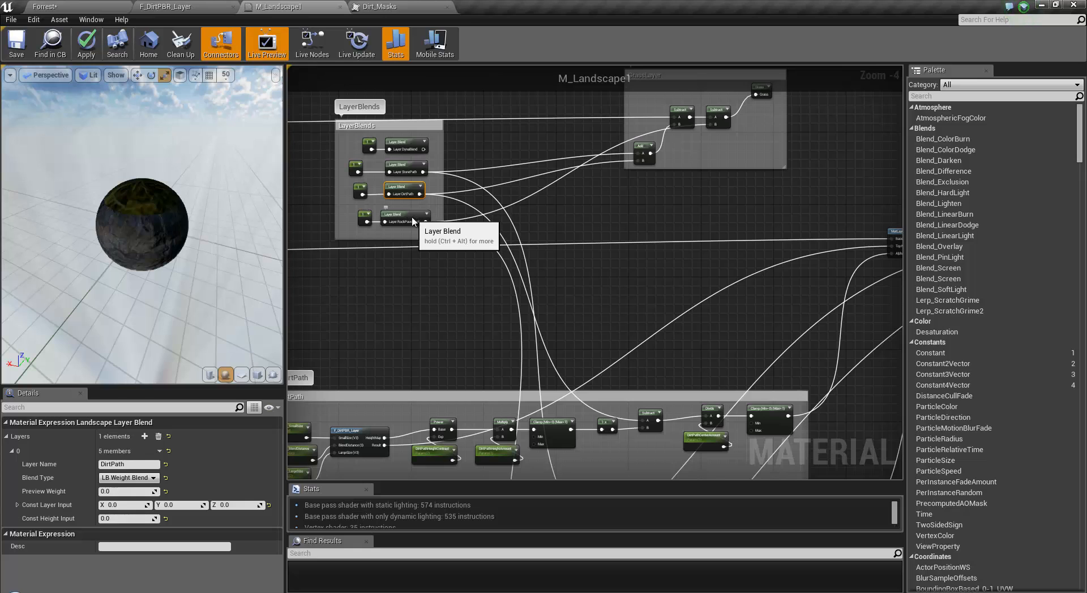
right_click_drag(479, 269, 436, 215)
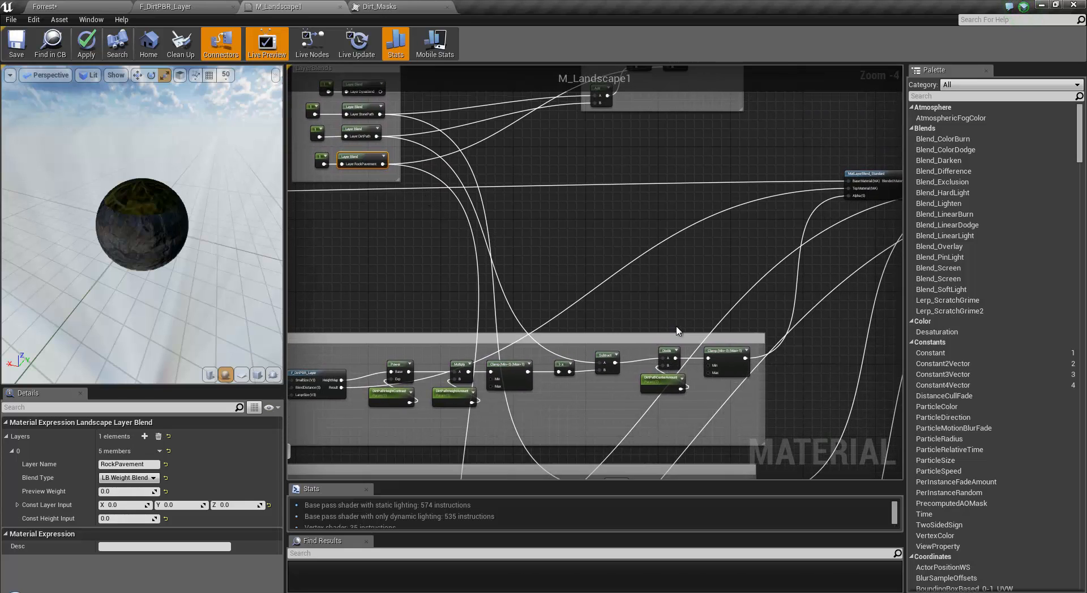
right_click_drag(899, 201, 764, 216)
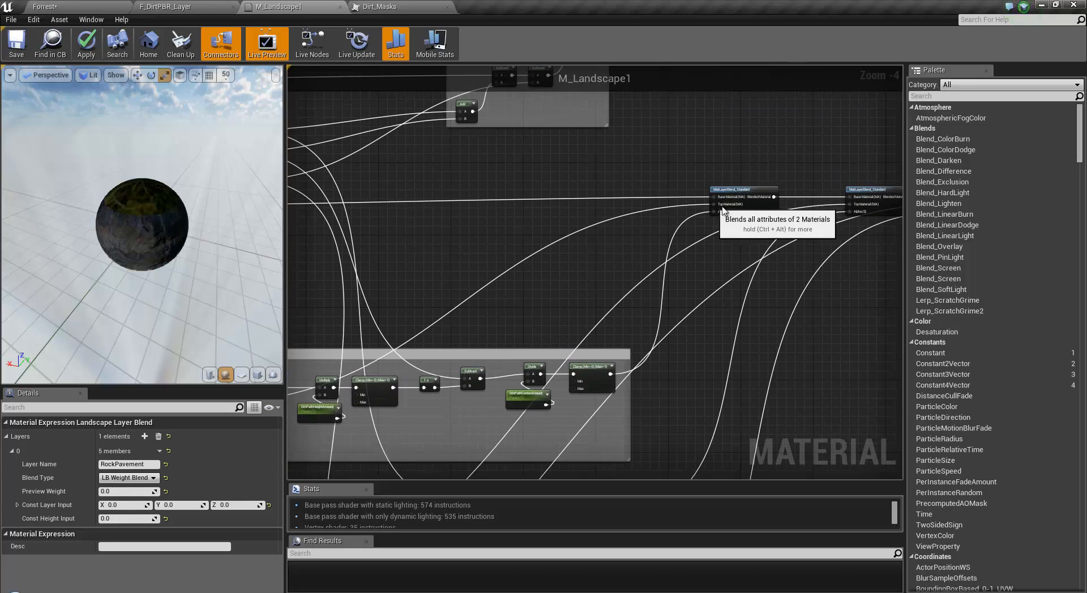
left_click_drag(117, 218, 137, 186)
Go through Paint_StonePath, selecting its node chain from the F_StonePath_Layer inputs to the final Clamp.
mouse_move(506, 291)
right_mouse_down()
mouse_move(491, 283)
mouse_move(747, 69)
right_mouse_up()
right_click_drag(382, 355, 434, 301)
scroll(433, 304, "up", 4)
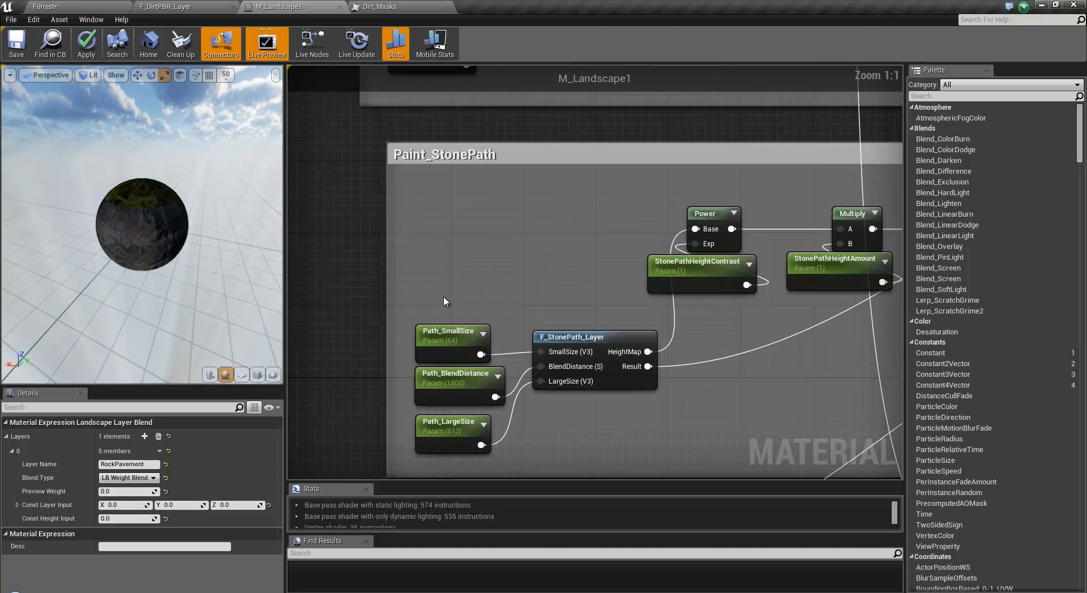
left_click_drag(397, 217, 592, 374)
right_click_drag(746, 312, 275, 412)
left_click_drag(402, 280, 757, 173)
right_click_drag(844, 319, 355, 362)
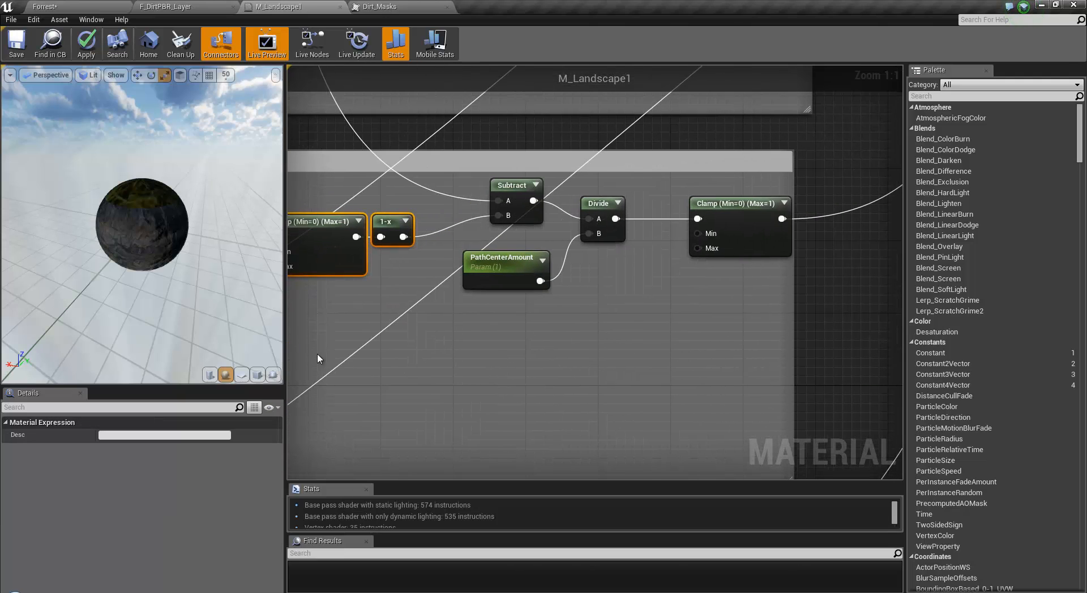
left_click_drag(317, 353, 663, 191)
left_click_drag(767, 175, 767, 175)
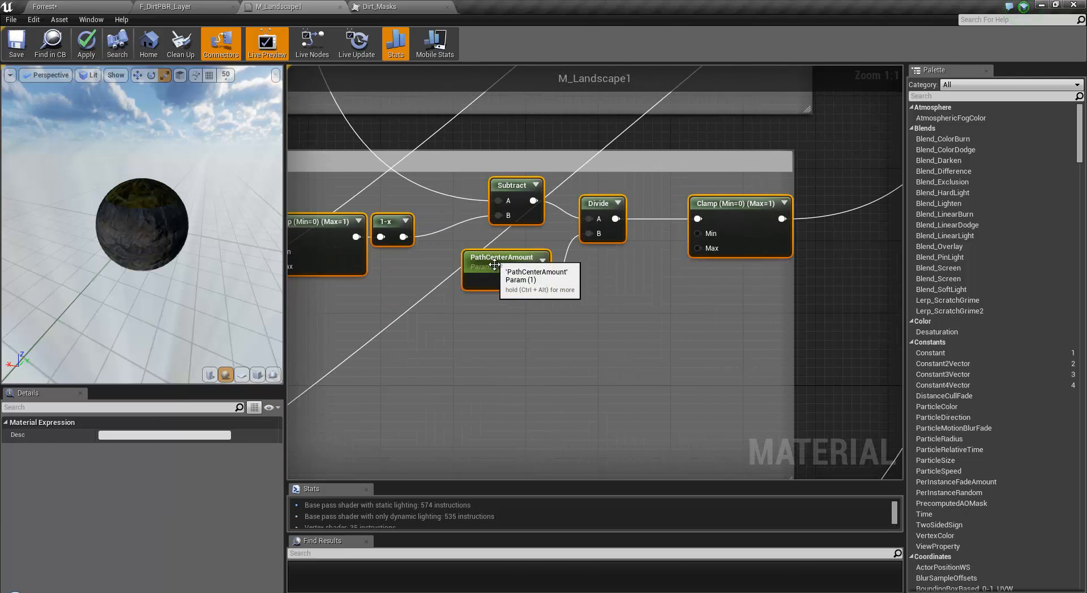
Move PathCenterAmount beneath the Divide node in Paint_StonePath, matching the arrangement in Paint_DirtPath.
left_click(494, 265)
left_click_drag(494, 265, 588, 261)
right_click_drag(491, 286, 612, 442)
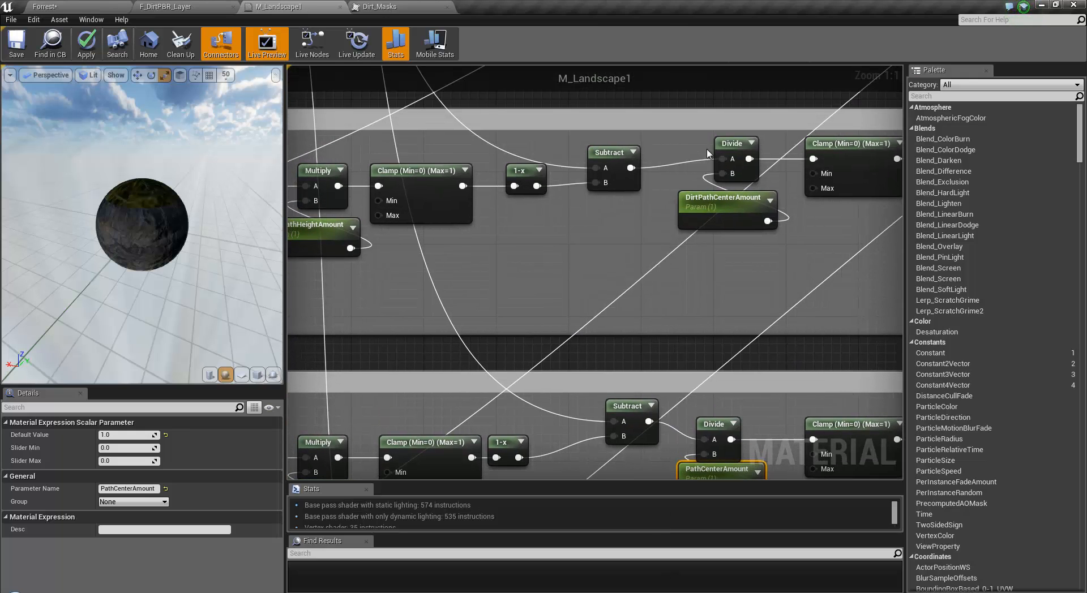
Open the MF_RockPavement material function from the Paint_RockPavement group.
scroll(615, 383, "down", 4)
right_click_drag(571, 372, 613, 370)
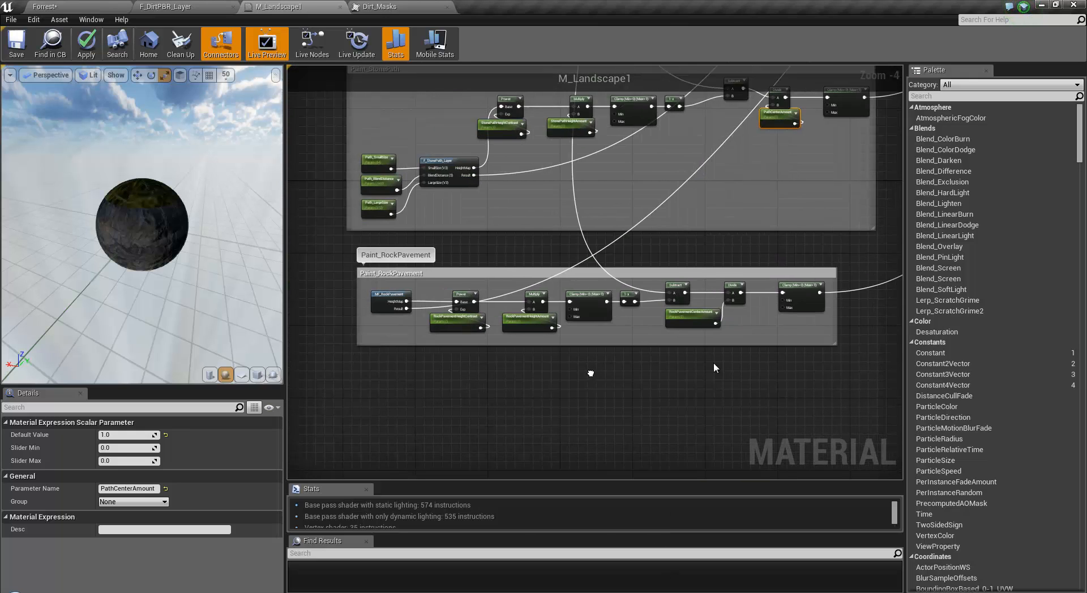
scroll(450, 328, "up", 4)
right_click_drag(563, 225, 517, 235)
double_click(498, 260)
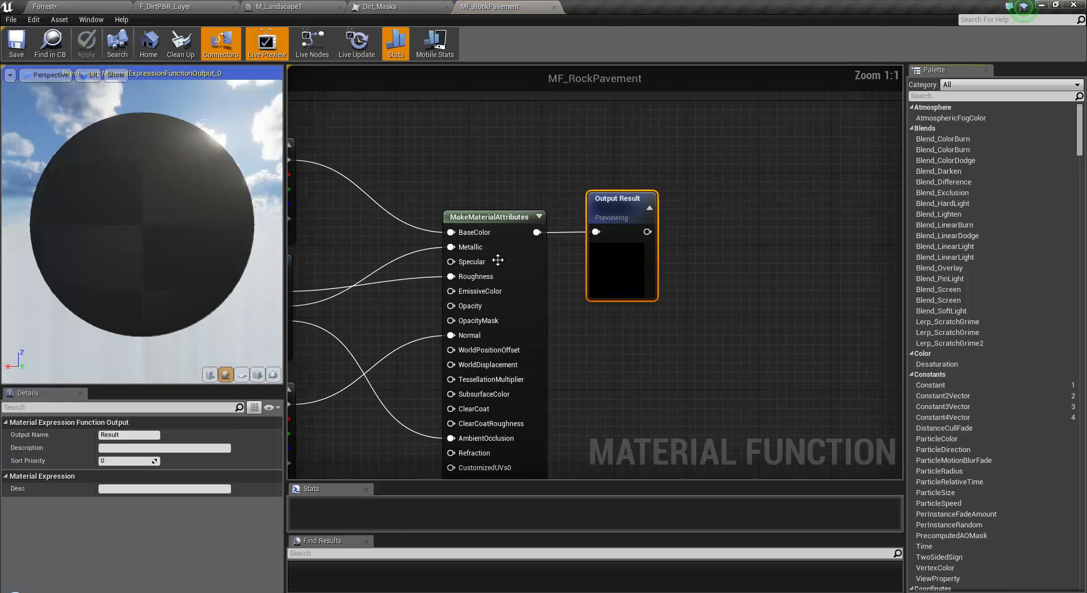
Examine the MF_RockPavement graph from LandscapeCoords and RockPavement_SIZE through the height texture, Power, HeightMap output and BumpOffset.
scroll(498, 259, "down", 5)
right_click_drag(474, 411, 672, 354)
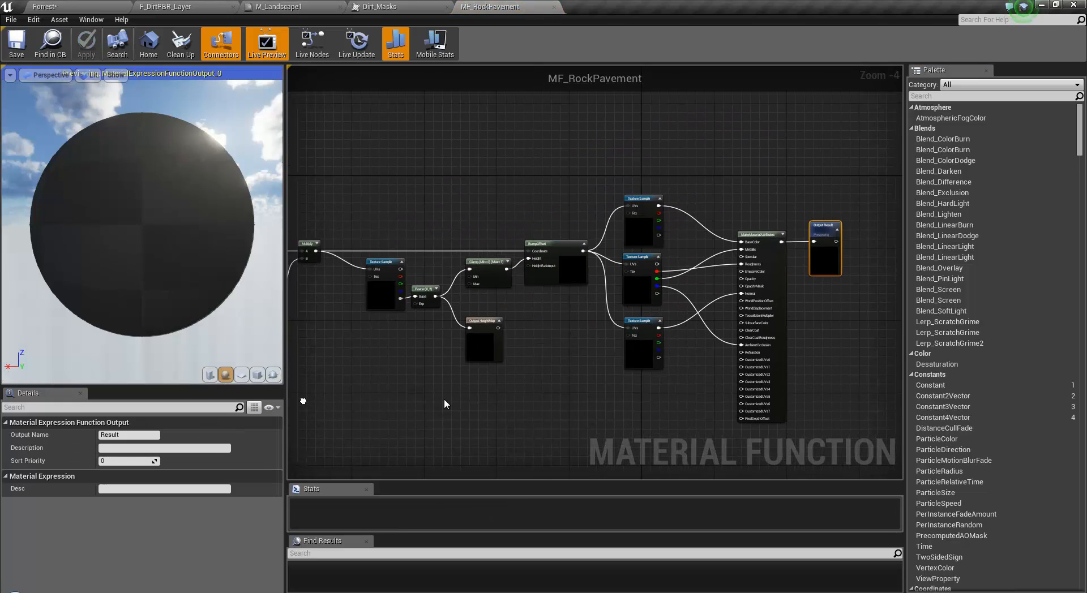
right_click_drag(301, 402, 465, 399)
scroll(413, 289, "up", 4)
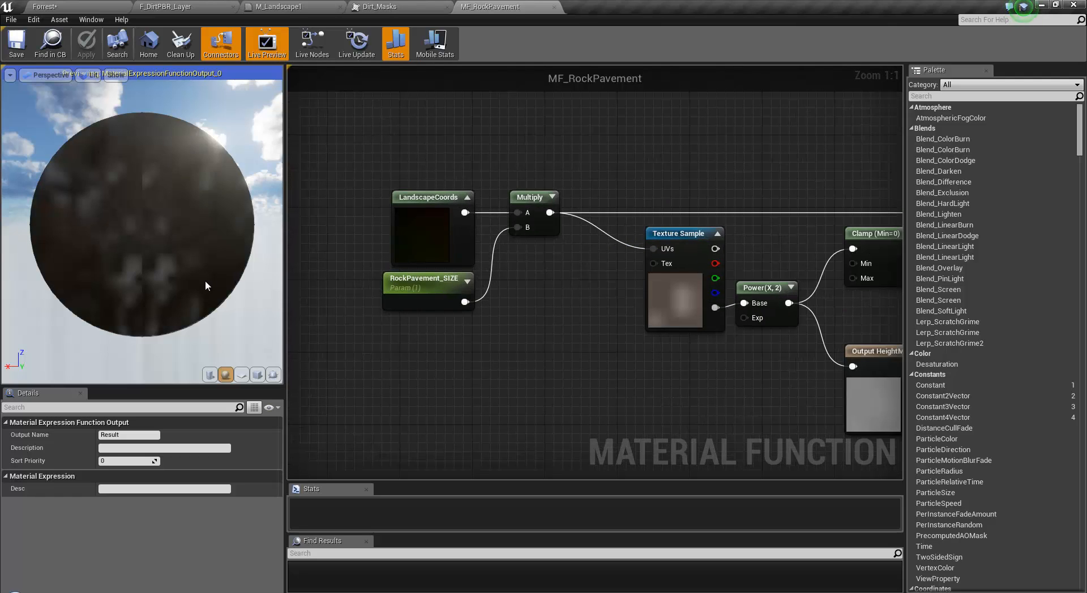
left_click_drag(205, 281, 127, 279)
right_click_drag(614, 371, 302, 343)
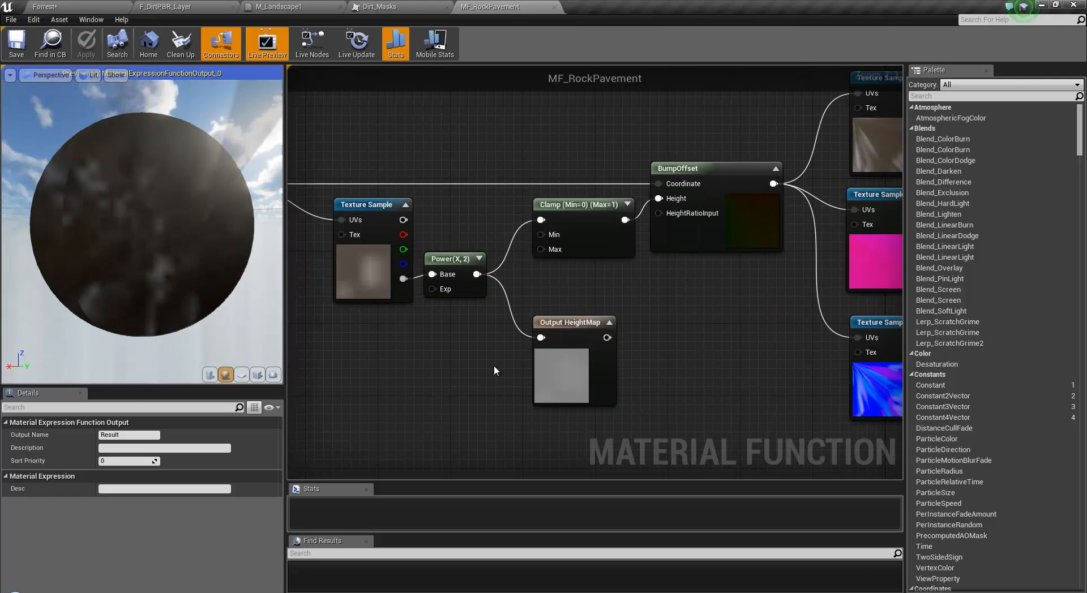
right_click_drag(481, 376, 287, 381)
right_click_drag(565, 349, 780, 349)
left_click_drag(175, 220, 132, 211)
Switch to the Forrest level and inspect the painted rock pavement's relief up close.
left_click(95, 8)
right_click_drag(411, 283, 182, 419)
key("w")
key("s")
key("w")
key("s")
key("w")
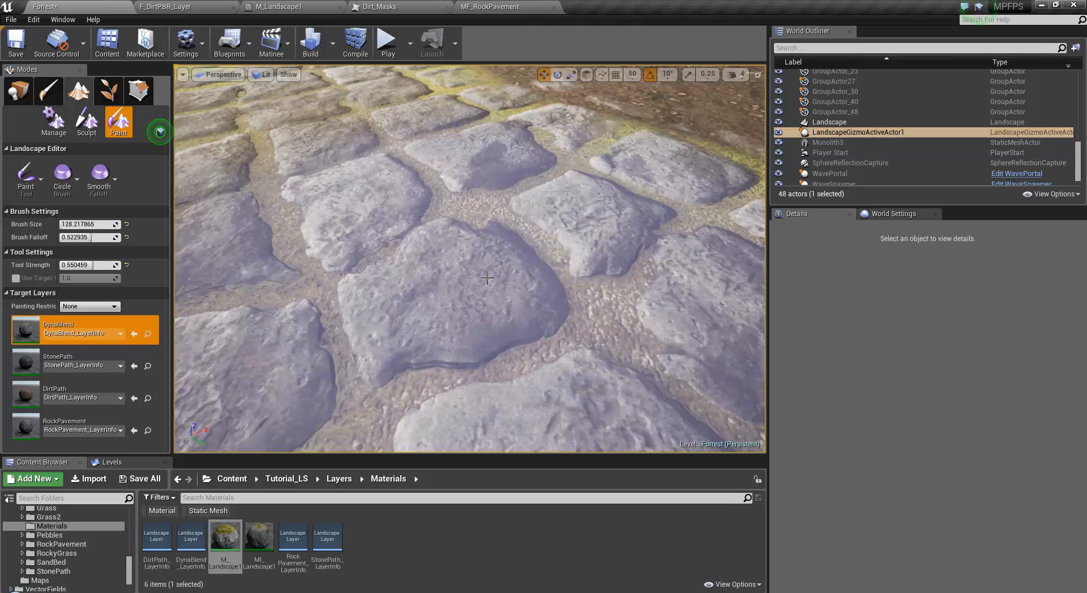
Return to MF_RockPavement and trace the connections from the height texture through BumpOffset to the three texture samples.
left_click(508, 8)
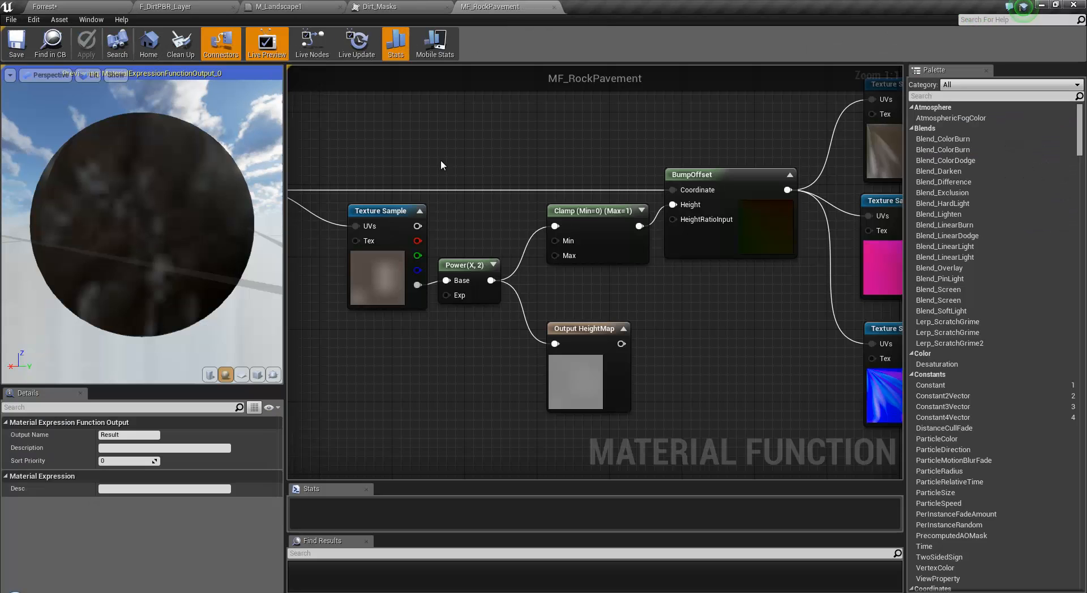
right_click_drag(494, 359, 455, 342)
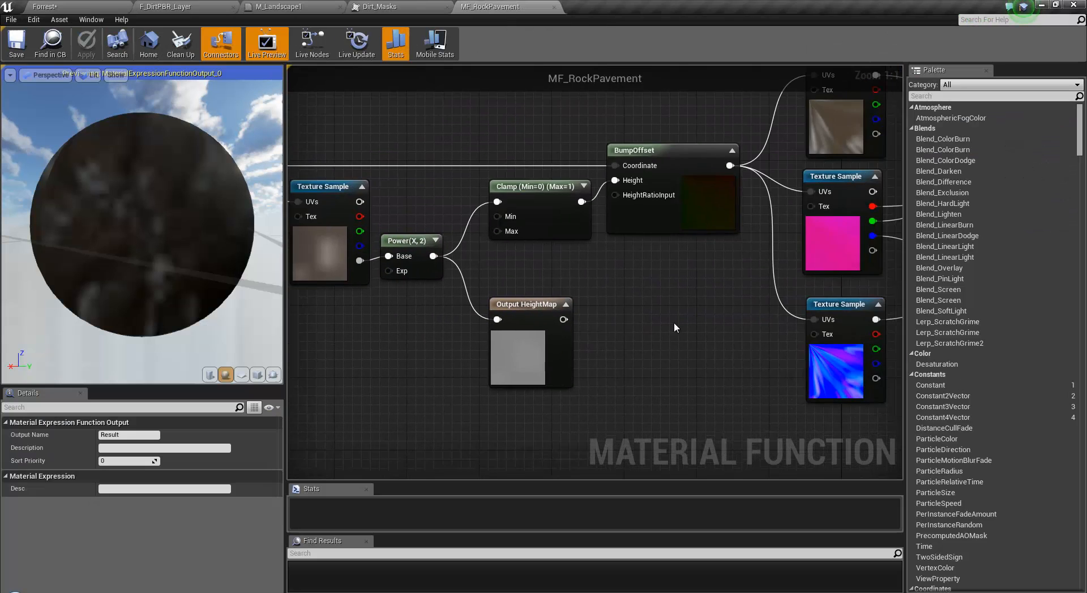
scroll(702, 323, "down", 2)
right_click_drag(704, 323, 597, 333)
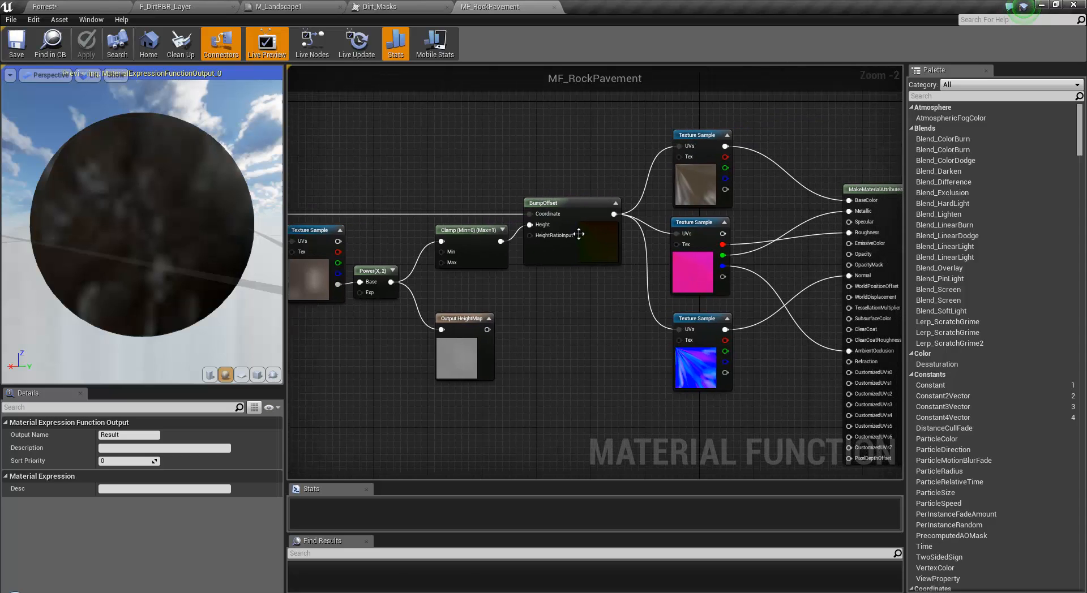
right_click_drag(578, 233, 763, 234)
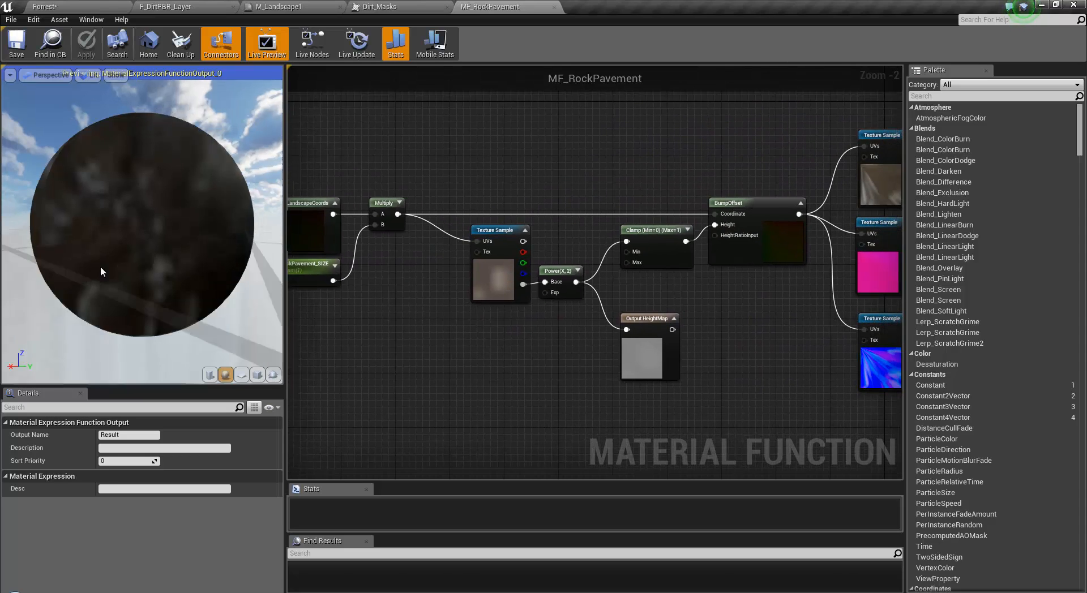
Preview the MF_RockPavement function on a plane instead of the sphere and inspect its surface from several angles.
left_click_drag(100, 271, 229, 300)
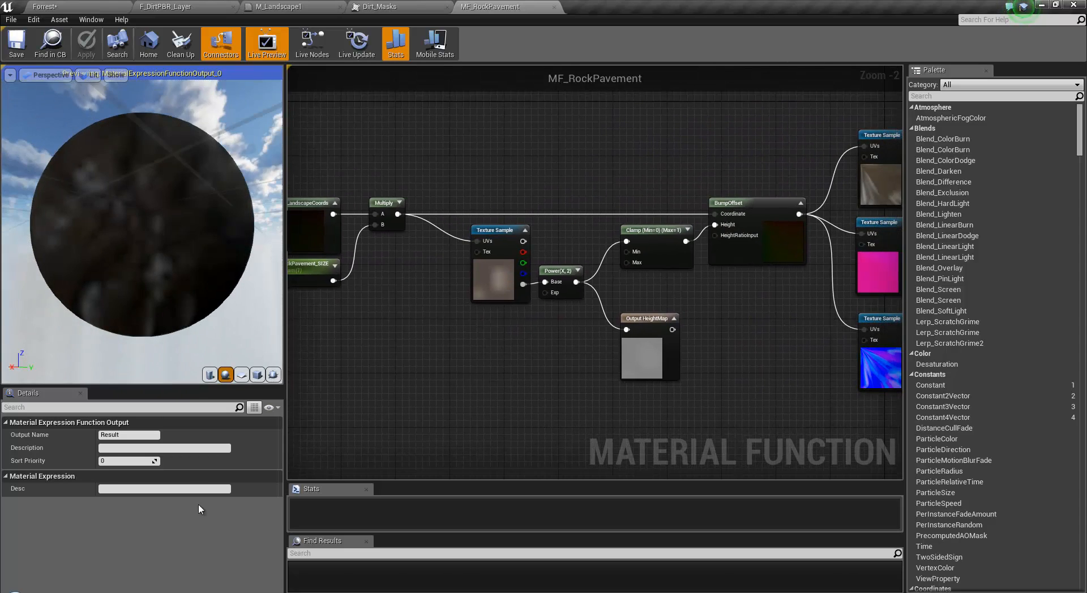
left_click(241, 375)
right_click_drag(489, 316, 497, 317)
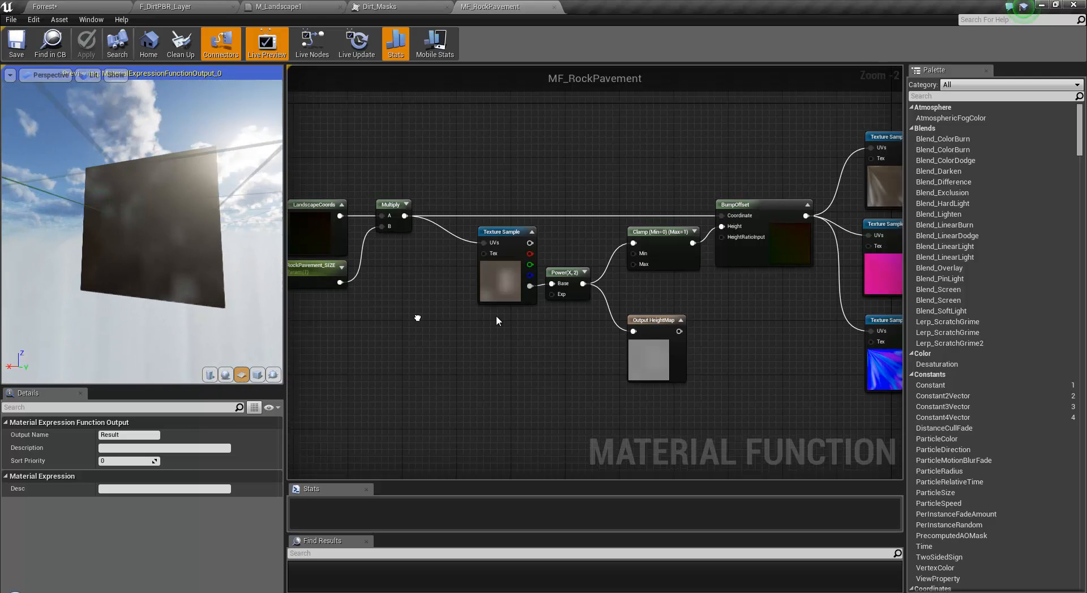
scroll(496, 318, "up", 2)
left_click_drag(126, 247, 169, 306)
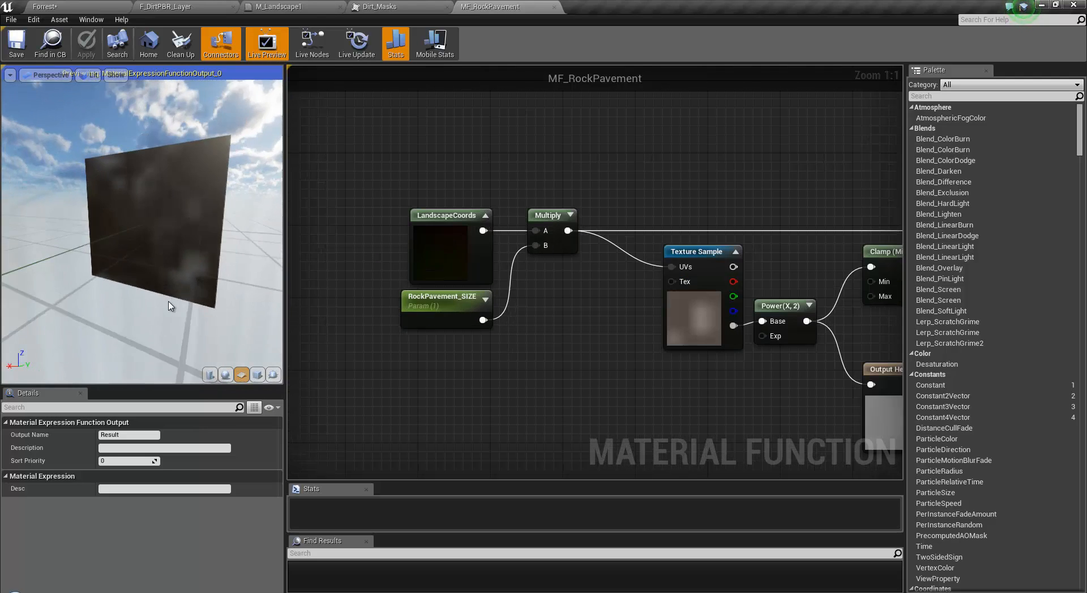
left_click_drag(255, 222, 218, 89)
Switch to the Forrest level and inspect the painted stone and dirt layers on the landscape.
left_click(77, 6)
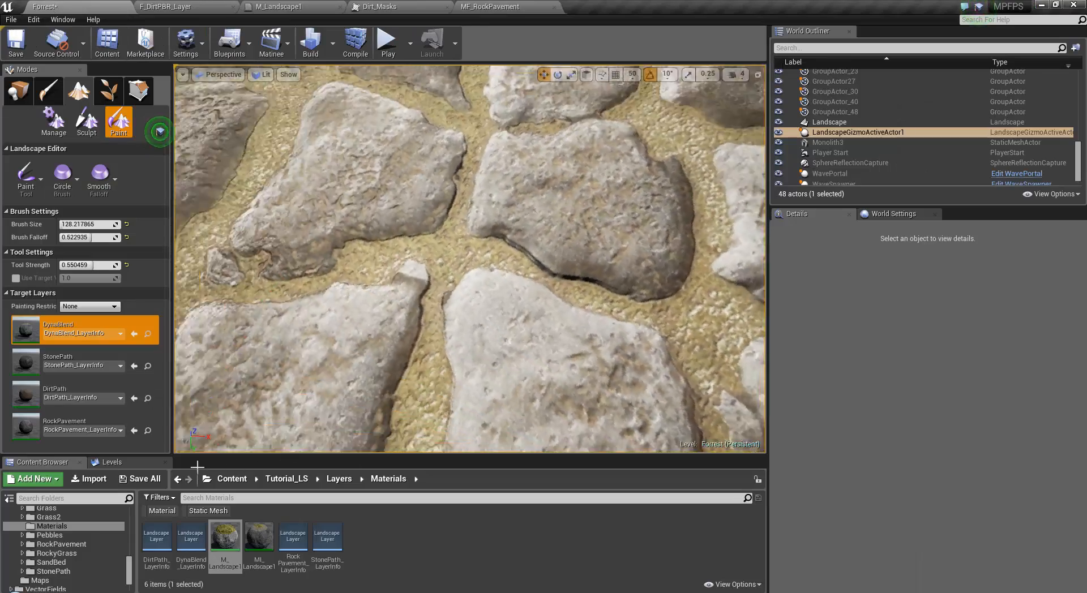
key("d")
key("a")
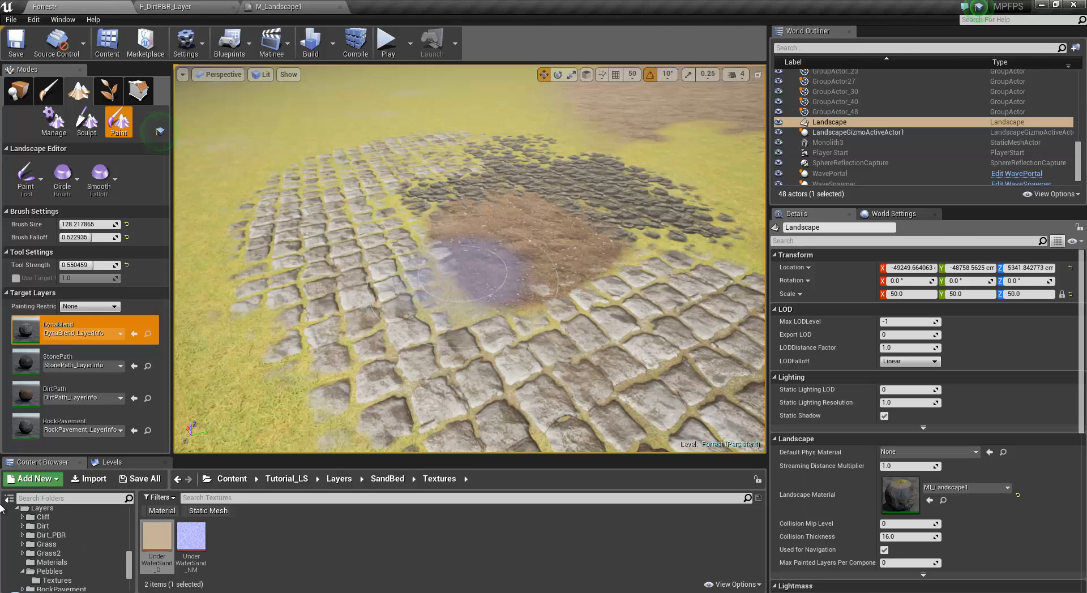
scroll(80, 356, "down", 2)
scroll(109, 380, "up", 3)
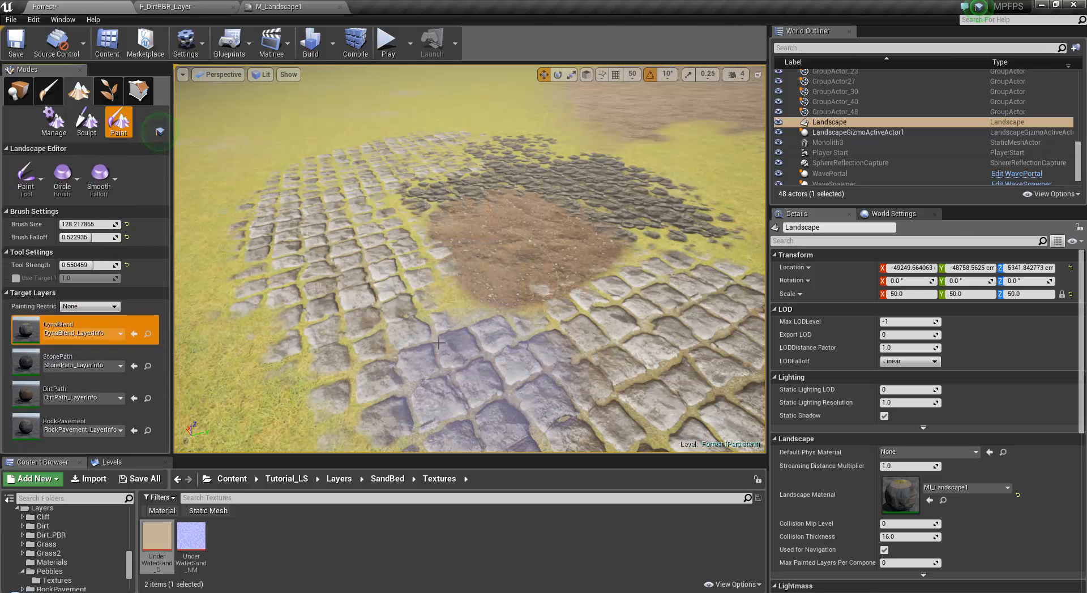
right_click_drag(481, 367, 466, 365)
Add a LandscapeLayerBlend node to M_Landscape1 and place it just below the LayerBlends group.
left_click(286, 7)
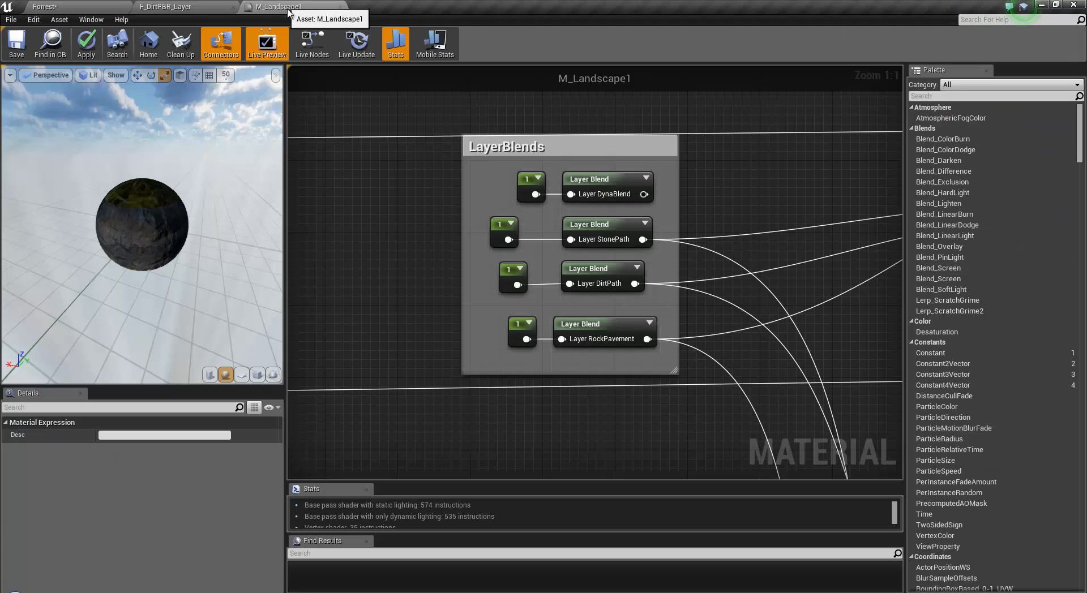
right_click_drag(732, 339, 719, 296)
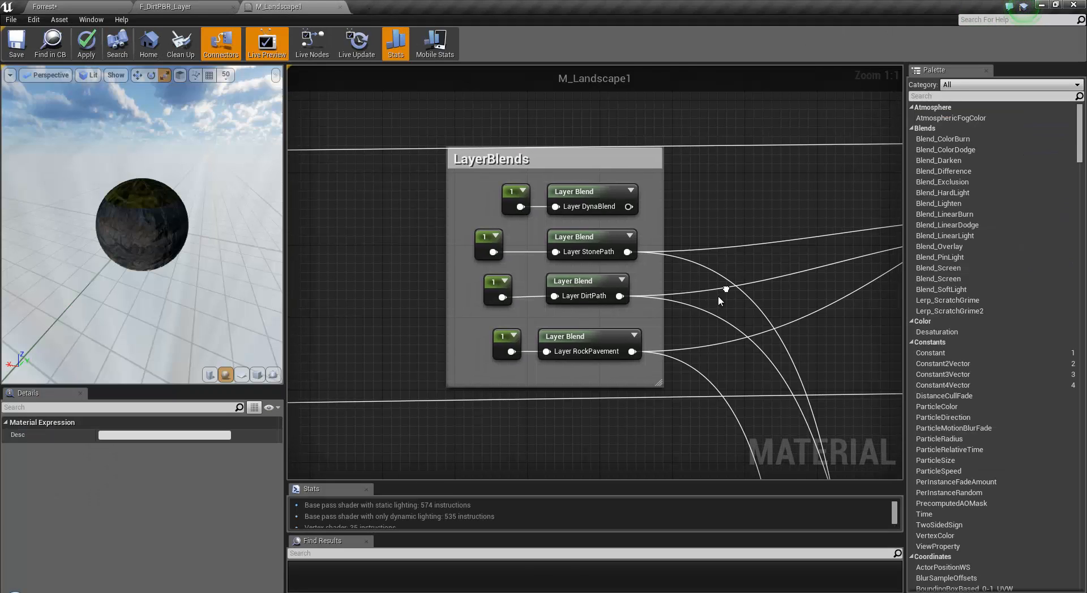
left_click(588, 235)
right_click(738, 185)
type("landscape")
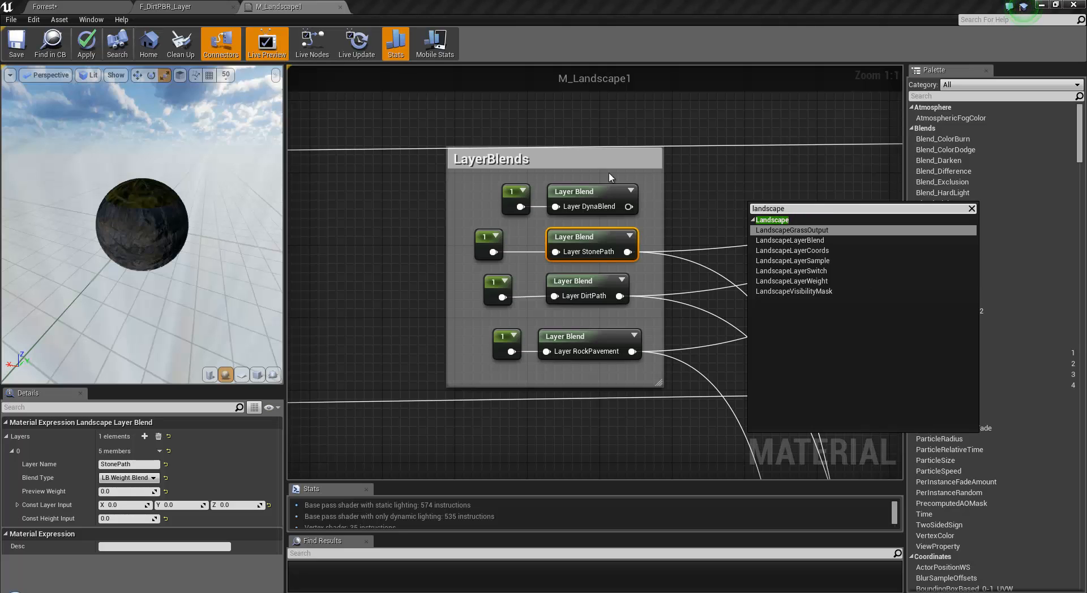
left_click(790, 240)
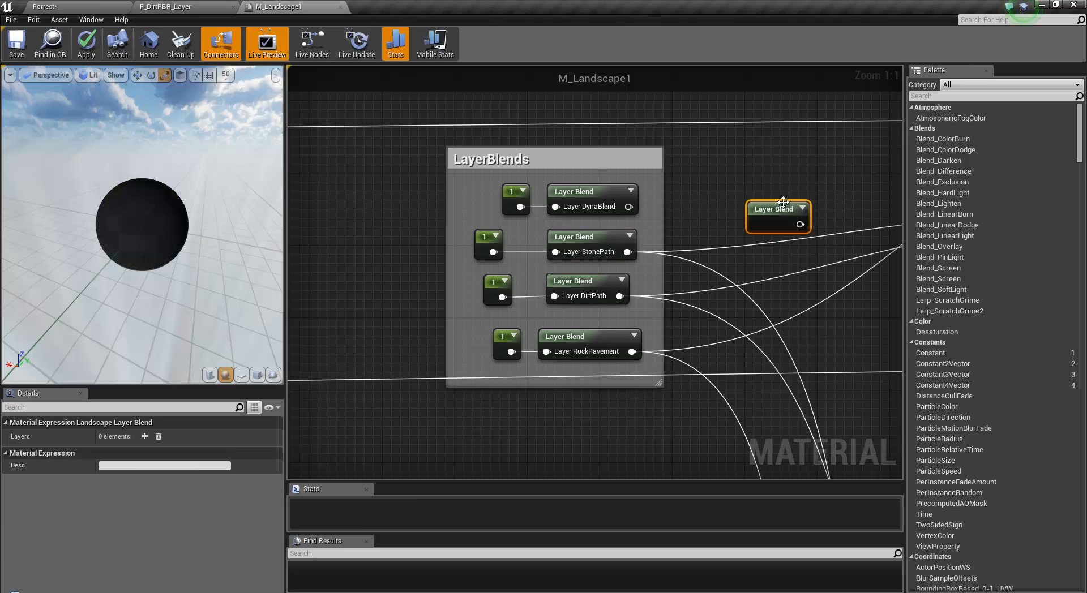
left_click_drag(778, 224, 570, 419)
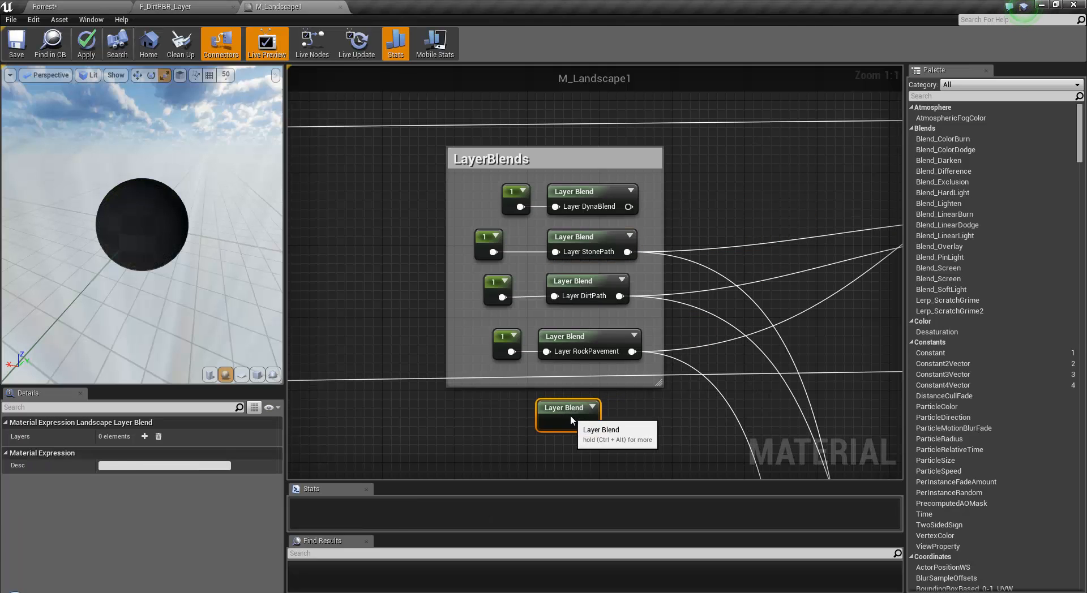
Add one layer to the new Layer Blend node and name it MyNewLayer.
left_click(145, 436)
left_click(138, 464)
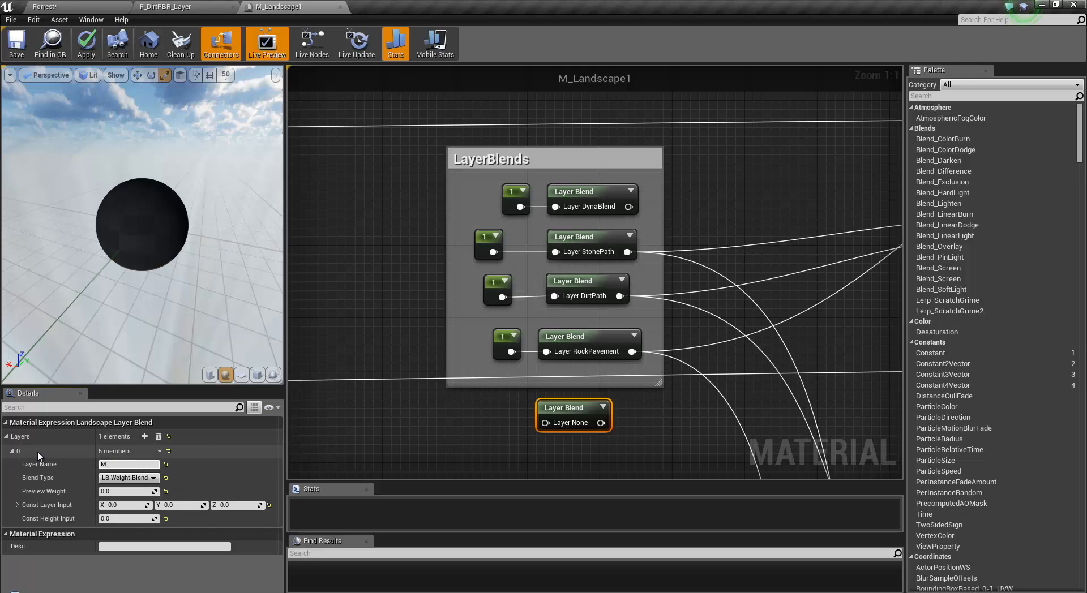
type("MyNewLayer")
key("Return")
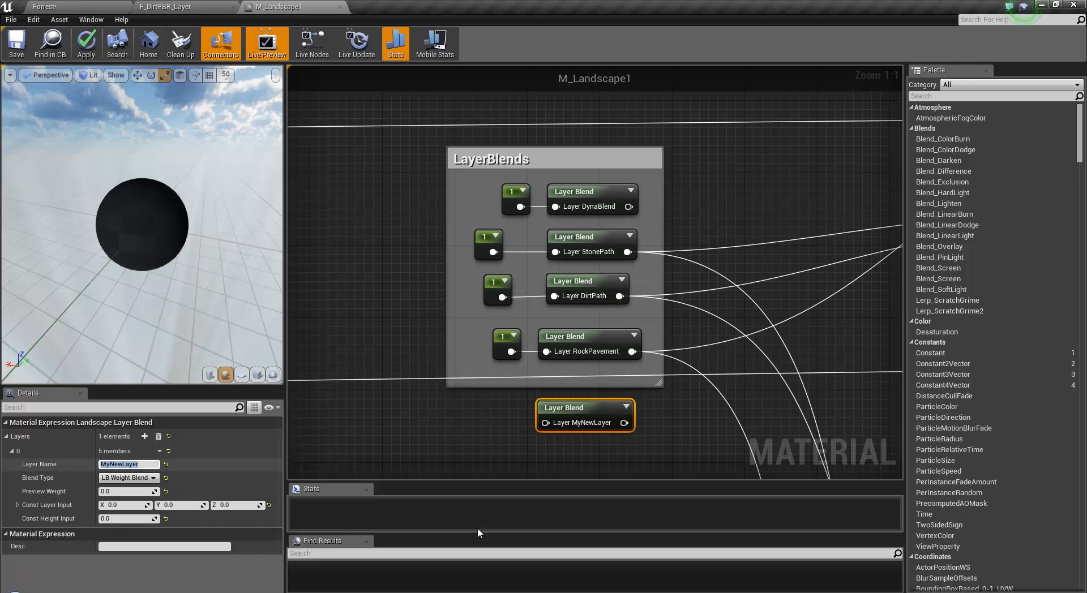
Add a Constant with value 1 beside the new Layer Blend and connect it to the MyNewLayer input.
left_click(473, 408)
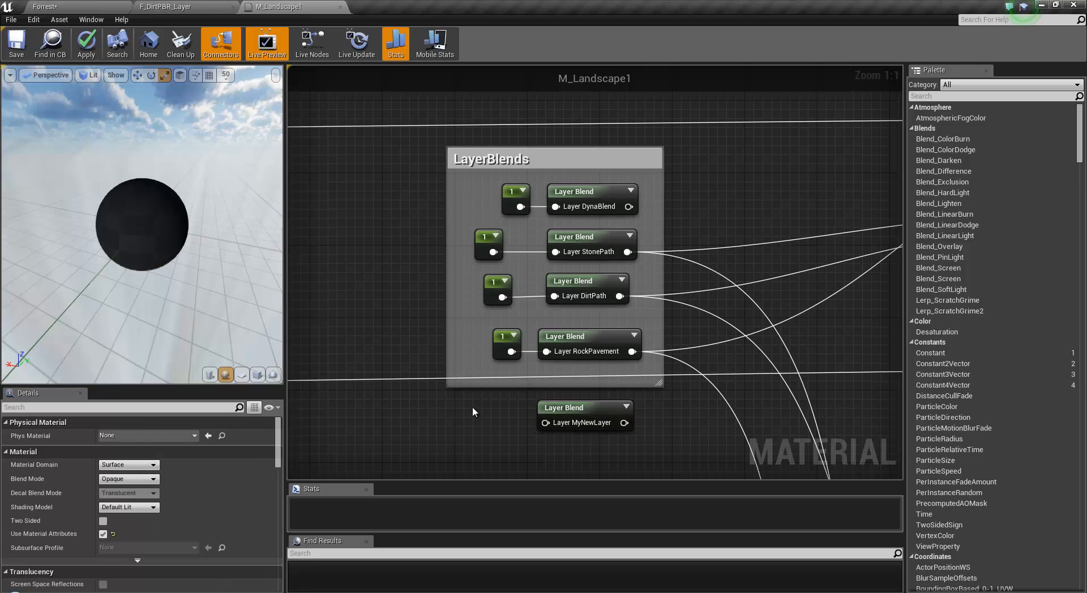
left_click(482, 414)
left_click_drag(500, 435, 513, 410)
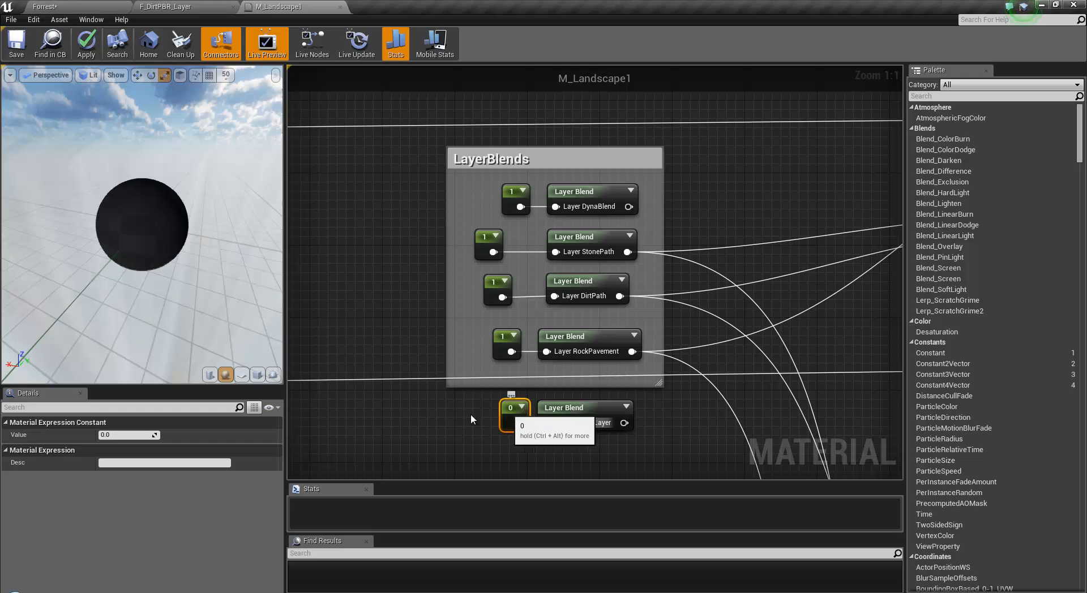
key("Return")
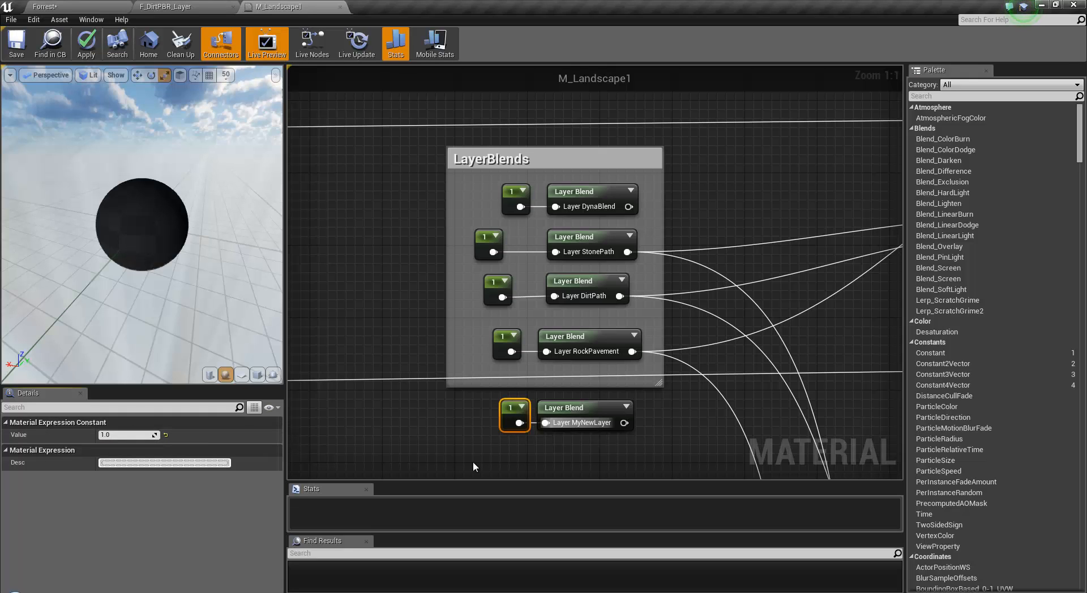
mouse_move(518, 448)
right_mouse_down()
mouse_move(488, 448)
mouse_move(514, 435)
right_mouse_up()
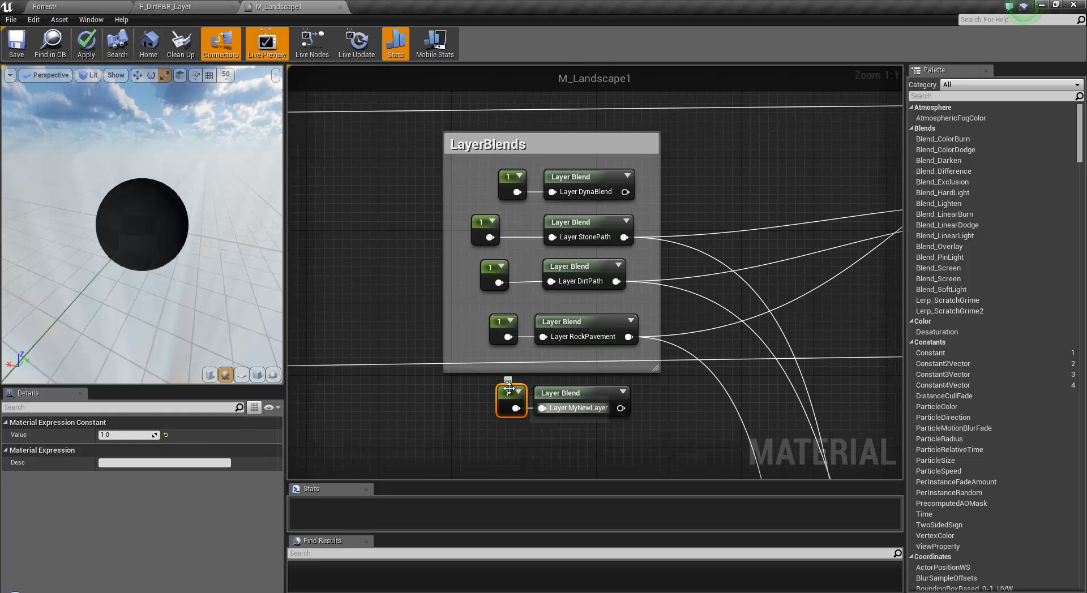
Line up the constants feeding the RockPavement and MyNewLayer blends in one column.
left_click(571, 396)
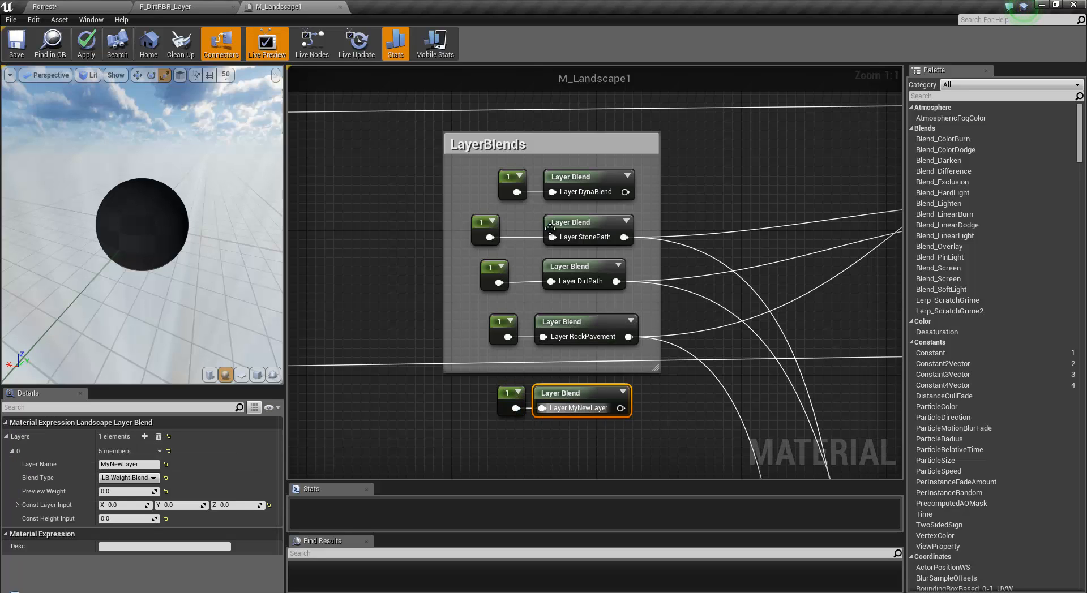
left_click_drag(512, 395, 494, 395)
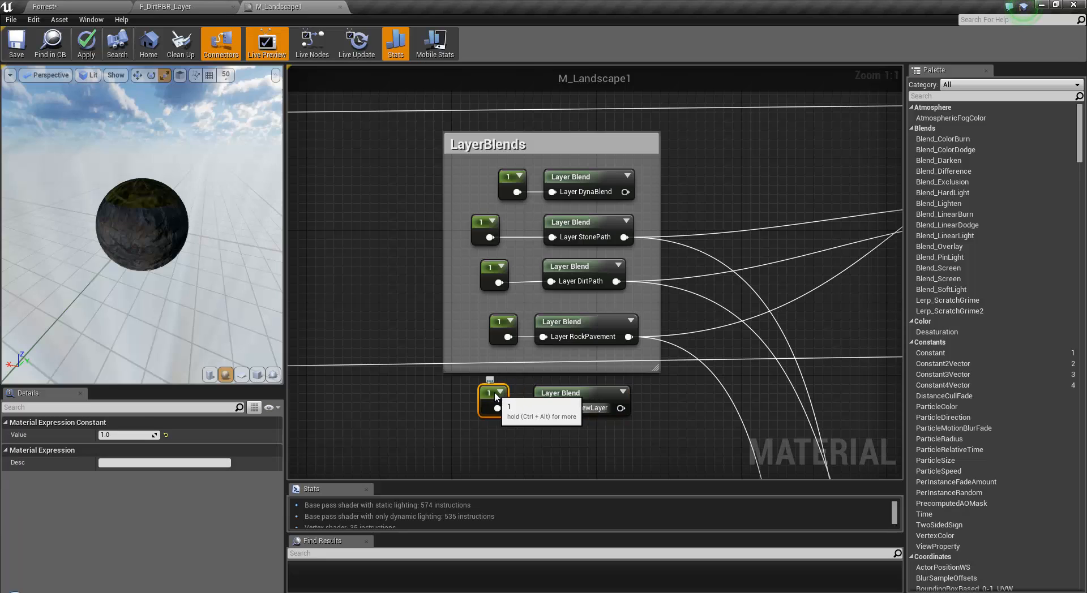
left_click_drag(502, 323, 492, 323)
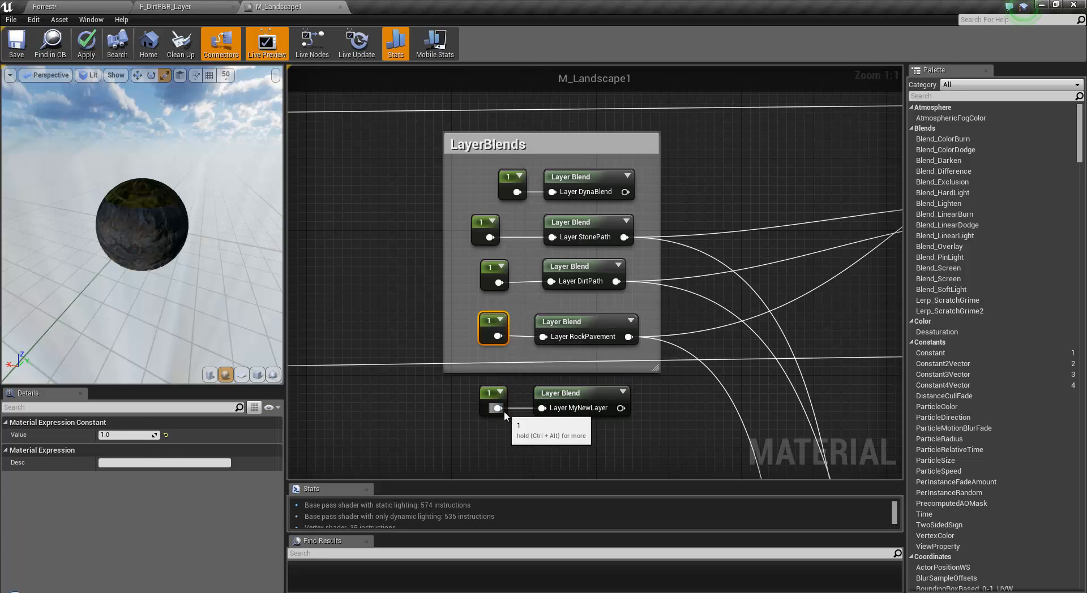
Try a Constant3Vector as the MyNewLayer input in place of the single constant, and delete the vector node.
left_click_drag(493, 393, 439, 393)
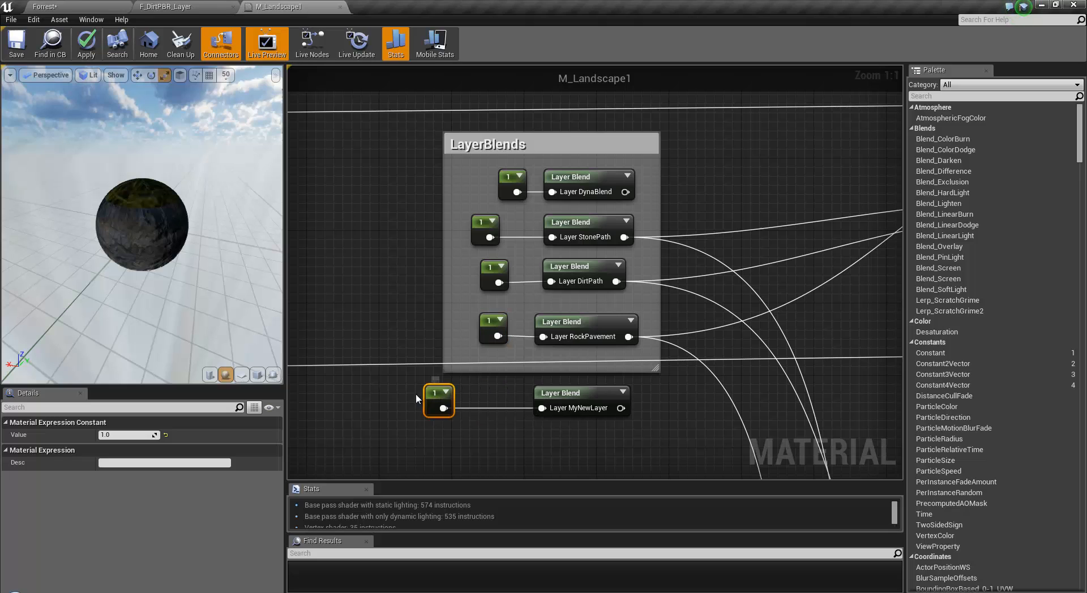
left_click(434, 445)
left_click_drag(502, 459, 542, 404)
left_click(566, 396)
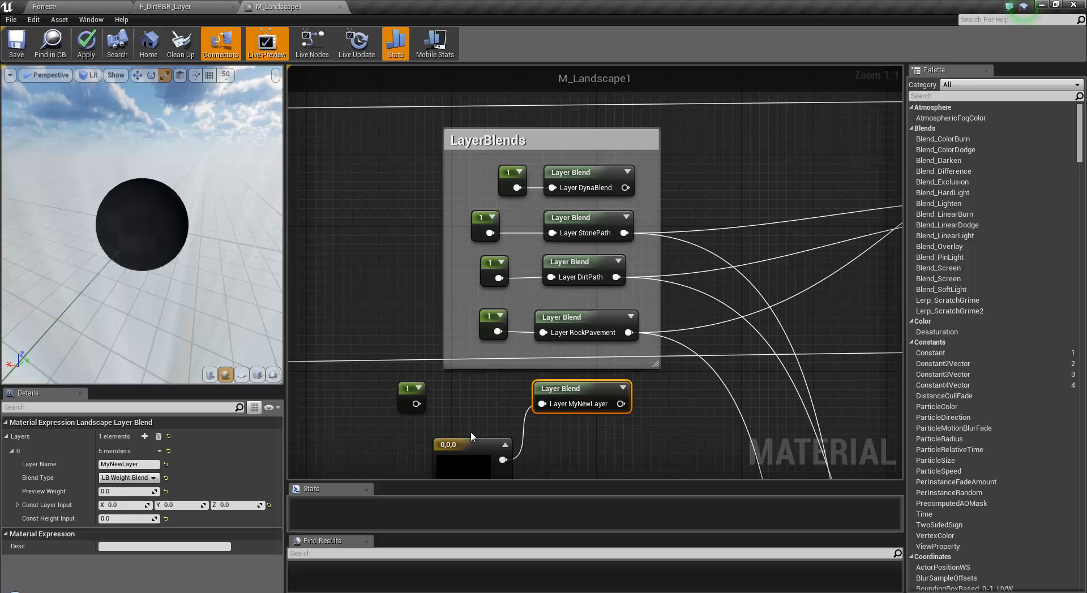
left_click(493, 446)
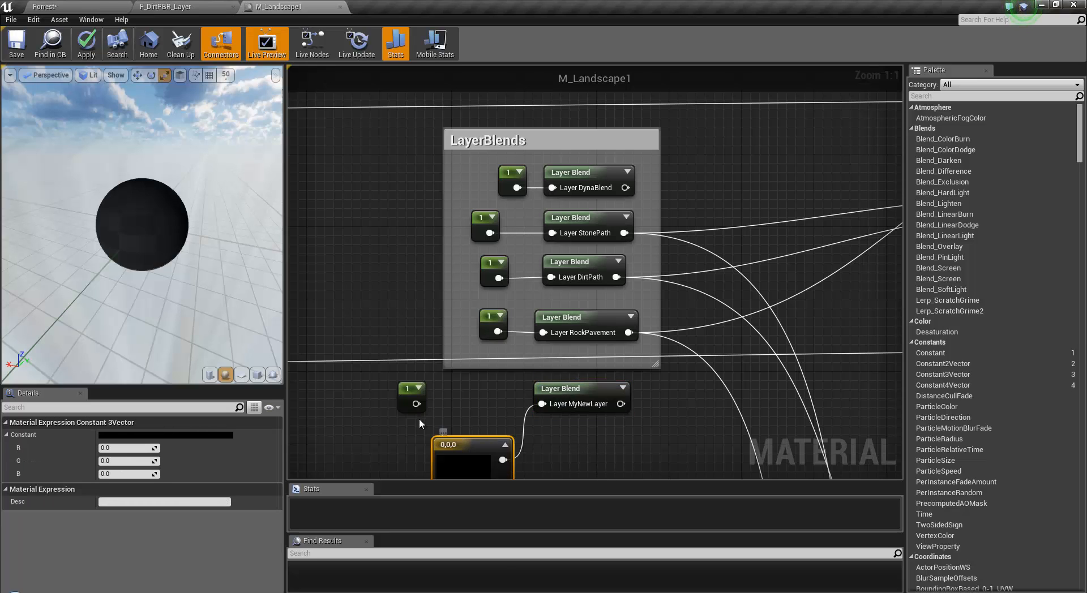
key("Delete")
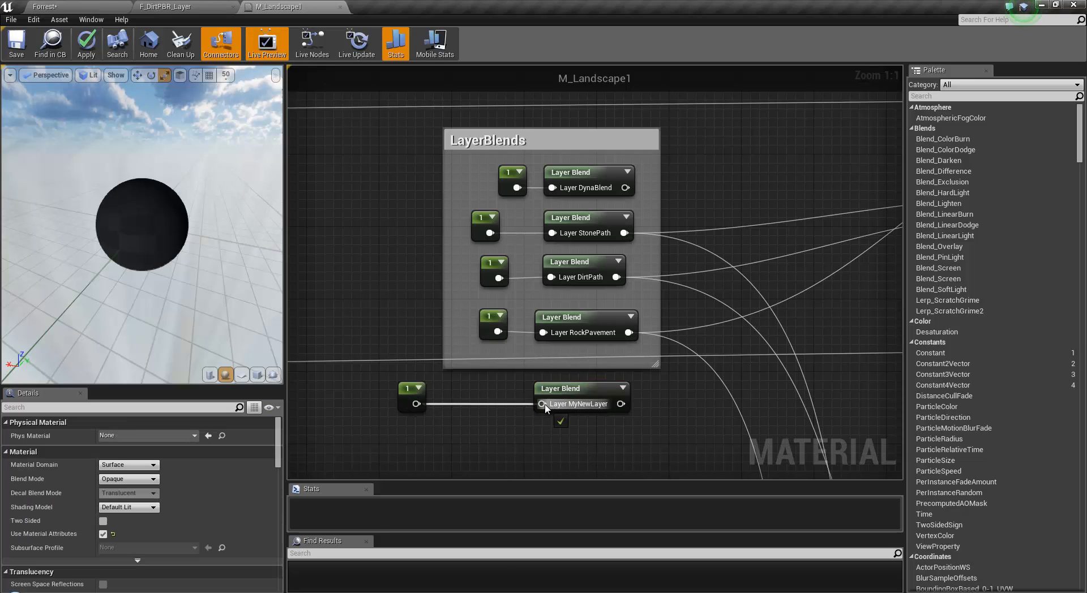
Reconnect the value-1 constant to the MyNewLayer input and move it back beside the Layer Blend.
left_click_drag(546, 409, 543, 405)
left_click_drag(410, 390, 491, 393)
right_click_drag(606, 376, 553, 335)
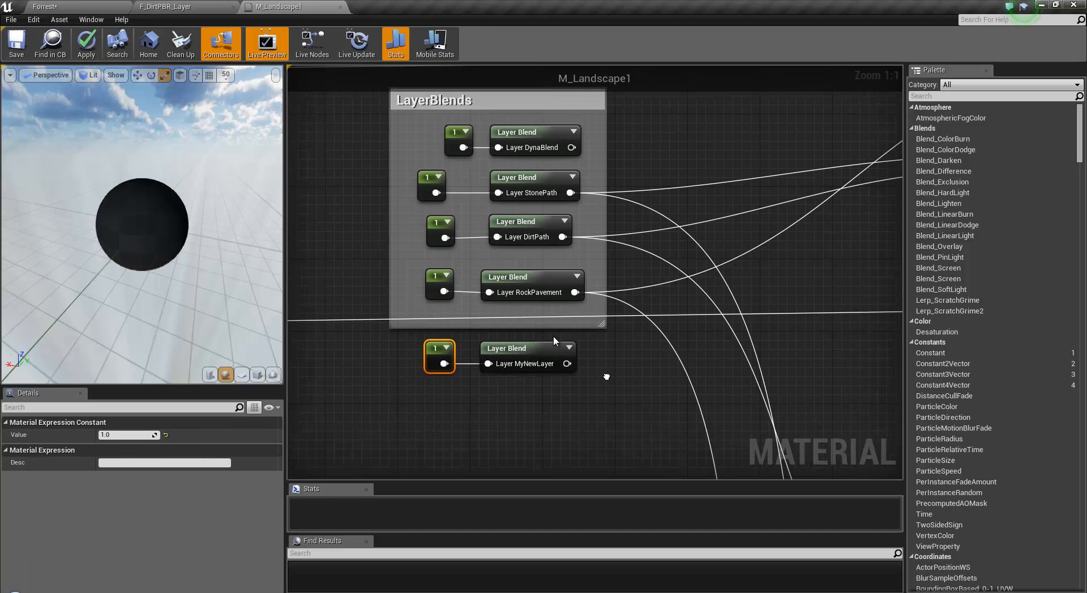
Add a Constant3Vector with R set to 1 in the empty space below the Paint_RockPavement group.
right_click(606, 375)
right_click_drag(545, 394, 422, 355)
scroll(422, 356, "down", 3)
right_click_drag(565, 365, 610, 297)
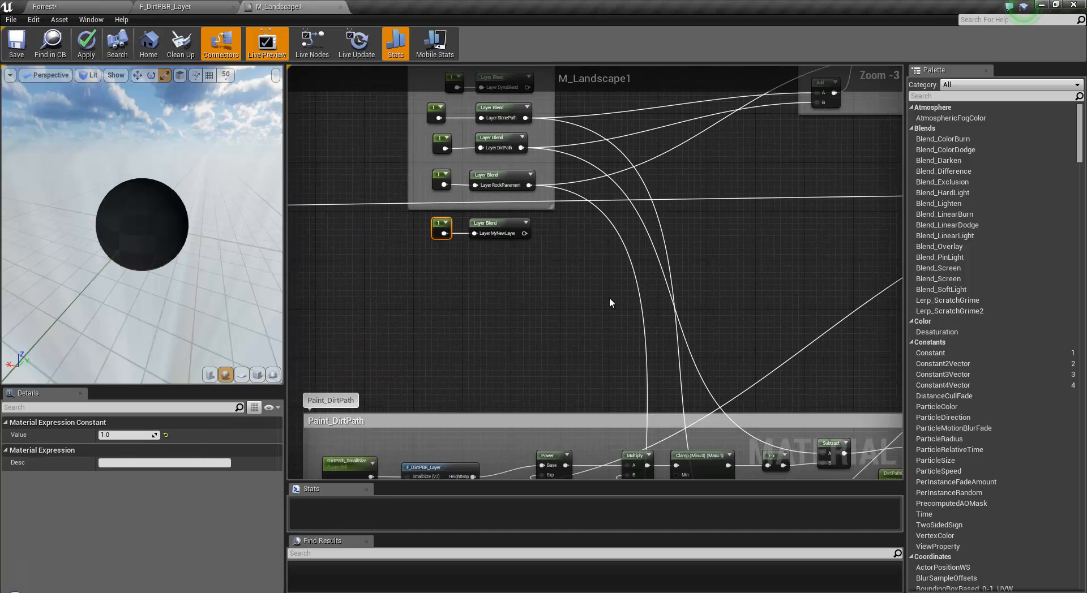
scroll(609, 297, "down", 2)
scroll(555, 310, "up", 3)
right_click_drag(519, 435, 551, 363)
scroll(567, 317, "down", 4)
scroll(534, 312, "up", 4)
right_click_drag(587, 430, 561, 233)
scroll(571, 313, "down", 4)
scroll(493, 311, "up", 4)
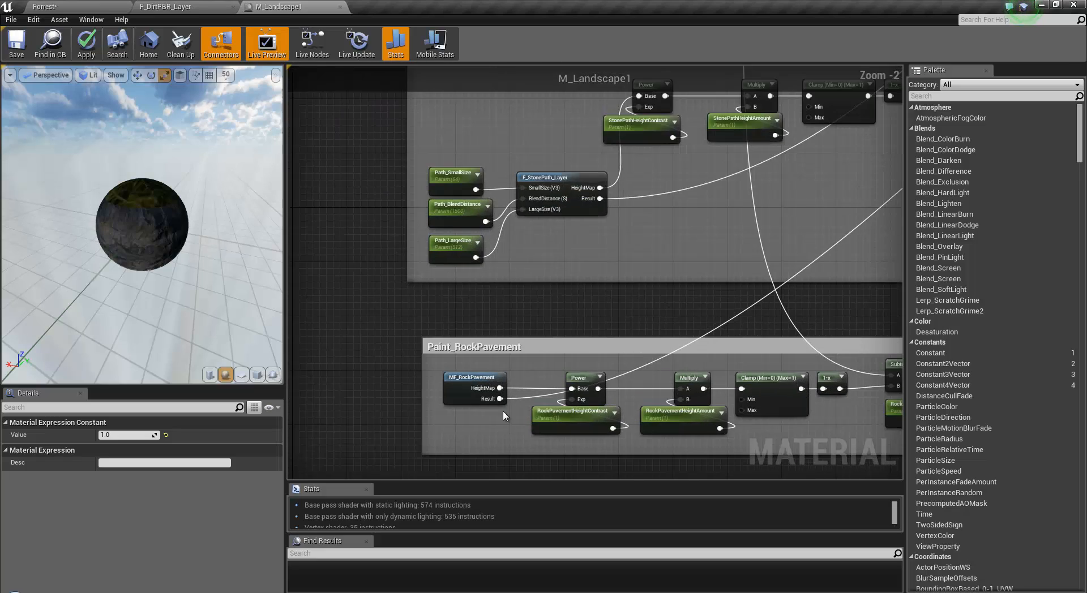
right_click_drag(503, 410, 450, 342)
mouse_move(633, 391)
right_mouse_down()
mouse_move(468, 336)
mouse_move(550, 354)
right_mouse_up()
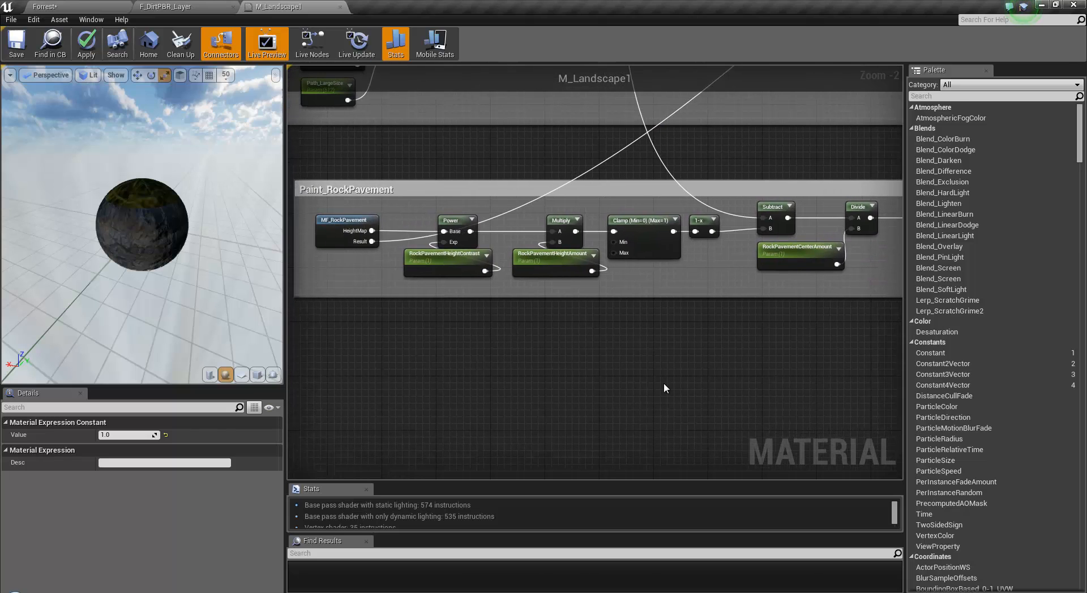
left_click(638, 395)
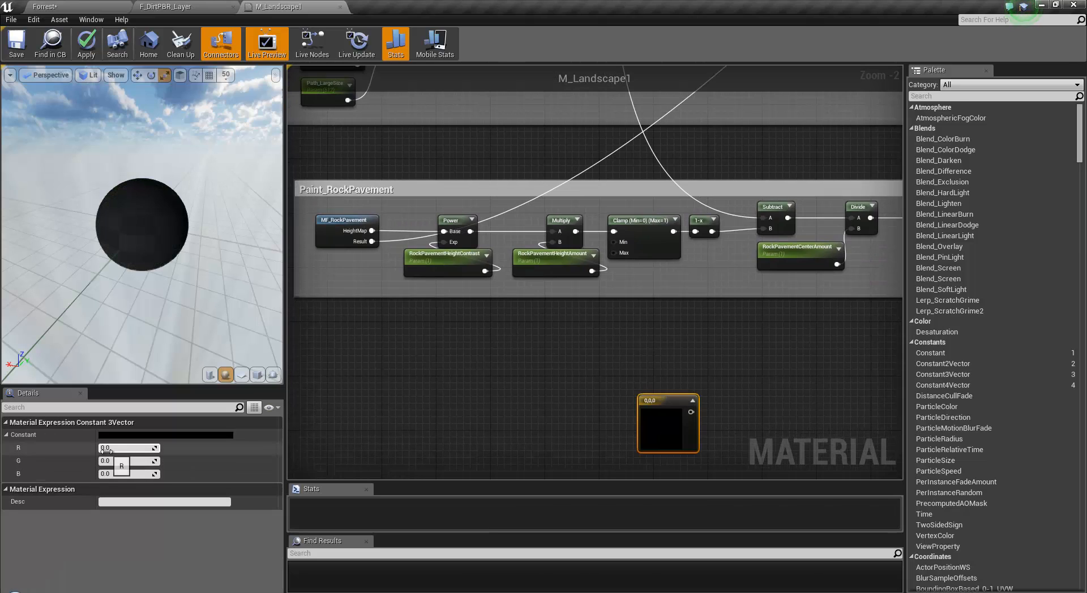
type("1")
left_click(496, 386)
left_click(665, 401)
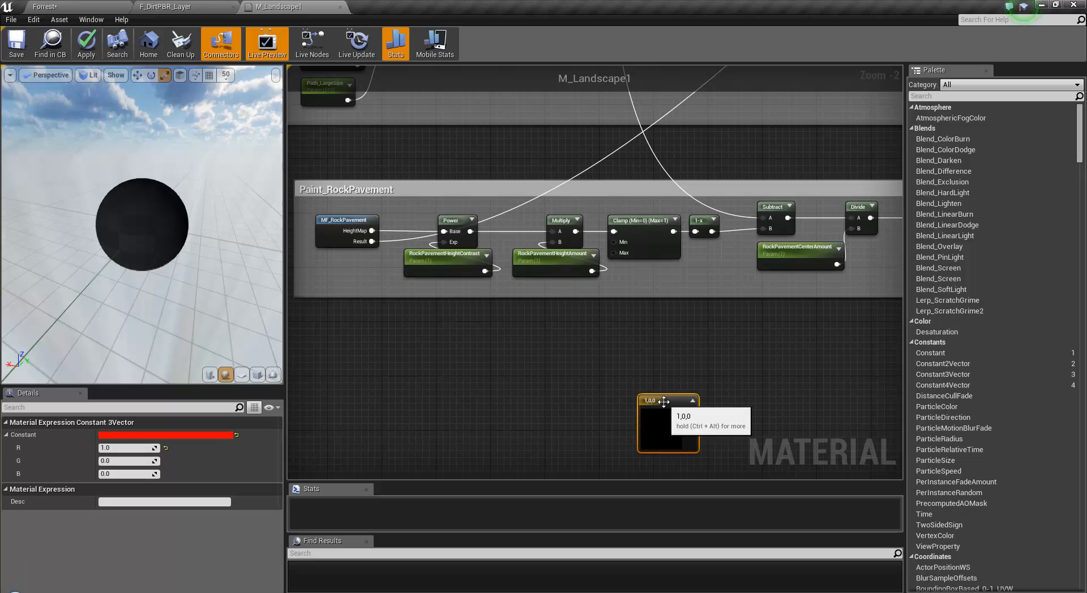
left_click_drag(660, 397, 586, 370)
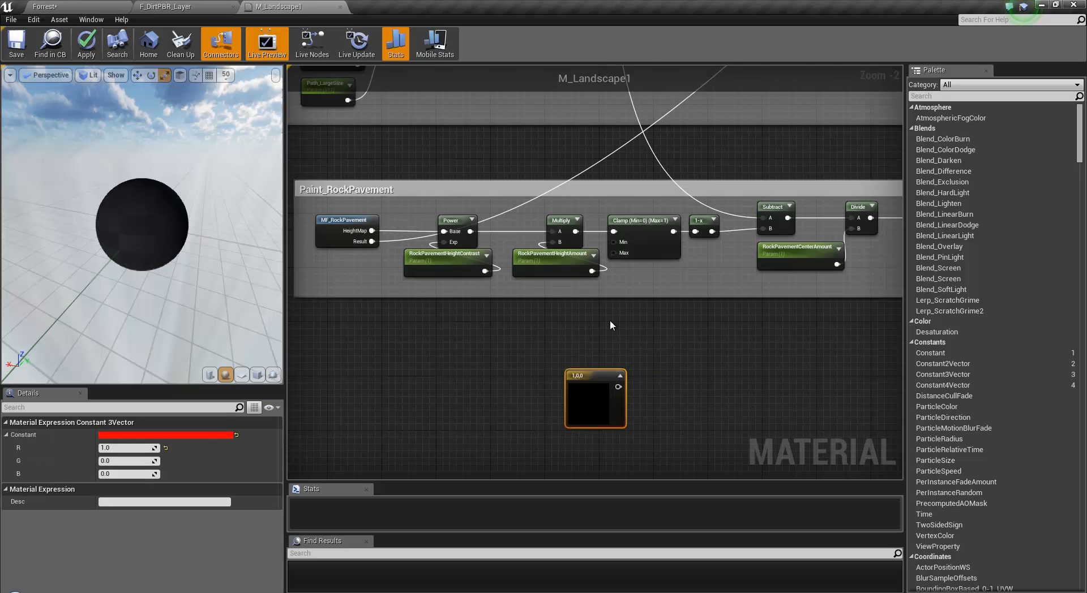
Move the M_Landscape1 output node farther from the last MatLayerBlend_Standard to make room between them.
right_click_drag(610, 321, 589, 284)
scroll(468, 414, "down", 3)
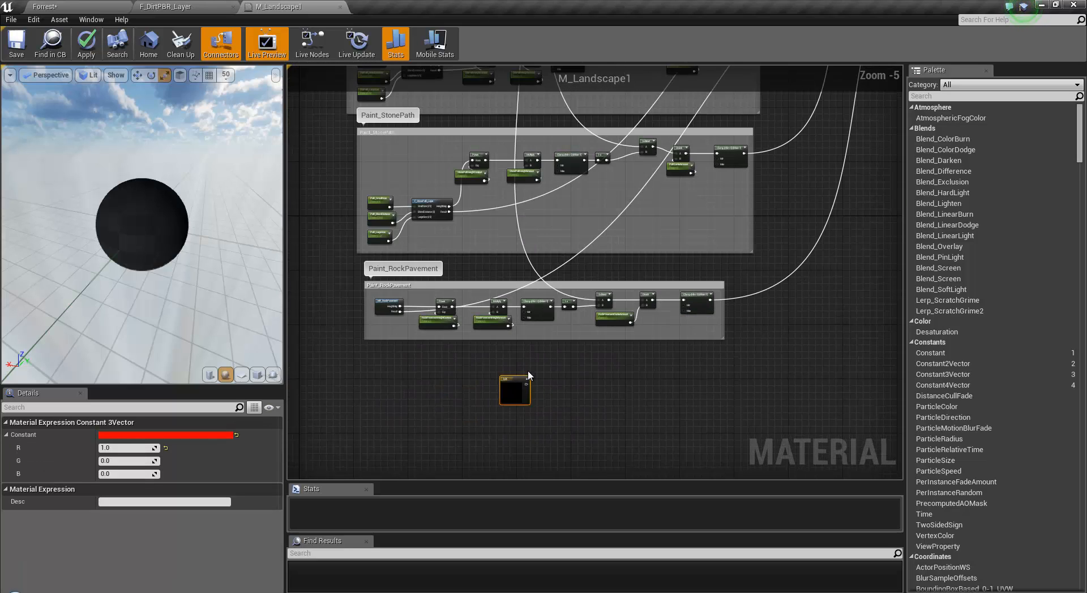
scroll(762, 170, "up", 4)
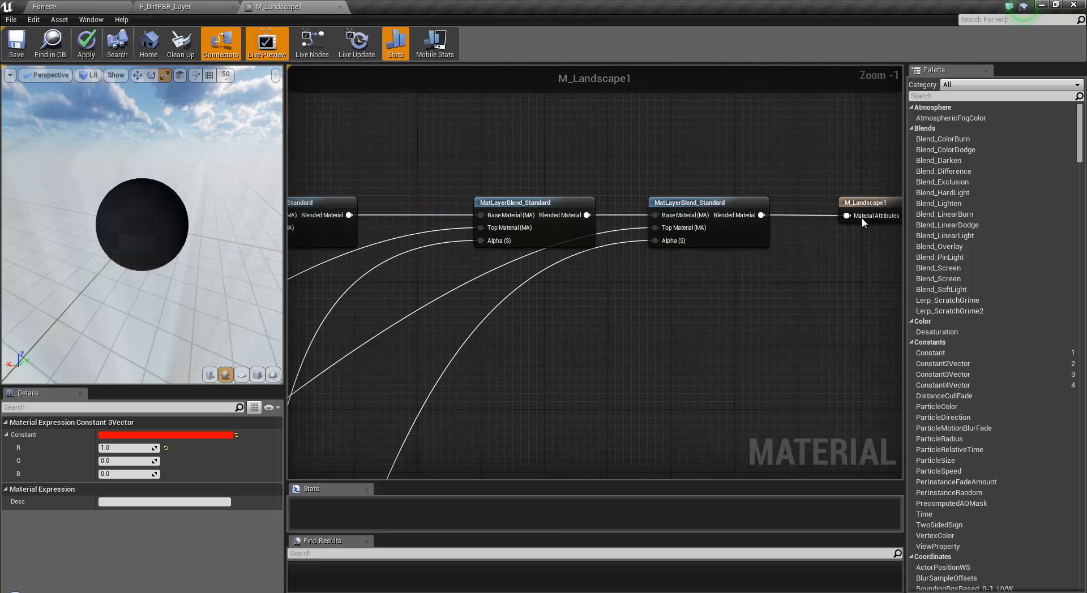
right_click_drag(722, 274, 593, 271)
left_click(679, 198)
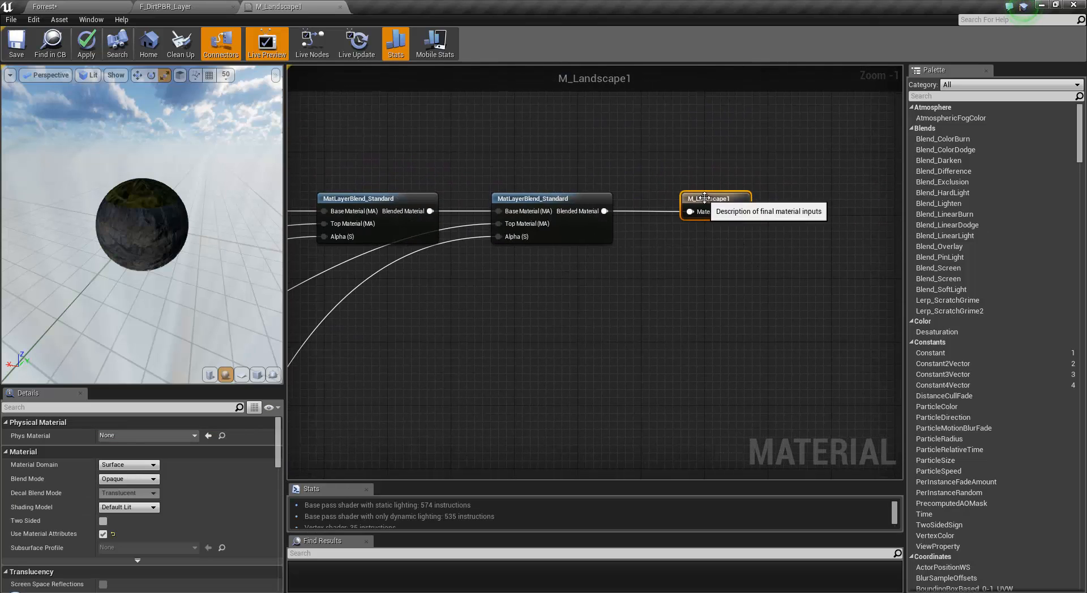
left_click_drag(704, 198, 913, 198)
Duplicate the last MatLayerBlend_Standard ahead of the M_Landscape1 output and feed the original's Blended Material into the copy's Base Material.
left_click(473, 197)
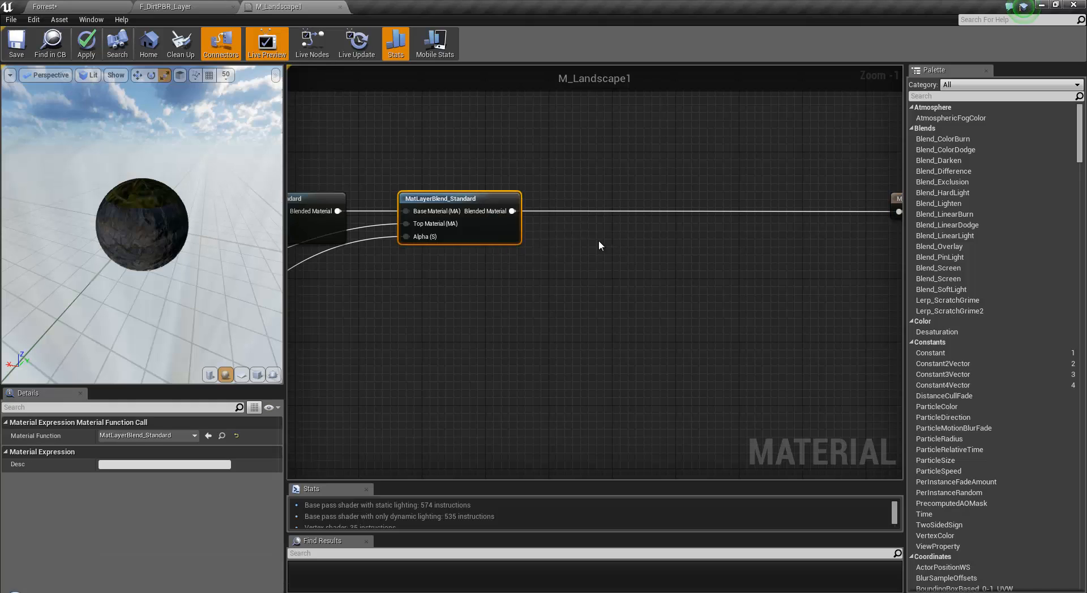
key("ctrl+w")
left_click_drag(562, 241, 516, 212)
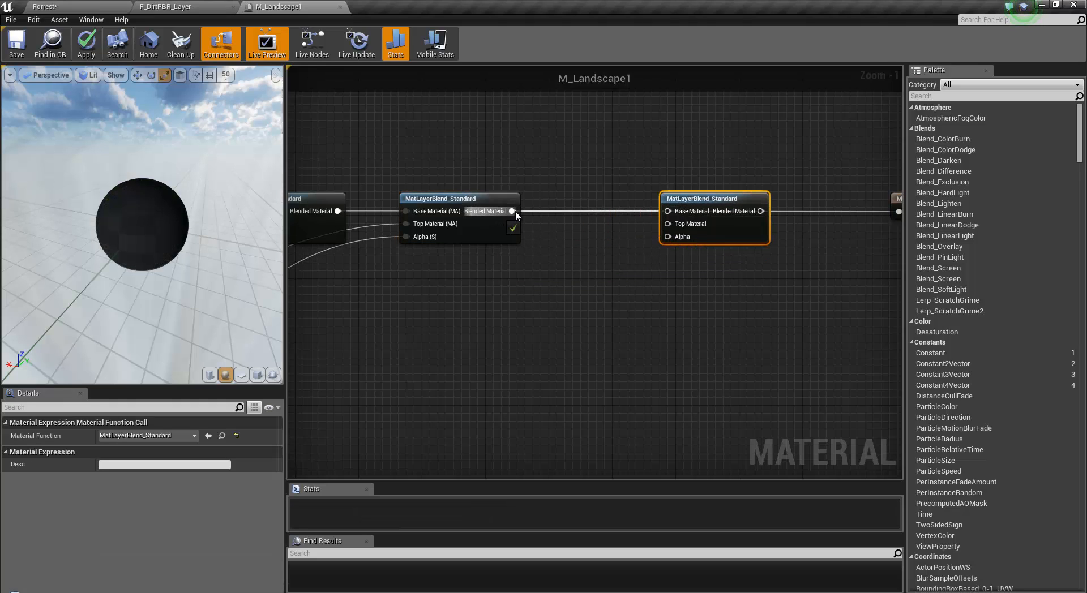
Add a MakeMaterialAttributes node beside the red 1,0,0 vector below the Paint_RockPavement group.
left_click_drag(680, 227, 591, 285)
scroll(357, 424, "down", 4)
right_click_drag(620, 304, 481, 312)
scroll(474, 323, "up", 4)
right_click(526, 275)
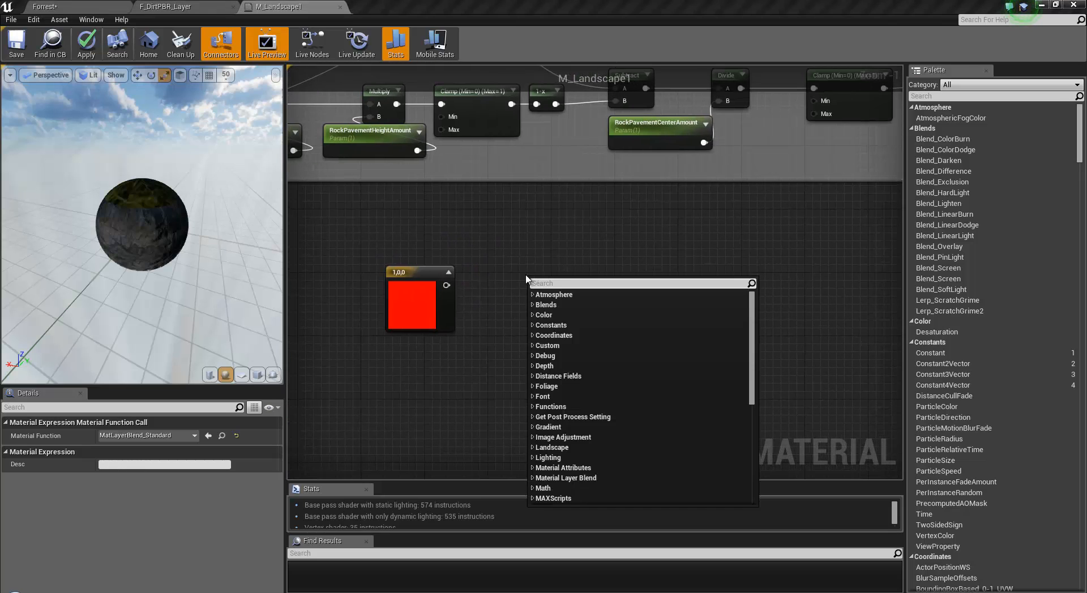
type("make mate")
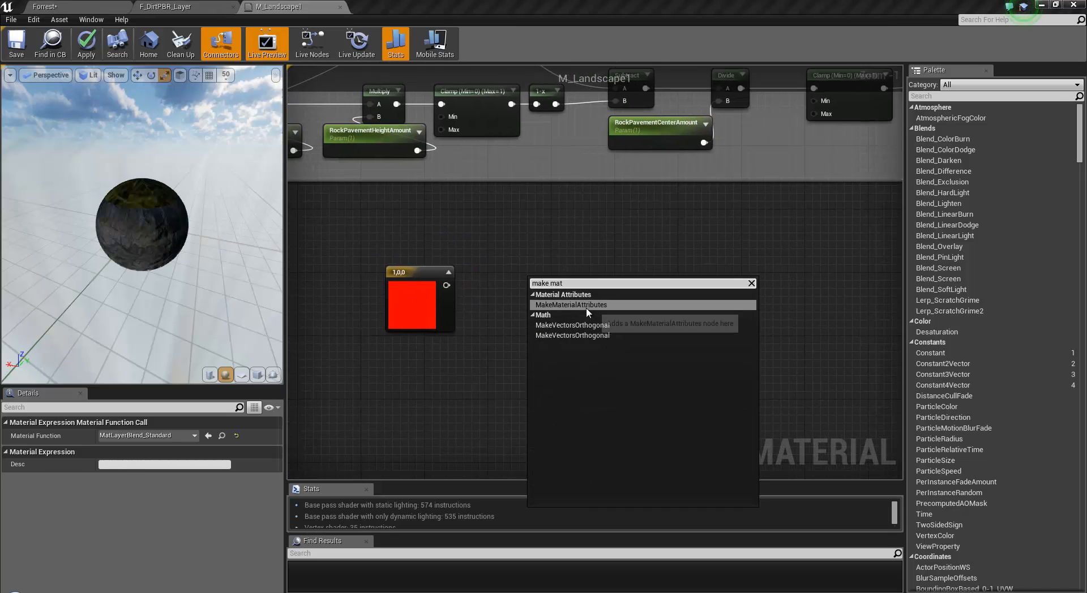
left_click(572, 304)
Connect the red vector to BaseColor of MakeMaterialAttributes and feed that node's output into the new MatLayerBlend_Standard's Top Material.
left_click_drag(446, 285, 923, 167)
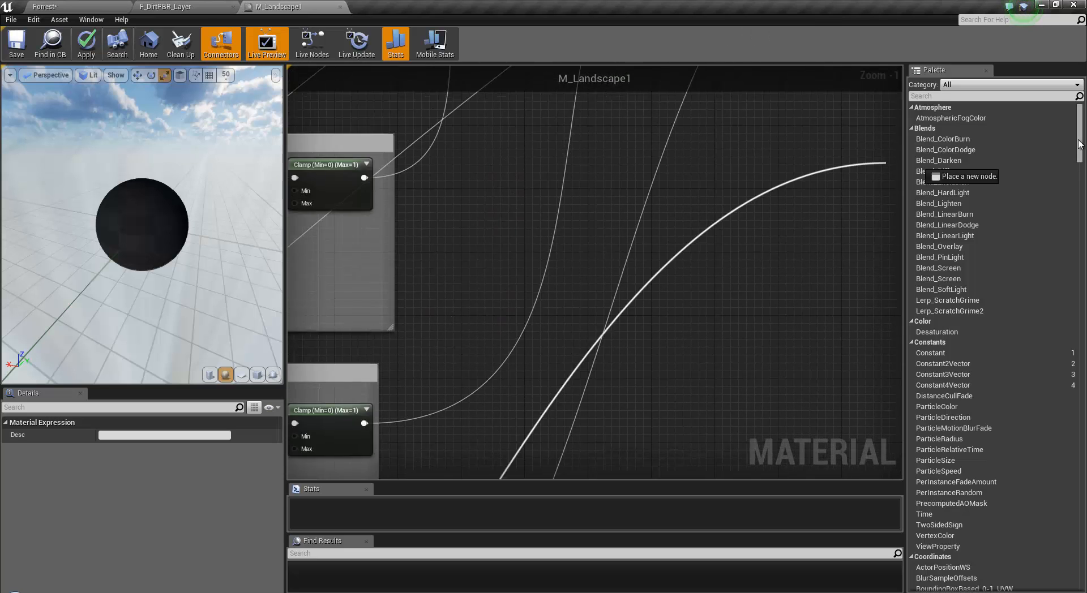
left_click_drag(1078, 140, 625, 221)
scroll(616, 260, "down", 5)
scroll(663, 212, "up", 6)
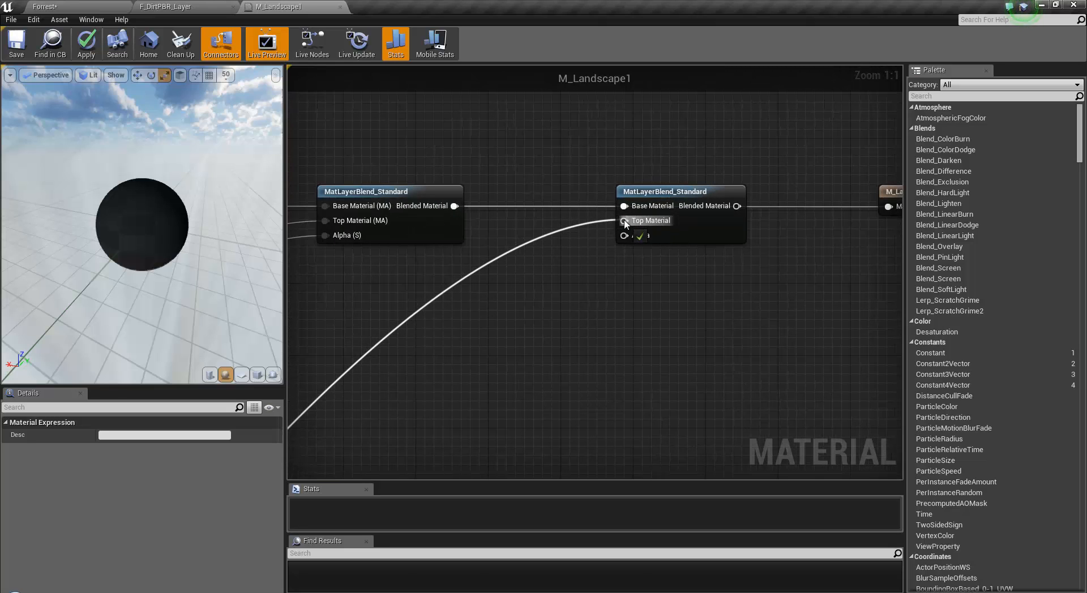
Connect the MyNewLayer Layer Blend output to the Alpha input of the new MatLayerBlend_Standard.
scroll(616, 271, "down", 3)
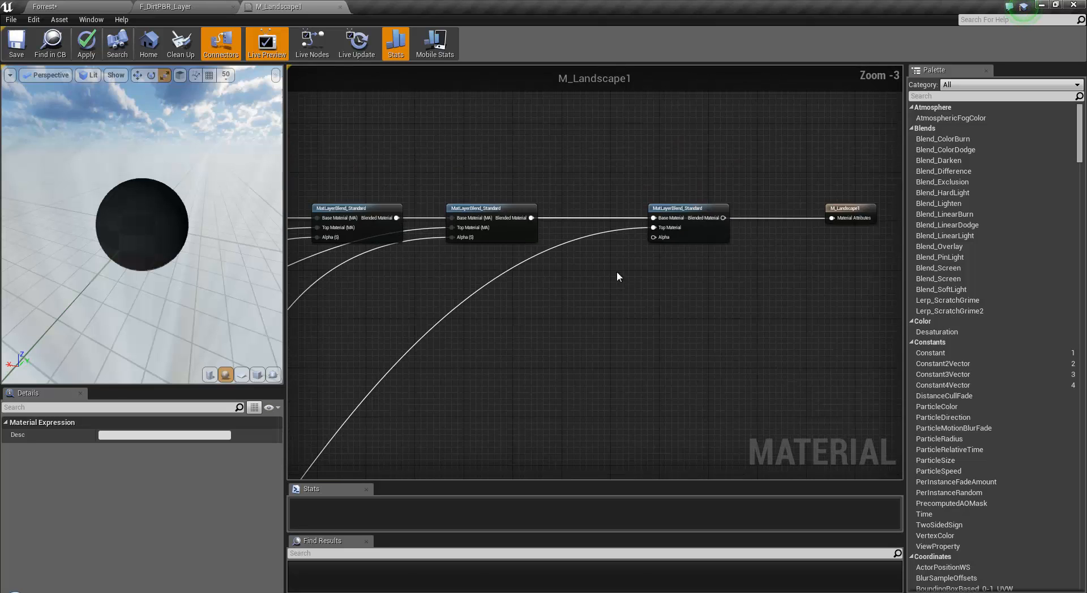
left_click_drag(654, 234, 472, 257)
scroll(396, 272, "down", 4)
scroll(504, 266, "up", 5)
scroll(466, 252, "up", 2)
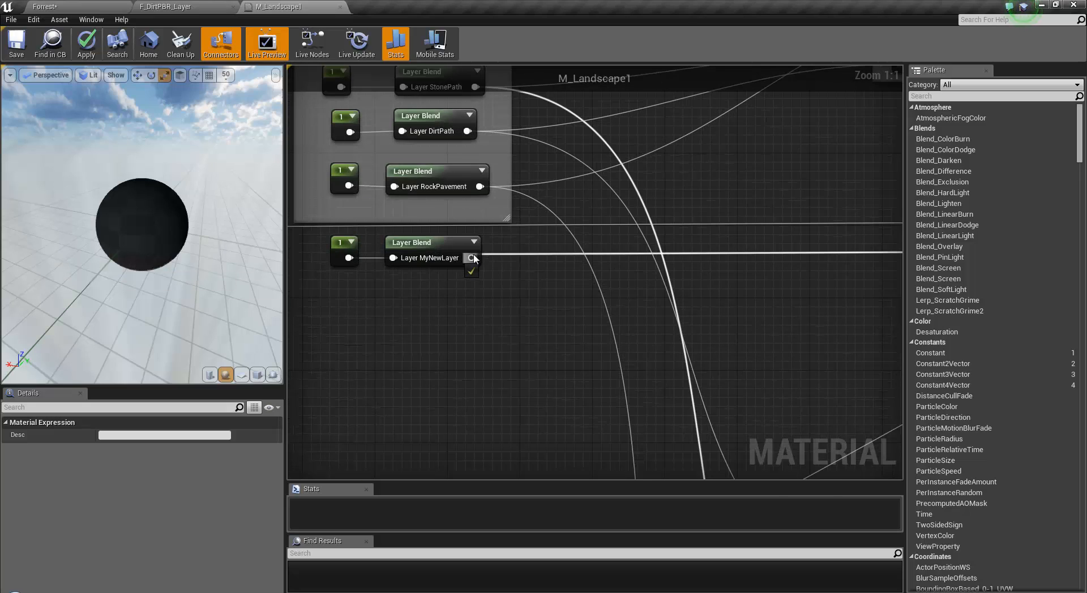
scroll(616, 316, "down", 5)
Connect the new MatLayerBlend_Standard's Blended Material output to the Material Attributes input of M_Landscape1.
right_click_drag(868, 301, 378, 294)
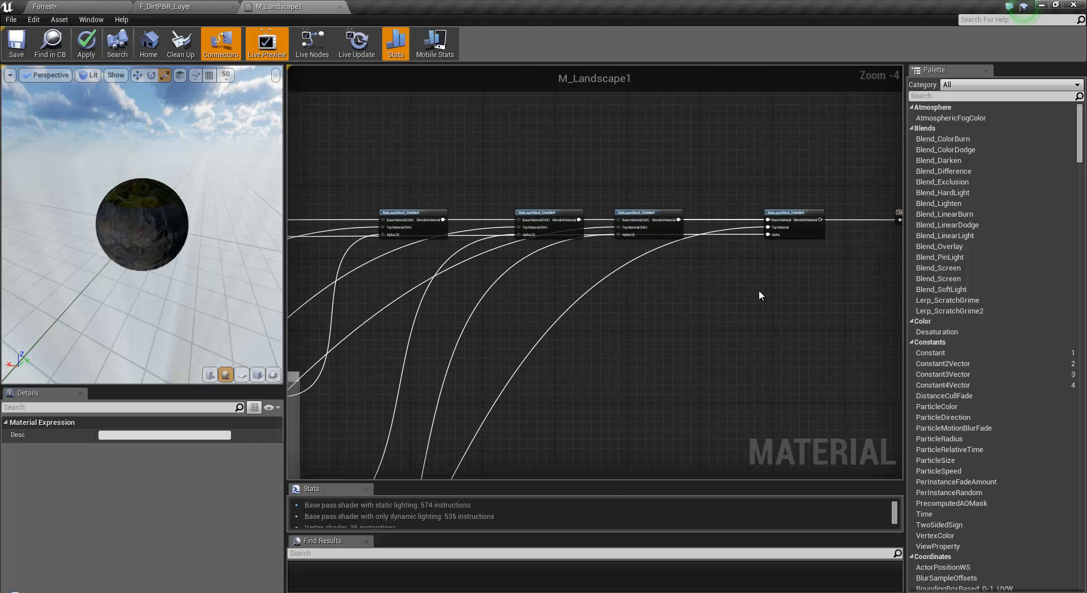
scroll(829, 305, "up", 3)
right_click_drag(829, 304, 593, 371)
left_click_drag(578, 226, 717, 228)
Open the MF_RockPavement material function from the Paint_RockPavement group.
right_click_drag(400, 359, 861, 101)
scroll(545, 352, "down", 4)
right_click_drag(752, 164, 767, 261)
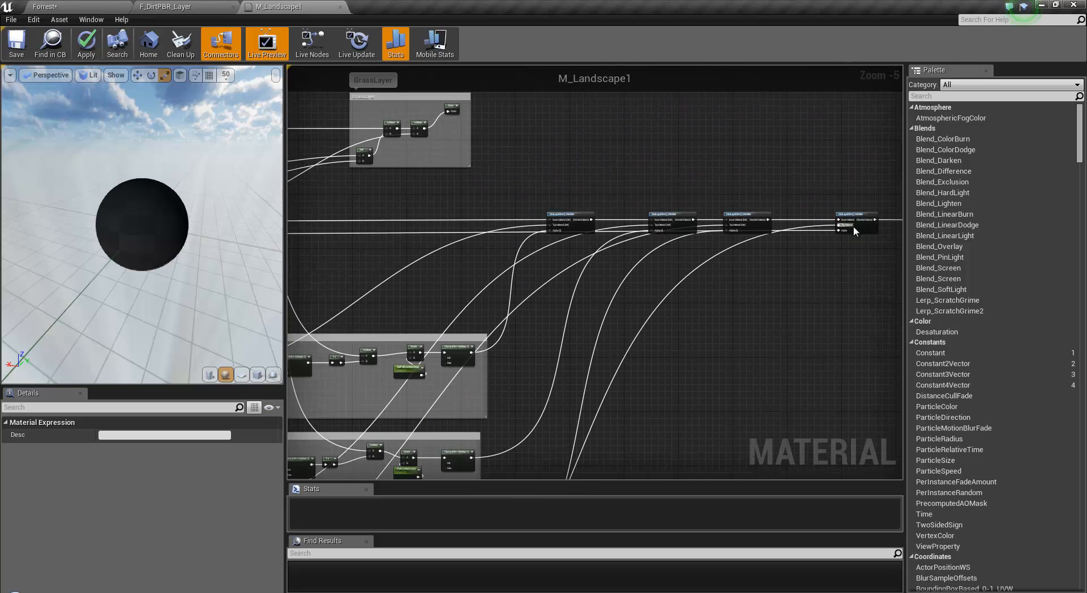
right_click_drag(853, 225, 500, 382)
scroll(490, 384, "up", 4)
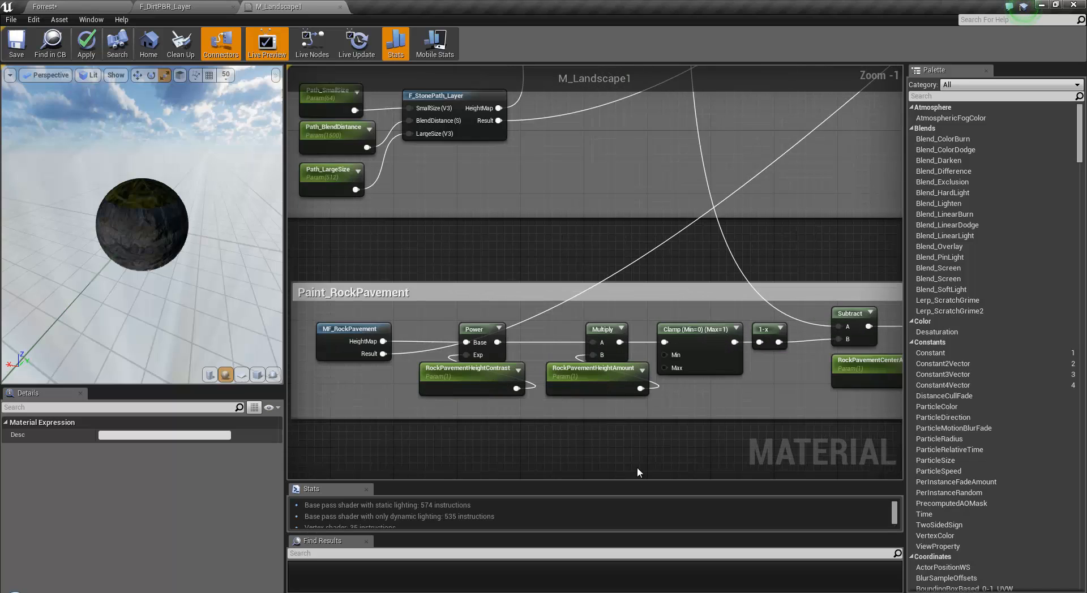
mouse_move(637, 470)
right_mouse_down()
mouse_move(478, 425)
mouse_move(639, 395)
mouse_move(478, 356)
mouse_move(638, 380)
right_mouse_up()
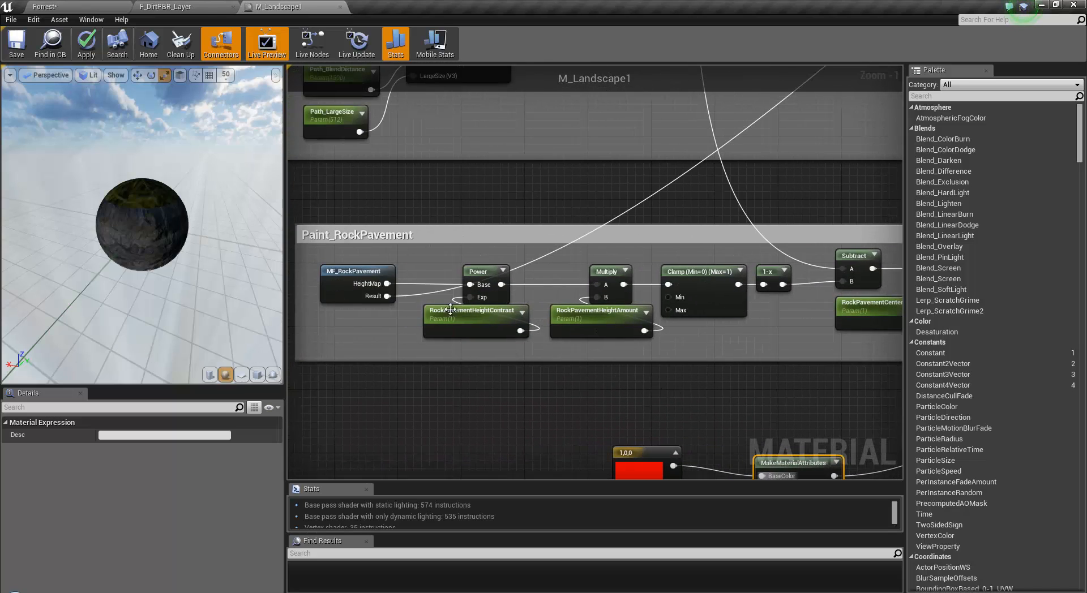
left_click_drag(348, 275, 363, 281)
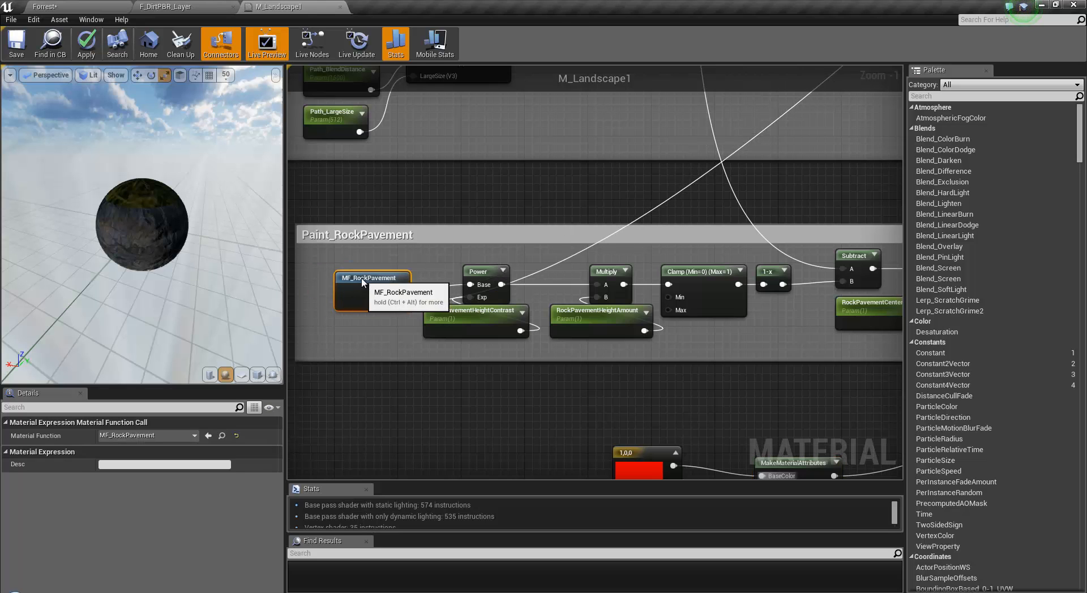
double_click(363, 281)
Examine the Output HeightMap node and the texture, Power and Clamp nodes around it in MF_RockPavement.
right_click_drag(517, 407, 891, 267)
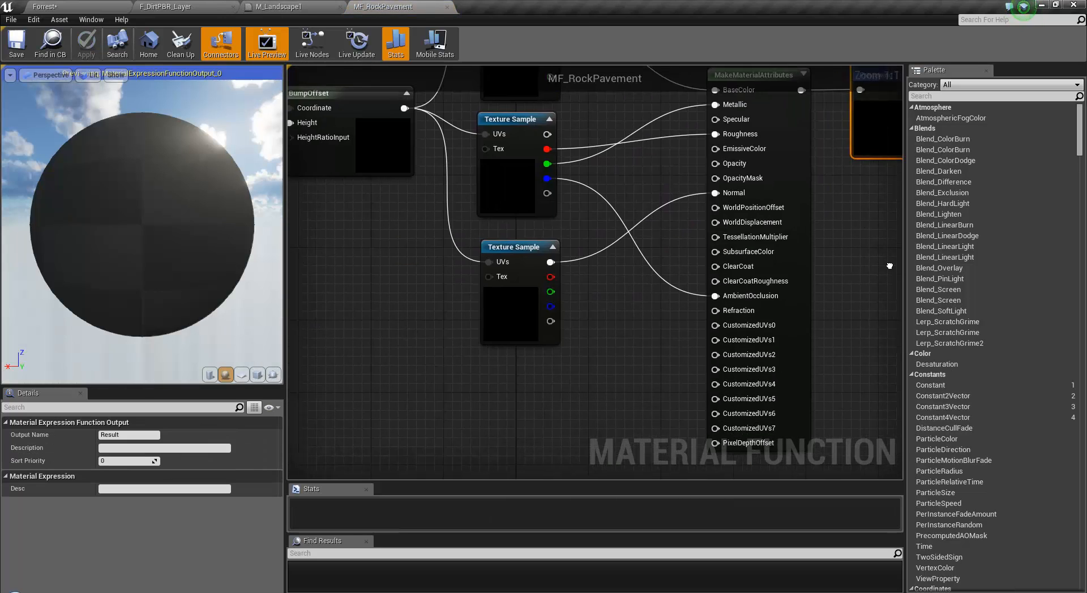
right_click_drag(342, 380, 495, 408)
scroll(364, 347, "down", 3)
right_click_drag(375, 404, 489, 387)
scroll(457, 290, "up", 3)
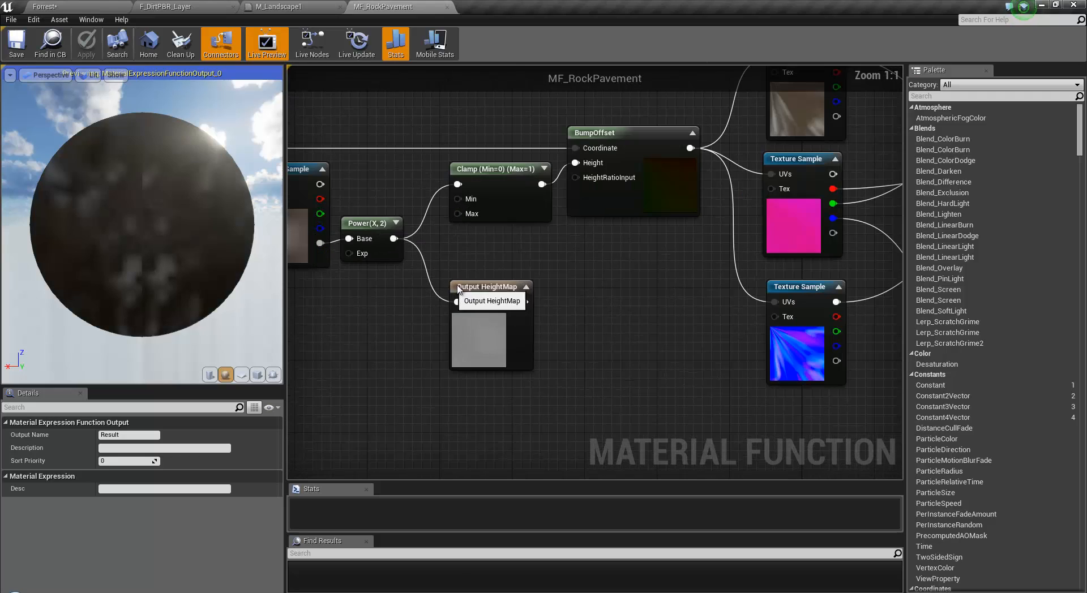
left_click(486, 286)
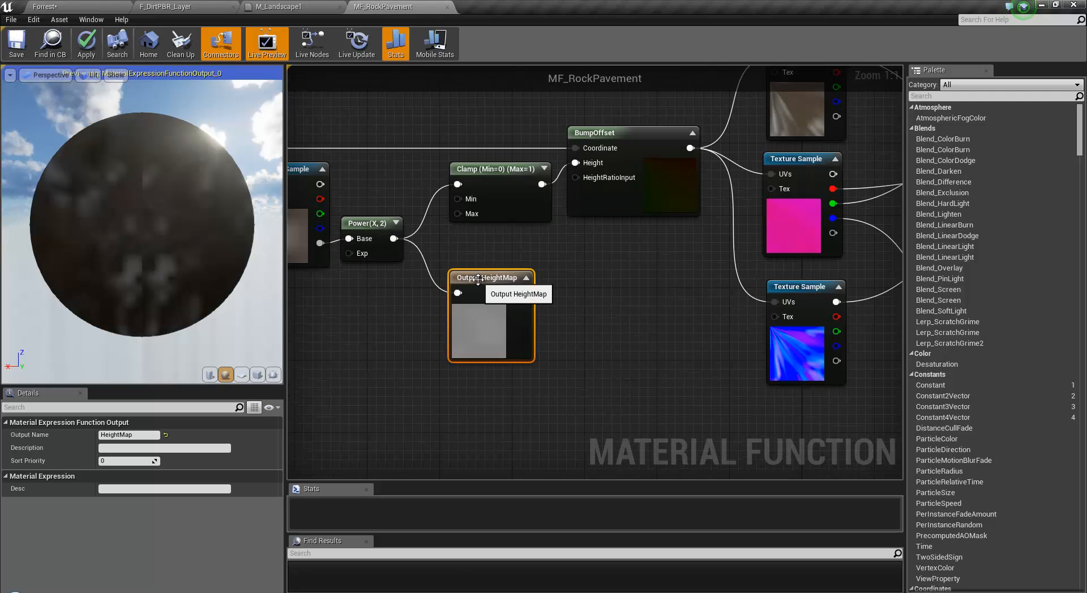
mouse_move(573, 349)
right_mouse_down()
mouse_move(737, 353)
mouse_move(793, 404)
right_mouse_up()
Open the RockPavement_DefaultMaterial_D texture used by the height texture sample and display only its alpha channel.
left_click(566, 226)
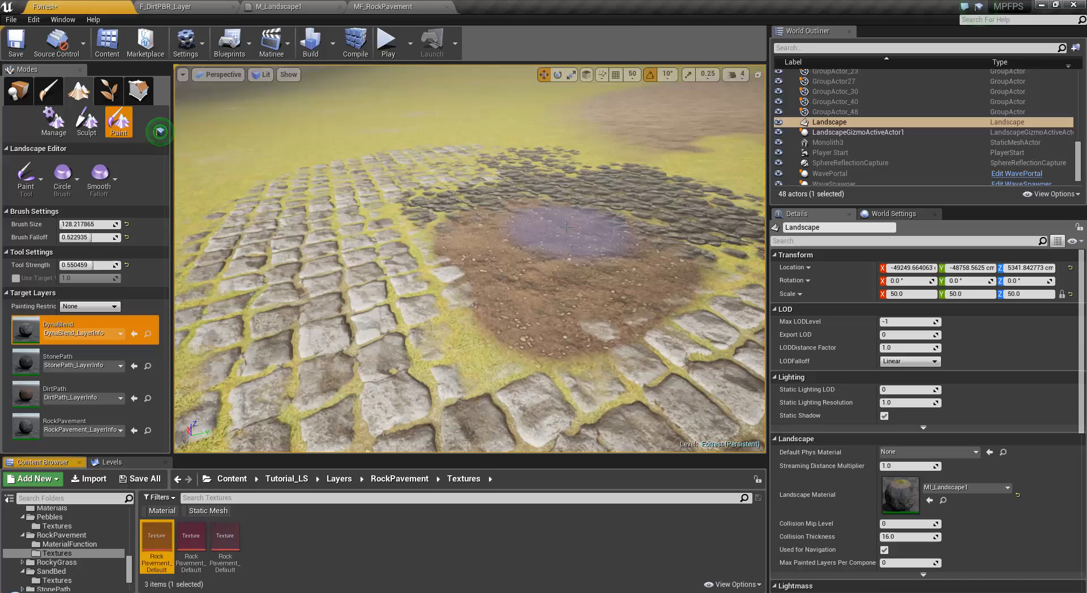
double_click(157, 544)
left_click(16, 74)
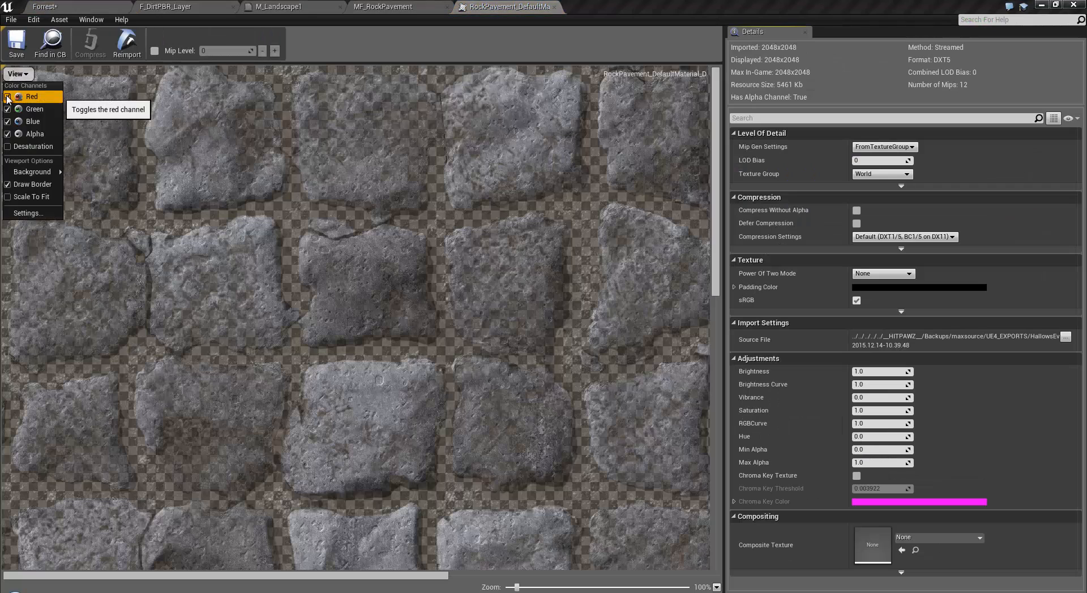
left_click(8, 97)
left_click(8, 109)
left_click(8, 122)
left_click(404, 301)
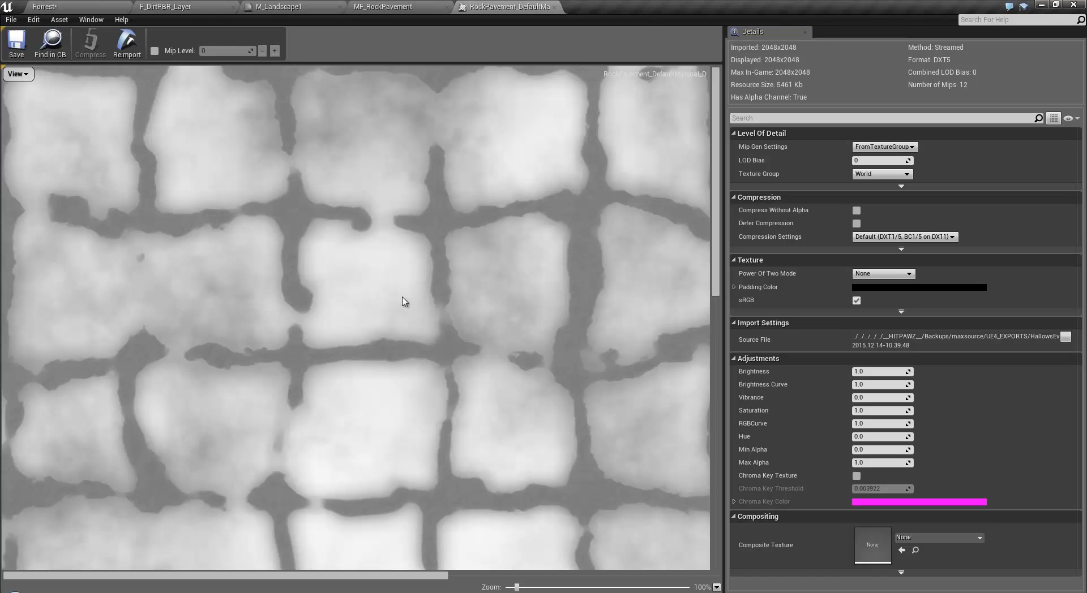
scroll(474, 207, "down", 7)
scroll(453, 313, "up", 4)
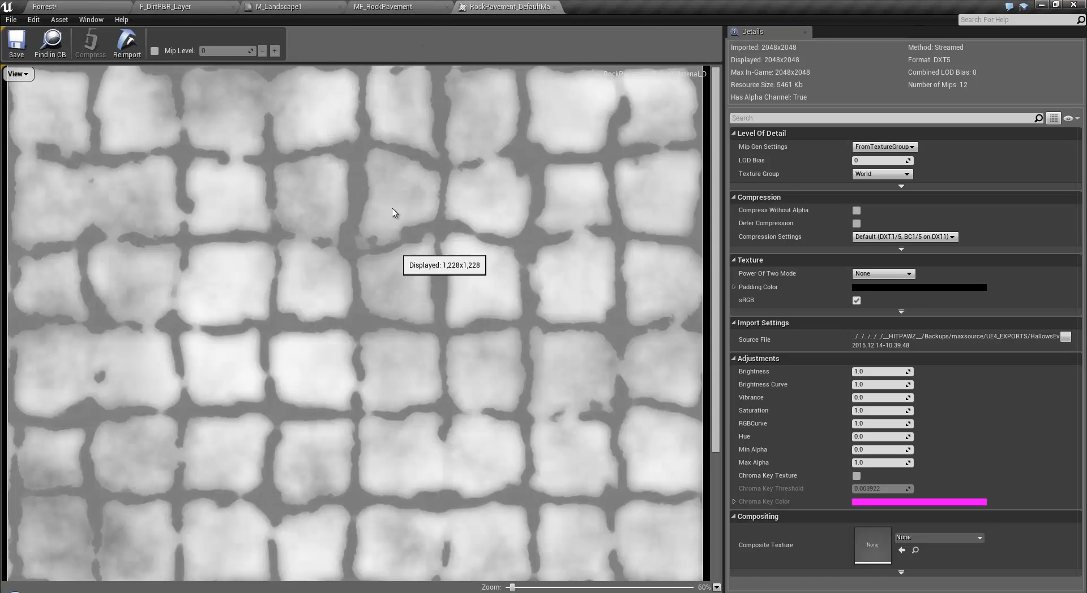
Return to MF_RockPavement and inspect the Power node between the texture's alpha and Output HeightMap.
left_click(388, 8)
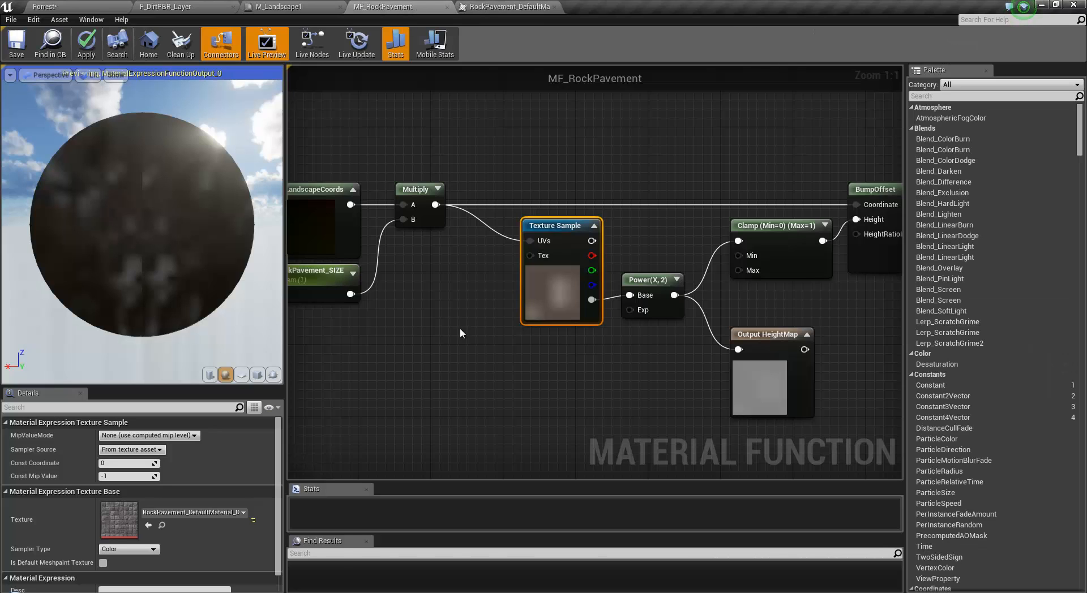
right_click_drag(607, 353, 541, 335)
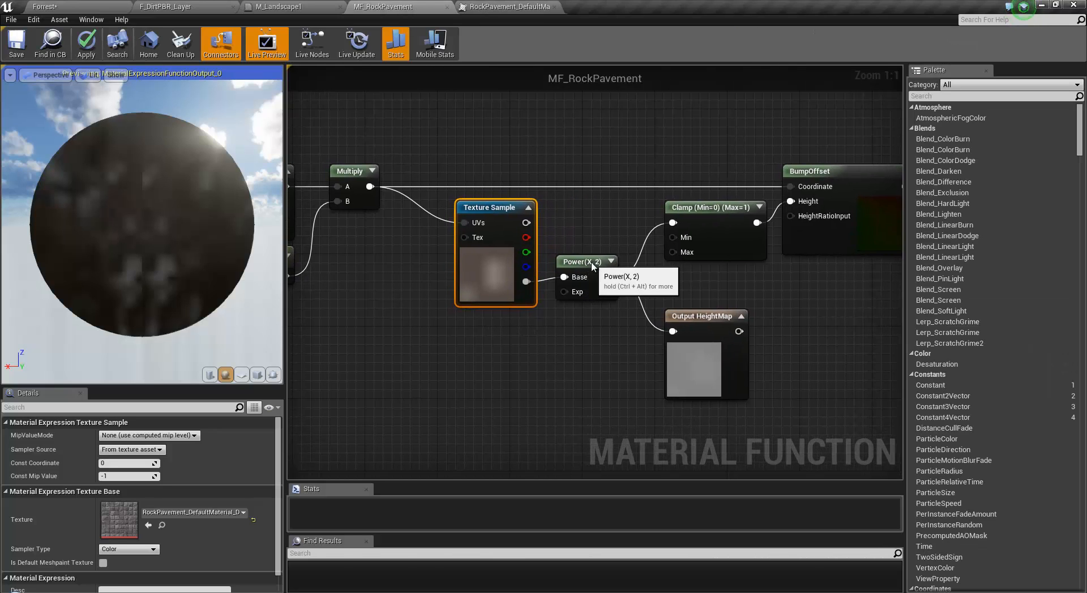
left_click(591, 262)
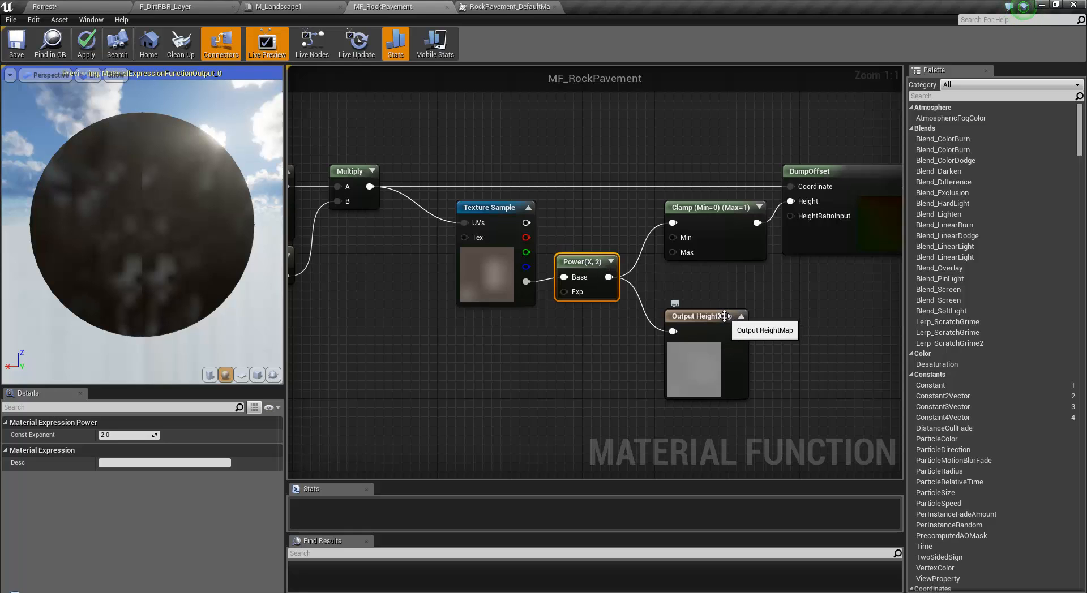
right_click_drag(555, 354, 510, 309)
Try wiring the texture sample's alpha straight into Output HeightMap, bypassing the Power node.
left_click_drag(482, 235, 625, 282)
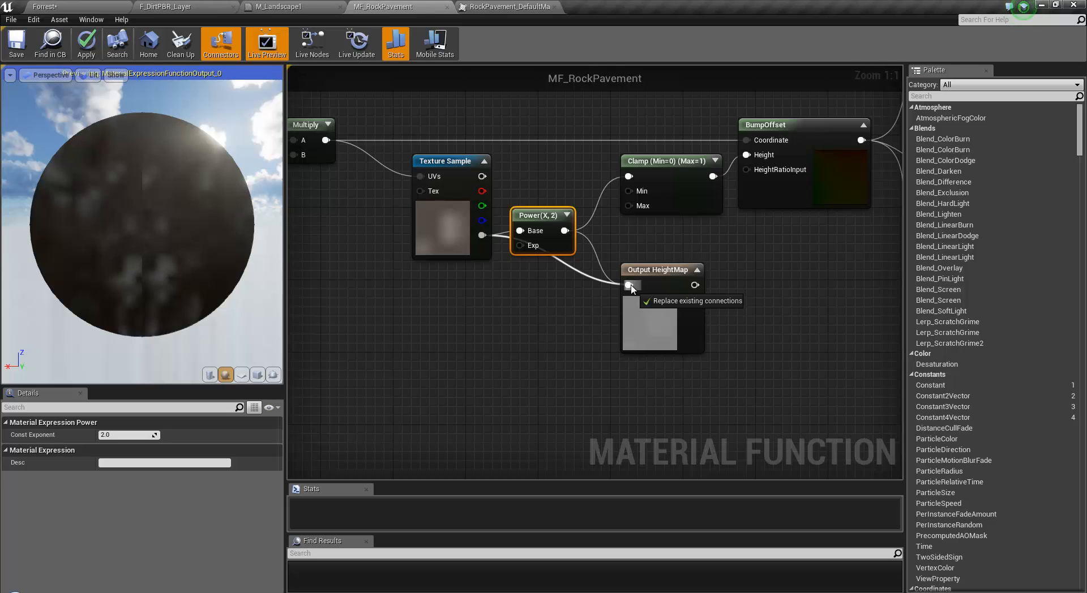
left_click_drag(635, 286, 526, 325)
left_click(558, 293)
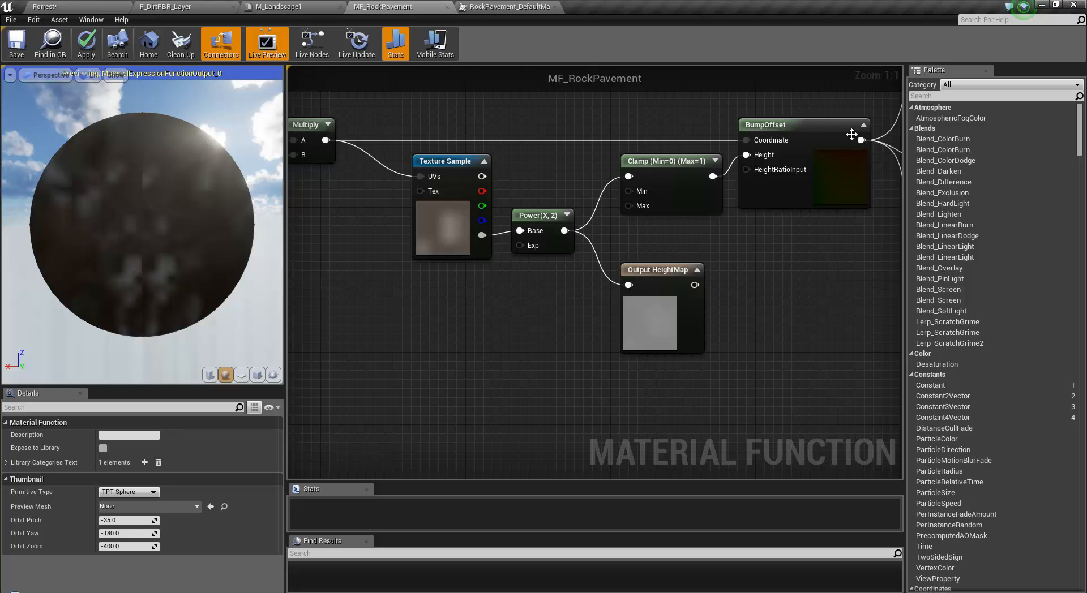
Add a new function output node below the Power node, next to Output HeightMap.
mouse_move(800, 302)
right_mouse_down()
mouse_move(622, 321)
mouse_move(519, 312)
mouse_move(536, 325)
mouse_move(405, 331)
mouse_move(229, 397)
mouse_move(280, 365)
mouse_move(785, 299)
right_mouse_up()
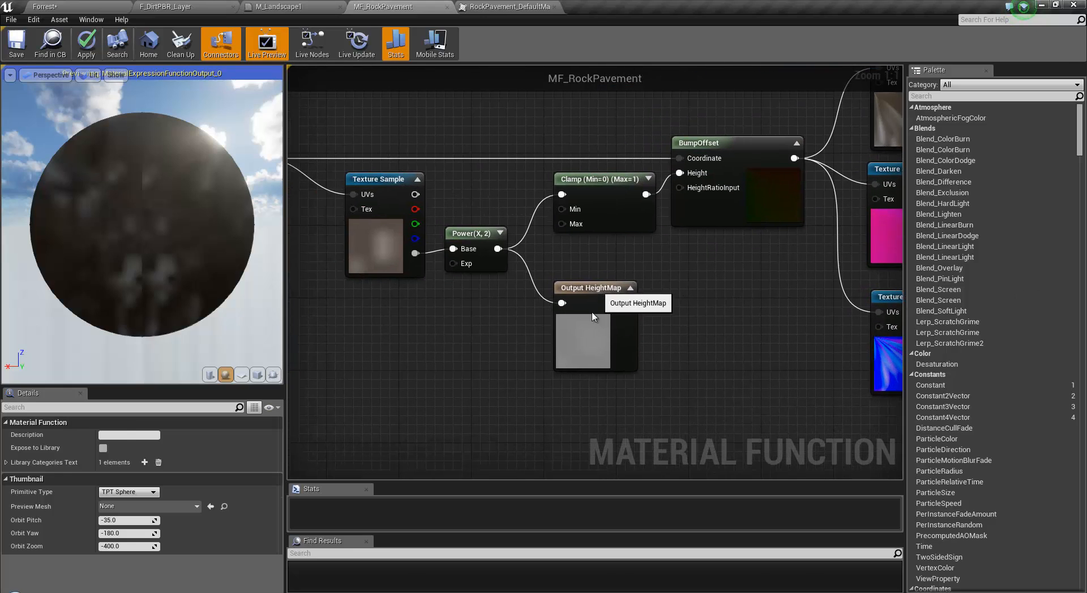
left_click(594, 317)
right_click(422, 368)
type("o")
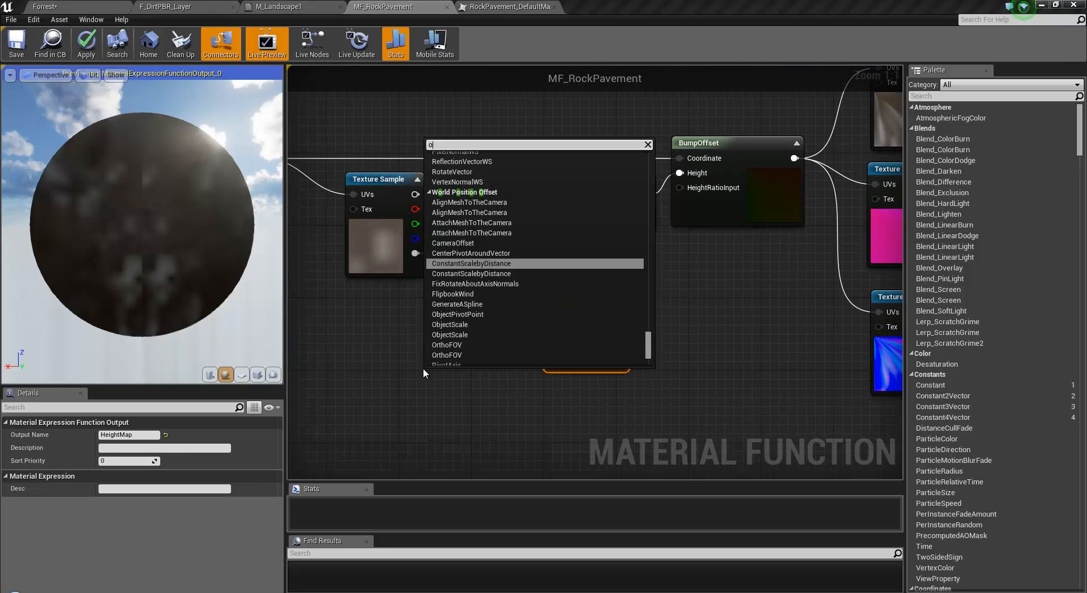
type("utput")
left_click(465, 175)
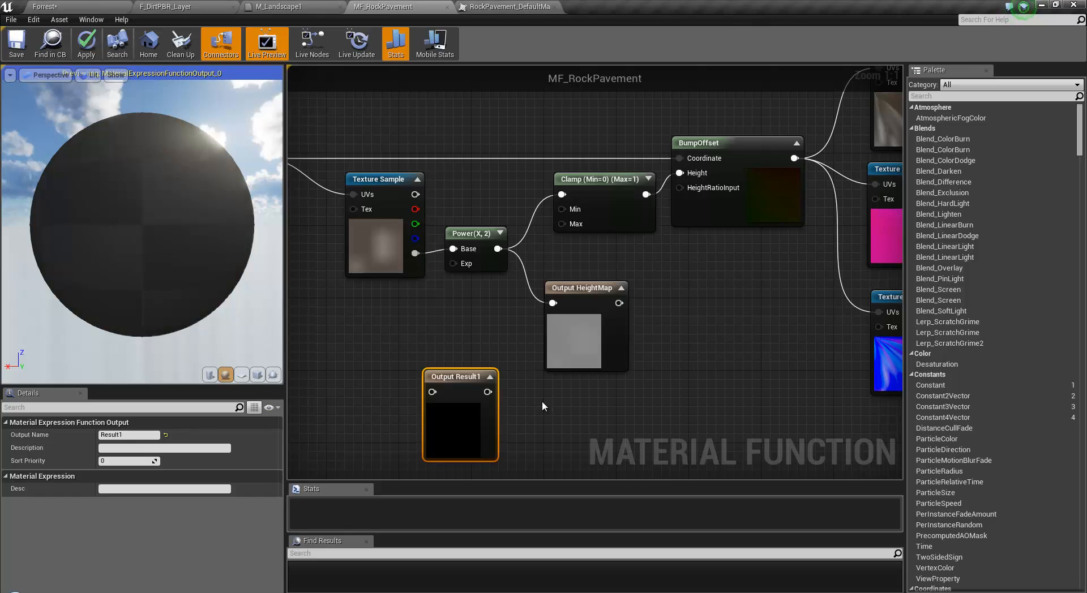
Name the new function output Fart and apply the changes to MF_RockPavement.
left_click_drag(139, 434, 1, 435)
type("Fart")
key("Return")
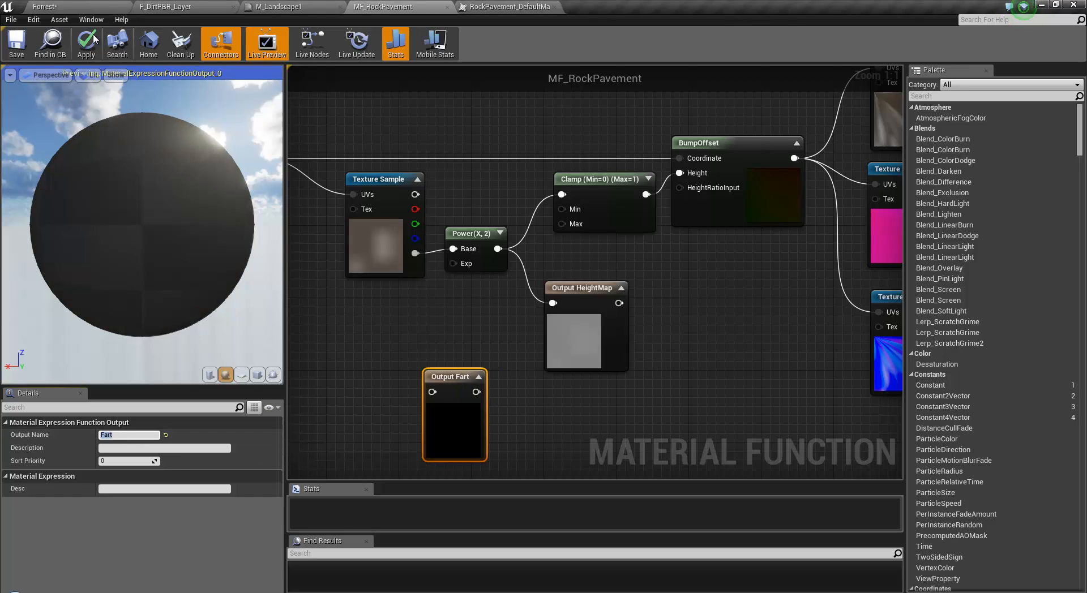
left_click(91, 39)
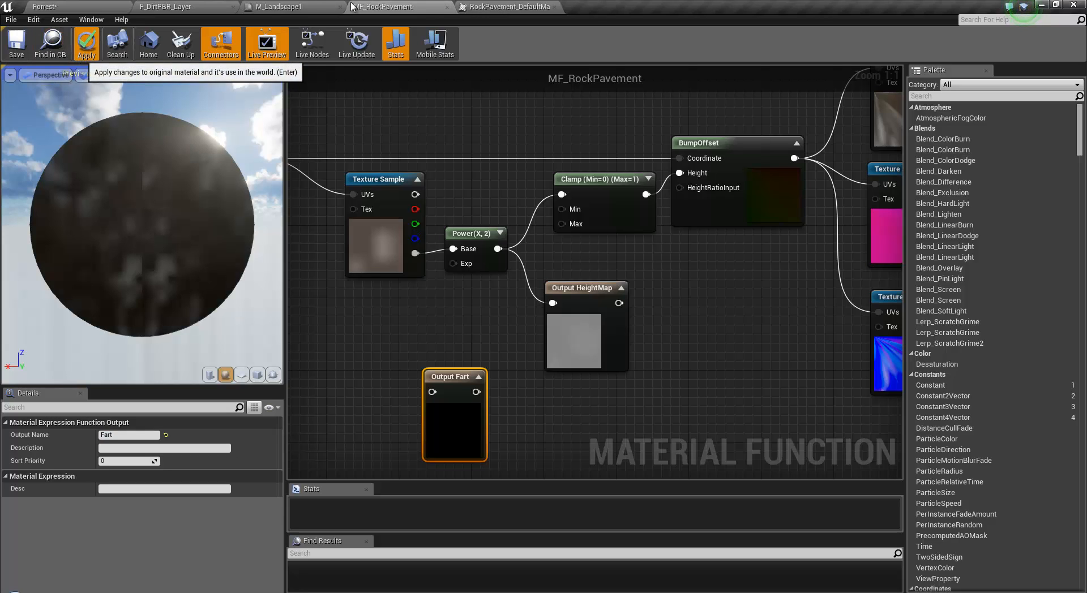
In M_Landscape1, try pulling a connection from the Fart output of the MF_RockPavement node.
left_click(272, 8)
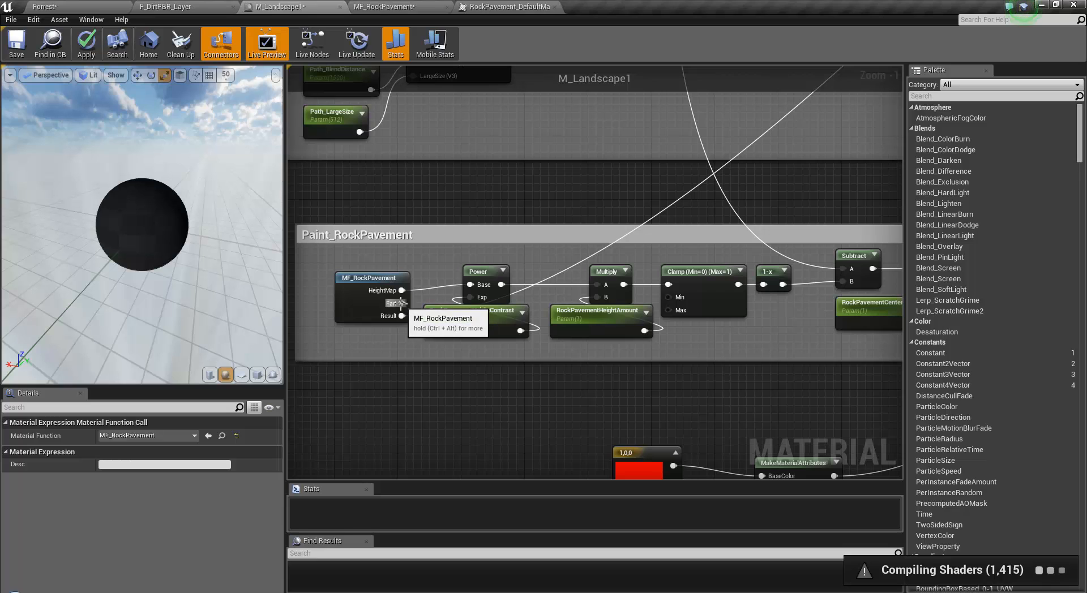
left_click_drag(401, 316, 442, 275)
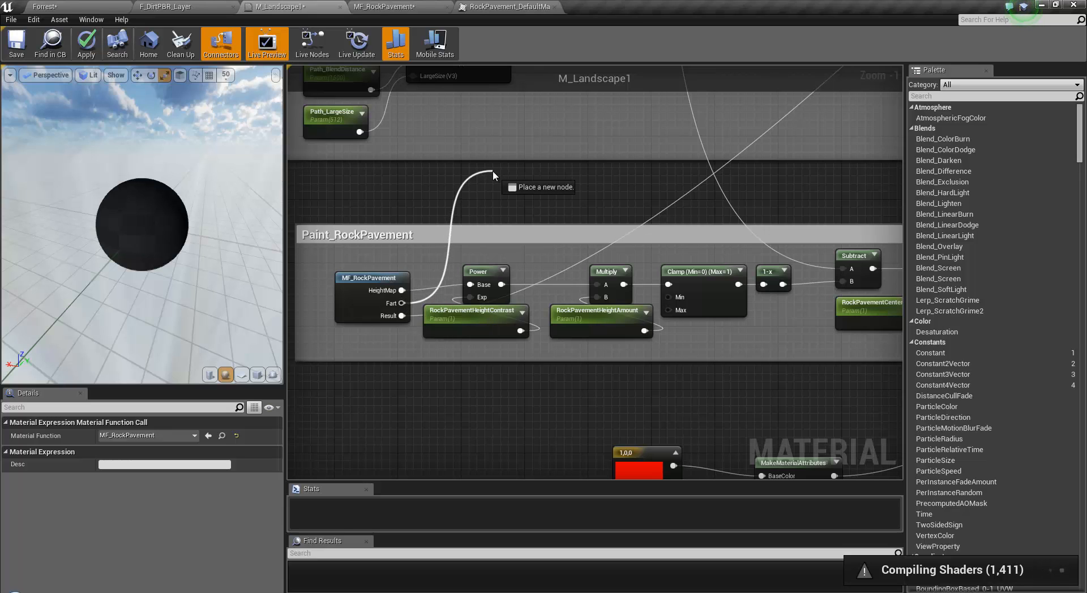
left_click_drag(492, 171, 492, 171)
left_click(389, 197)
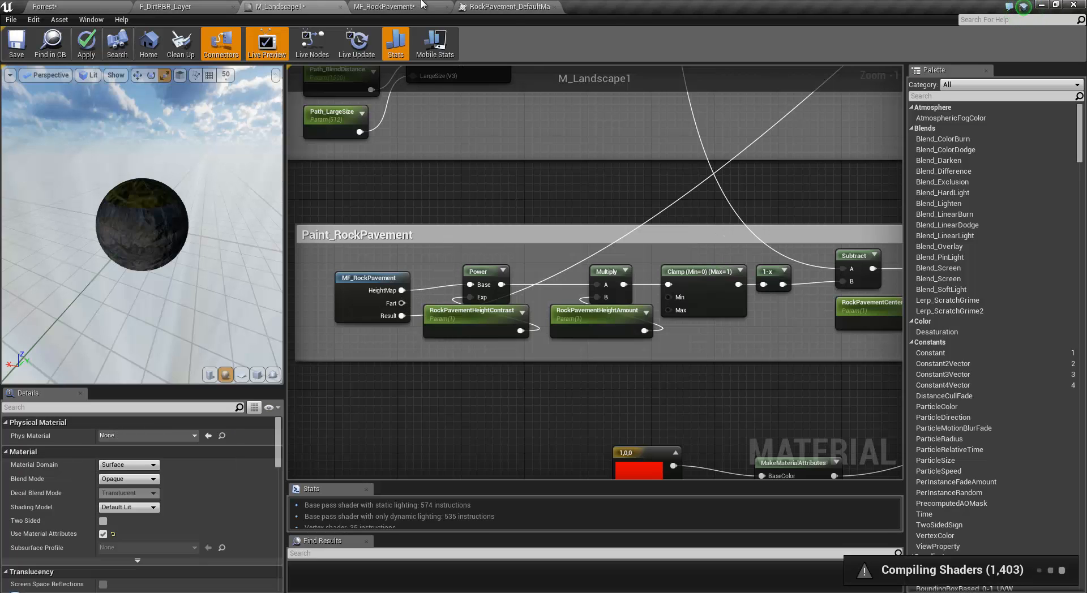
Return to MF_RockPavement and move the Output Fart node up beside Output HeightMap.
left_click(478, 7)
left_click(421, 7)
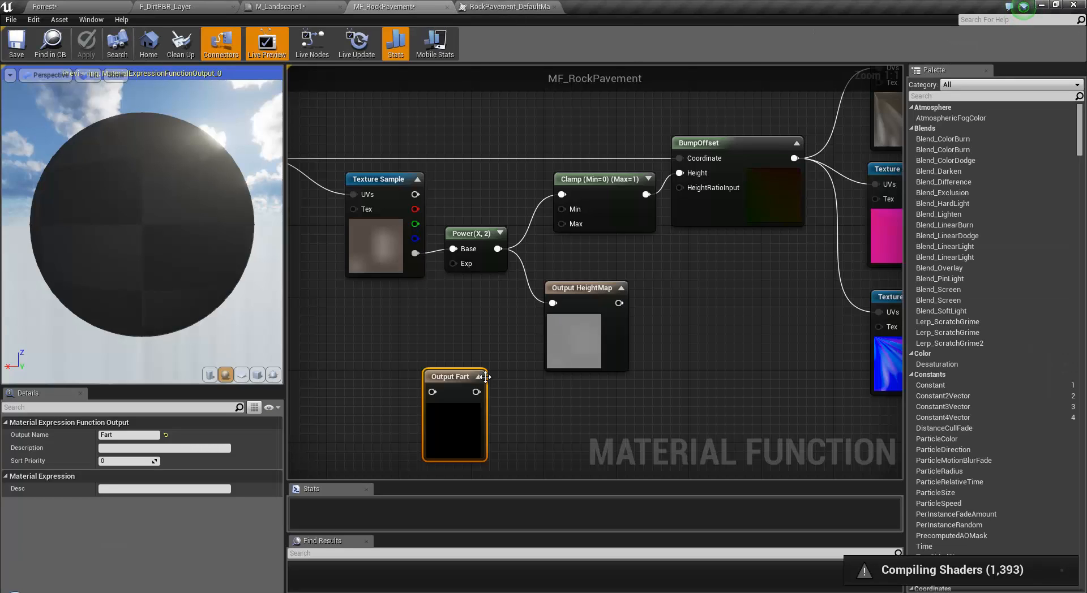
left_click_drag(438, 378, 468, 335)
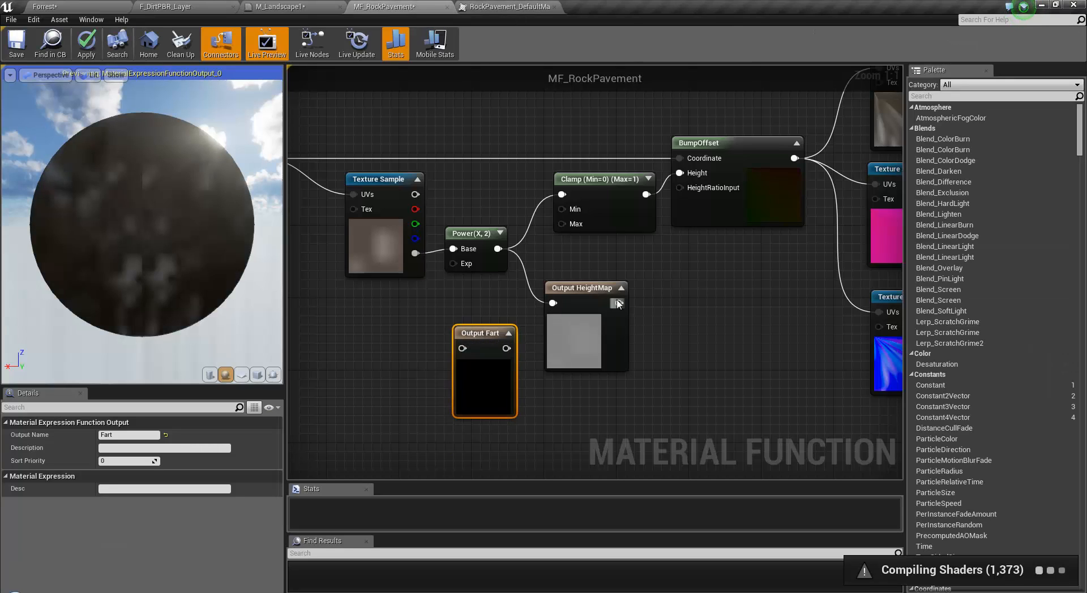
Connect Output HeightMap's output to the Output Fart input and place Output Fart beside Output HeightMap.
left_click_drag(618, 303, 462, 356)
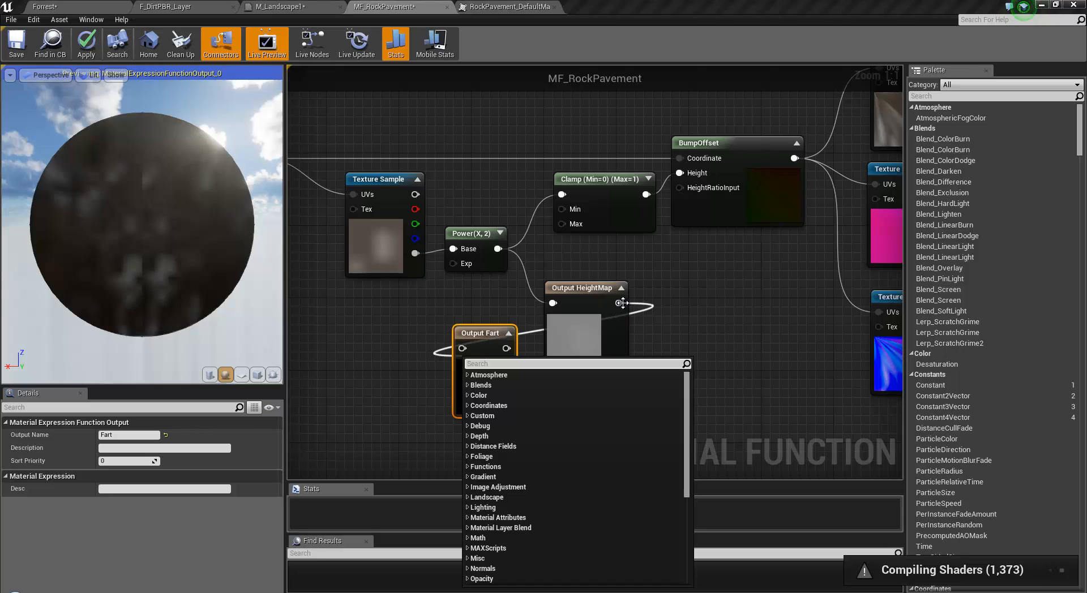
left_click(493, 327)
left_click_drag(480, 332, 688, 286)
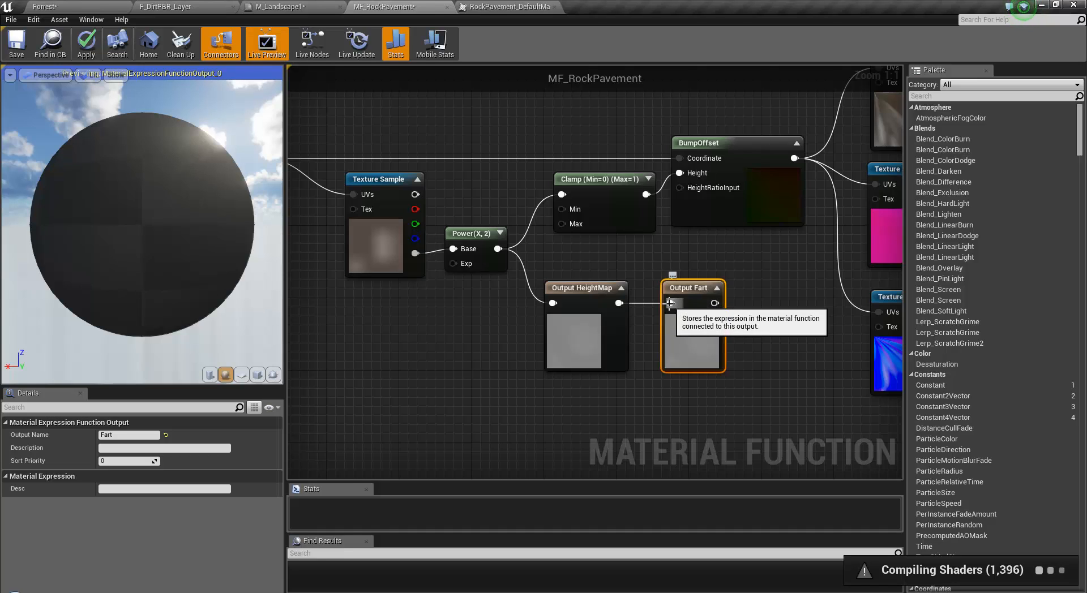
Rewire Output Fart's input to the Texture Sample's alpha, rearrange both output nodes, and view the MF_RockPavement node's outputs in M_Landscape1.
left_click_drag(670, 304, 415, 253)
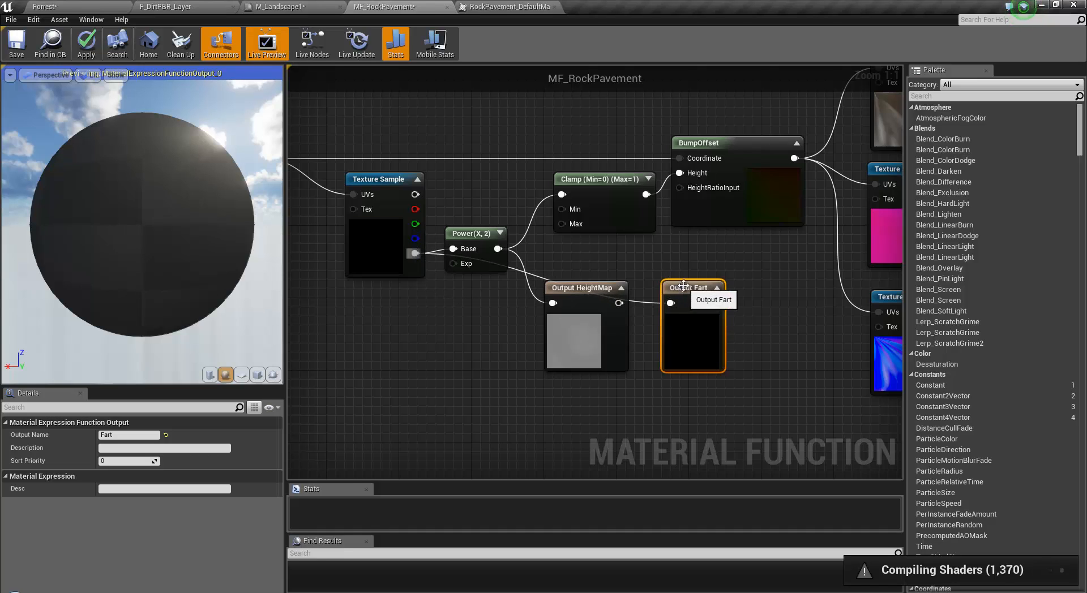
left_click_drag(688, 289, 470, 316)
left_click_drag(578, 291, 595, 273)
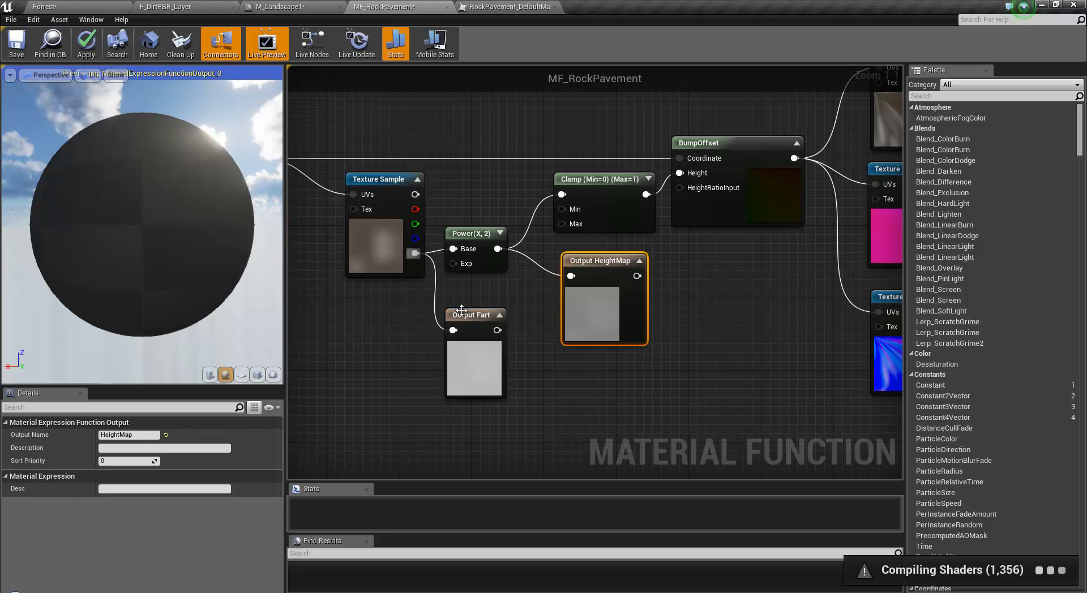
left_click_drag(461, 310, 484, 326)
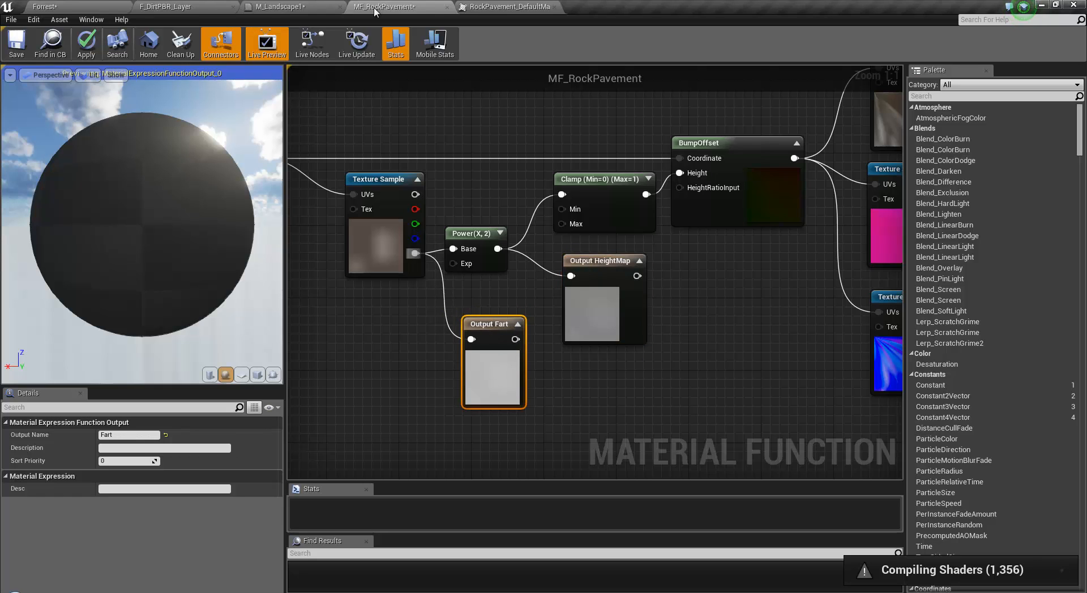
left_click(268, 10)
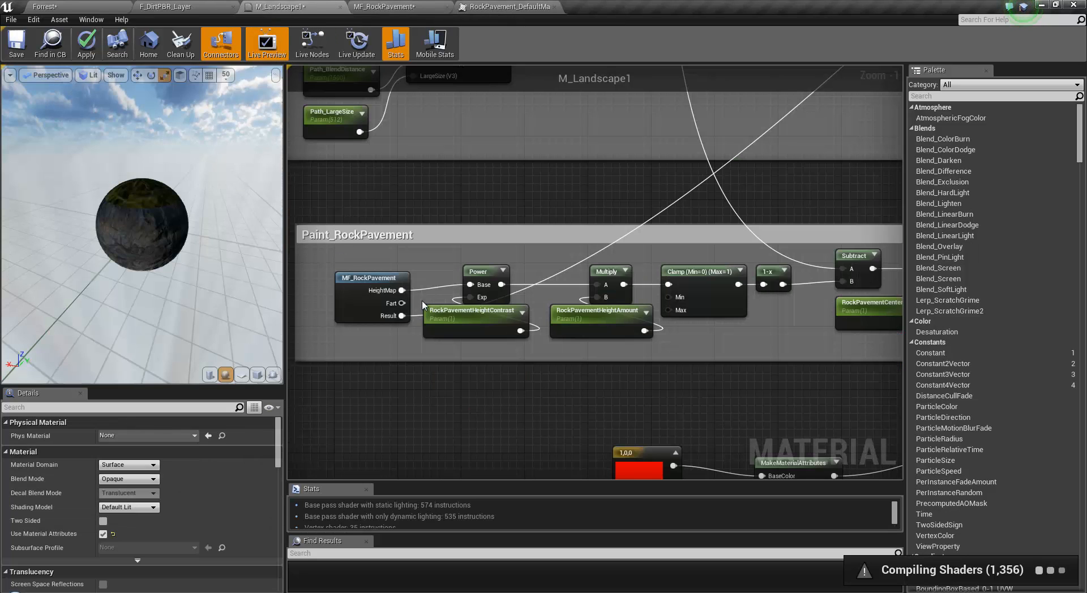
Delete the Output Fart node from MF_RockPavement and apply the changes to the material function.
left_click(417, 7)
key("Delete")
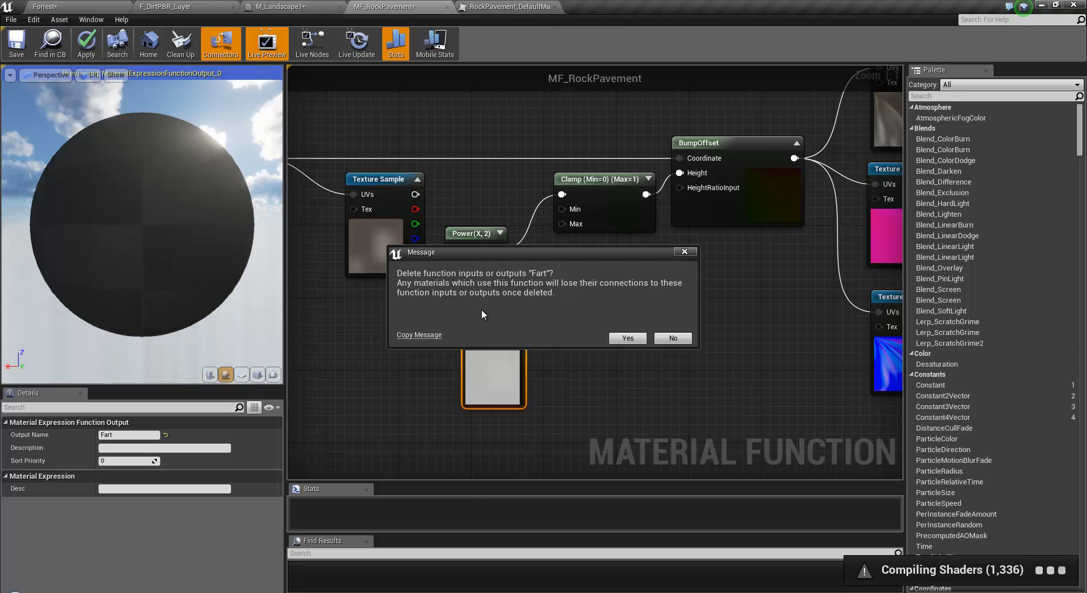
left_click(624, 342)
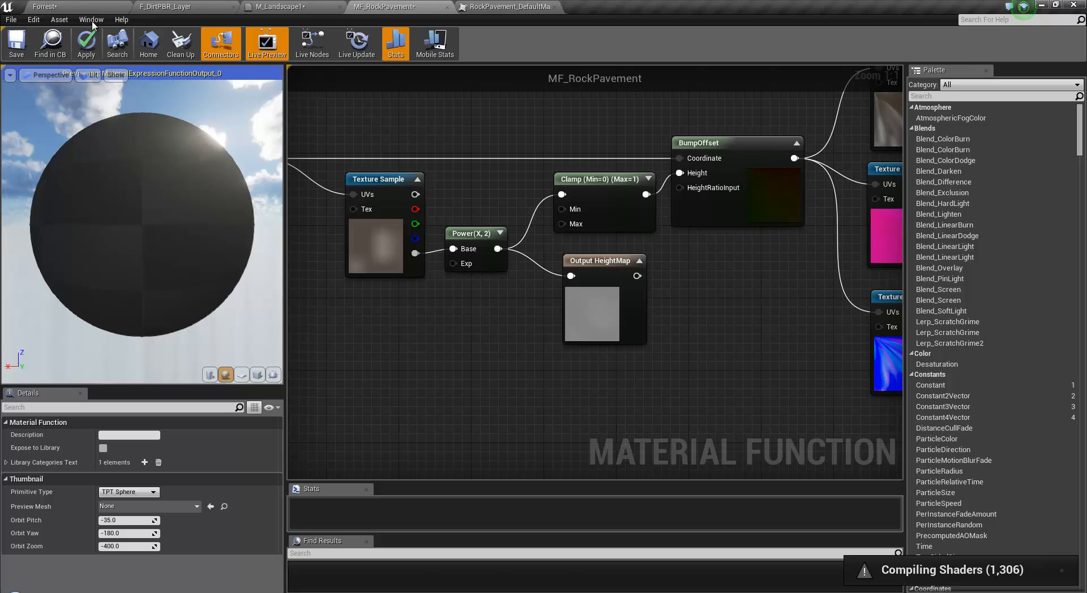
left_click(86, 44)
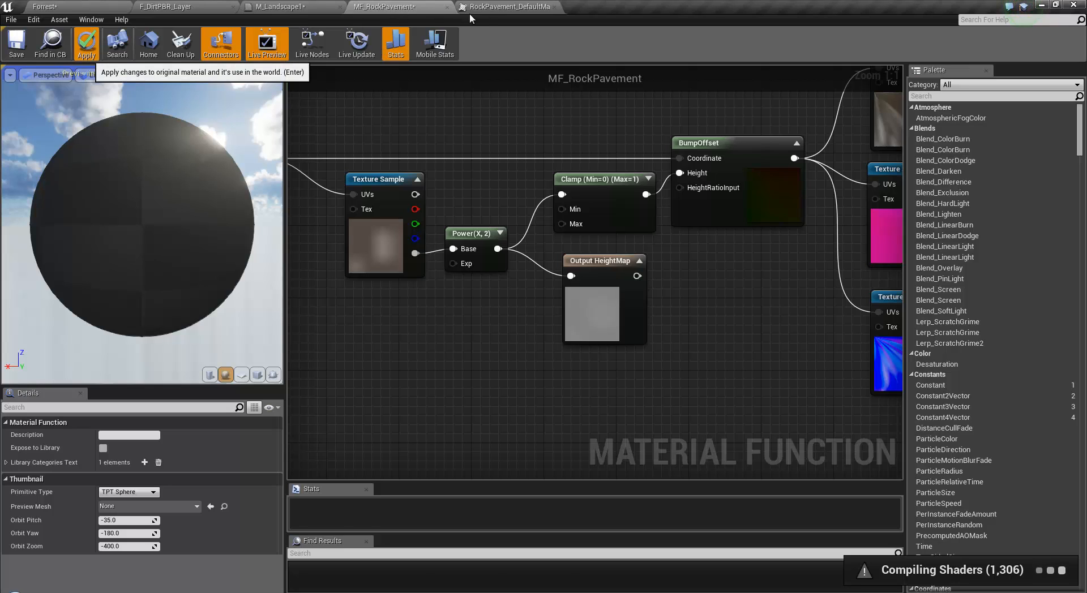
In M_Landscape1, move the final M_Landscape1 material node farther from the last MatLayerBlend_Standard node to make room.
left_click(294, 8)
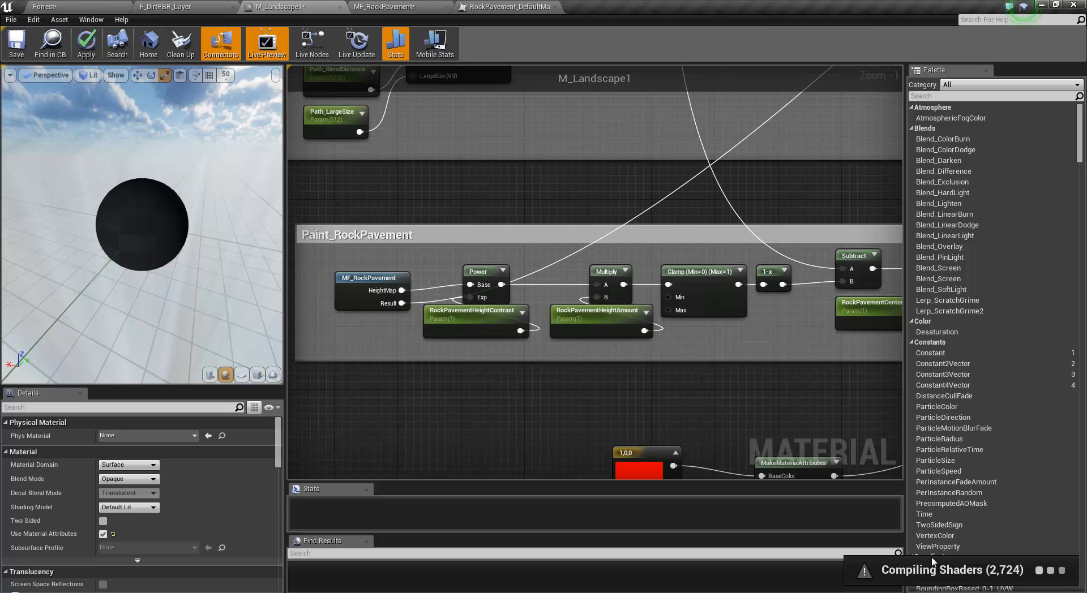
right_click_drag(568, 377, 535, 257)
scroll(535, 257, "down", 4)
right_click_drag(707, 281, 400, 479)
right_click_drag(816, 273, 564, 312)
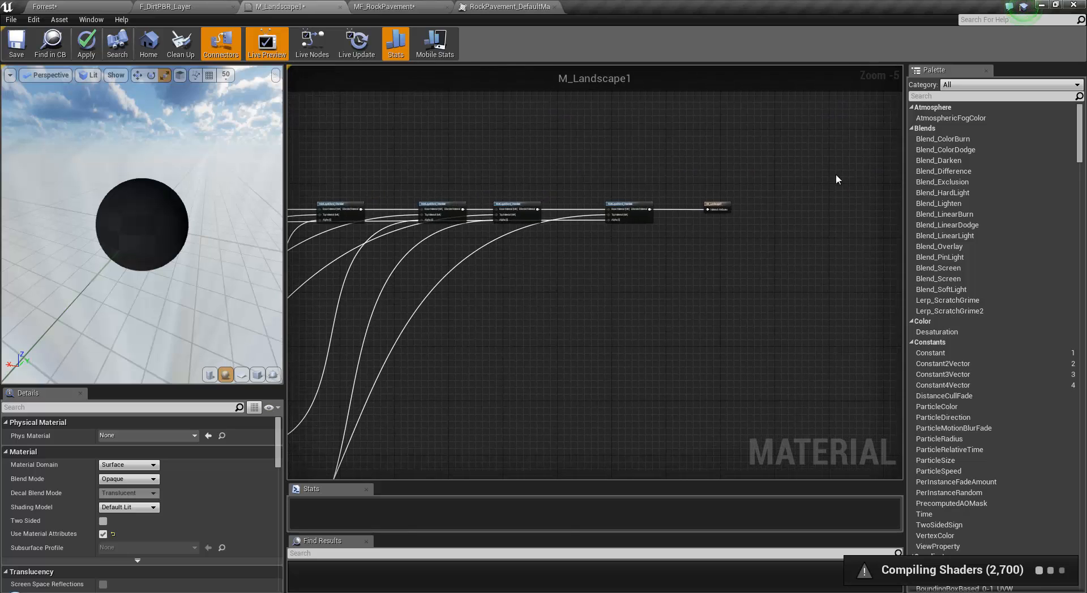
scroll(836, 176, "up", 4)
left_click_drag(568, 243, 797, 243)
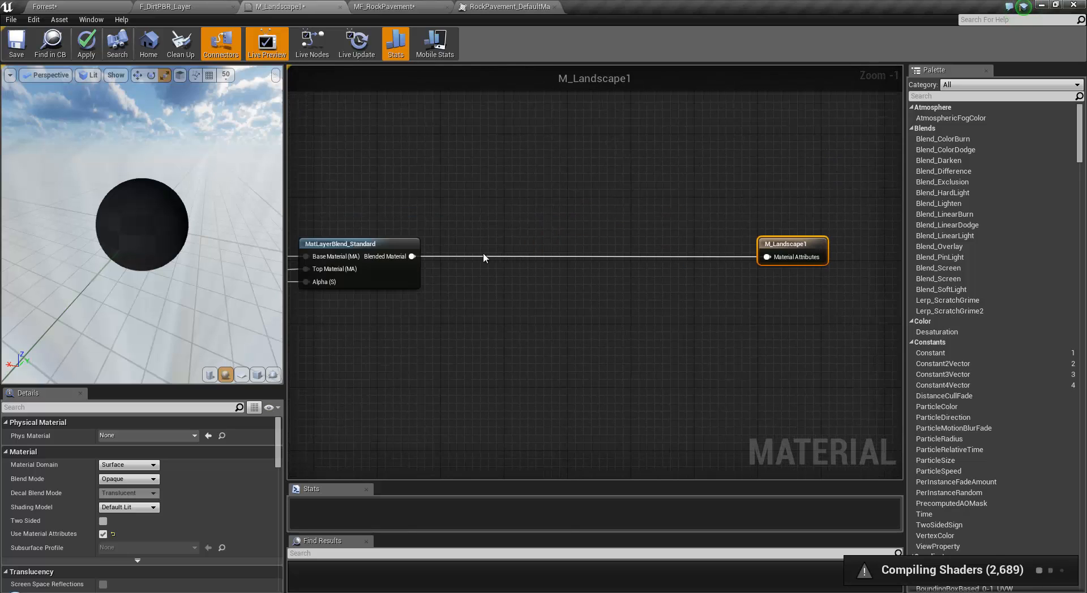
Duplicate the last MatLayerBlend_Standard node twice and place both copies between it and the M_Landscape1 node.
left_click(391, 243)
key("ctrl+w")
left_click_drag(460, 264, 523, 250)
key("ctrl+w")
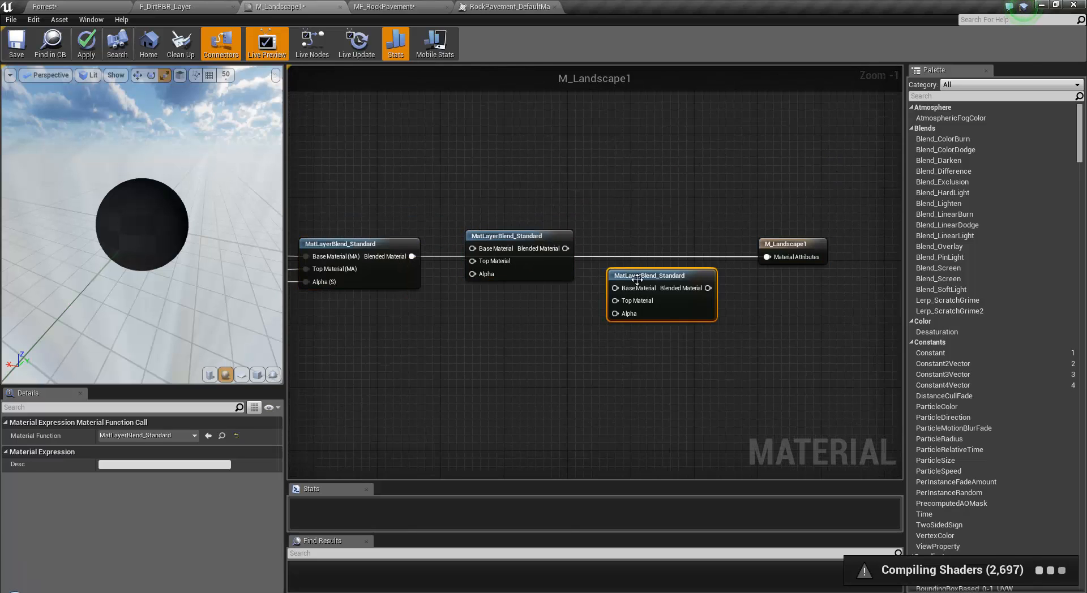
left_click_drag(637, 280, 652, 211)
Examine the Paint_RockPavement height chain from MF_RockPavement through Power and Multiply with their contrast and amount parameters.
scroll(494, 382, "down", 6)
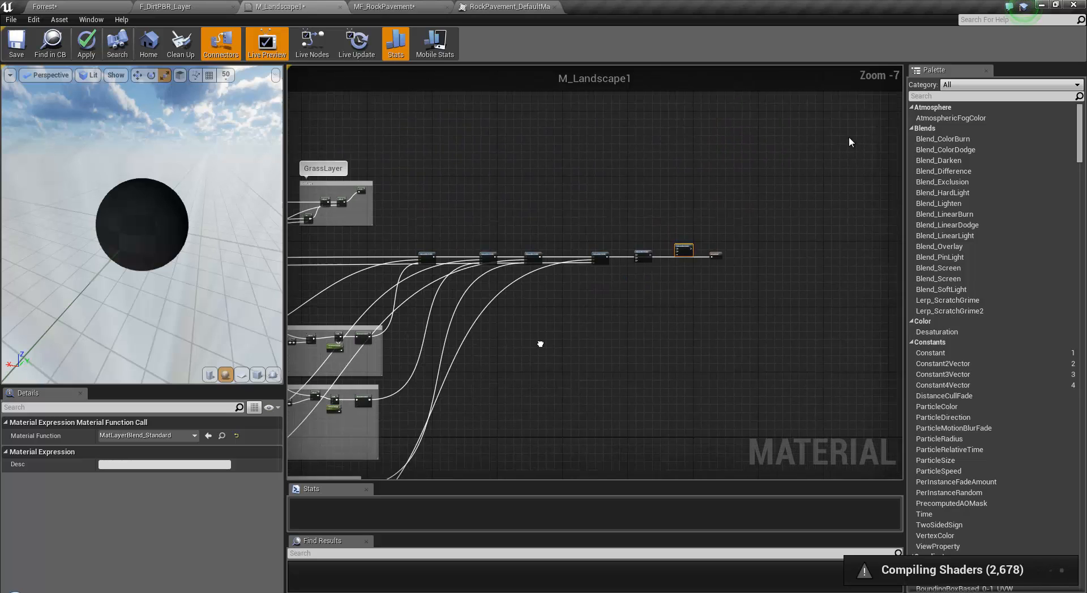
right_click_drag(502, 461, 667, 411)
scroll(538, 294, "up", 4)
right_click_drag(527, 258, 537, 180)
scroll(524, 297, "down", 2)
scroll(460, 292, "up", 5)
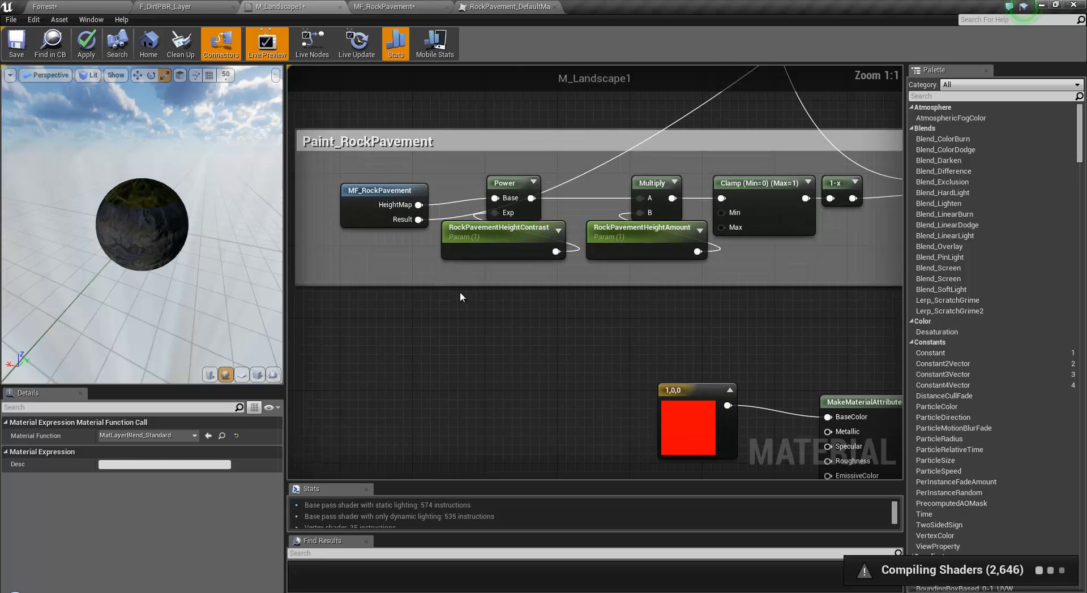
right_click_drag(486, 257, 485, 279)
left_click_drag(391, 213, 381, 204)
left_click_drag(485, 197, 534, 310)
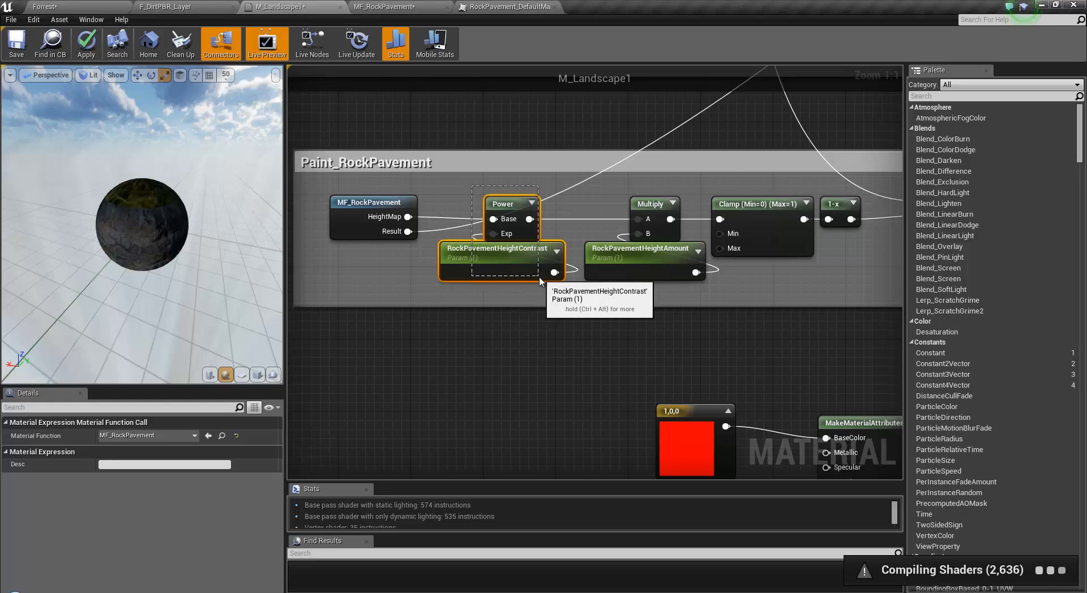
right_click_drag(586, 319, 539, 334)
left_click_drag(581, 309, 614, 201)
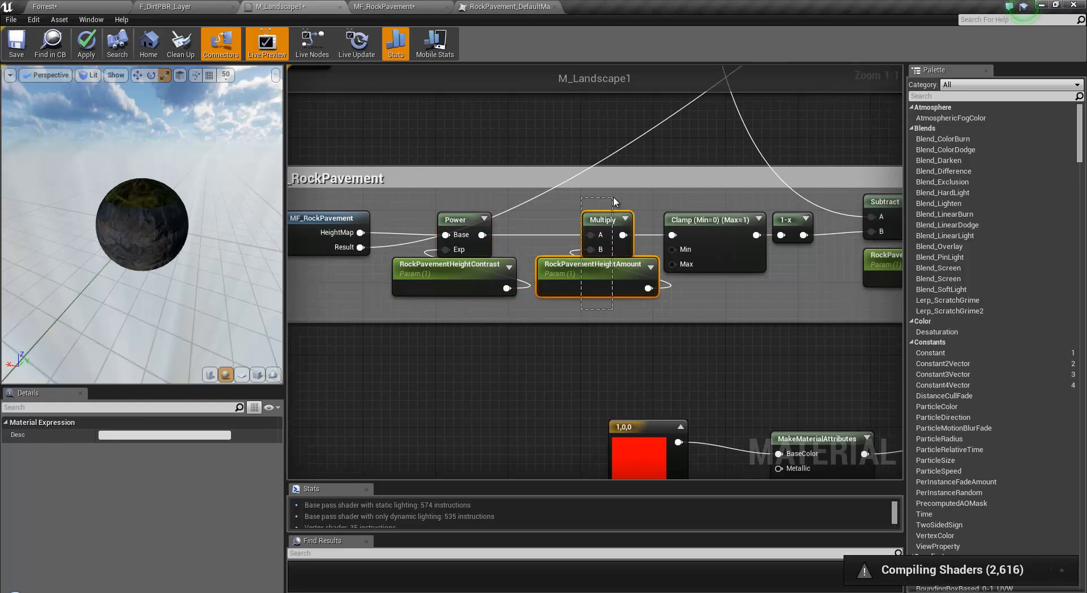
Examine the rest of the Paint_RockPavement chain: the Clamp, 1-x, Subtract and Divide nodes.
right_click_drag(767, 285, 671, 307)
left_click_drag(618, 332, 626, 223)
mouse_move(737, 324)
right_mouse_down()
mouse_move(692, 330)
mouse_move(742, 329)
right_mouse_up()
left_click(651, 251)
right_click_drag(605, 331, 699, 327)
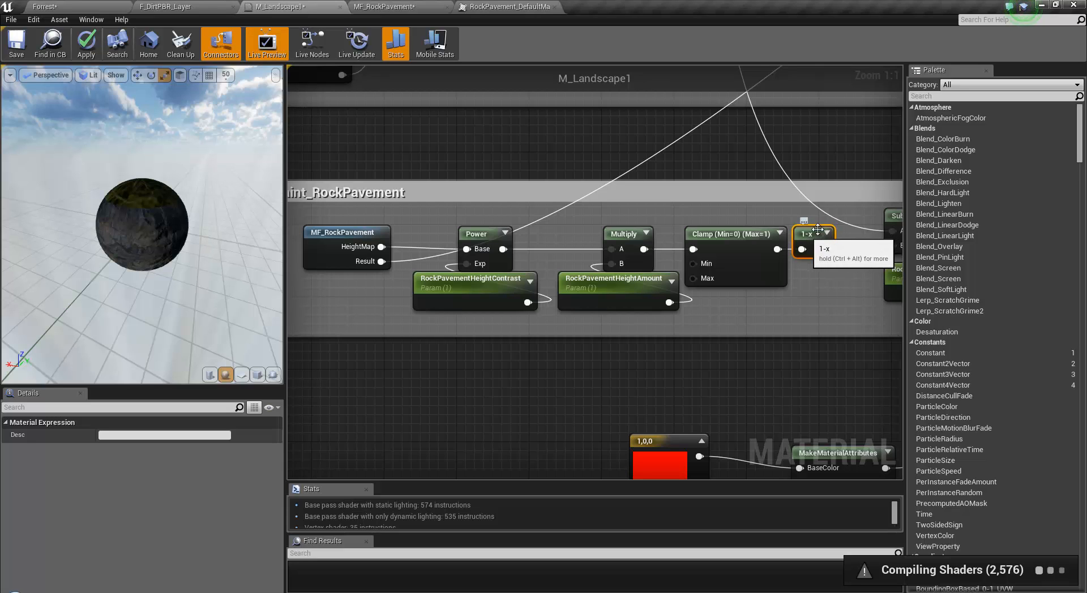
right_click_drag(779, 316, 734, 311)
right_click_drag(793, 292, 476, 314)
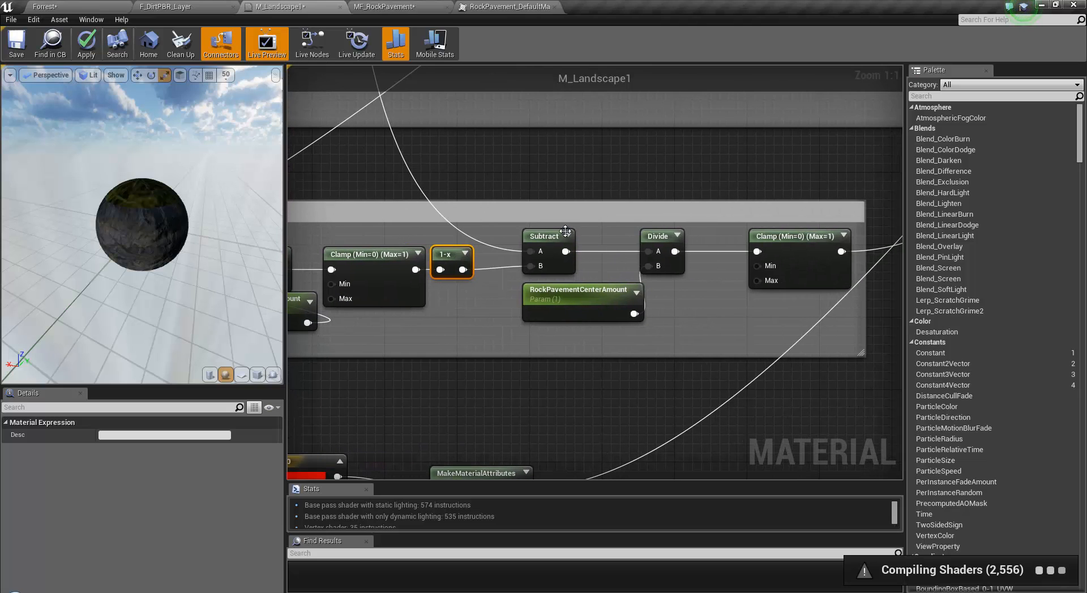
Trace the graph from the LayerBlends group to Paint_DirtPath and Paint_StonePath, examining the StonePath chain into its Subtract node.
right_click_drag(509, 150, 632, 403)
scroll(633, 403, "down", 3)
right_click_drag(550, 148, 502, 257)
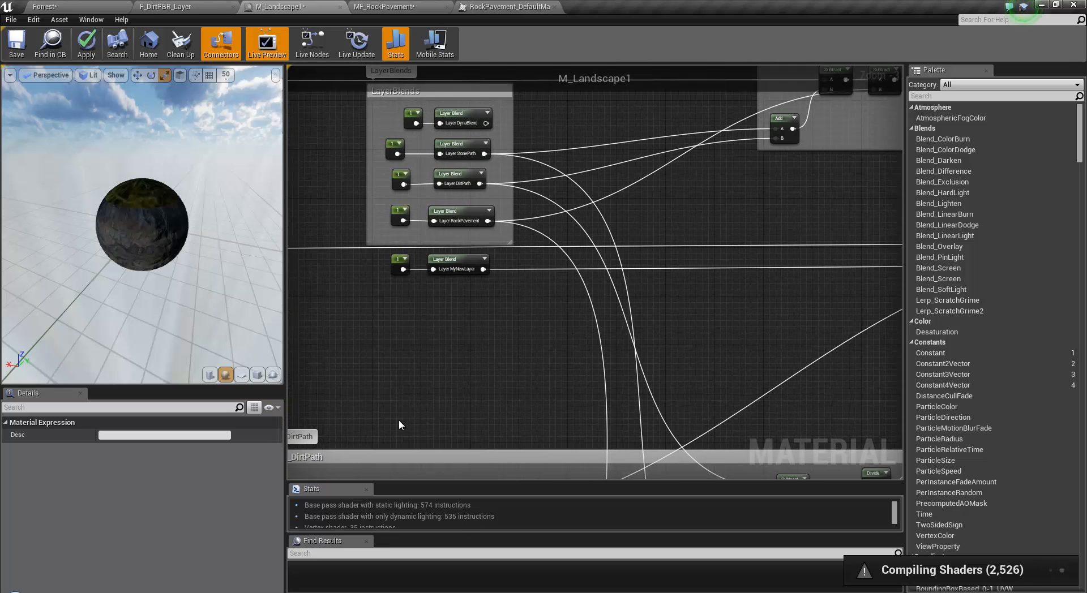
scroll(611, 364, "down", 5)
right_click_drag(348, 371, 816, 226)
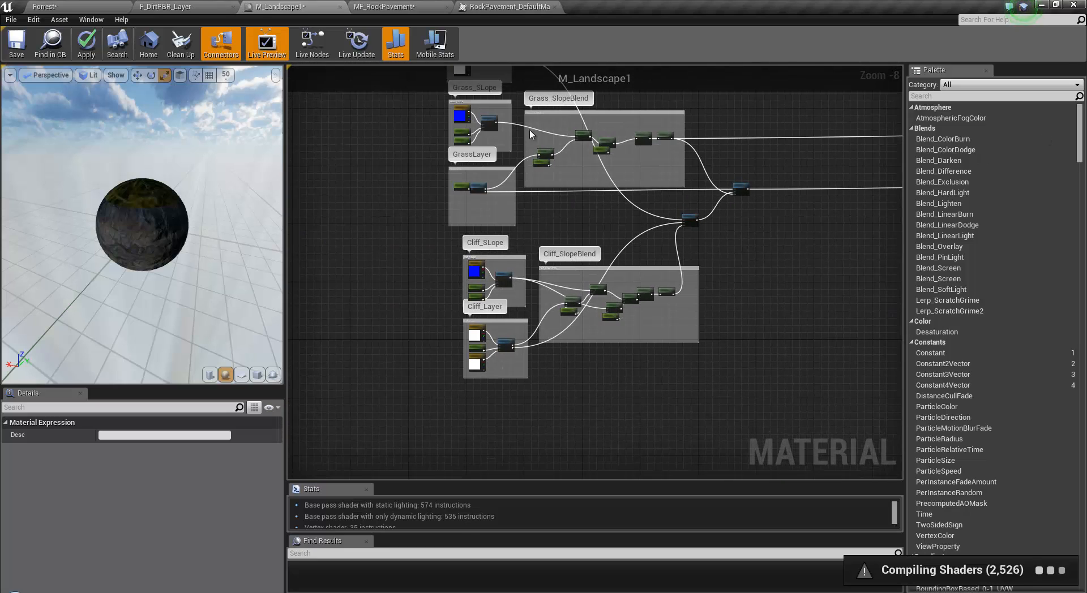
right_click_drag(741, 308, 0, 91)
scroll(451, 243, "up", 3)
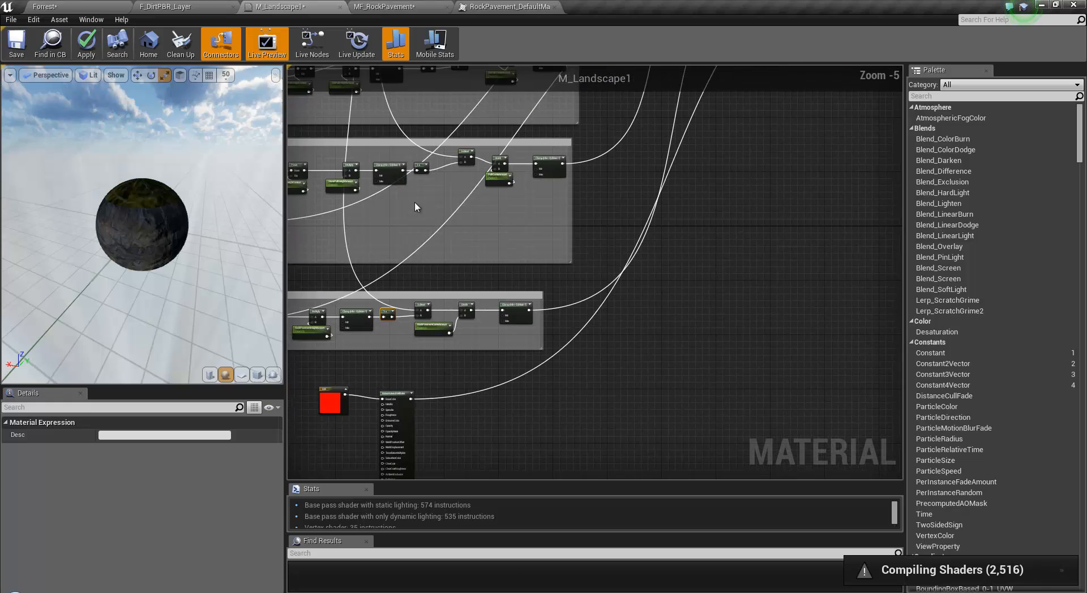
mouse_move(415, 204)
right_mouse_down()
mouse_move(772, 497)
mouse_move(769, 472)
right_mouse_up()
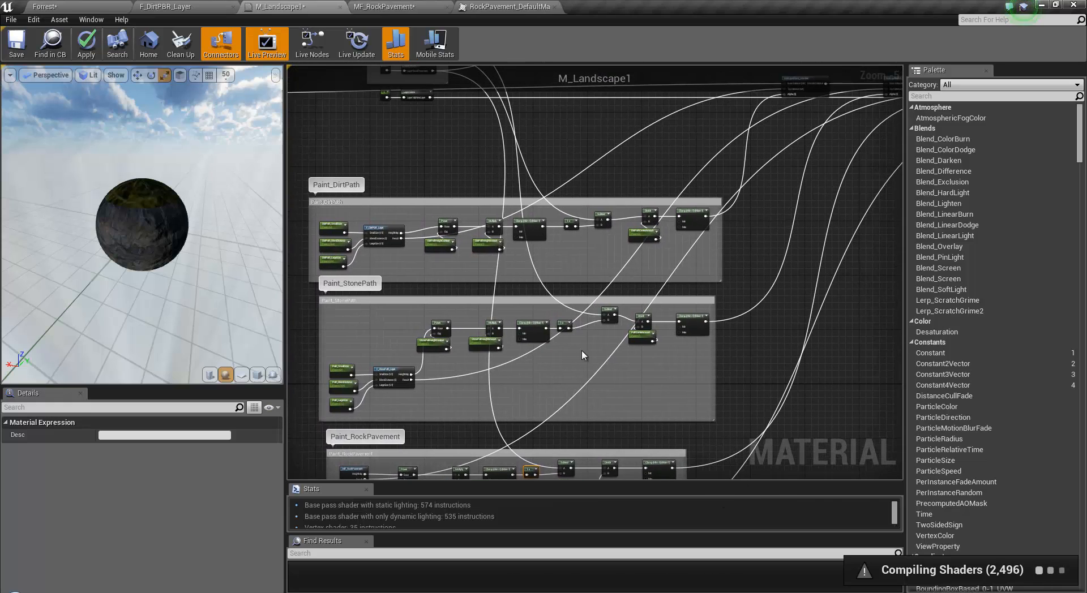
scroll(602, 321, "up", 5)
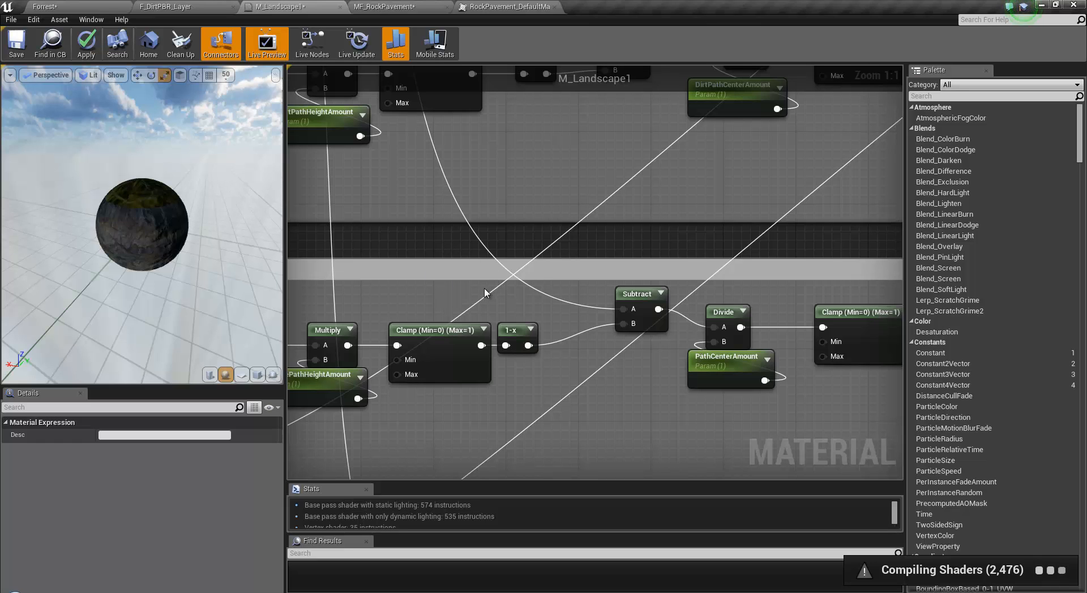
right_click_drag(394, 418, 577, 315)
scroll(578, 315, "down", 2)
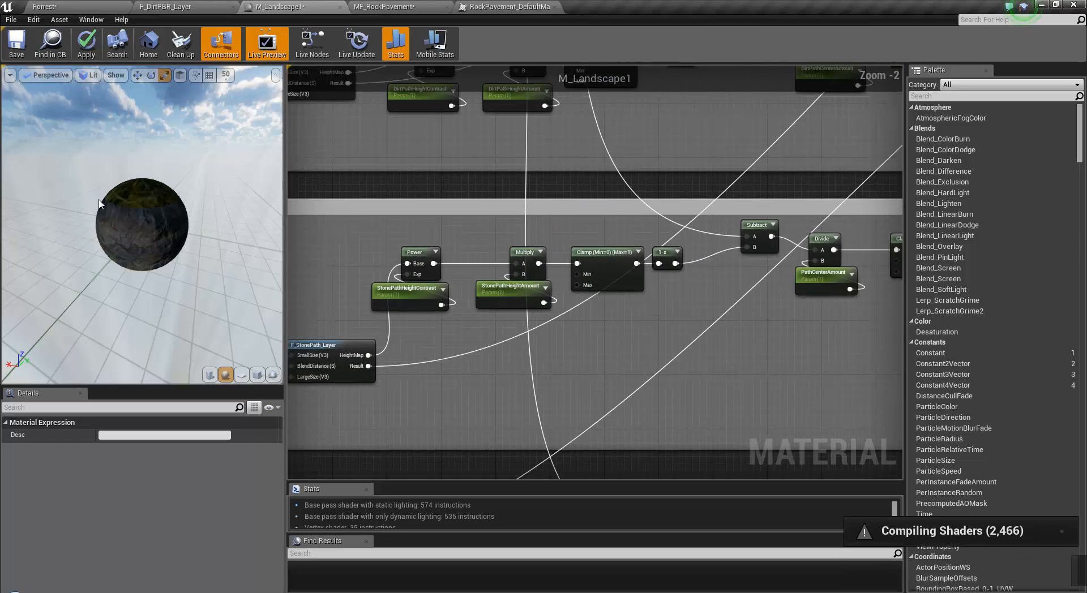
Switch to the Forrest level and look around the landscape toward the cliffs.
left_click(109, 6)
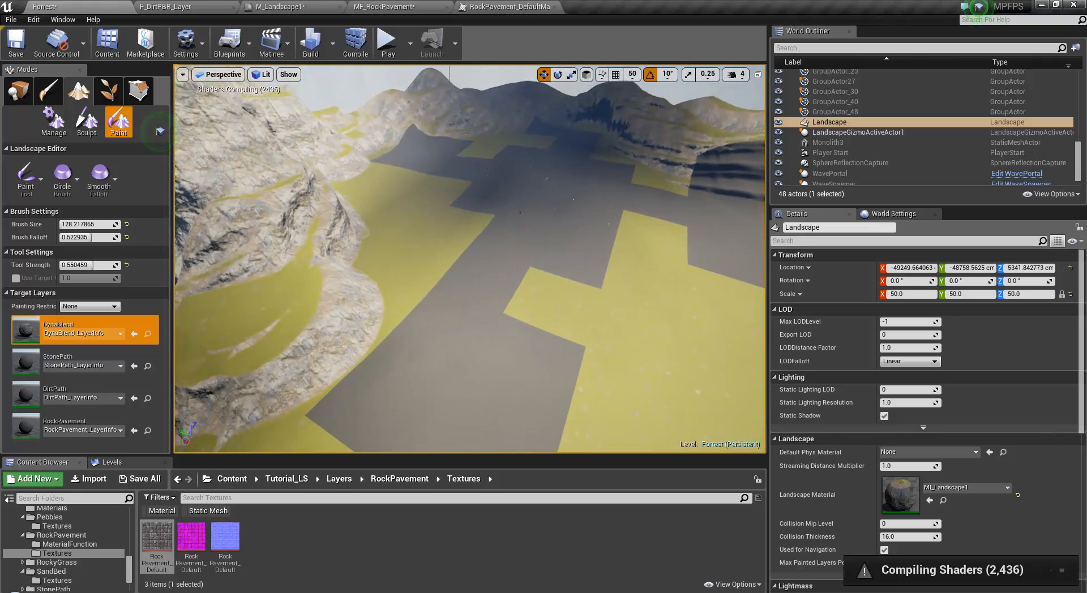
right_click_drag(632, 297, 0, 193)
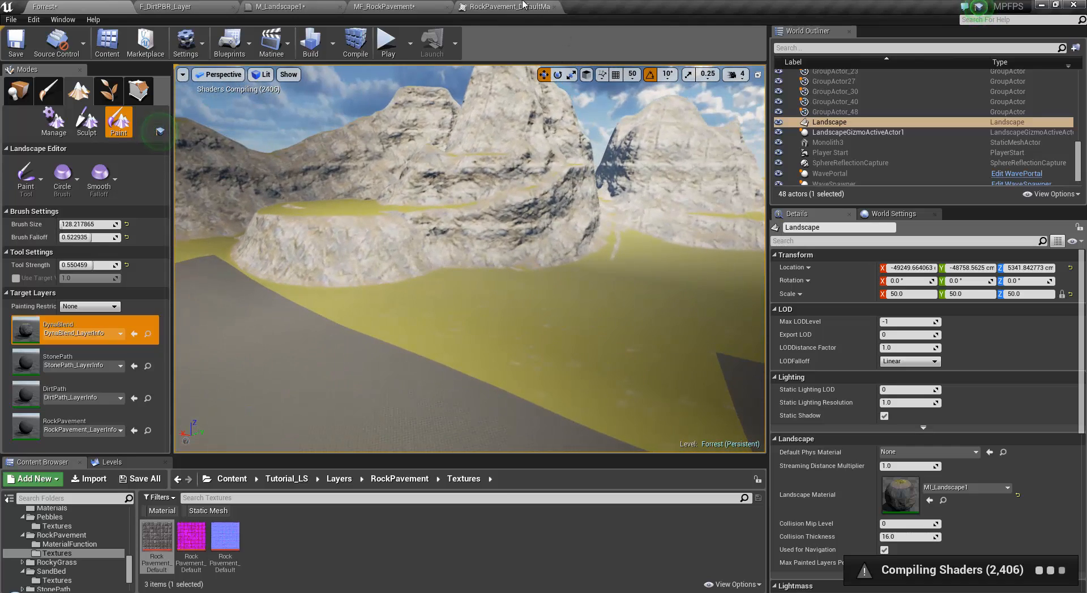
left_click(510, 7)
In M_Landscape1, set the description of the Paint_StonePath Subtract node to "A = Main Alpha Source".
left_click(257, 7)
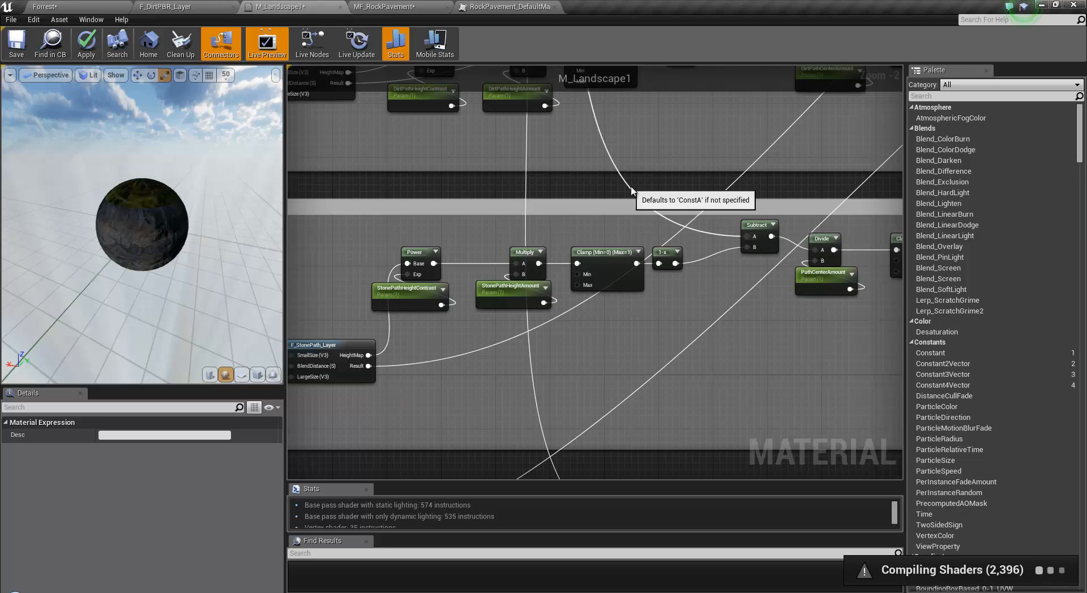
right_click_drag(671, 172, 560, 211)
scroll(658, 309, "up", 2)
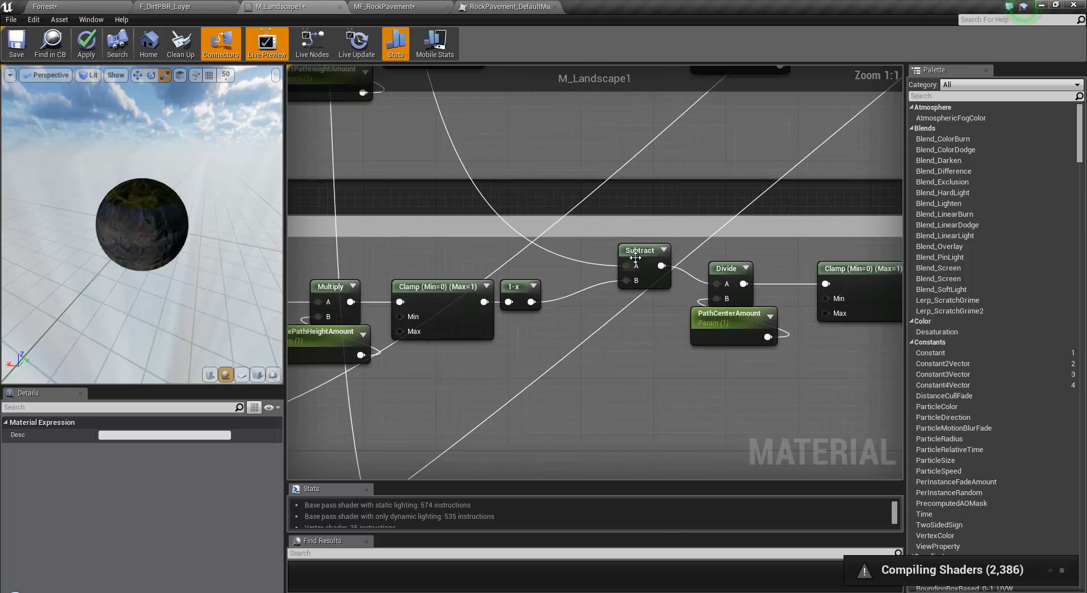
left_click(630, 258)
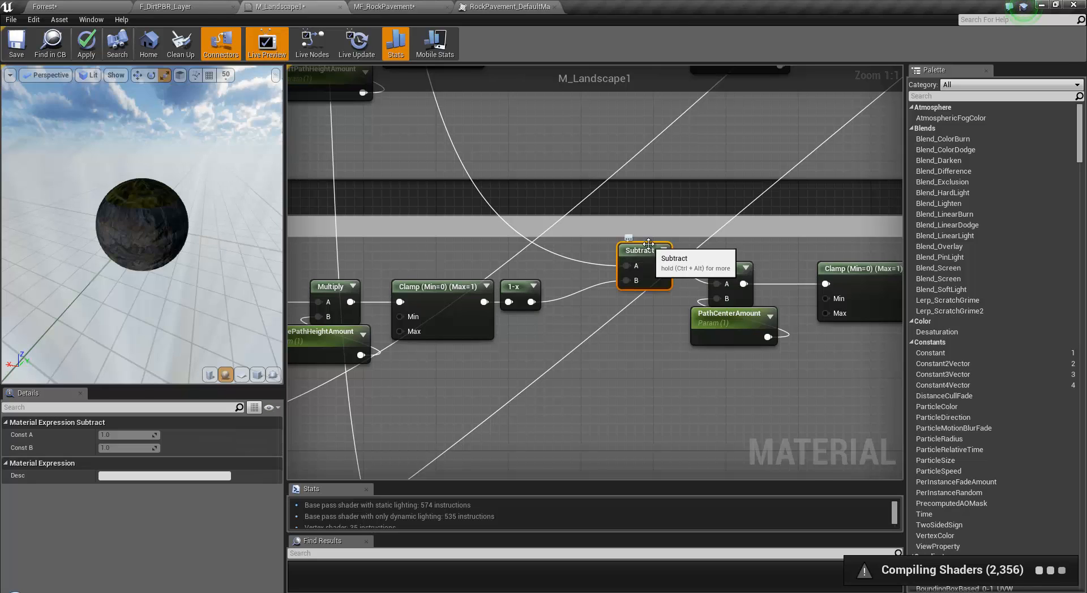
left_click(115, 475)
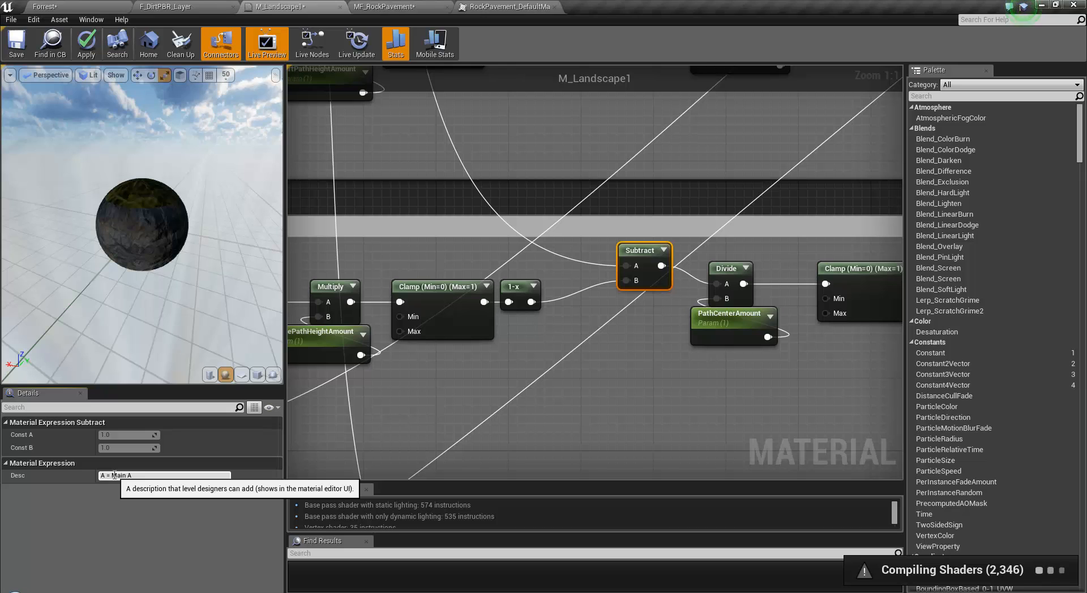
type("A = Main Alpha Source")
key("Return")
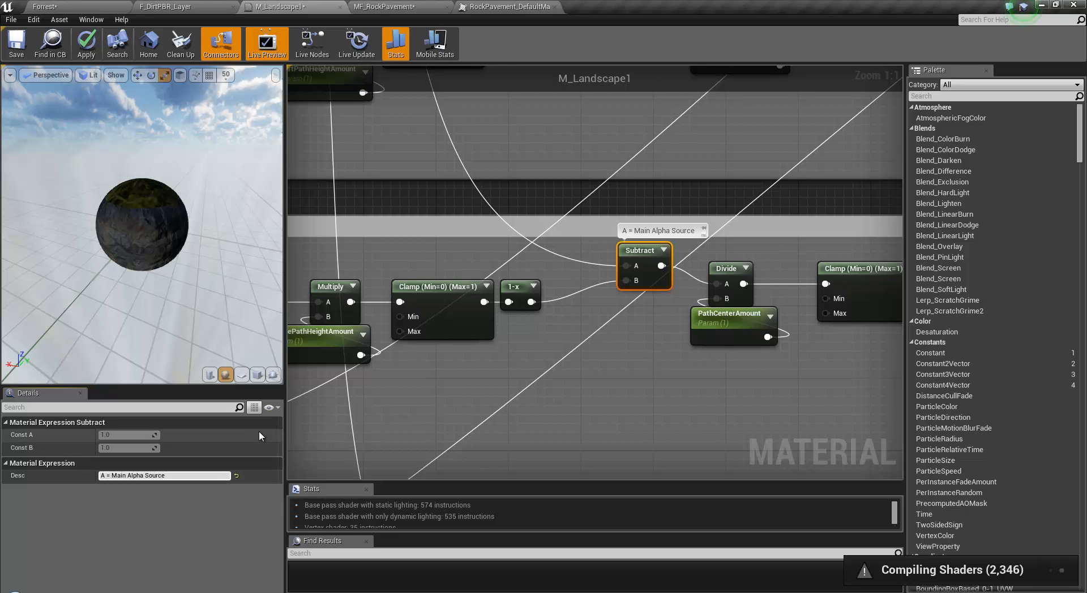
Review the Paint_StonePath chain back to F_StonePath_Layer and return to the Forrest level.
right_click_drag(575, 315, 798, 274)
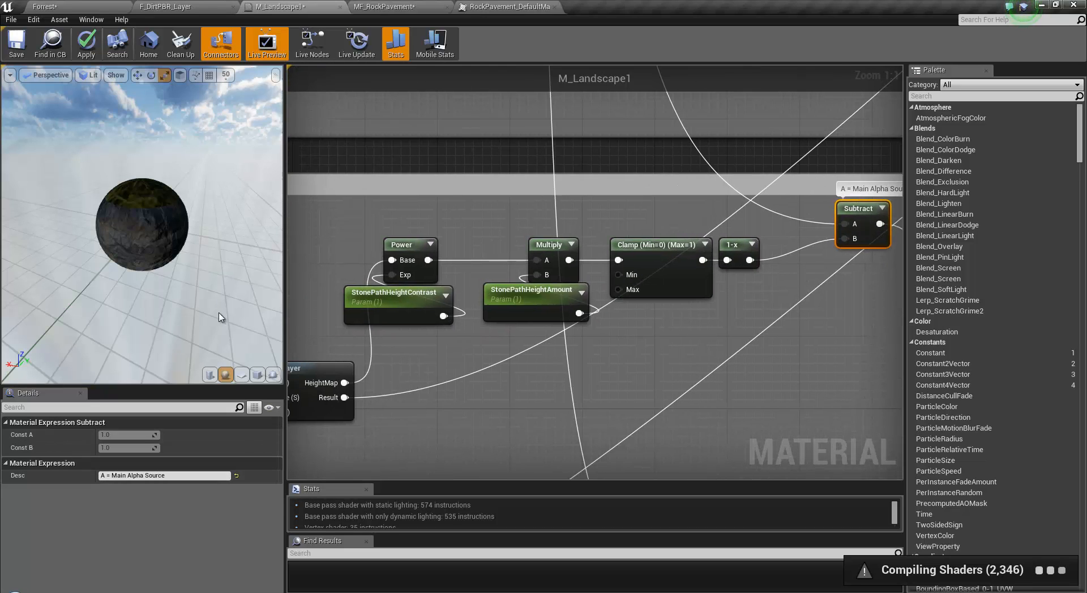
right_click_drag(386, 415, 600, 344)
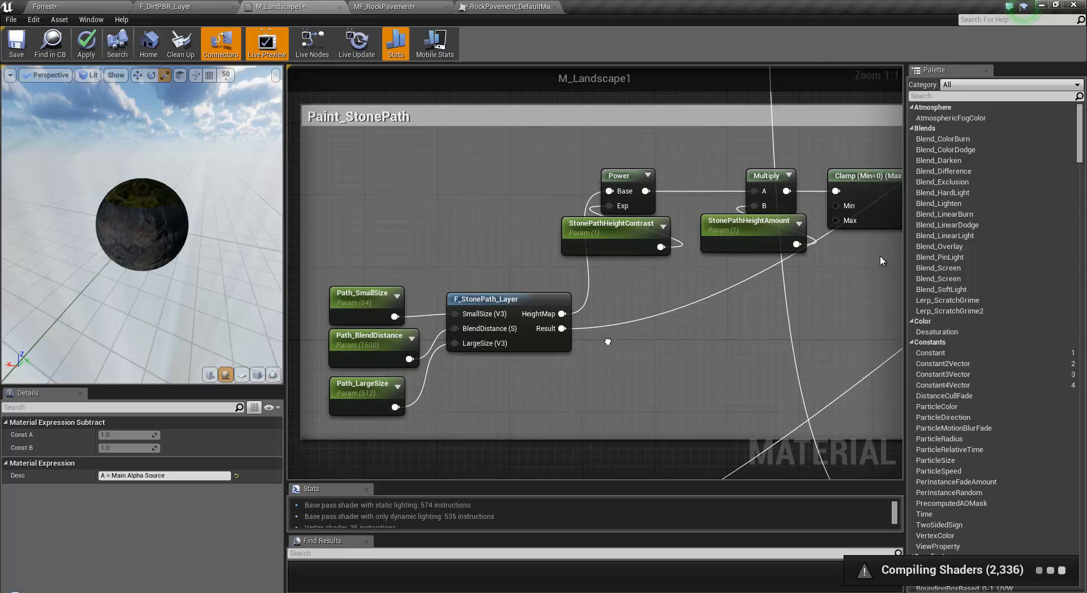
left_click(79, 6)
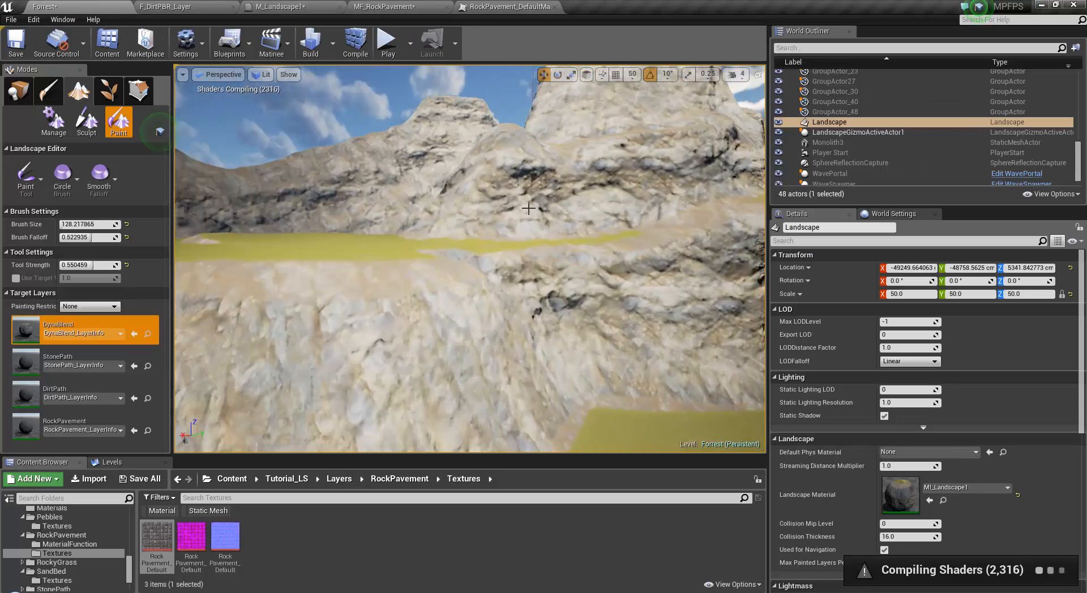
Switch back to M_Landscape1 and examine the Paint_StonePath height chain from Power through Multiply and Clamp to the 1-x node.
right_click_drag(528, 209, 415, 182)
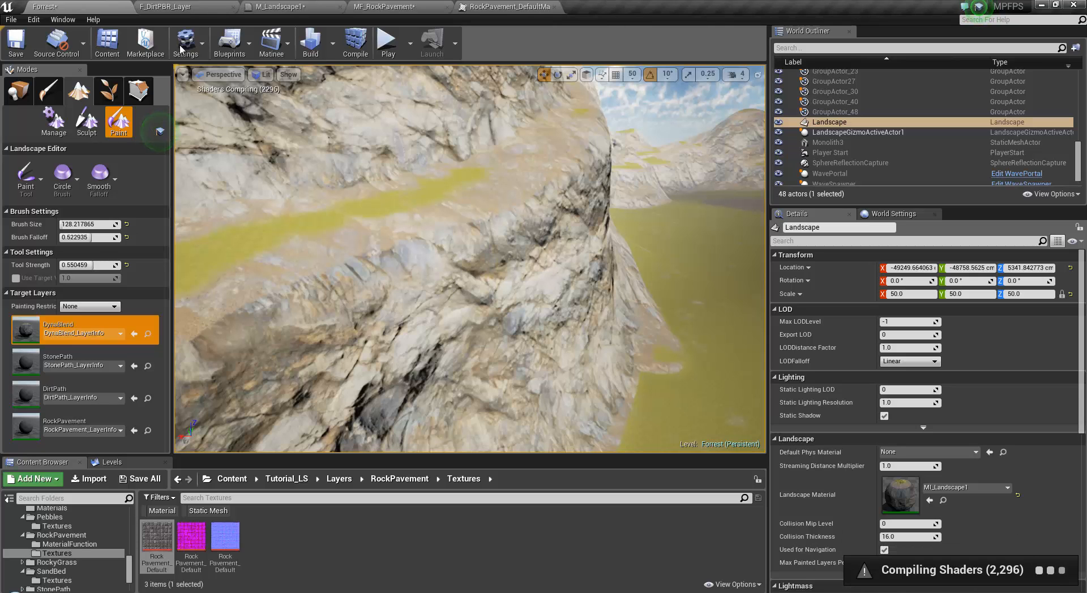
left_click(291, 8)
right_click_drag(728, 371, 634, 257)
scroll(640, 258, "down", 5)
right_click_drag(694, 287, 207, 261)
scroll(586, 295, "down", 4)
mouse_move(630, 207)
right_mouse_down()
mouse_move(549, 309)
mouse_move(862, 171)
right_mouse_up()
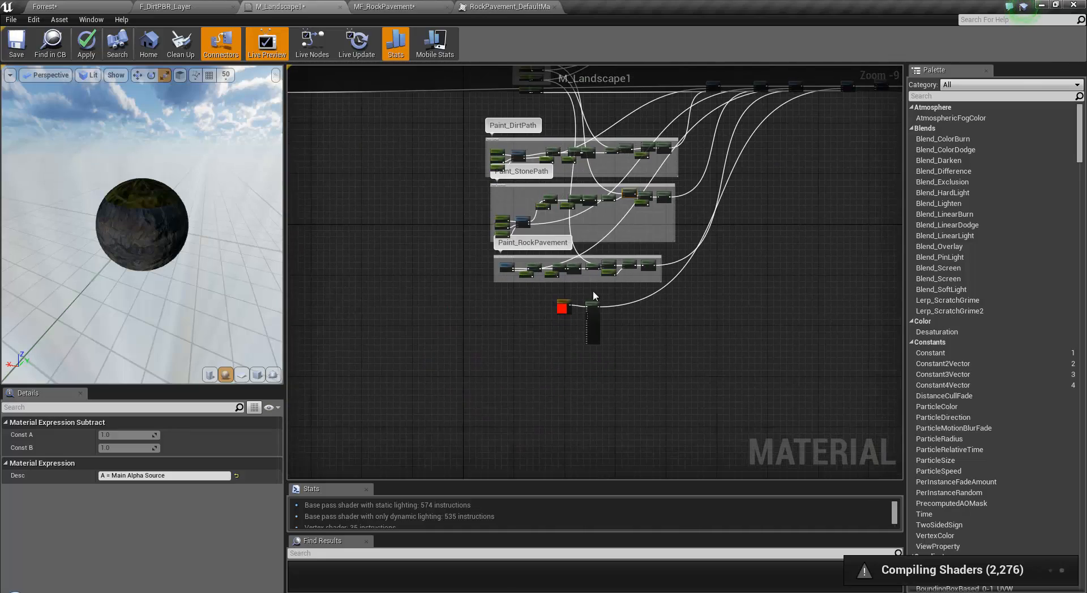
scroll(522, 288, "up", 4)
scroll(535, 195, "up", 5)
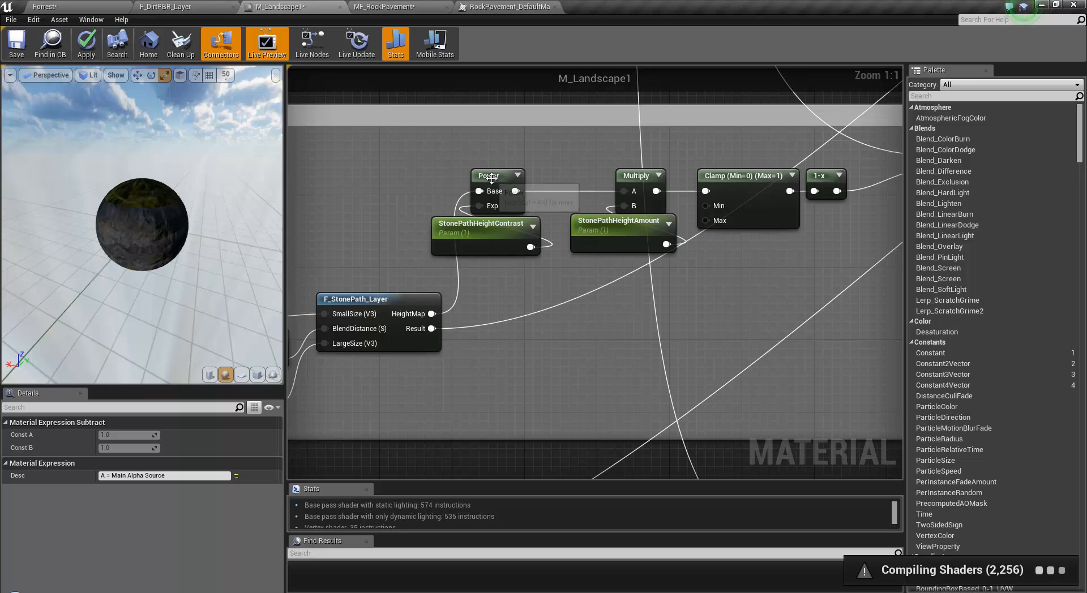
right_click_drag(822, 176, 647, 207)
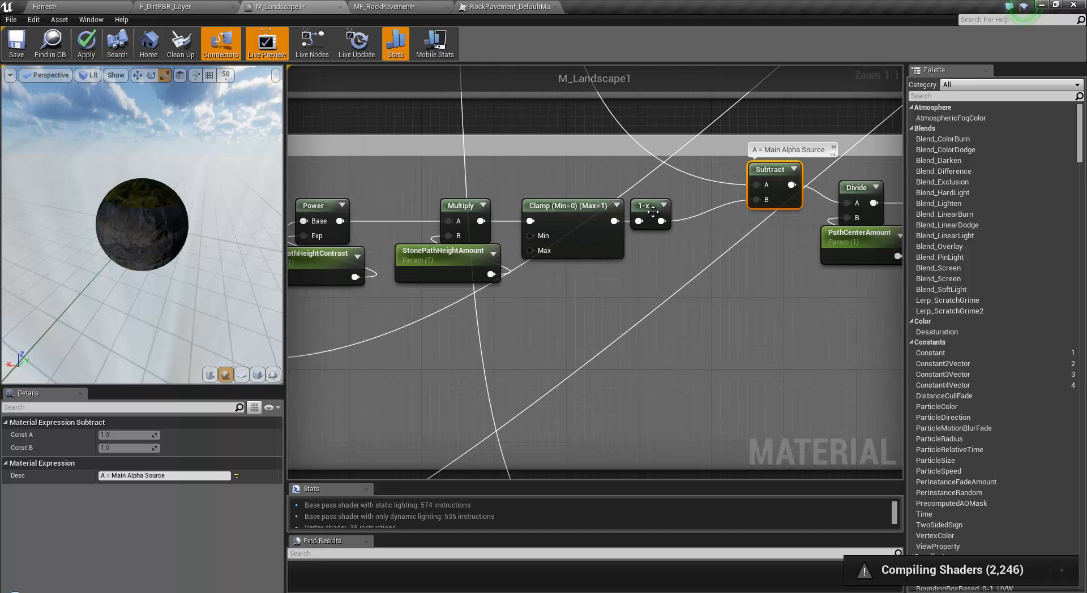
right_click_drag(604, 334, 476, 365)
Reposition the Subtract node and the Divide node with its PathCenterAmount parameter inside the Paint_StonePath group.
left_click_drag(642, 204, 596, 194)
right_click_drag(645, 306, 479, 326)
left_click_drag(610, 225, 621, 221)
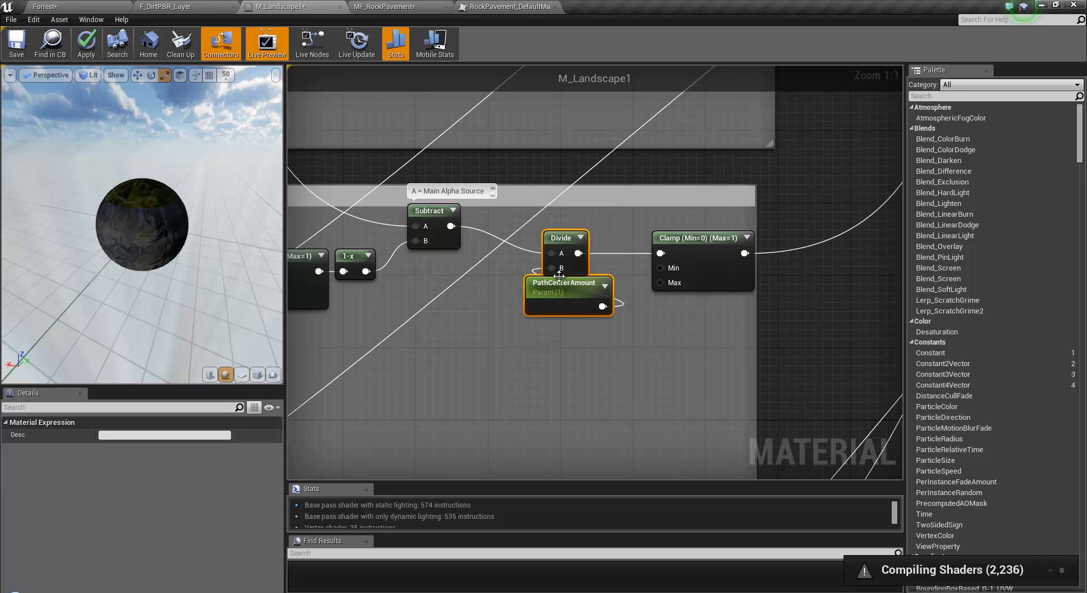
Follow the Paint_StonePath chain from Divide through its final Clamp to the MatLayerBlend_Standard nodes.
right_click_drag(697, 249, 552, 265)
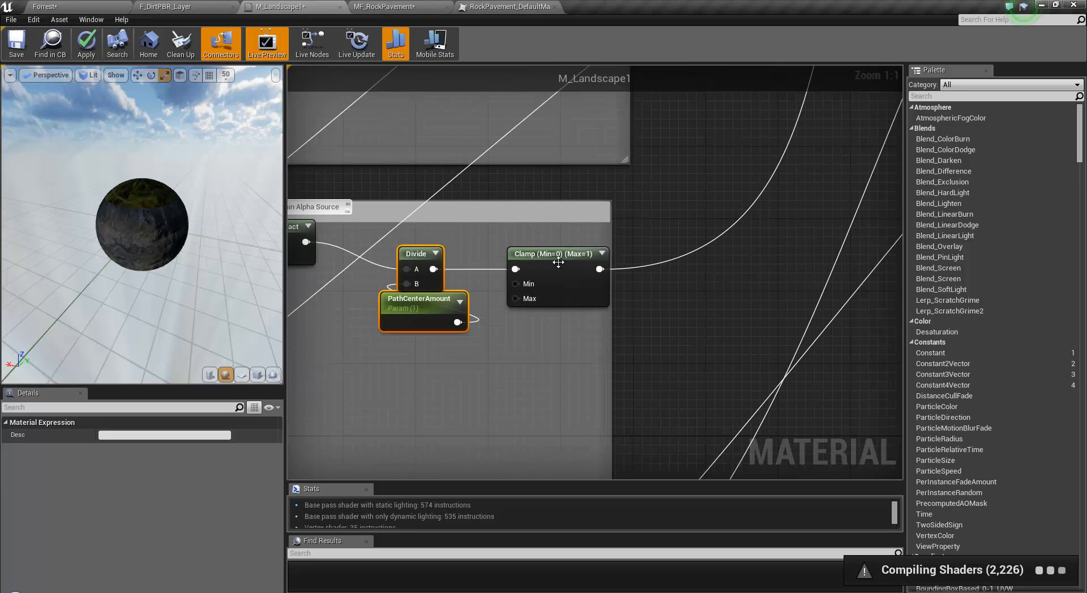
left_click(550, 262)
scroll(639, 214, "down", 4)
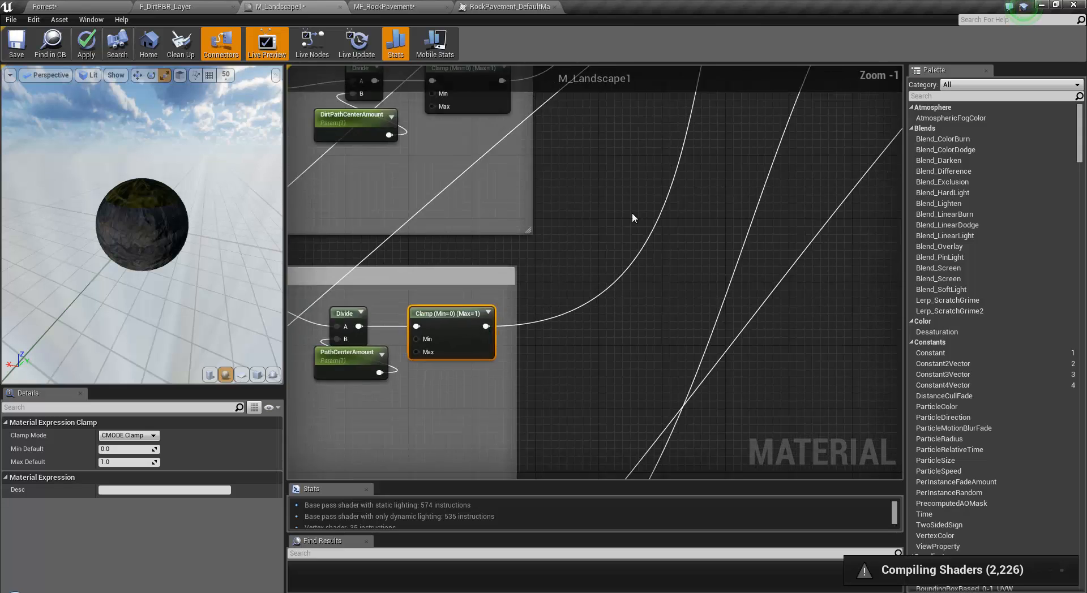
right_click_drag(639, 289, 835, 142)
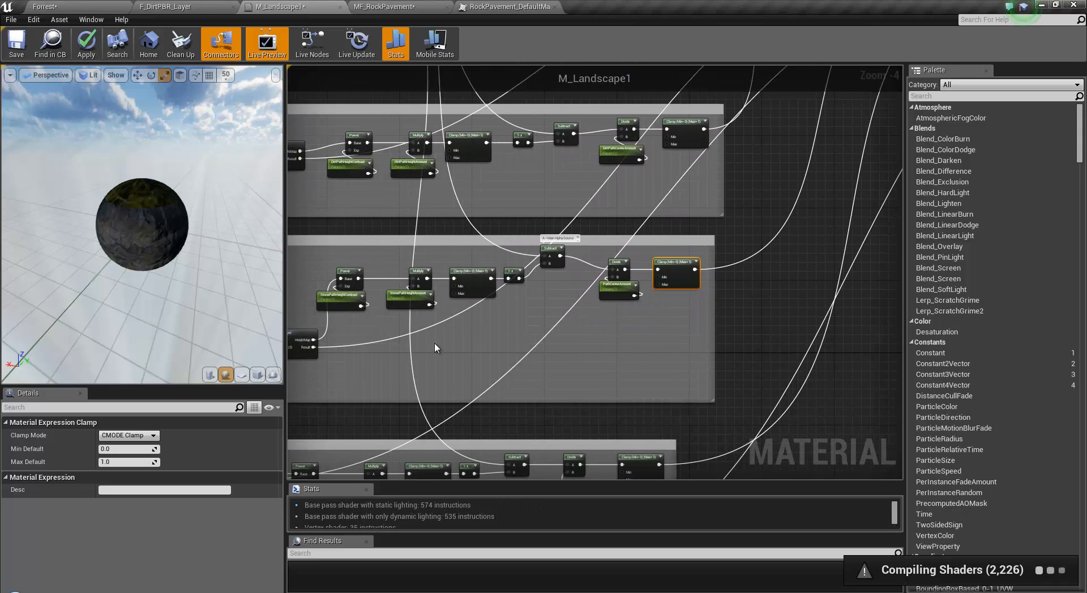
right_click_drag(483, 324, 637, 321)
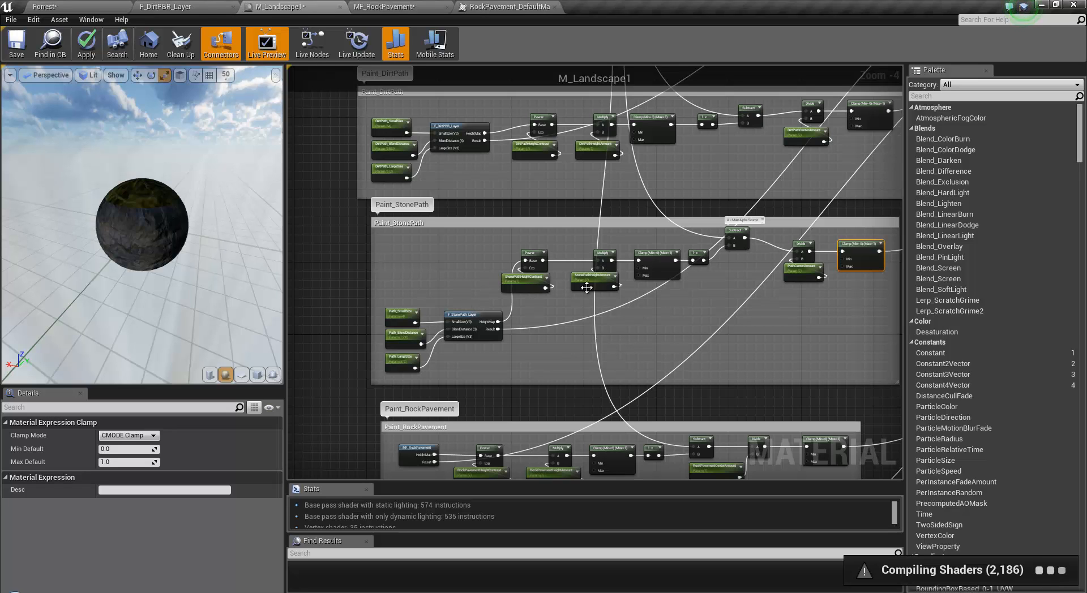
right_click_drag(660, 325, 470, 382)
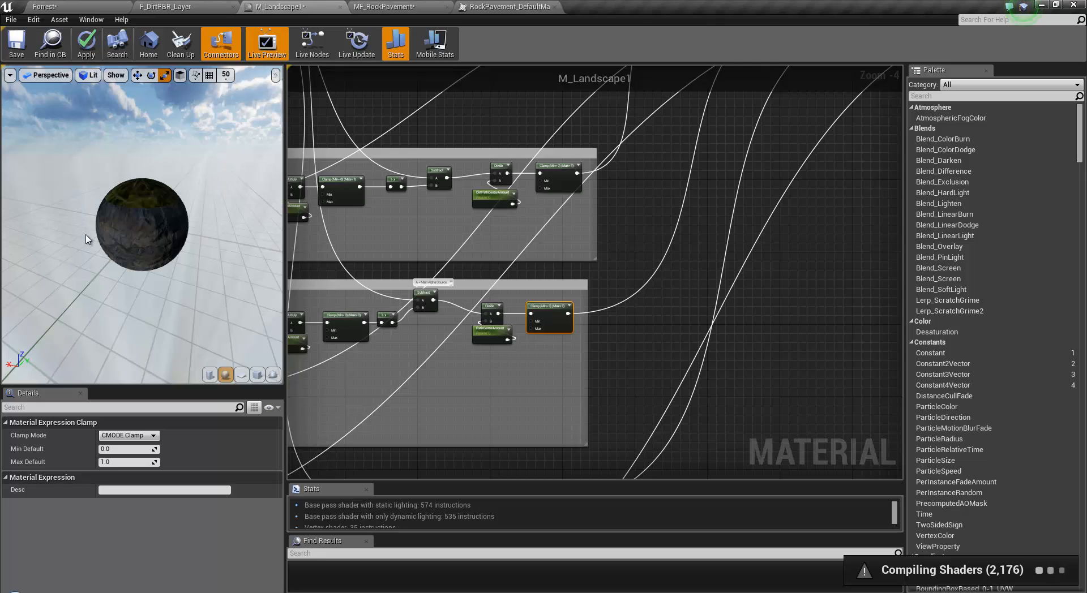
right_click_drag(708, 198, 616, 387)
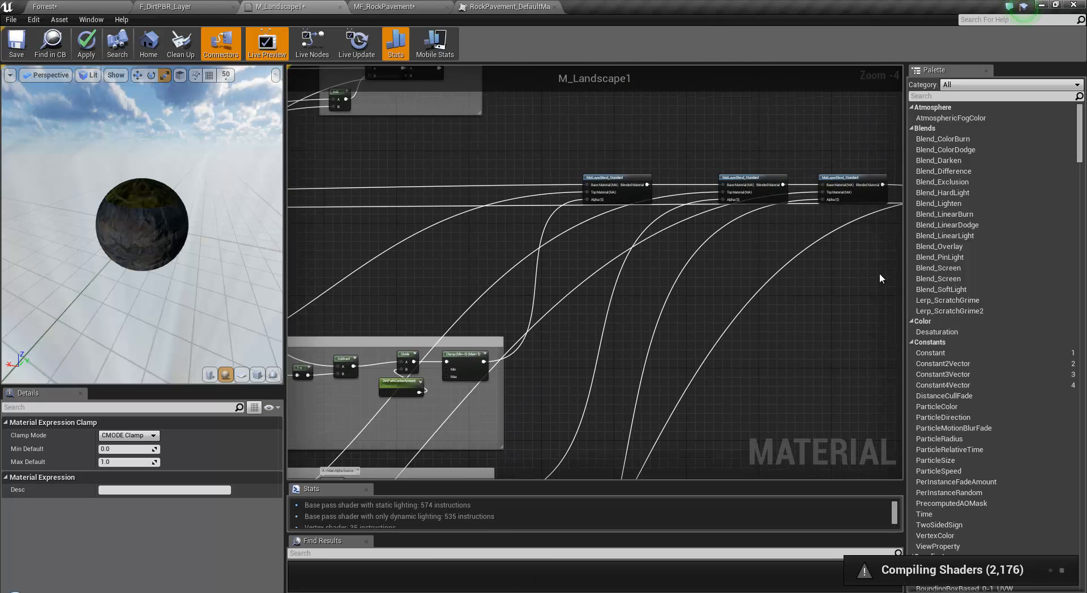
Delete the two unused MatLayerBlend_Standard nodes before the material output and nudge the last remaining blend node down slightly.
right_click_drag(853, 275, 533, 304)
left_click_drag(647, 299, 872, 163)
right_click_drag(701, 374, 542, 351)
left_click_drag(615, 110, 652, 180)
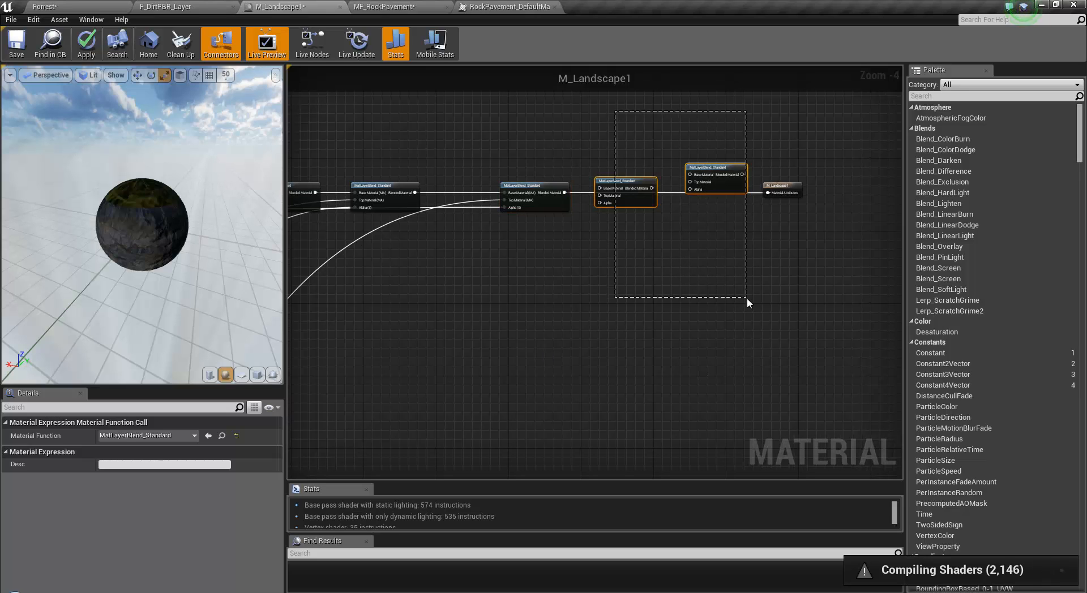
left_click_drag(746, 298, 746, 298)
key("Delete")
mouse_move(536, 186)
left_mouse_down()
mouse_move(536, 132)
mouse_move(520, 203)
mouse_move(541, 238)
mouse_move(539, 205)
left_mouse_up()
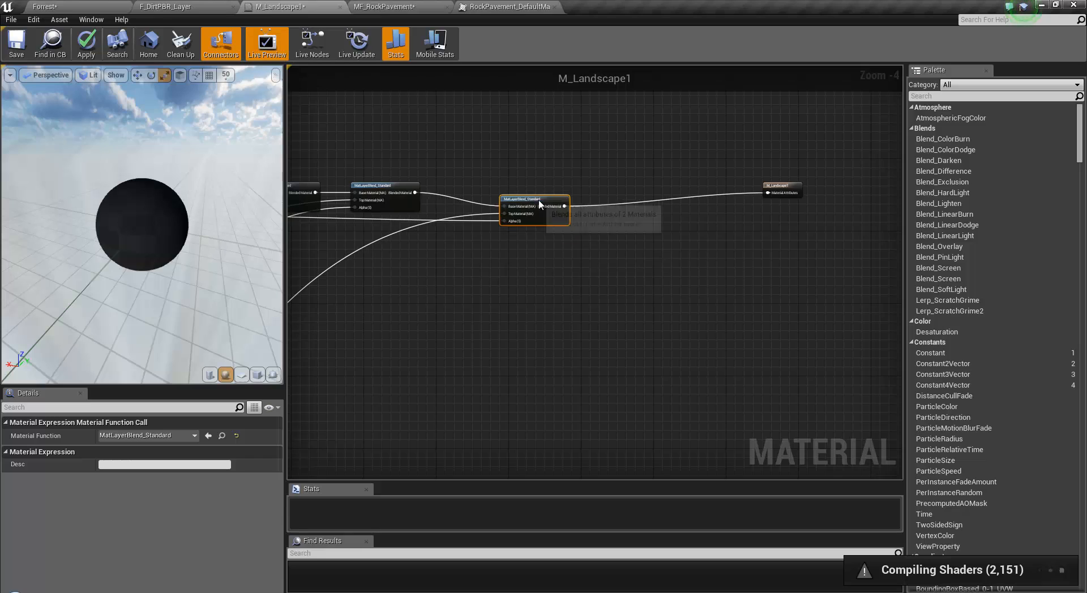
Apply the M_Landscape1 material changes and return to the Forrest level.
scroll(540, 205, "down", 5)
right_click_drag(472, 397, 735, 228)
scroll(632, 292, "up", 4)
left_click(82, 9)
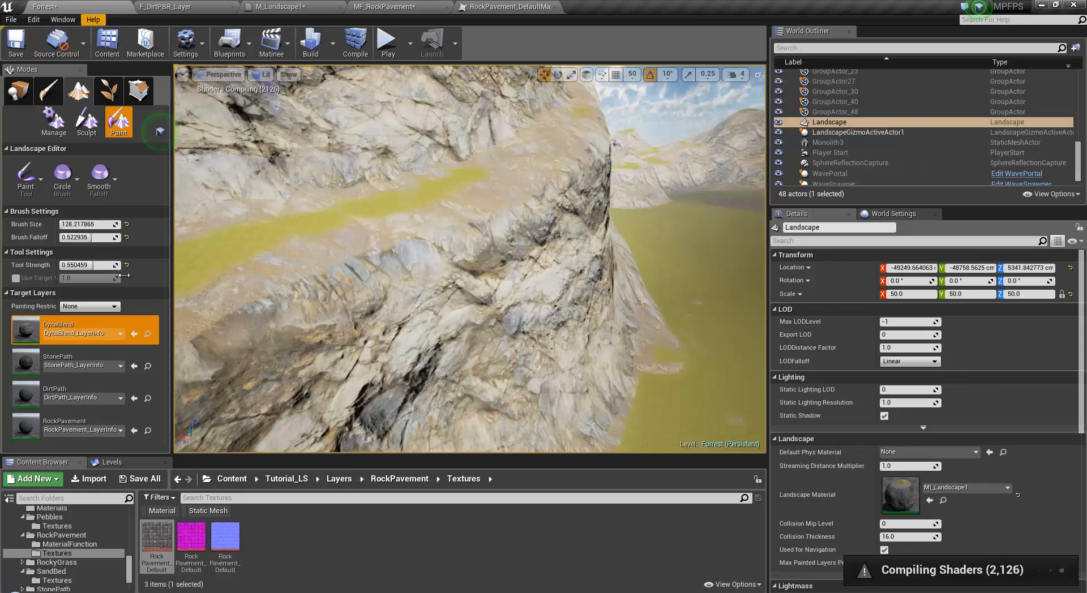
left_click(280, 6)
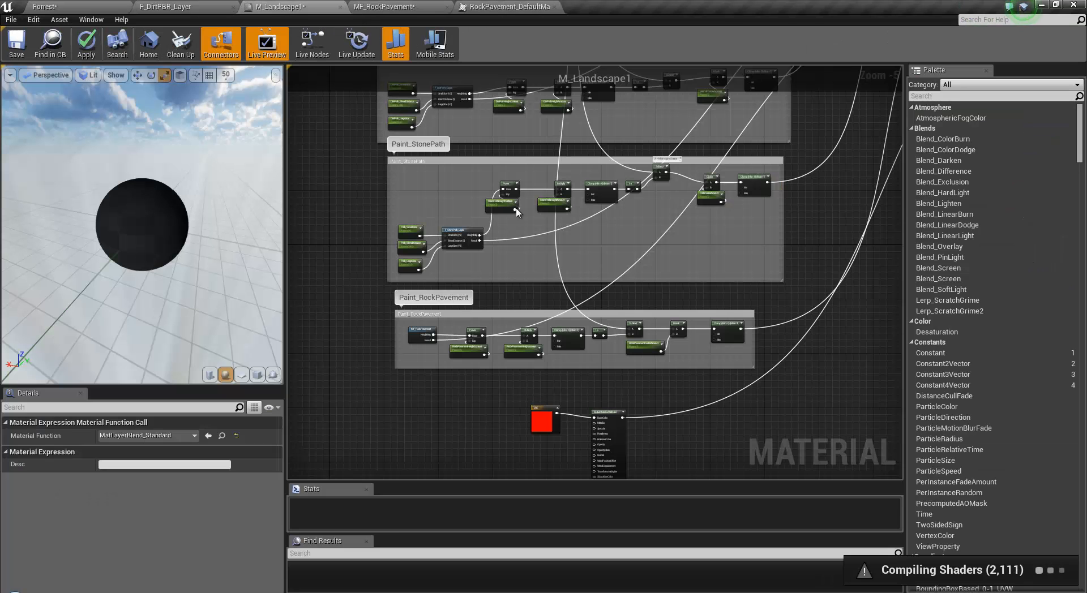
mouse_move(774, 153)
right_mouse_down()
mouse_move(589, 270)
mouse_move(790, 160)
right_mouse_up()
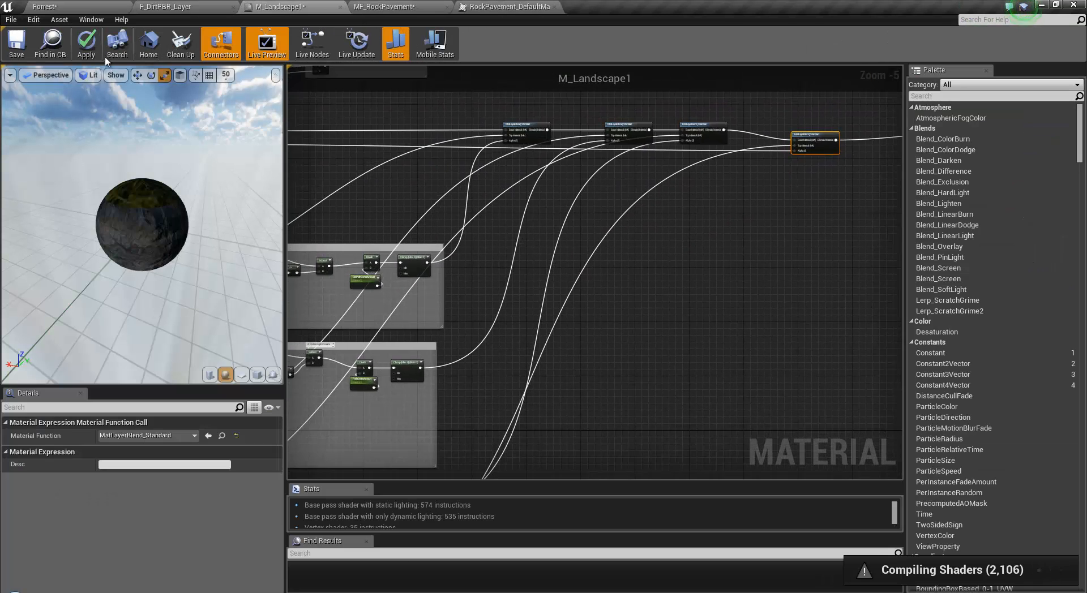
left_click(98, 8)
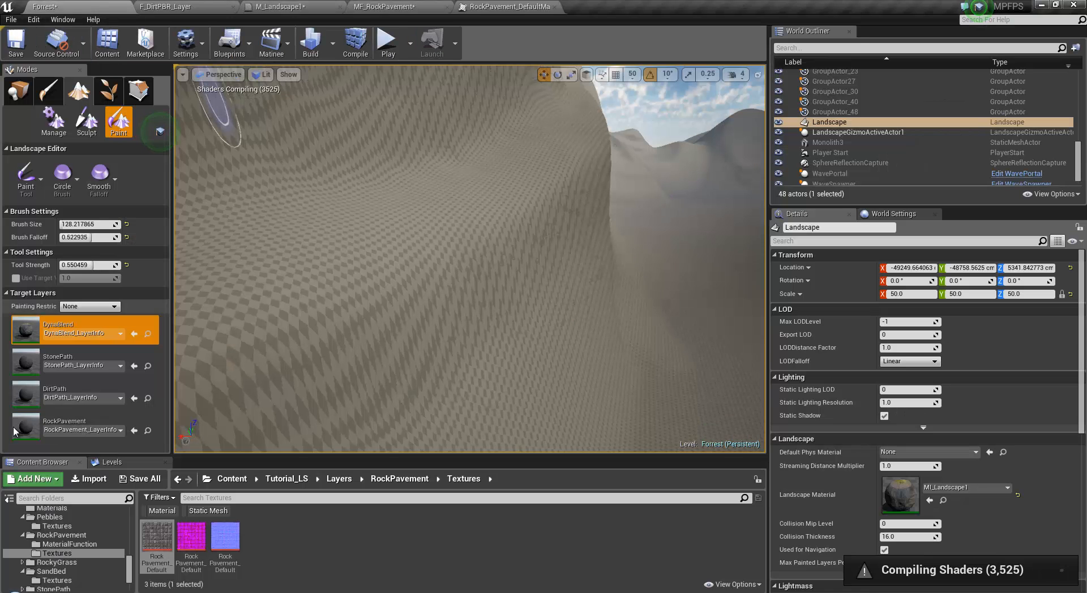
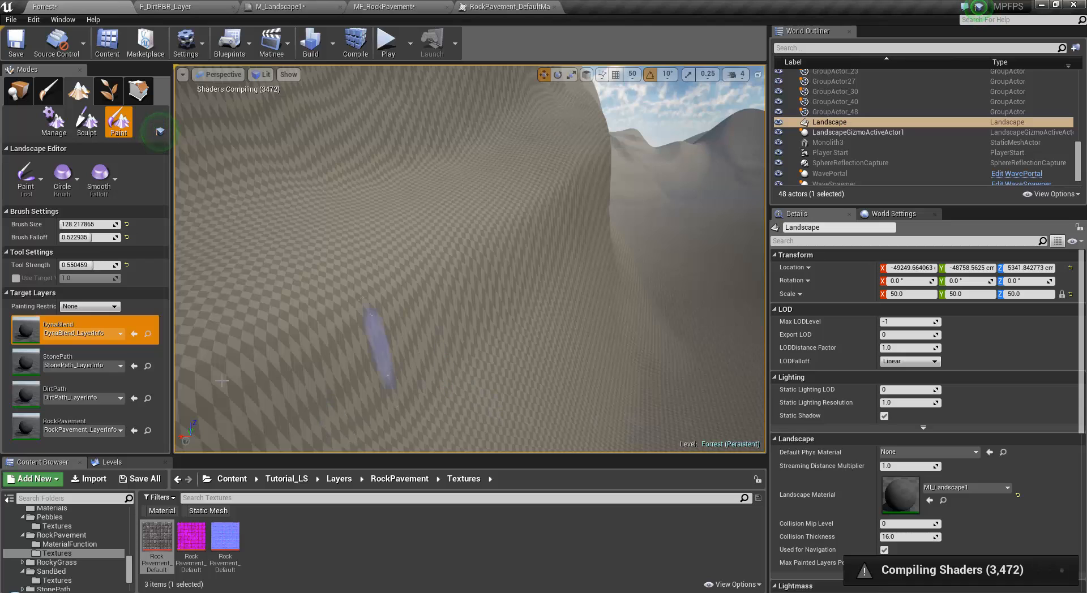
Select the MyNewLayer target layer, try to paint it on the flat landscape ground, and dismiss the resulting dialogs.
left_click(71, 366)
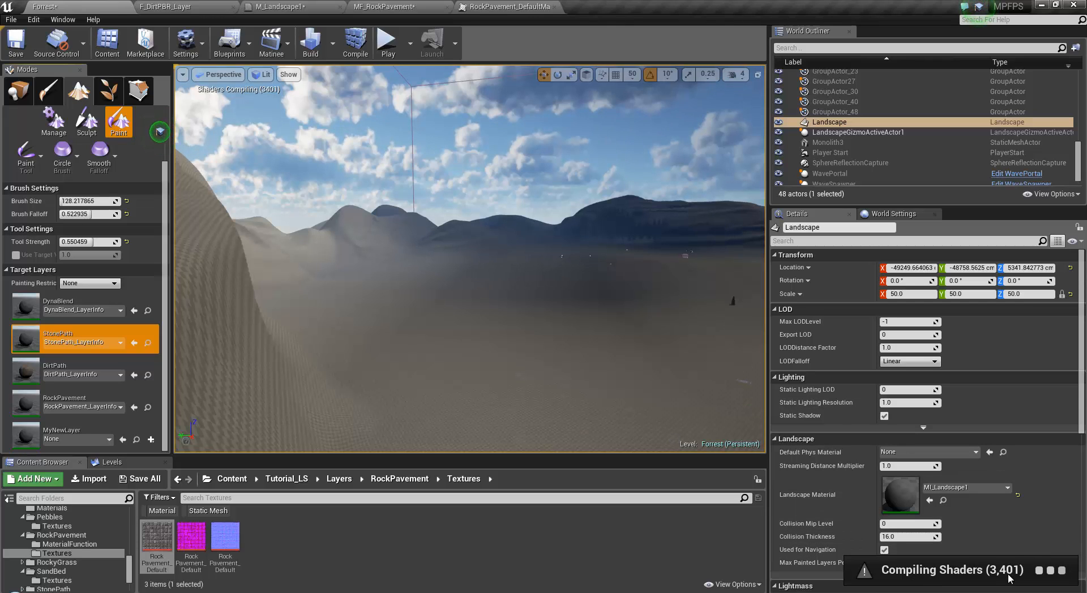
right_click_drag(501, 286, 497, 318)
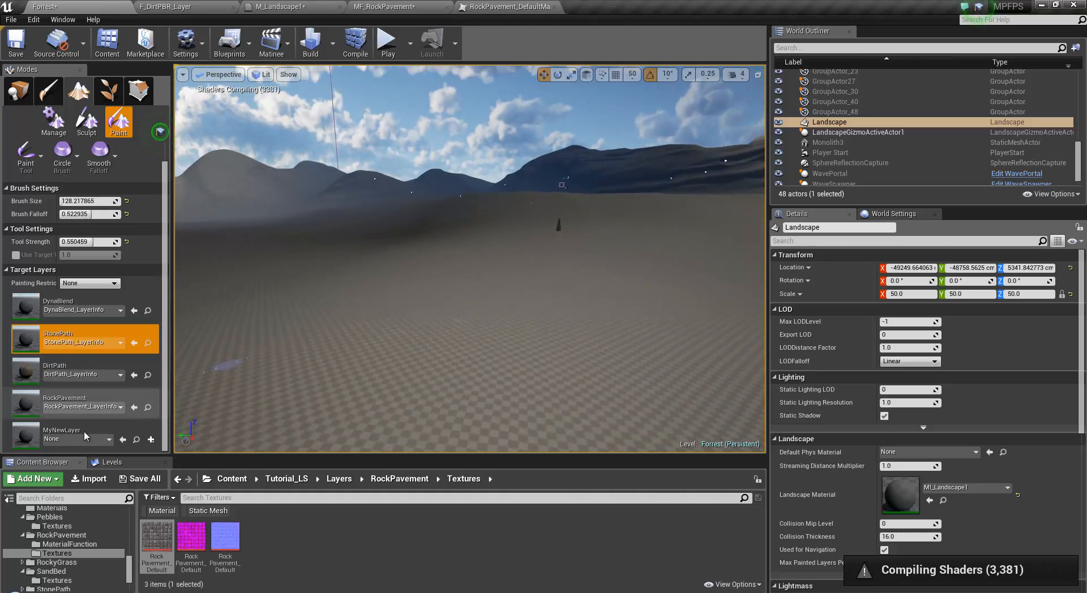
left_click(17, 439)
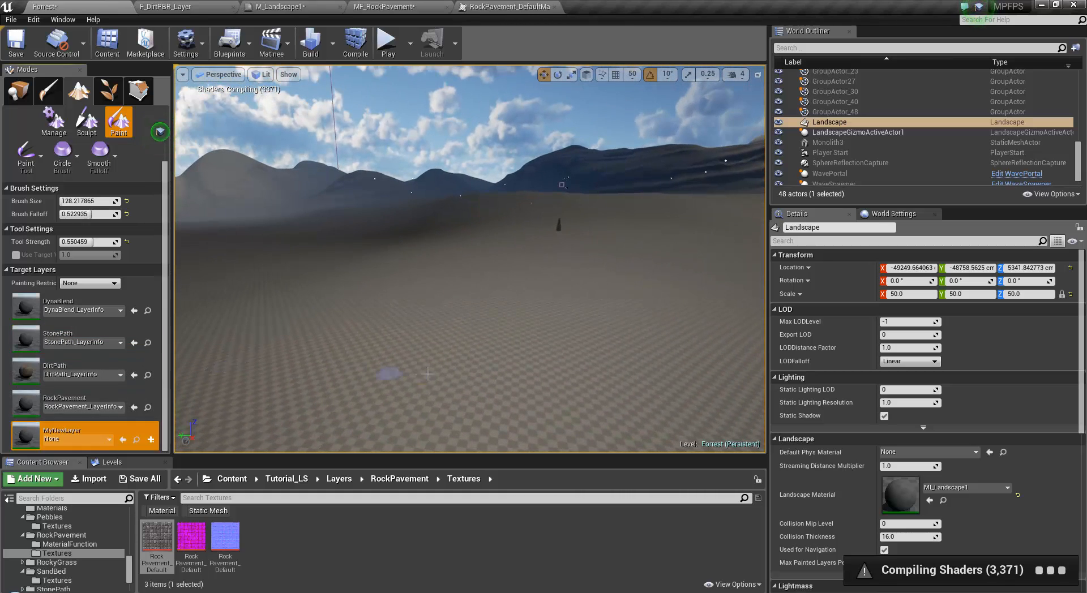
left_click(475, 338)
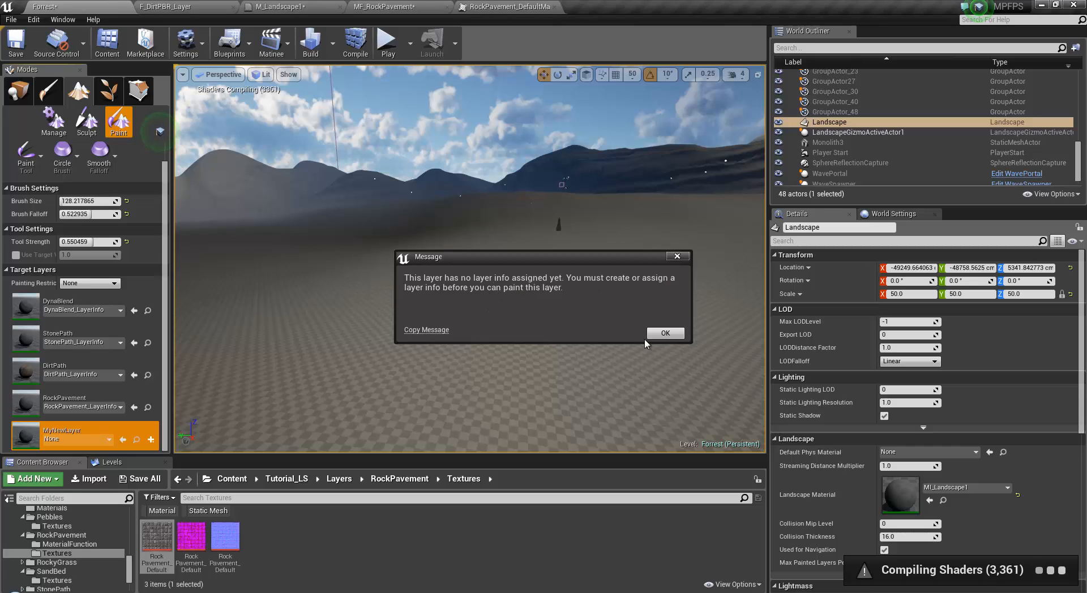
left_click(660, 335)
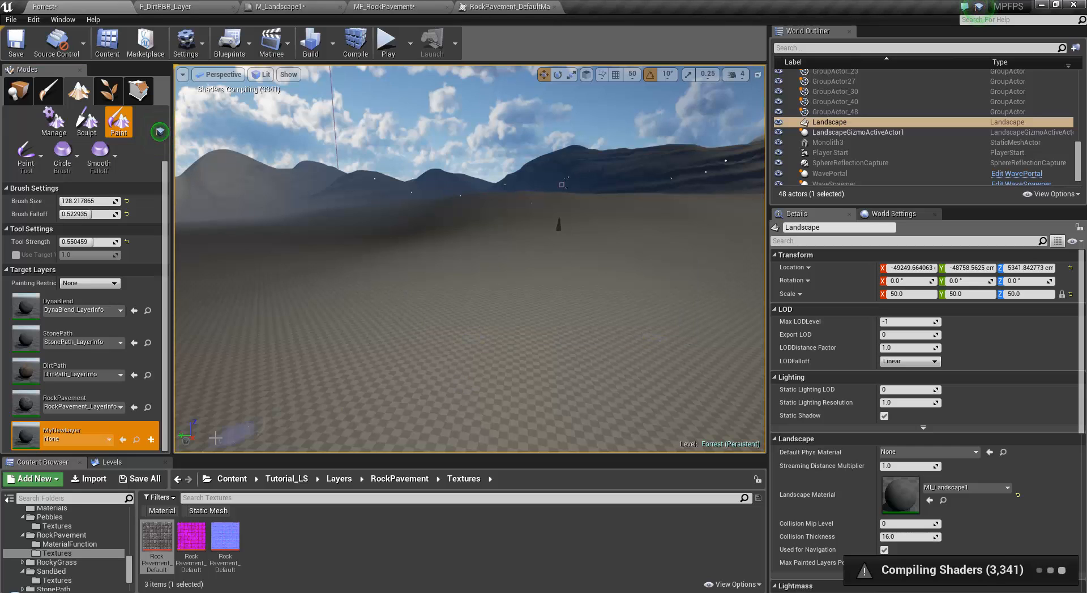
left_click(107, 440)
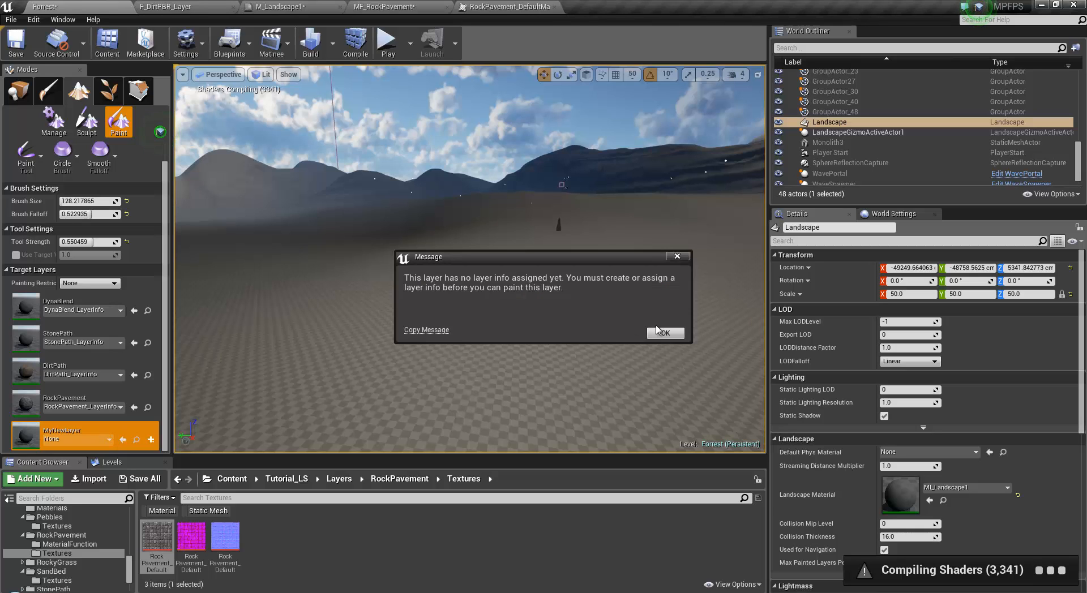
left_click(660, 332)
right_click_drag(435, 355, 438, 356)
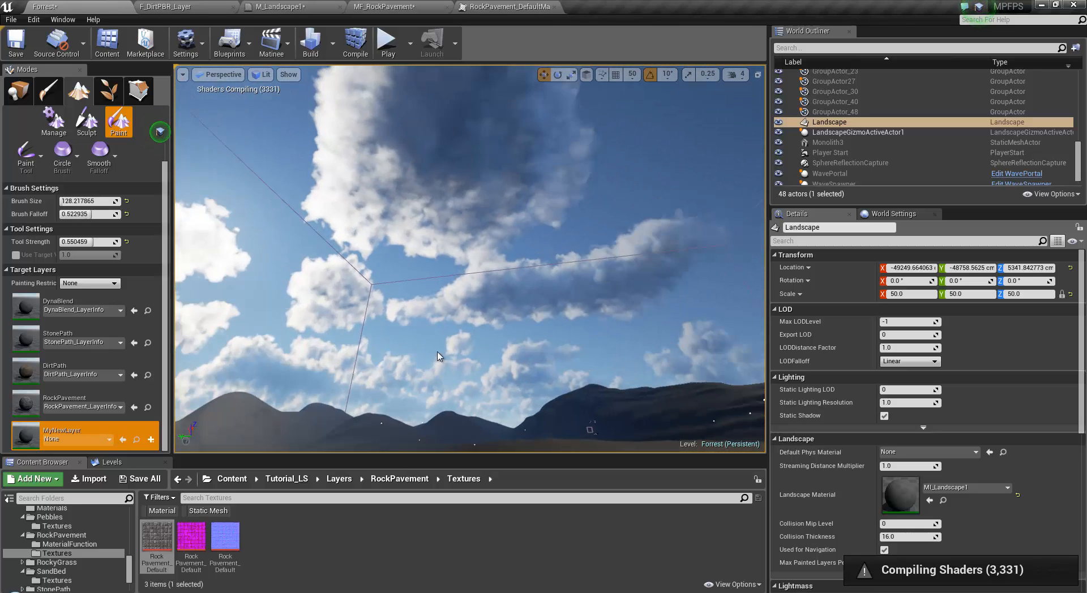
right_click_drag(245, 355, 245, 350)
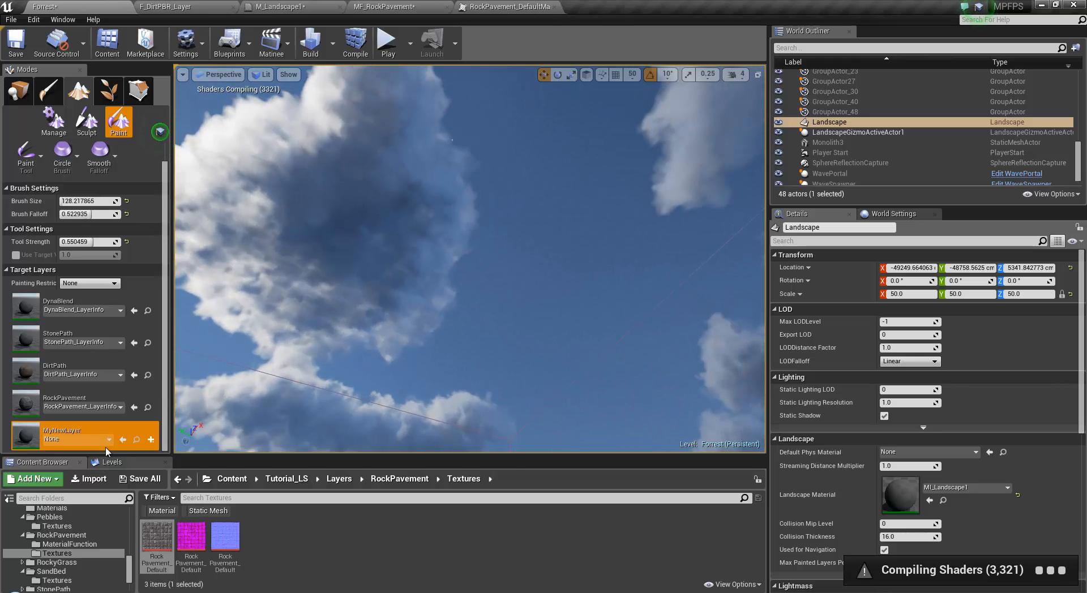
right_click_drag(361, 366, 447, 585)
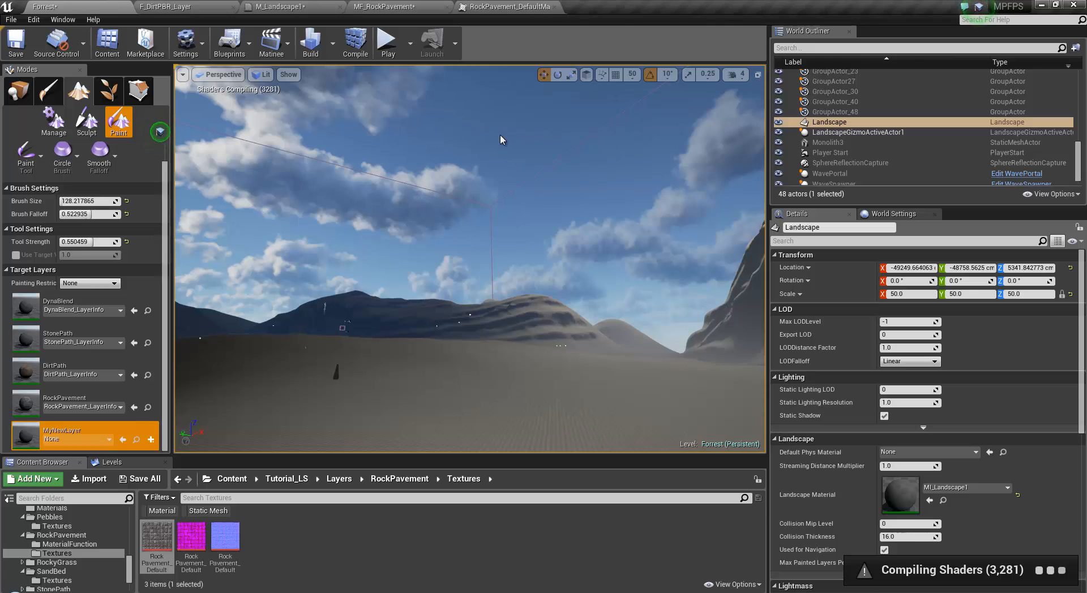
Create a weight-blended layer info for MyNewLayer, named MyNewLayer_LayerInfo, in the Tutorial_LS/Layers/Materials folder.
left_click(109, 440)
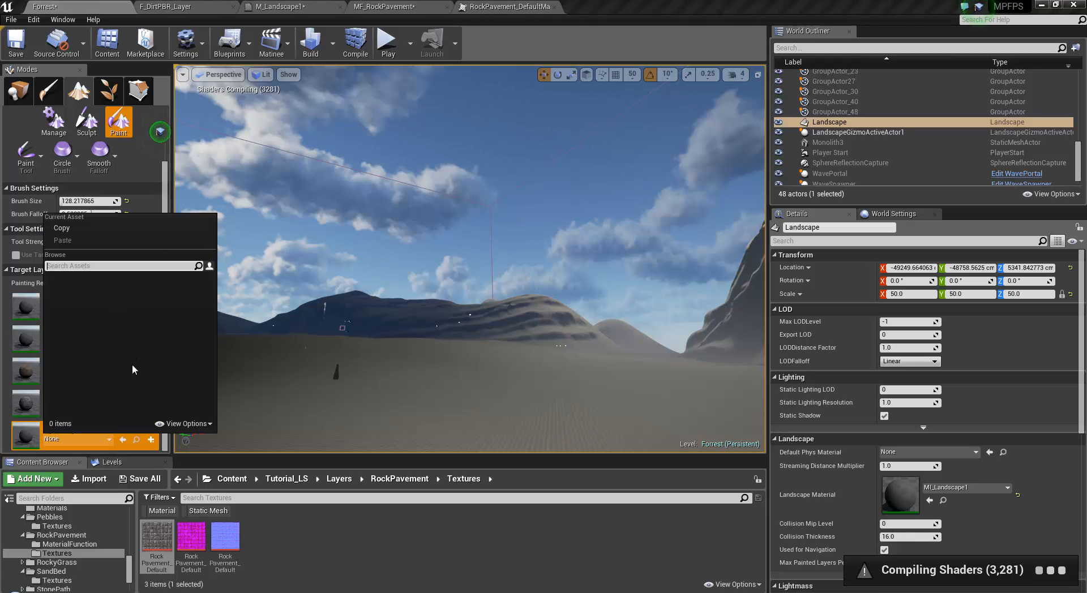
left_click(151, 440)
left_click(151, 440)
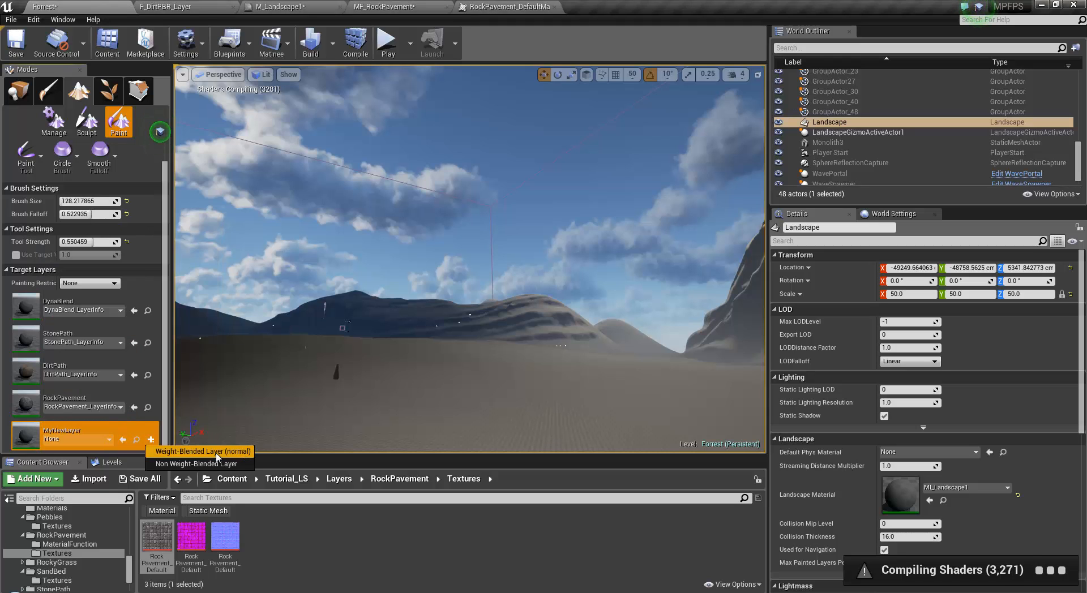
left_click(228, 452)
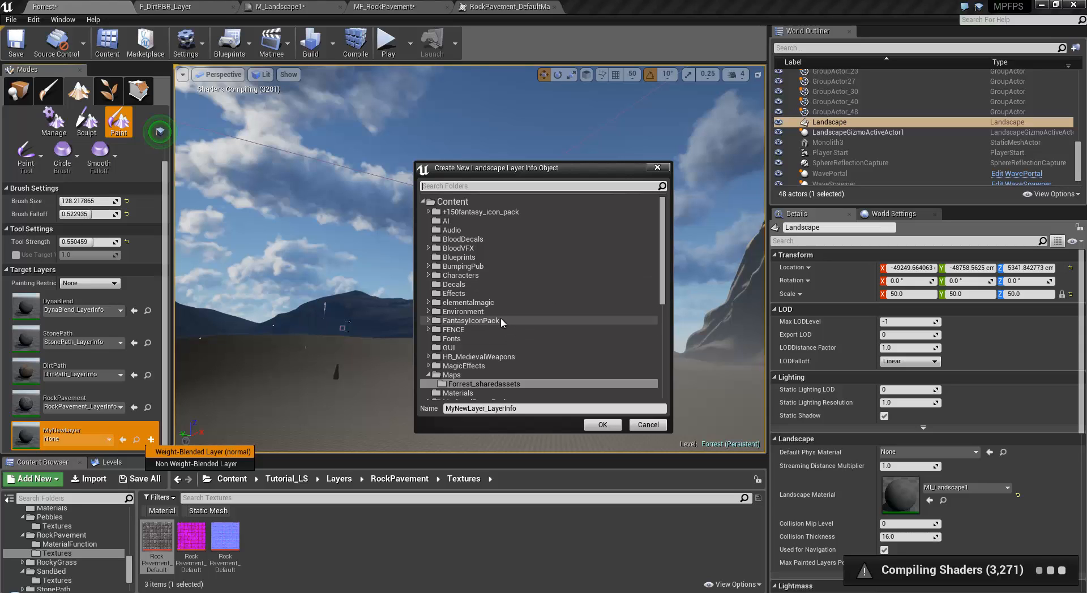
scroll(499, 331, "down", 3)
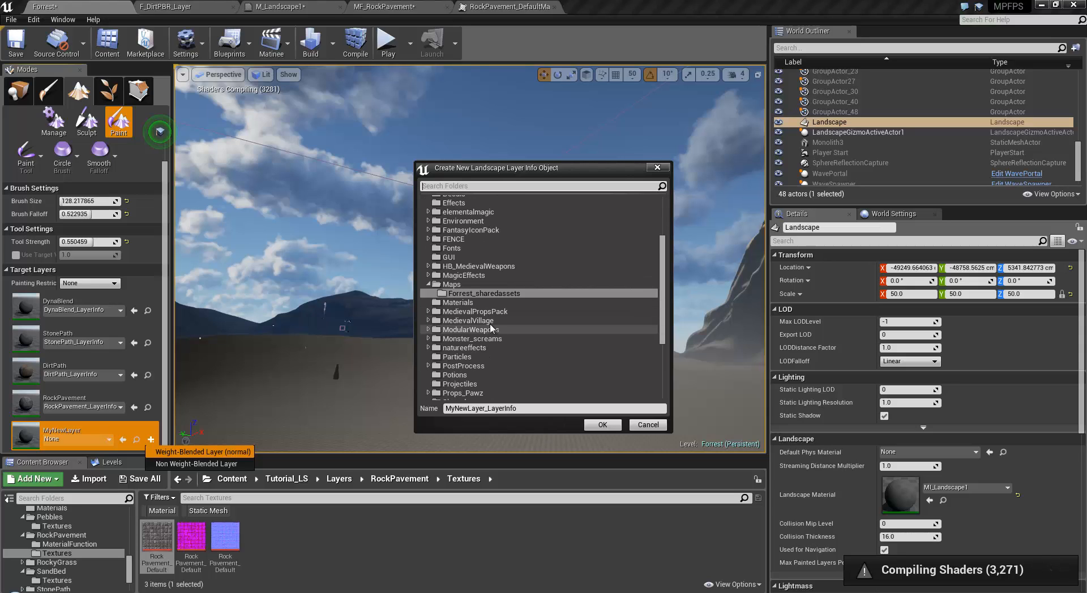
scroll(476, 325, "down", 5)
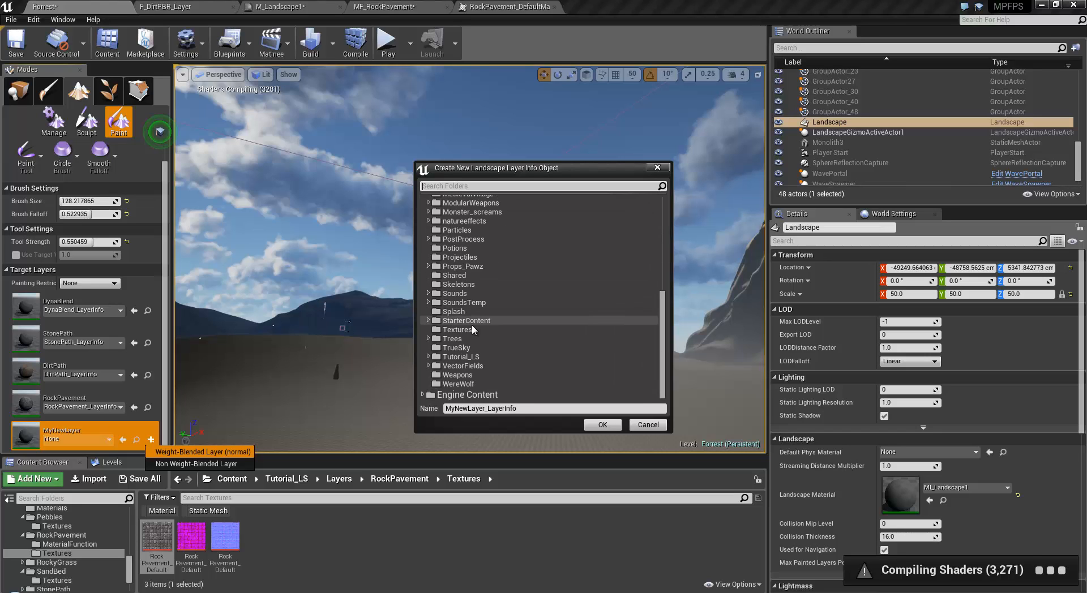
left_click(428, 357)
scroll(433, 362, "down", 1)
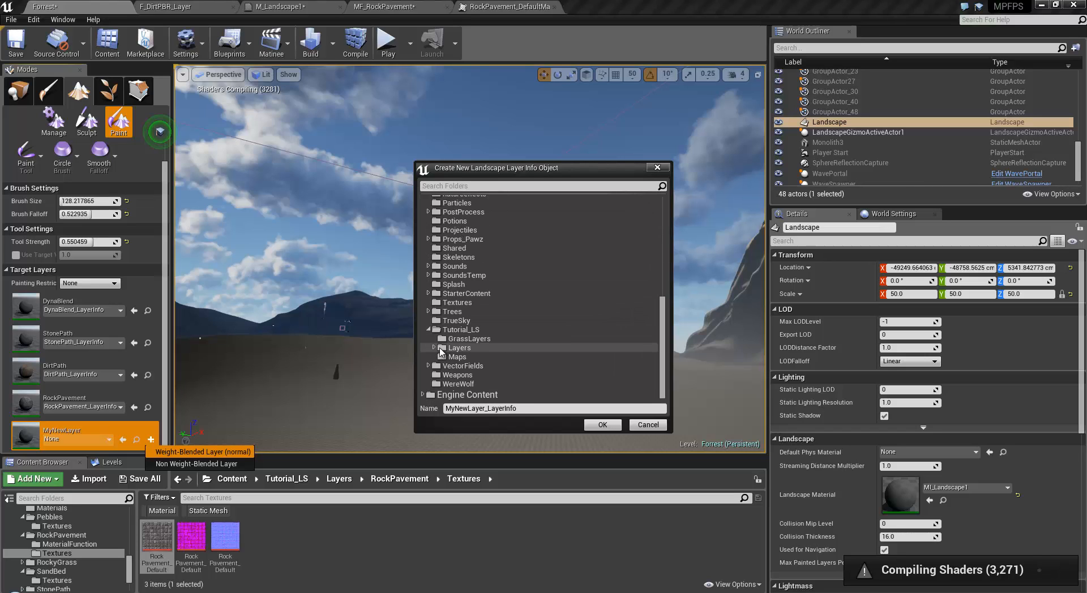
left_click(435, 348)
scroll(447, 347, "down", 2)
left_click(468, 347)
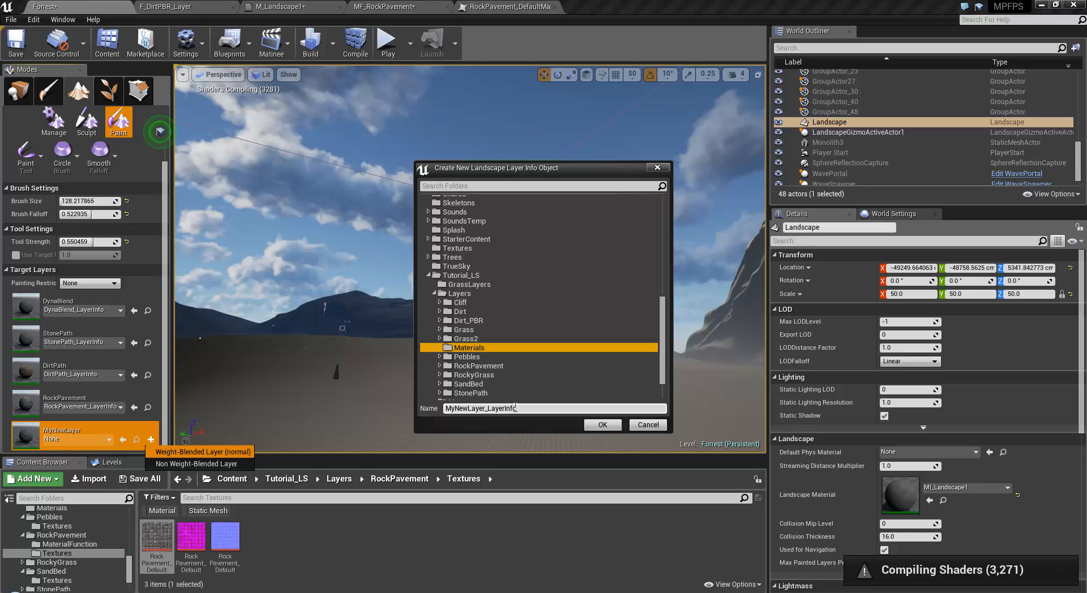
left_click(602, 425)
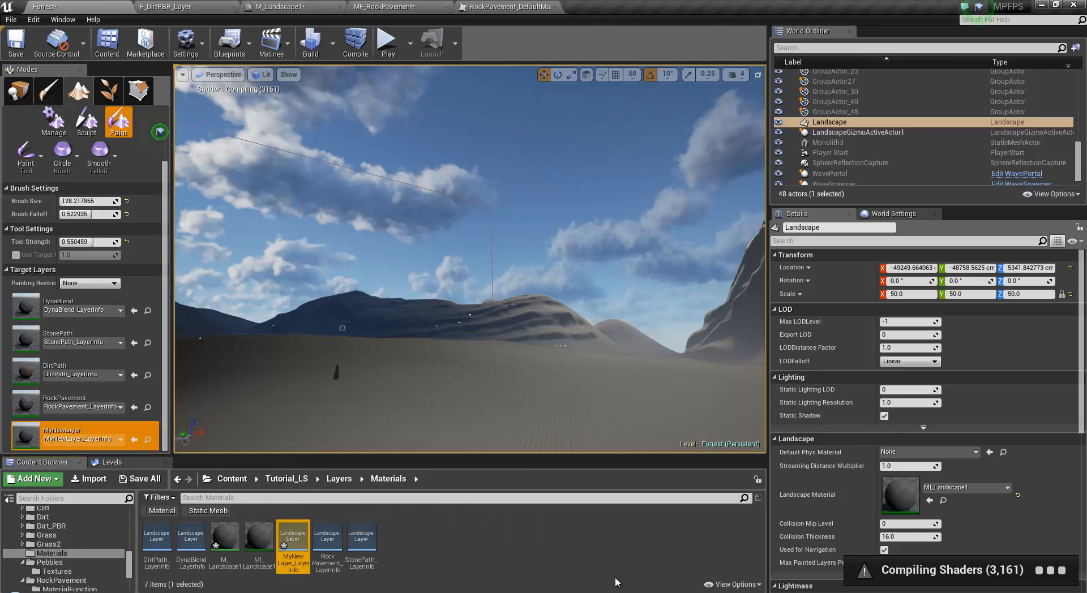
Paint MyNewLayer onto the flat landscape ground near the rocky cliffs.
mouse_move(603, 370)
right_mouse_down()
mouse_move(577, 402)
mouse_move(602, 370)
right_mouse_up()
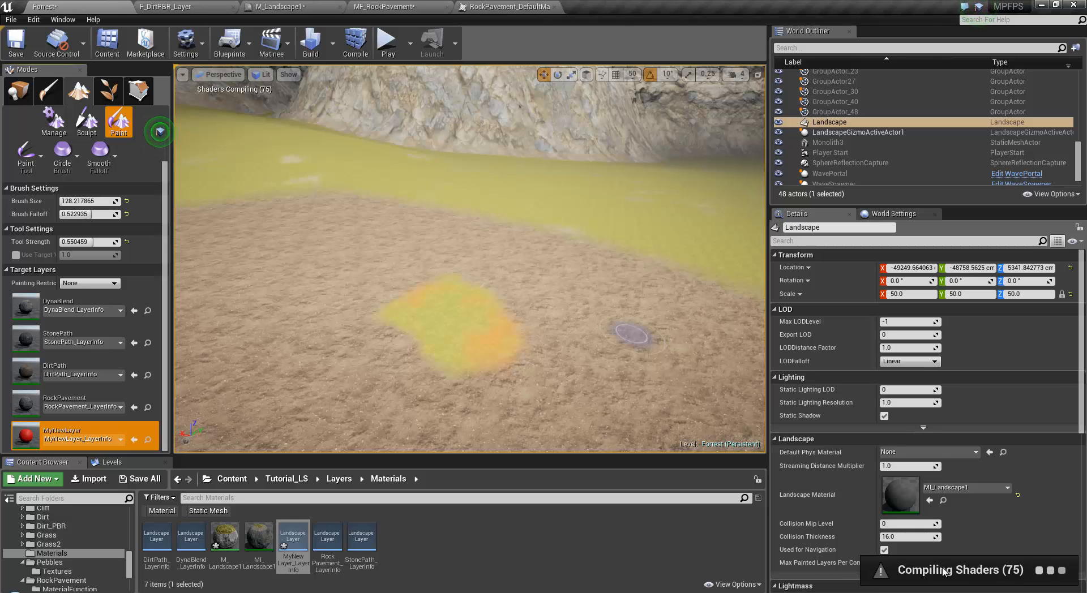
mouse_move(577, 323)
right_mouse_down()
mouse_move(500, 283)
mouse_move(563, 245)
mouse_move(373, 245)
mouse_move(536, 374)
right_mouse_up()
mouse_move(536, 374)
left_mouse_down()
mouse_move(497, 329)
mouse_move(511, 281)
mouse_move(502, 368)
mouse_move(396, 341)
mouse_move(417, 342)
left_mouse_up()
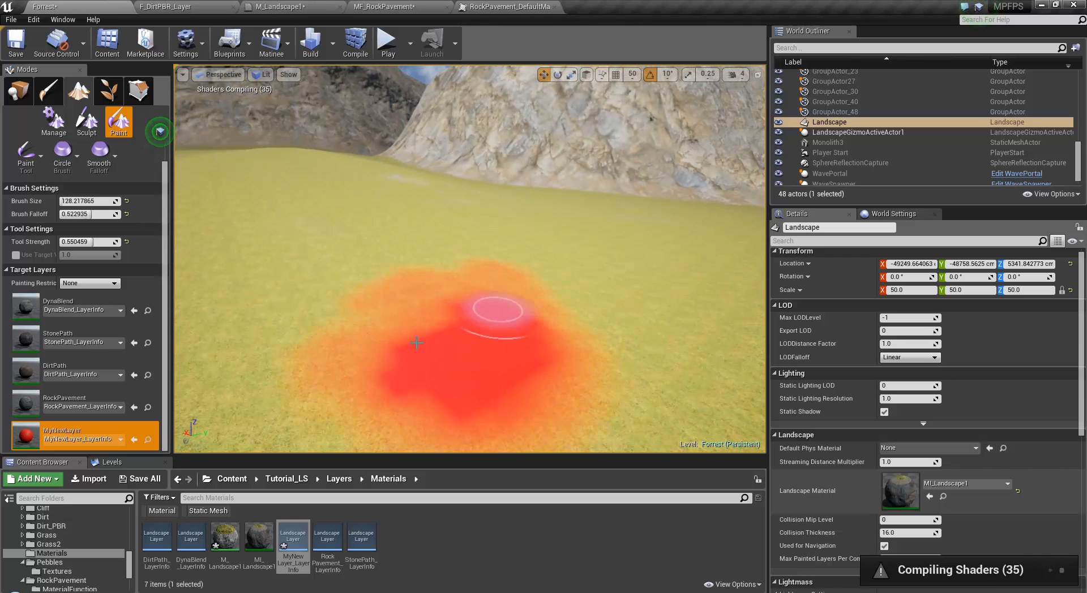
Return to the M_Landscape1 graph at the LayerBlends group and widen the preview and details area.
left_click(409, 10)
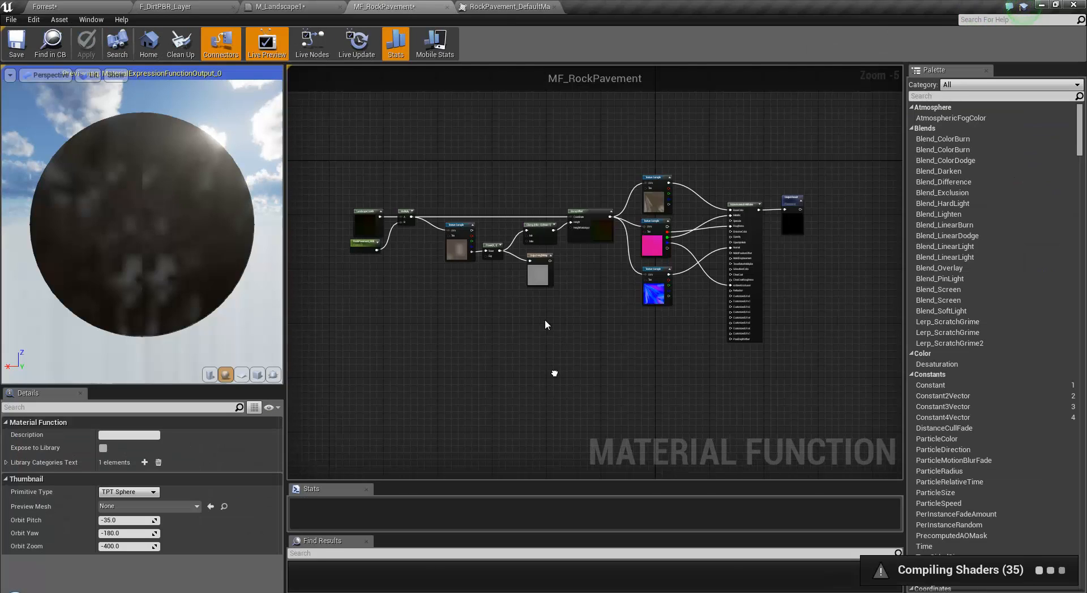
right_click(558, 145)
left_click(297, 10)
right_click_drag(367, 323, 326, 271)
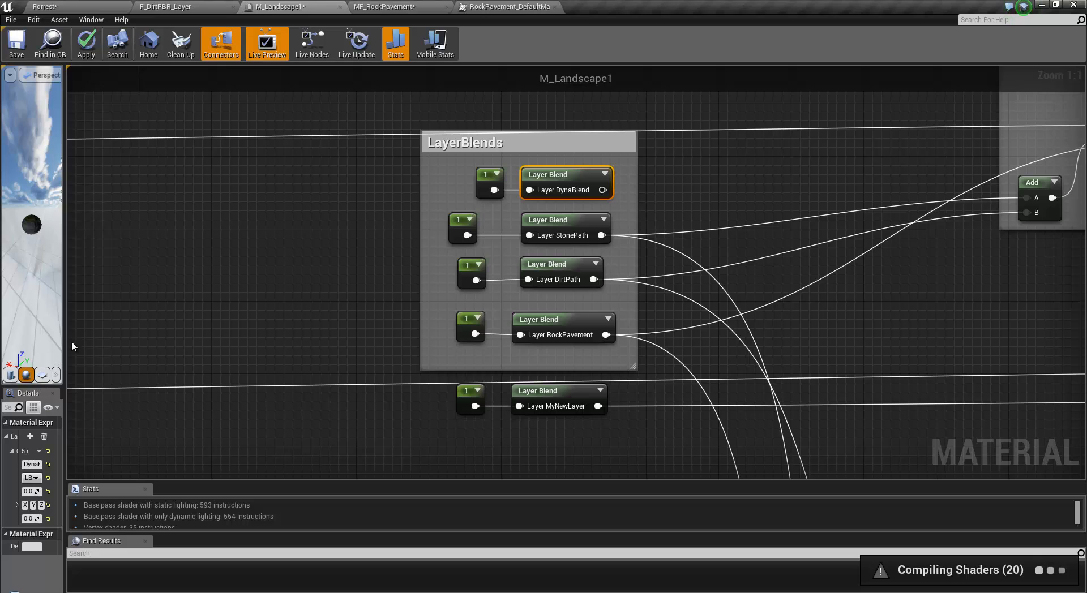
left_click_drag(63, 343, 273, 332)
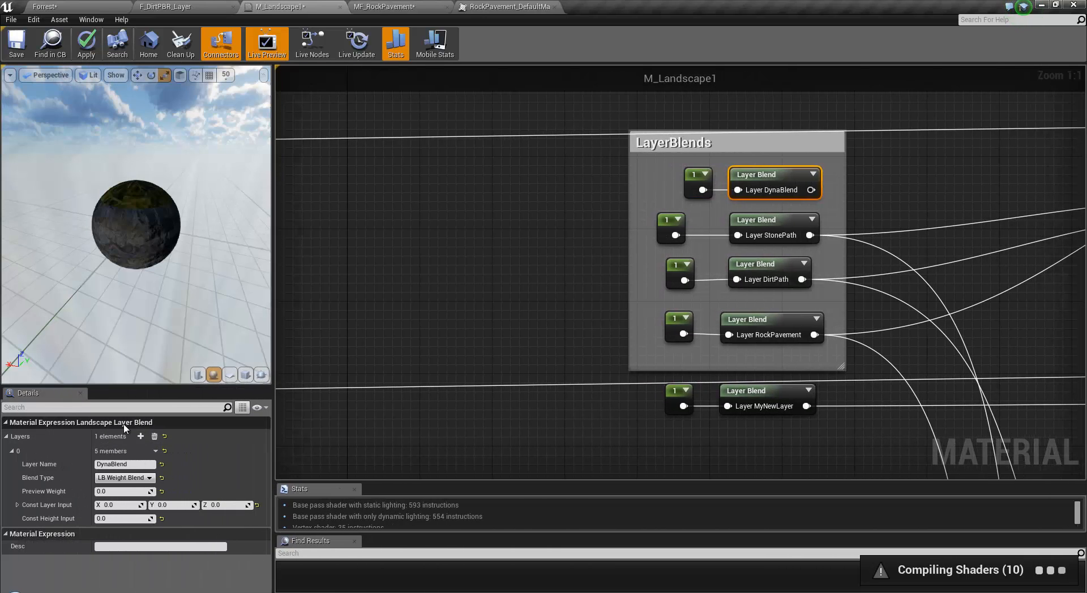
right_click_drag(534, 274, 385, 274)
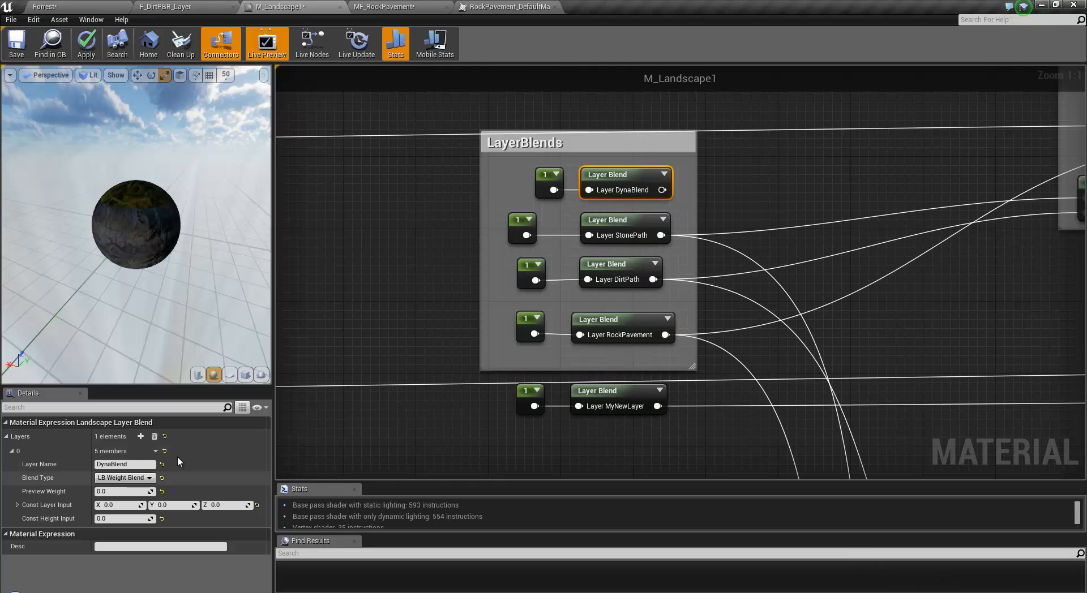
Select the MyNewLayer blend with its constant and examine how the LayerBlends nodes connect to the GrassLayer group.
scroll(781, 249, "down", 2)
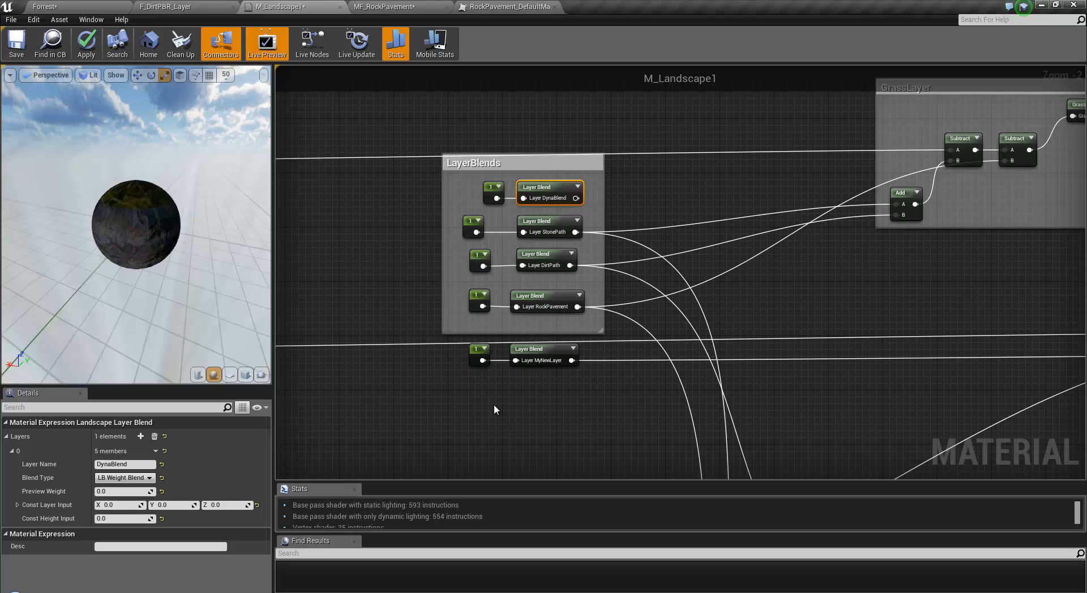
left_click_drag(585, 340, 585, 341)
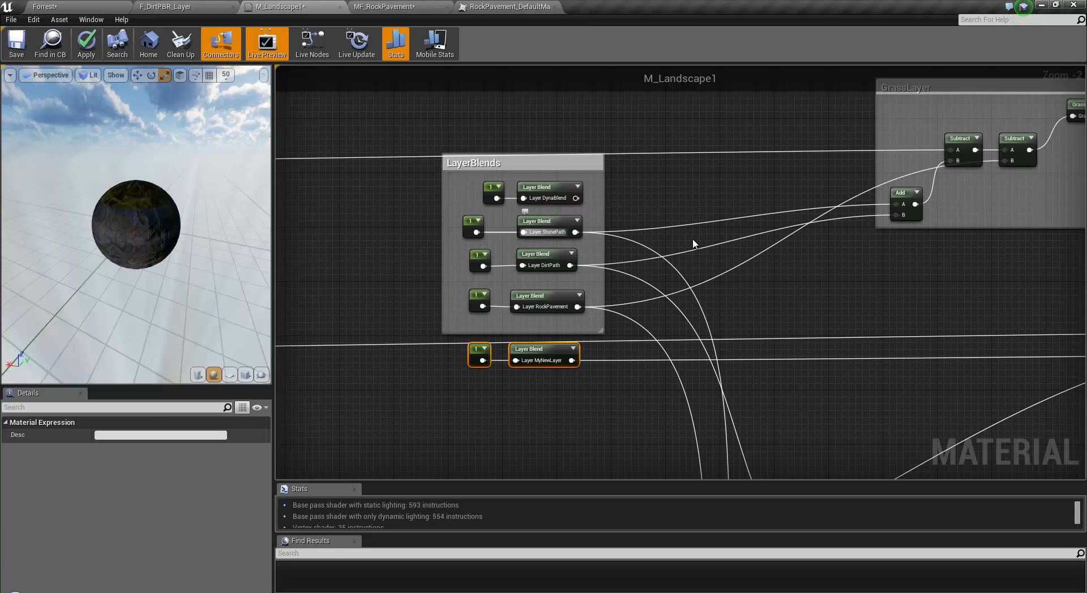
right_click_drag(844, 291, 874, 300)
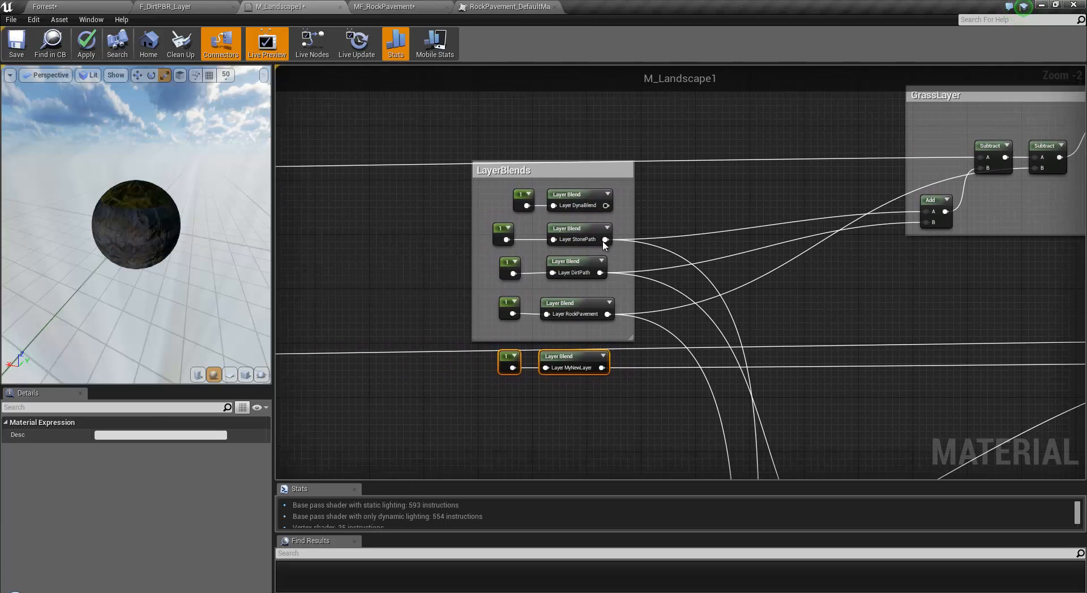
right_click_drag(966, 320, 819, 317)
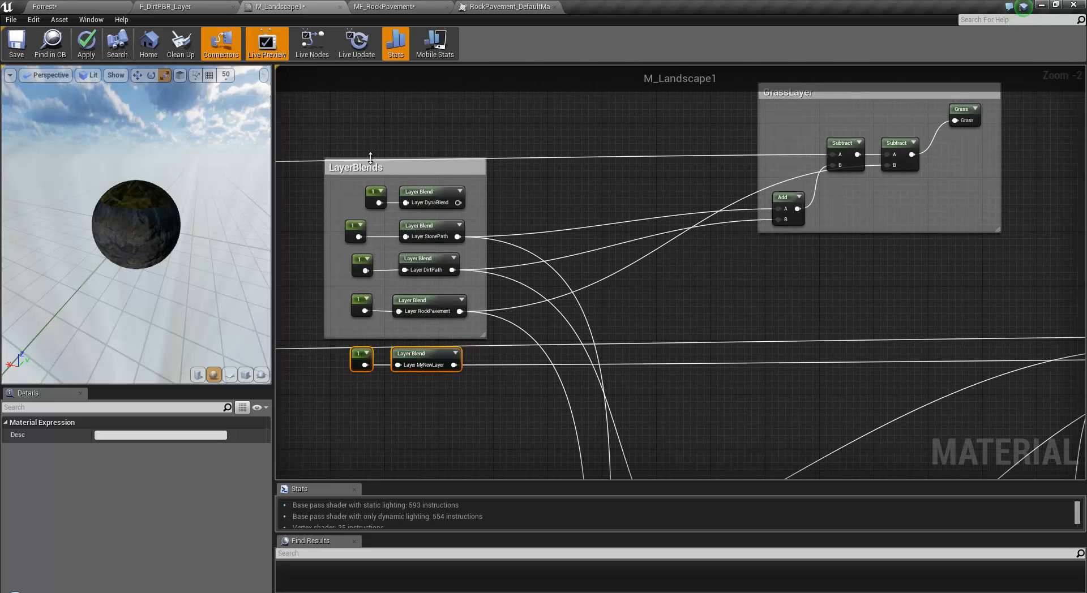
right_click_drag(545, 185, 786, 188)
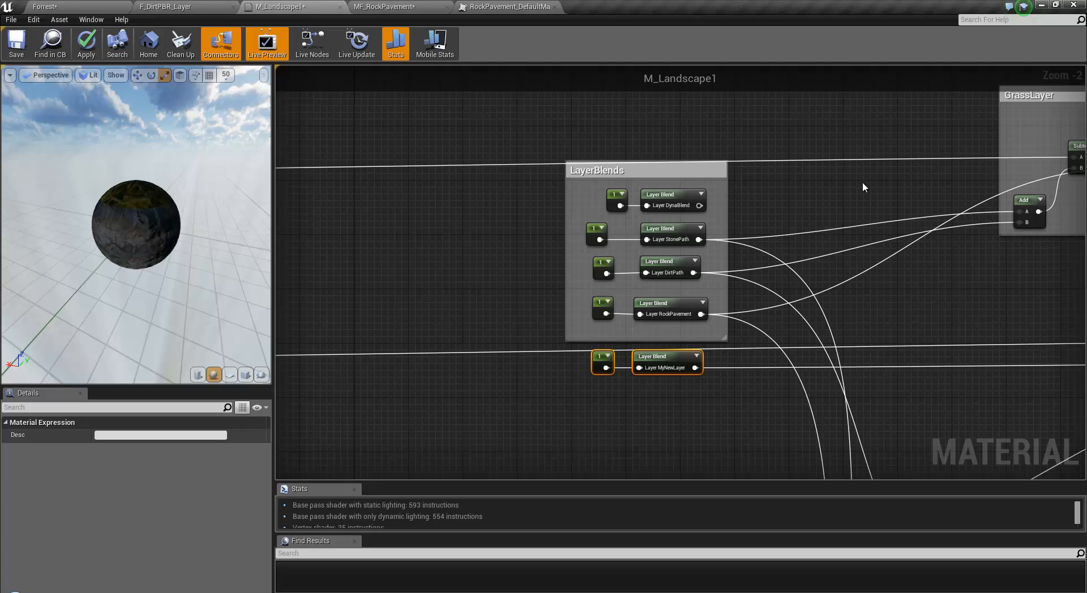
right_click_drag(861, 182, 660, 174)
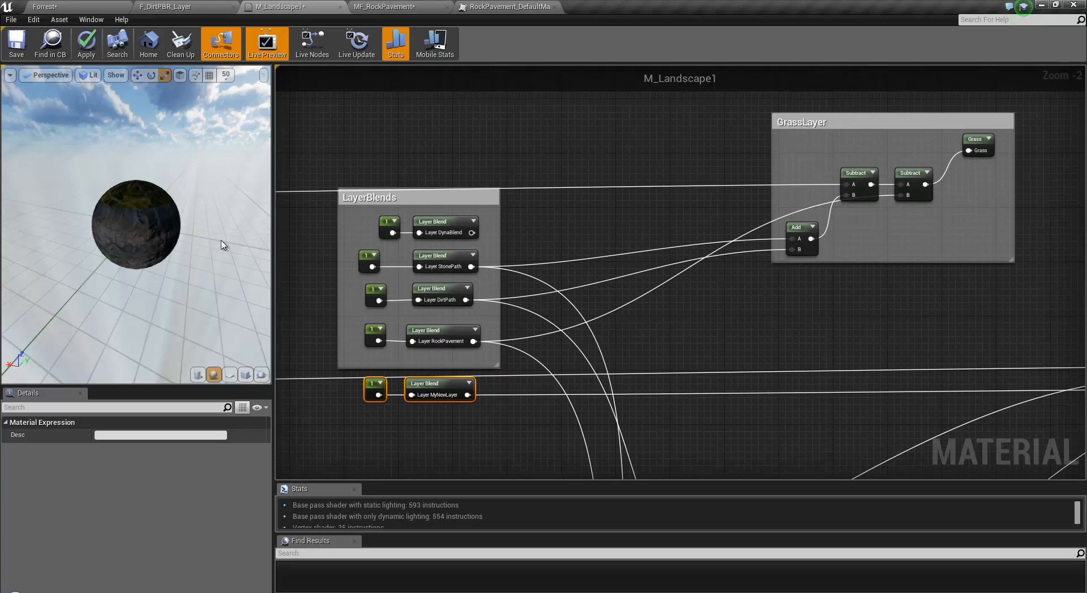
Examine the landscape material closely on the preview sphere and on the Forrest landscape, returning to the M_Landscape1 graph.
scroll(134, 196, "up", 6)
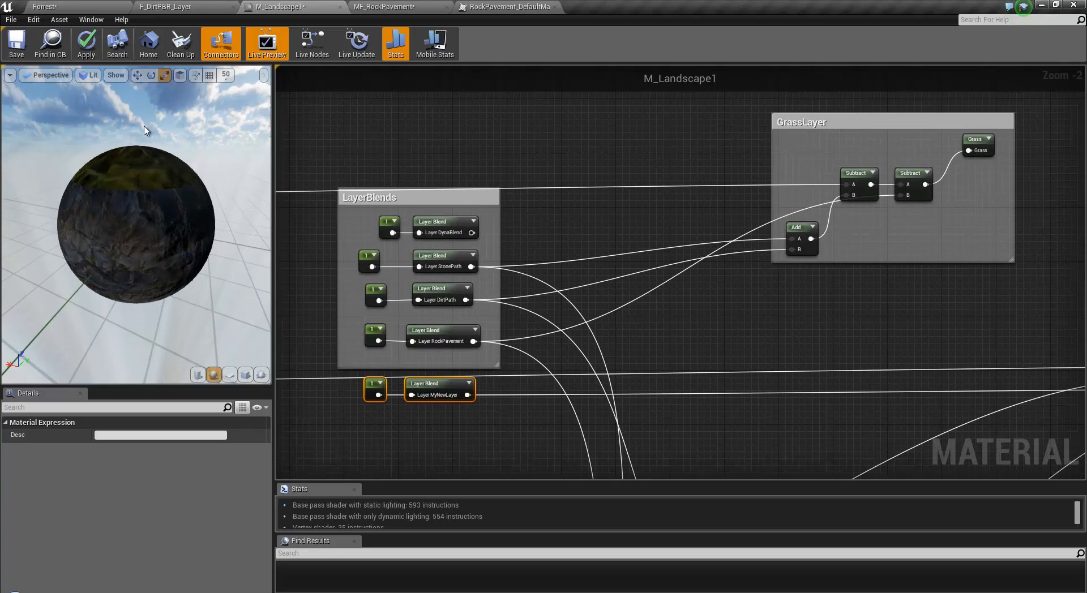
left_click_drag(145, 129, 144, 126)
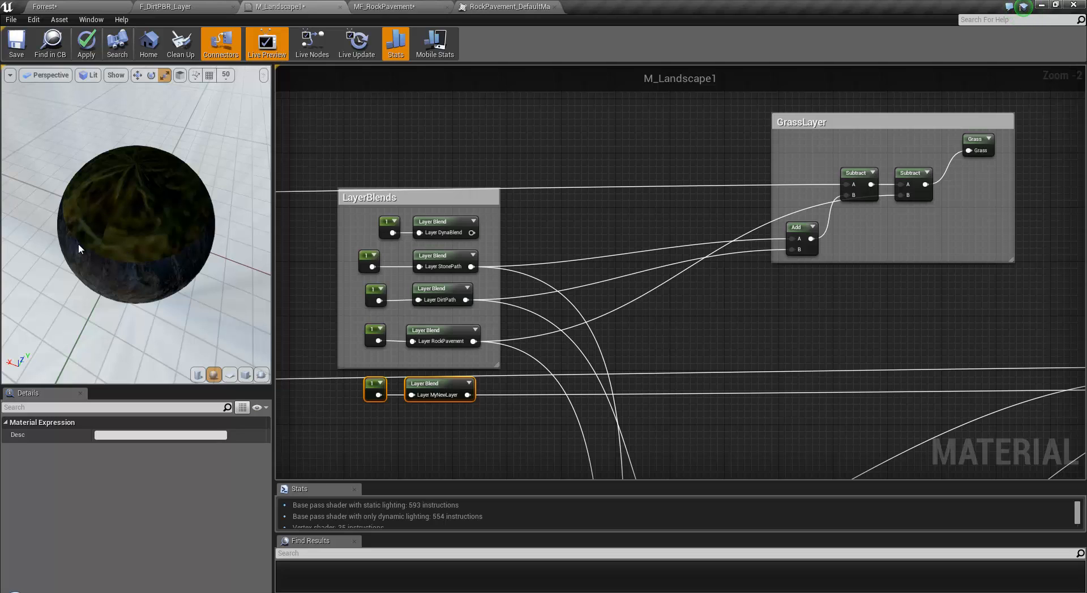
left_click_drag(78, 243, 132, 187)
left_click_drag(188, 208, 200, 250)
left_click(116, 6)
right_click_drag(485, 351, 690, 240)
right_click_drag(1086, 44, 442, 271)
left_click(283, 6)
Examine the Paint_DirtPath group and the LayerBlends group in the M_Landscape1 graph.
mouse_move(603, 404)
right_mouse_down()
mouse_move(617, 161)
mouse_move(655, 148)
right_mouse_up()
scroll(645, 161, "down", 3)
scroll(551, 236, "up", 4)
right_click_drag(565, 359, 641, 326)
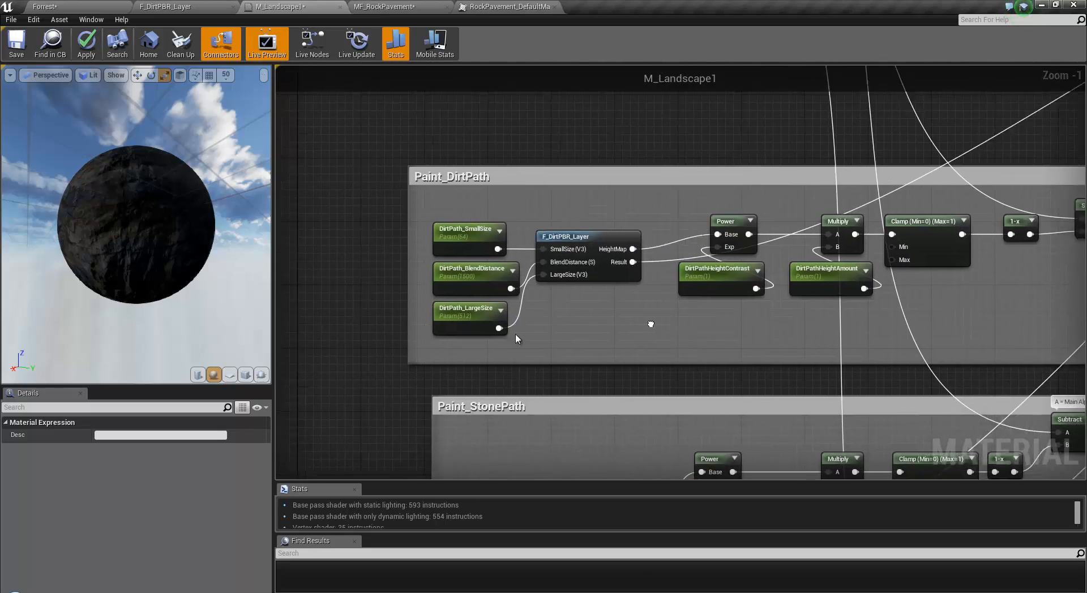
right_click_drag(721, 270, 360, 439)
scroll(806, 150, "down", 3)
right_click_drag(807, 150, 684, 281)
right_click_drag(571, 292, 703, 355)
scroll(545, 249, "up", 4)
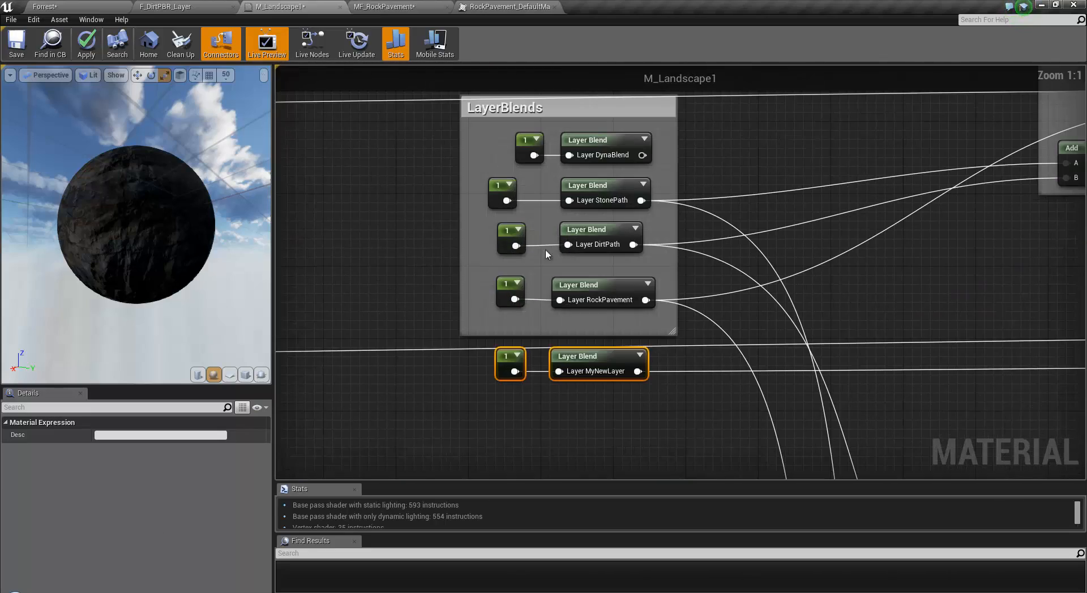
Select the RockPavement layer blend, trace the graph to the MatLayerBlend_Standard chain, and examine the F_Cliff_Layer height nodes.
left_click(614, 285)
scroll(992, 401, "down", 4)
right_click_drag(991, 401, 731, 271)
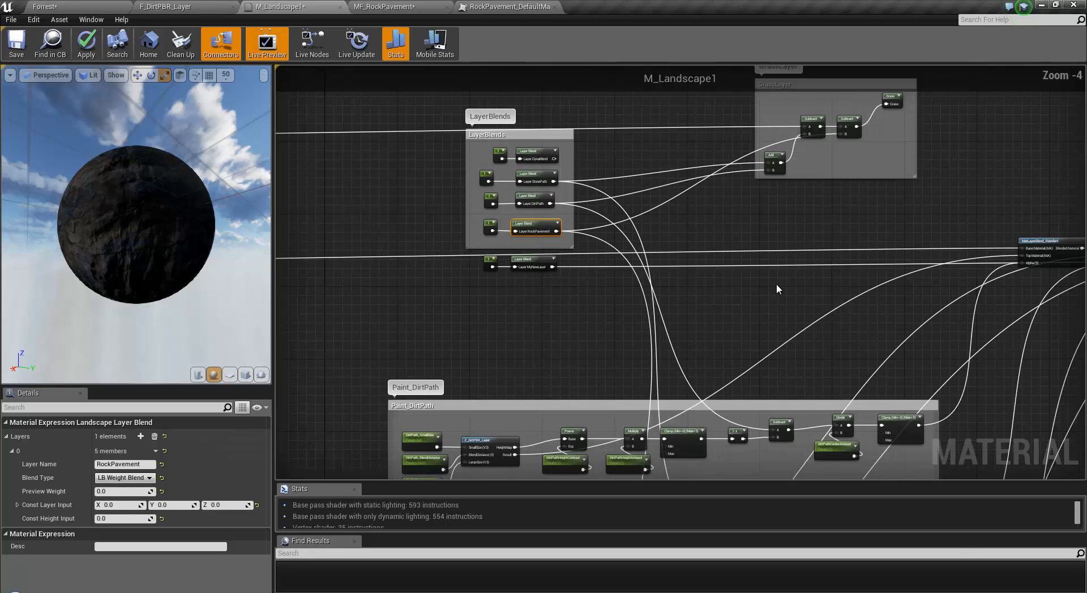
right_click_drag(873, 329, 388, 334)
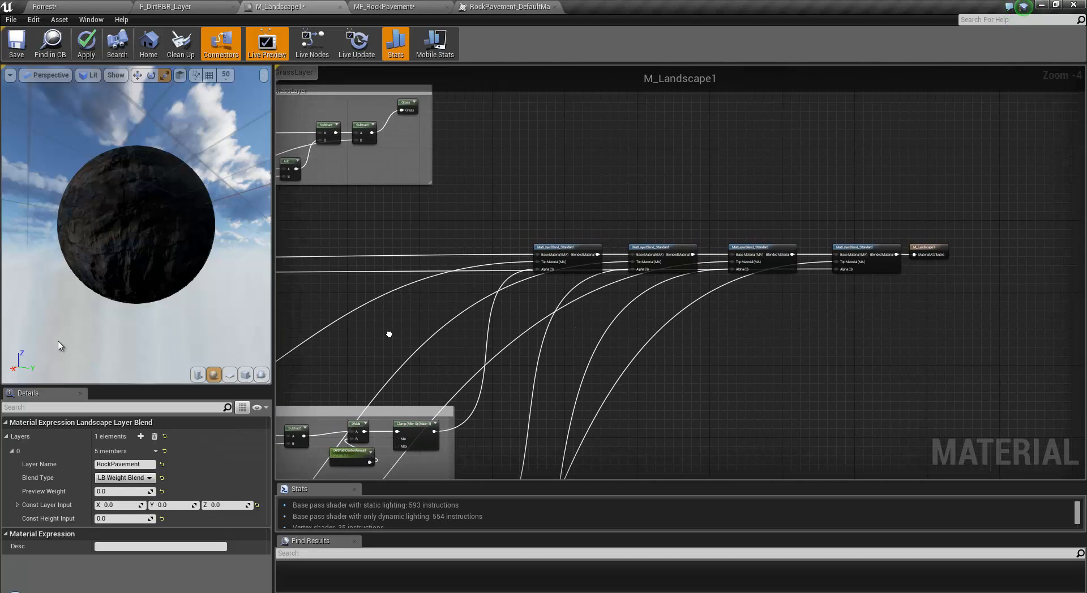
scroll(669, 290, "down", 4)
right_click_drag(719, 368, 1084, 358)
right_click_drag(438, 393, 487, 346)
scroll(526, 311, "up", 7)
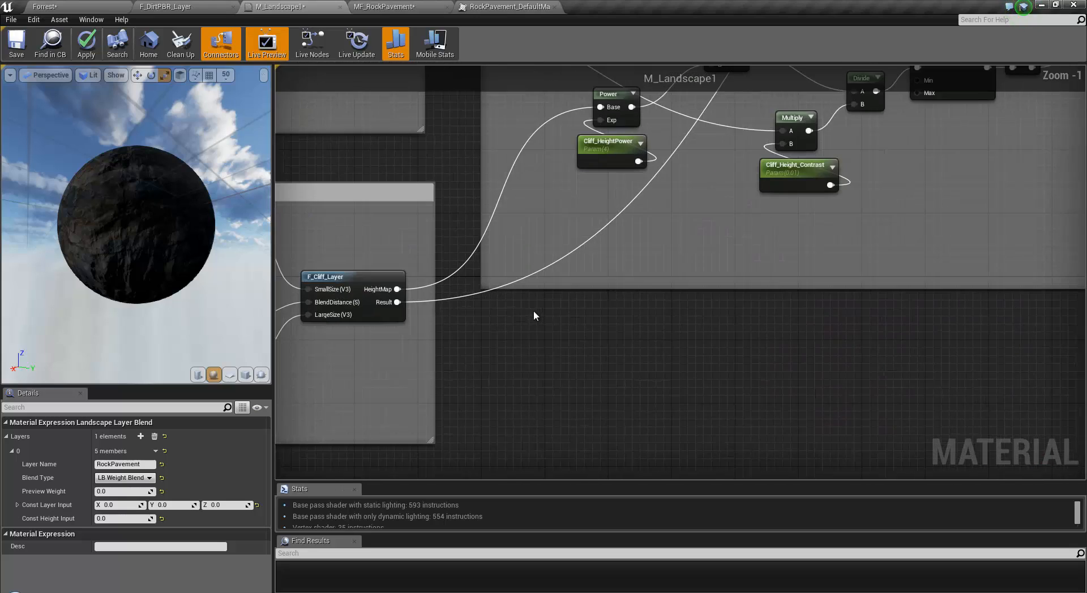
right_click_drag(533, 310, 769, 589)
right_click_drag(598, 222, 196, 4)
scroll(658, 304, "down", 11)
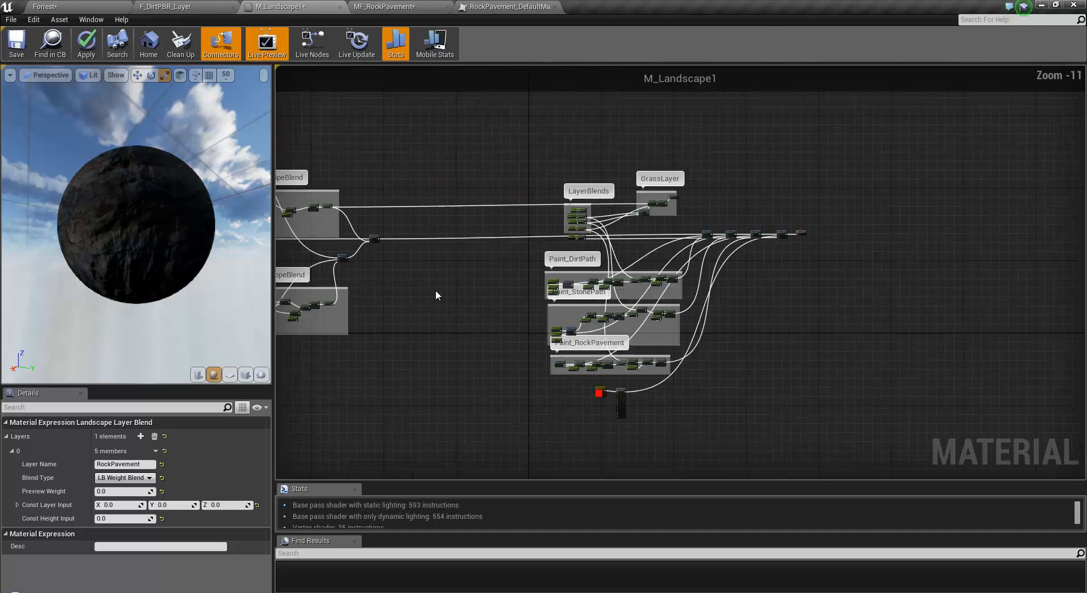
Examine how the LayerBlends outputs feed the Paint_DirtPath, Paint_StonePath and Paint_RockPavement groups.
right_click_drag(715, 344, 796, 299)
scroll(635, 232, "up", 6)
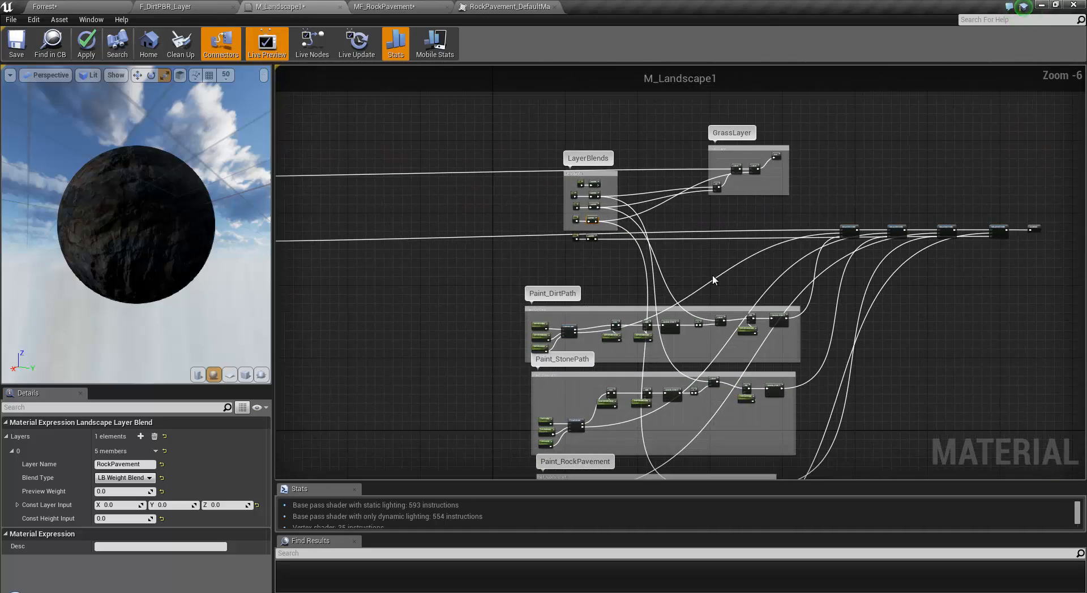
mouse_move(712, 280)
right_mouse_down()
mouse_move(707, 58)
mouse_move(701, 79)
right_mouse_up()
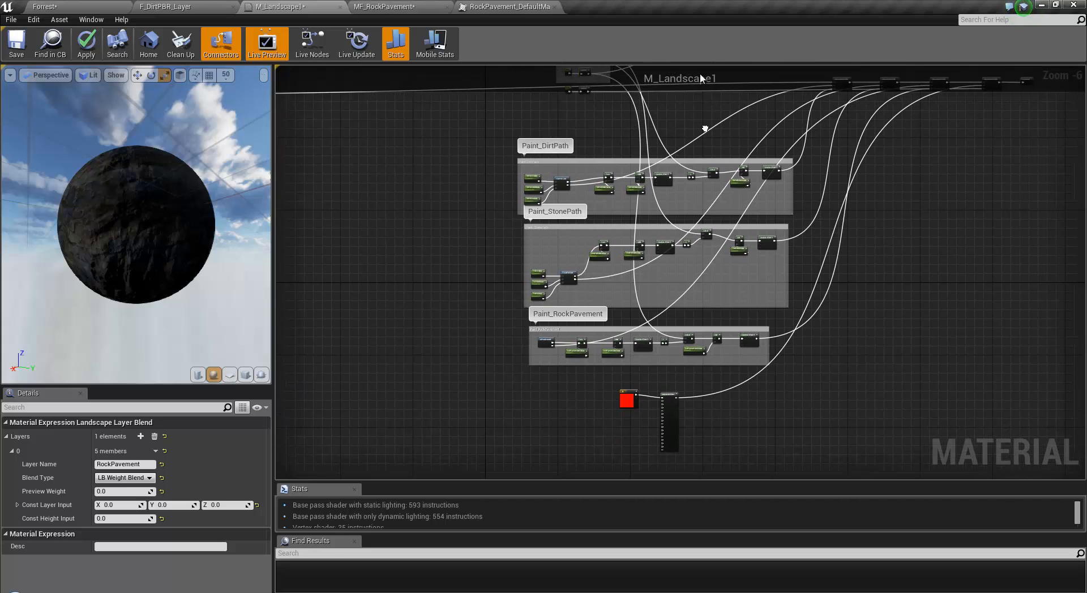
scroll(694, 137, "up", 5)
right_click_drag(557, 148, 857, 475)
scroll(746, 190, "up", 1)
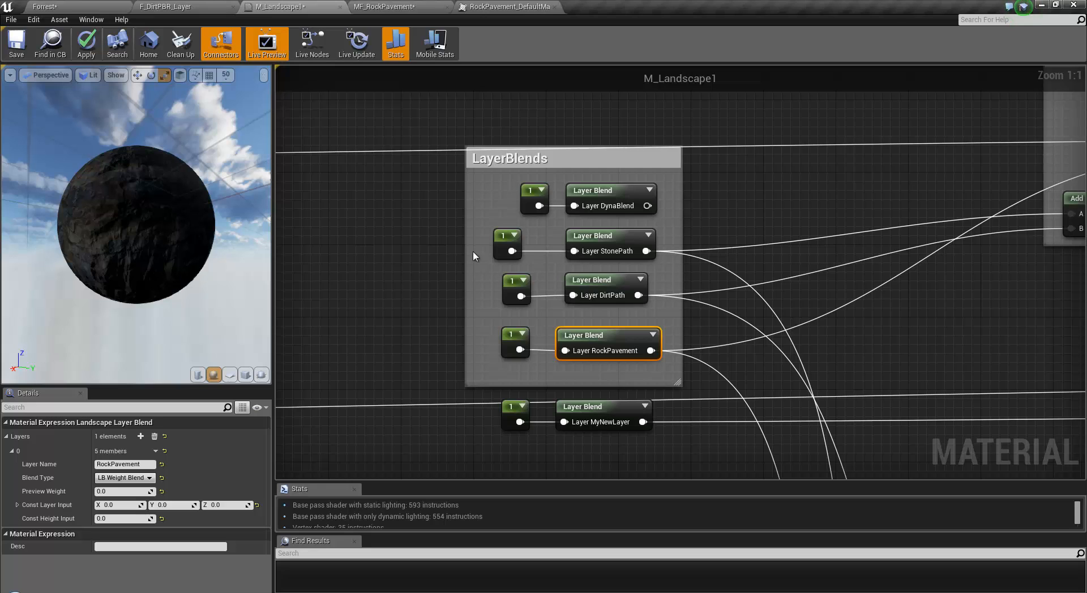
right_click_drag(756, 354, 742, 189)
scroll(742, 227, "down", 5)
right_click_drag(756, 334, 625, 256)
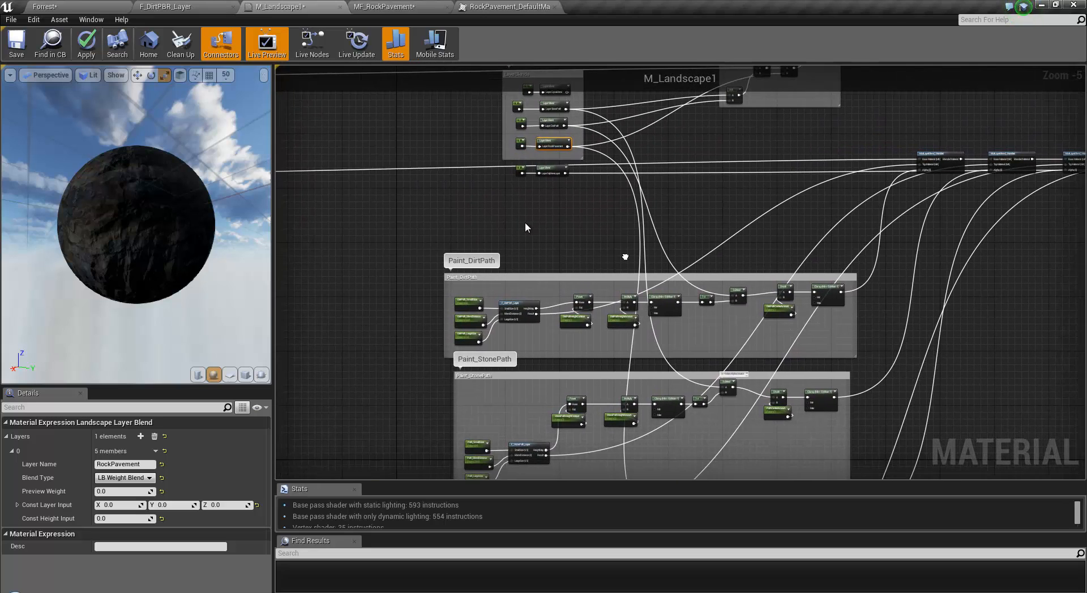
right_click_drag(525, 228, 523, 147)
right_click_drag(597, 340, 593, 297)
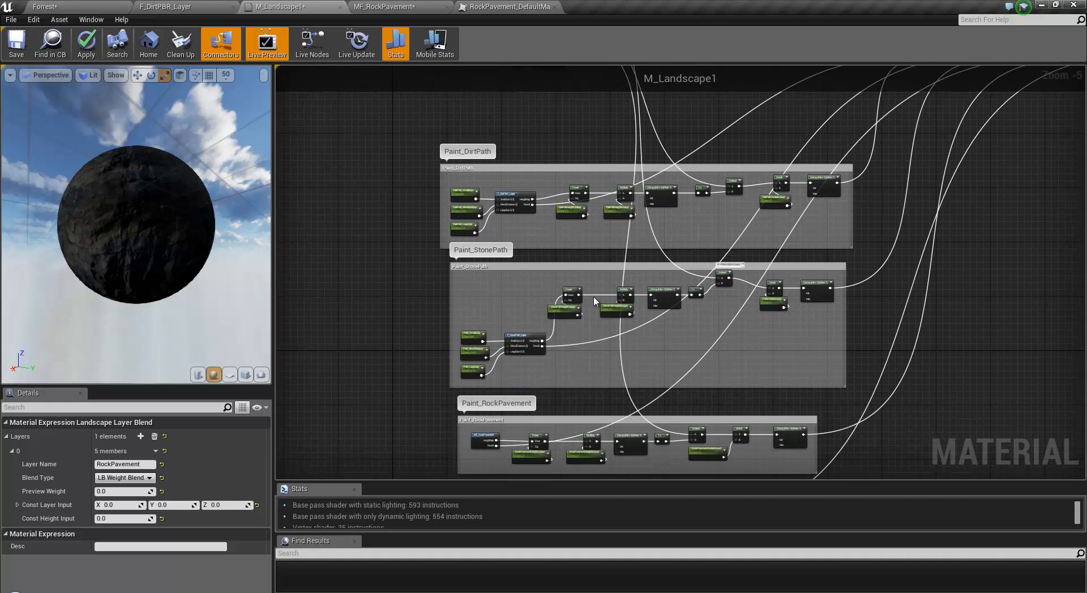
scroll(593, 297, "up", 5)
Move the StonePathHeightContrast node clear of its Power node and back beneath it, comparing it with DirtPathHeightContrast.
left_click_drag(539, 304, 405, 263)
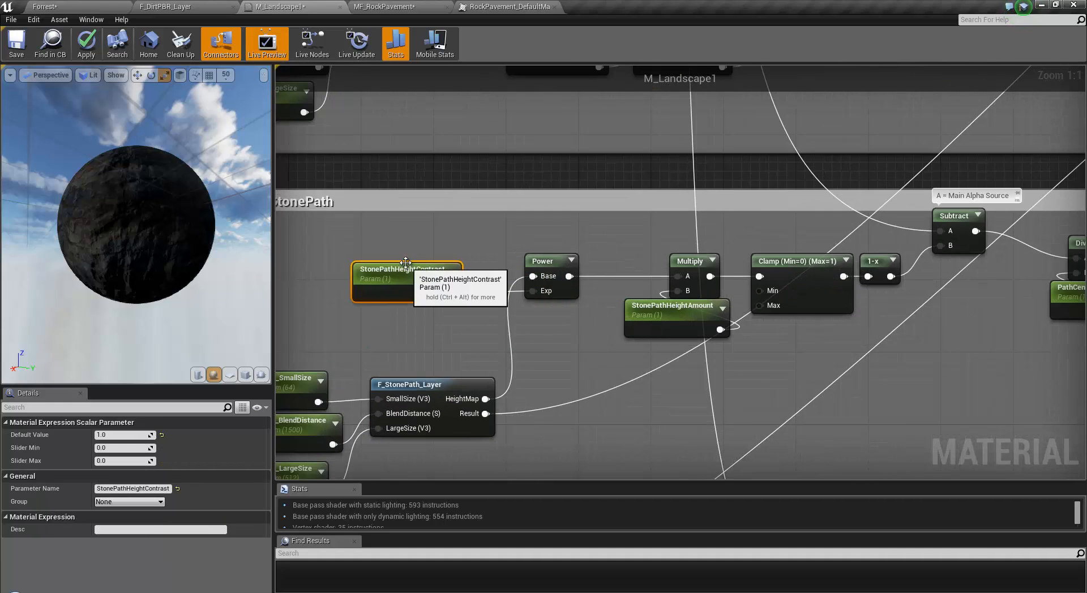
right_click_drag(572, 368, 781, 484)
left_click(731, 166)
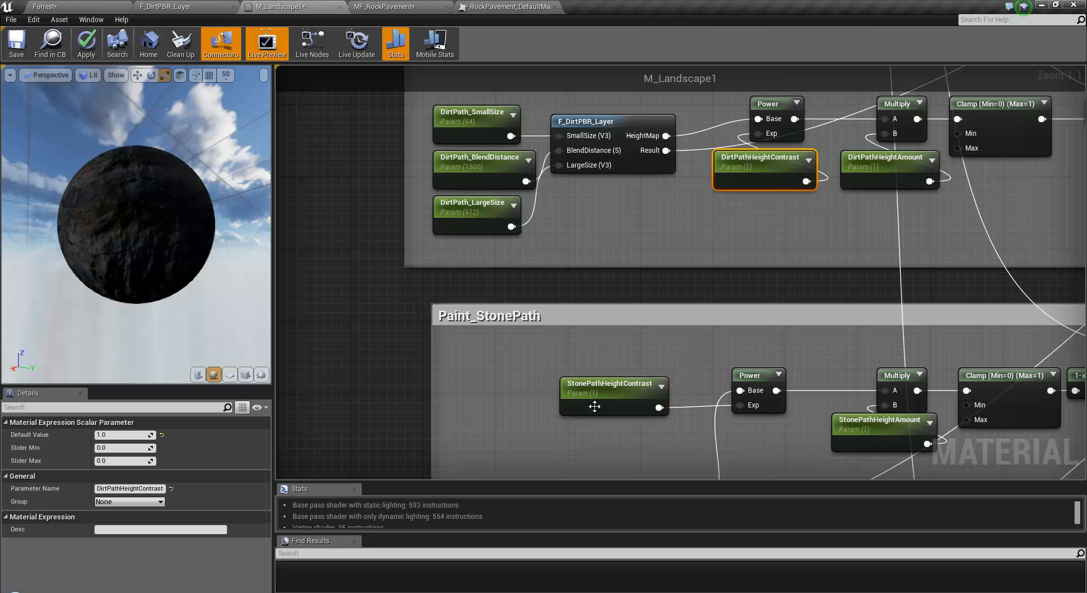
left_click_drag(595, 407, 712, 441)
Examine the DirtPath height contrast, height amount and center amount parameters in the Paint_DirtPath group.
mouse_move(829, 279)
right_mouse_down()
mouse_move(602, 320)
mouse_move(621, 342)
right_mouse_up()
mouse_move(420, 298)
right_mouse_down()
mouse_move(551, 303)
mouse_move(461, 328)
mouse_move(540, 316)
right_mouse_up()
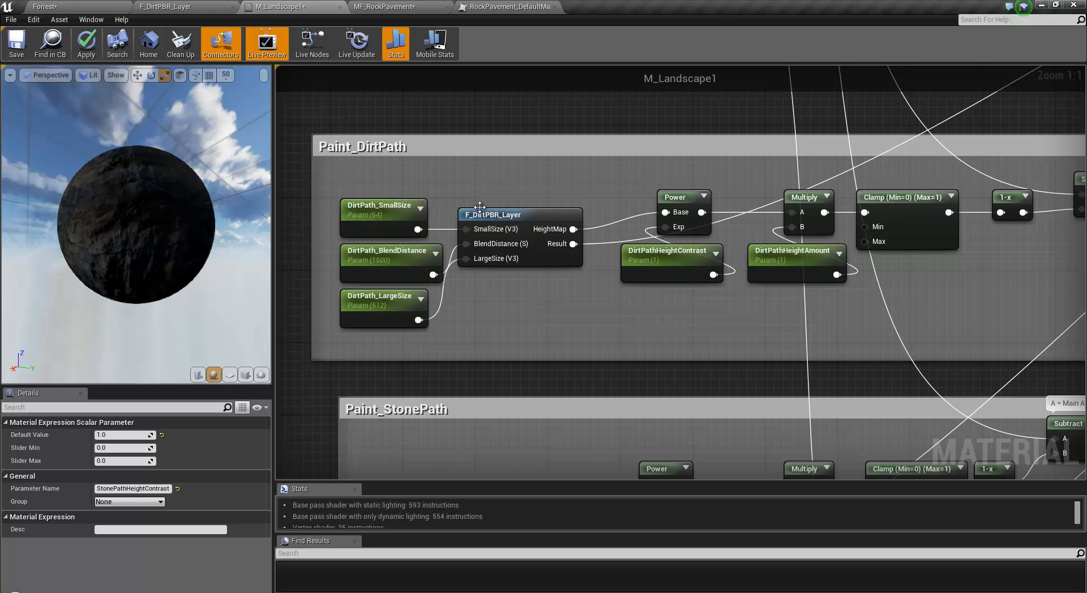
right_click_drag(657, 328, 564, 334)
left_click(592, 262)
left_click(689, 261)
mouse_move(892, 301)
right_mouse_down()
mouse_move(872, 304)
mouse_move(966, 260)
right_mouse_up()
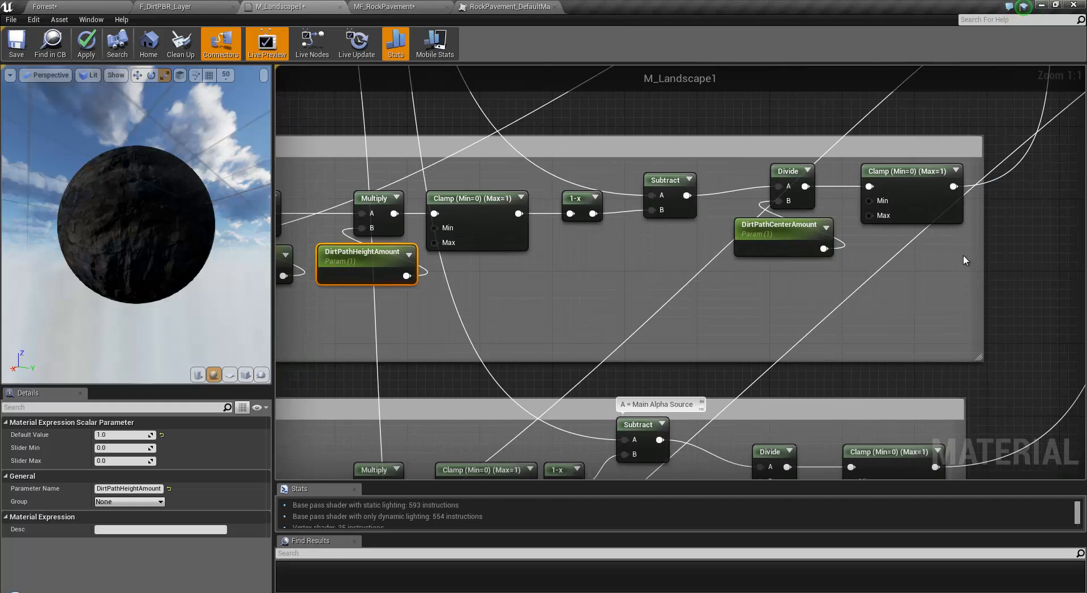
left_click(795, 242)
Examine the DirtPath large size, blend distance and small size parameters and the F_DirtPBR_Layer function they feed.
right_click_drag(510, 322, 904, 330)
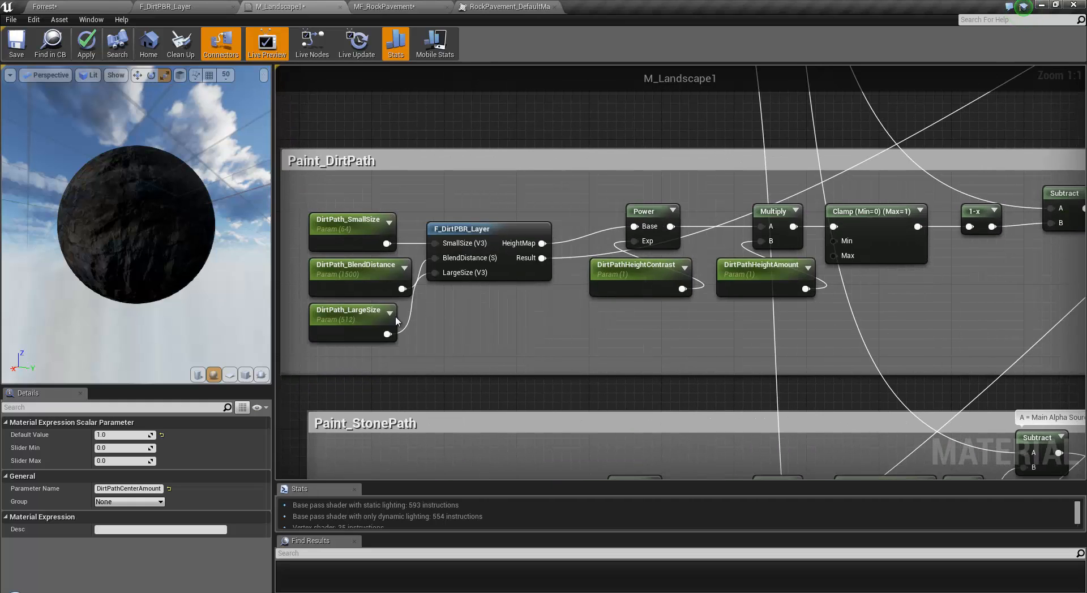
left_click(329, 326)
left_click(351, 271)
left_click(348, 223)
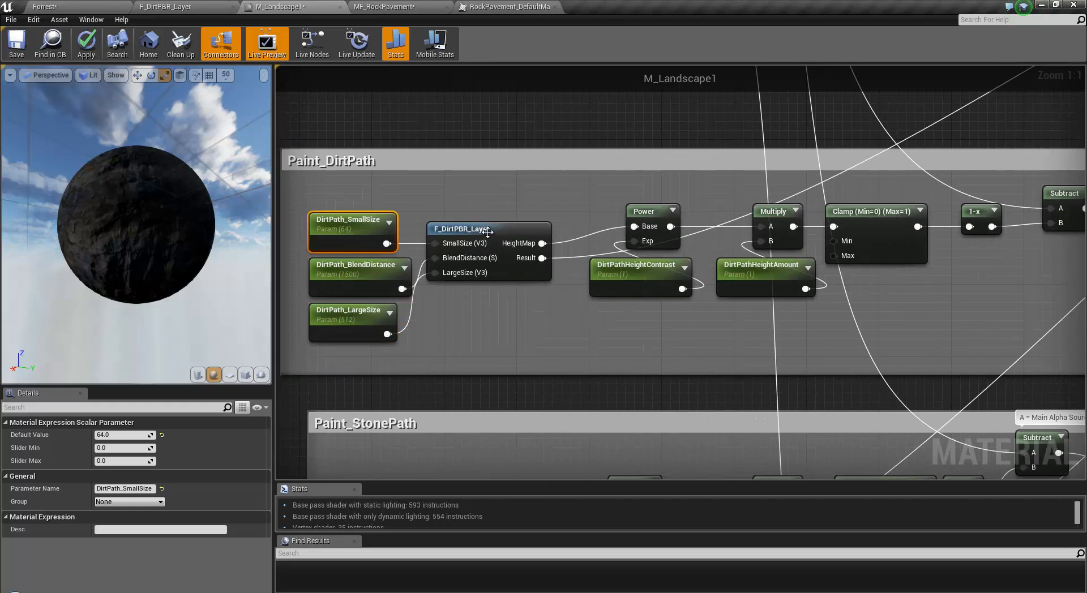
left_click(481, 233)
Examine the Path_SmallSize and Path_LargeSize parameters feeding F_StonePath_Layer in the Paint_StonePath group.
mouse_move(480, 235)
right_mouse_down()
mouse_move(484, 203)
mouse_move(582, 127)
right_mouse_up()
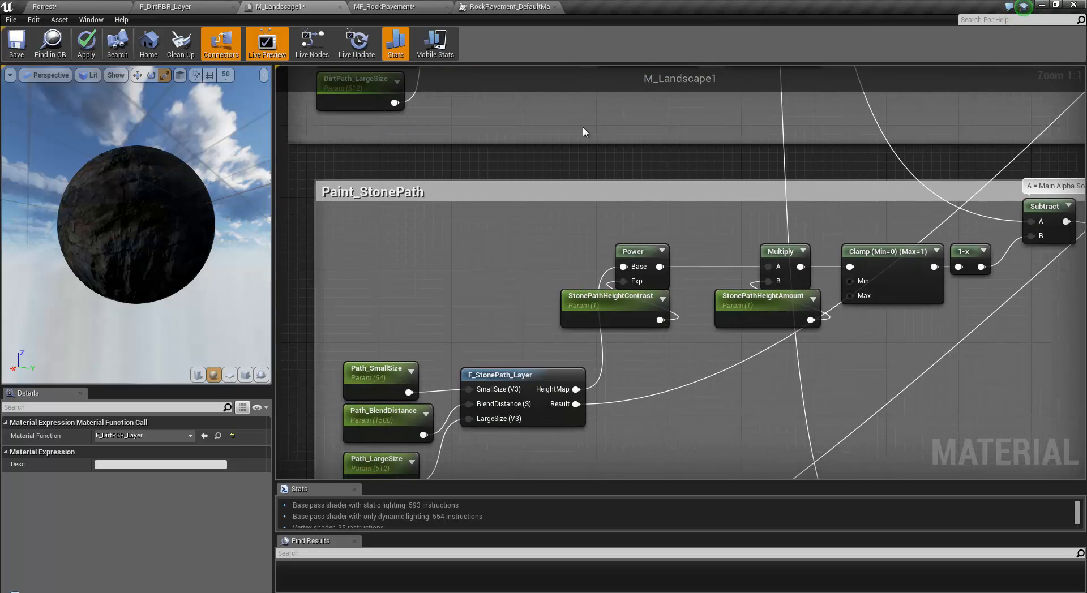
right_click_drag(360, 167, 366, 73)
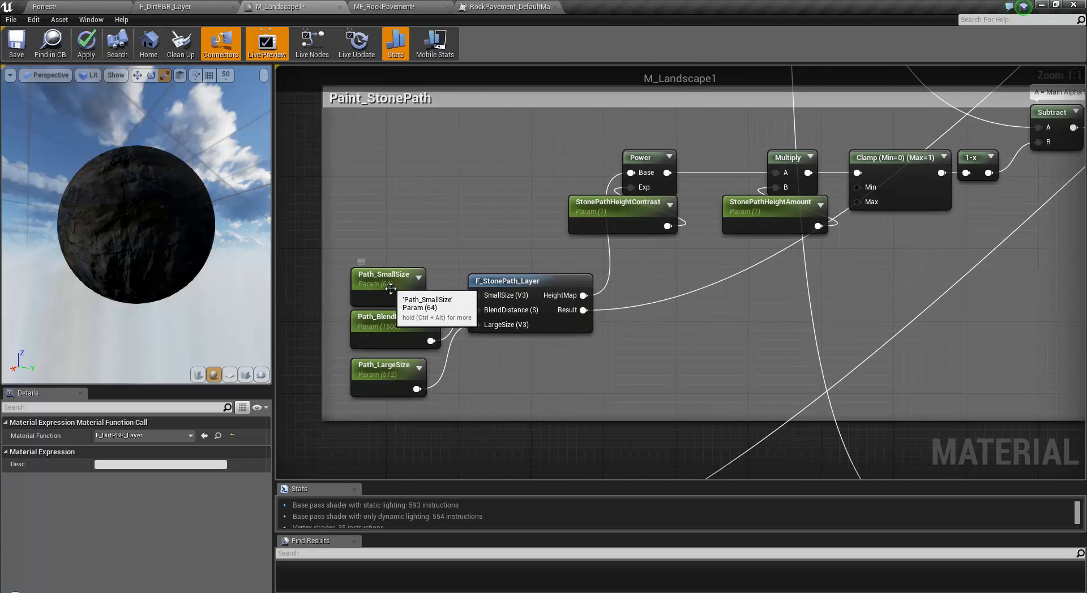
left_click(396, 280)
left_click(399, 369)
Examine the StonePathHeightAmount and PathCenterAmount parameters along the Paint_StonePath alpha chain.
mouse_move(457, 73)
right_mouse_down()
mouse_move(458, 274)
mouse_move(389, 92)
right_mouse_up()
right_click_drag(621, 401, 554, 405)
left_click(702, 258)
right_click_drag(925, 328, 575, 374)
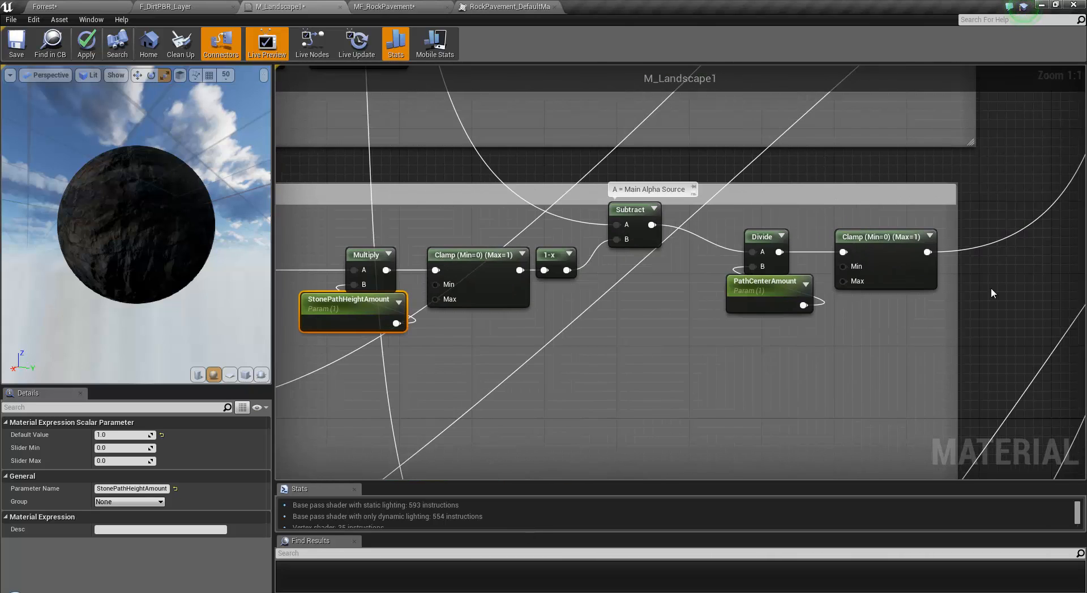
left_click(805, 281)
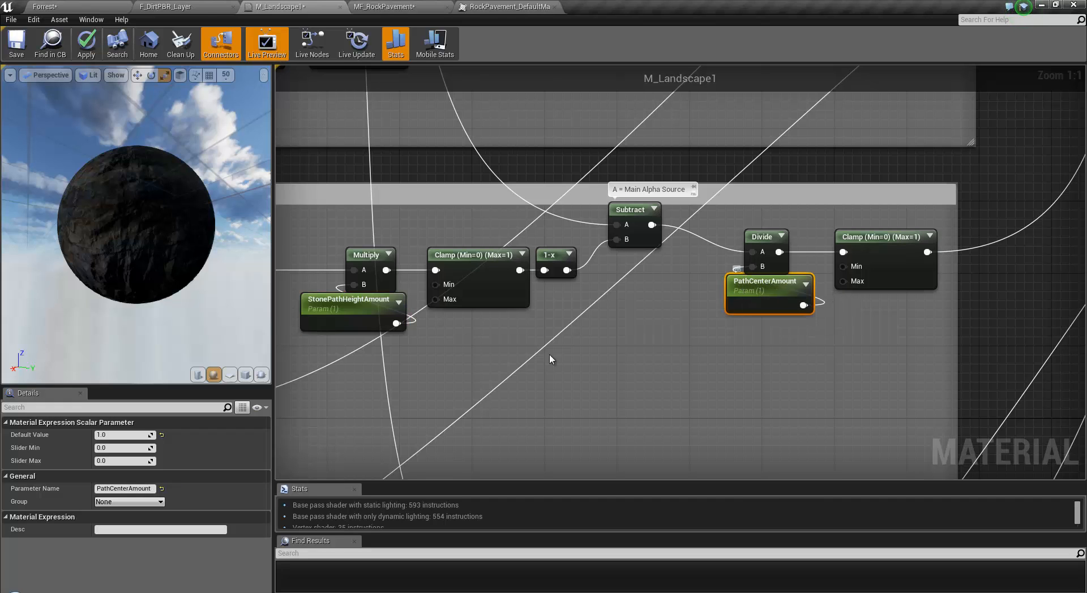
Examine the RockPavementHeightContrast, height amount and center amount parameters fed by MF_RockPavement in the Paint_RockPavement group.
scroll(830, 339, "down", 4)
right_click_drag(709, 358, 704, 157)
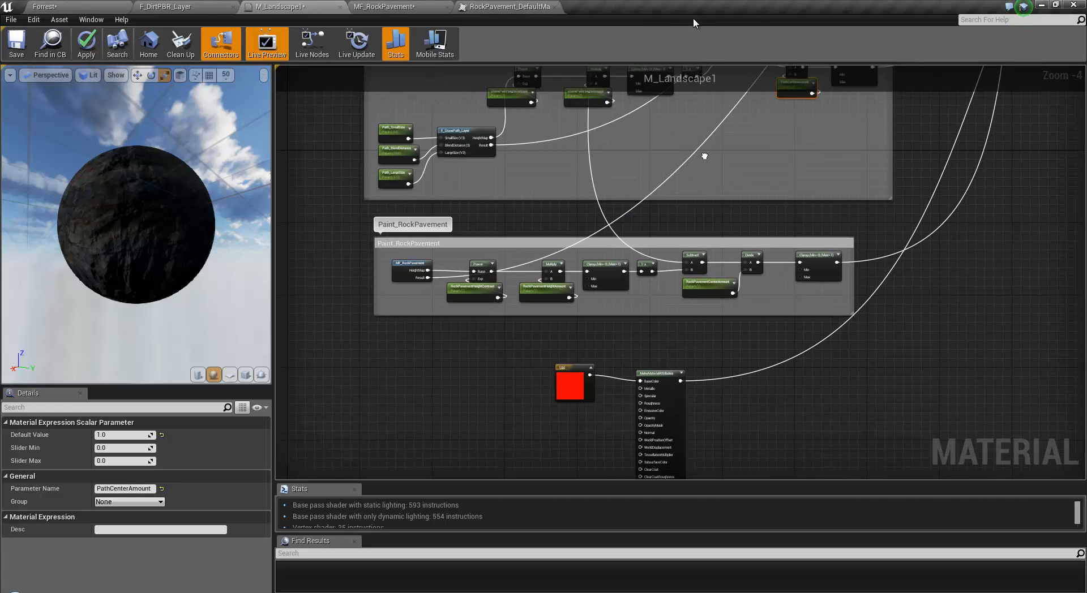
scroll(518, 273, "up", 4)
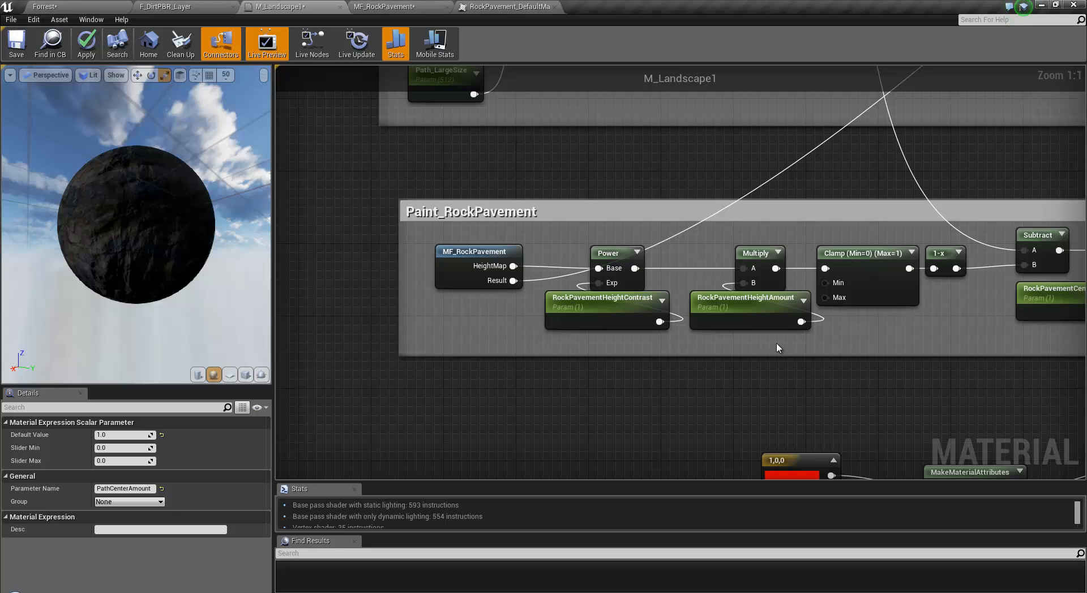
right_click_drag(809, 375, 695, 392)
left_click_drag(480, 289, 552, 329)
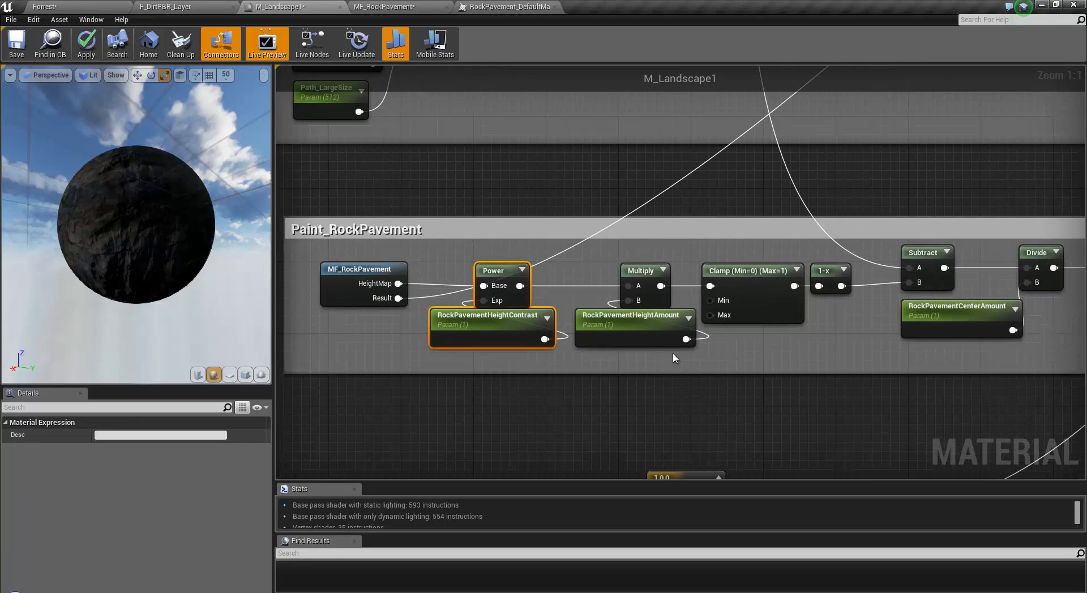
right_click_drag(755, 391, 671, 449)
Examine the Dirt_SmallSize, Dirt_BlendDistance and Dirt_LargeSize parameters feeding F_Dirt_Layer in the Dirt_Layer group.
scroll(564, 450, "down", 5)
right_click_drag(615, 119, 644, 413)
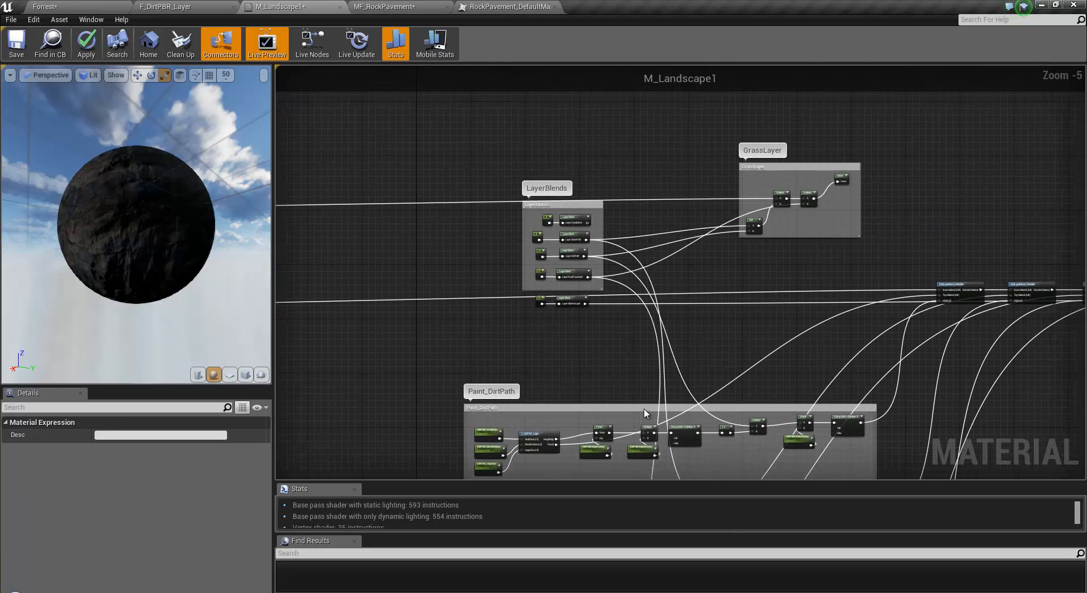
scroll(648, 294, "down", 3)
right_click_drag(647, 295, 1064, 274)
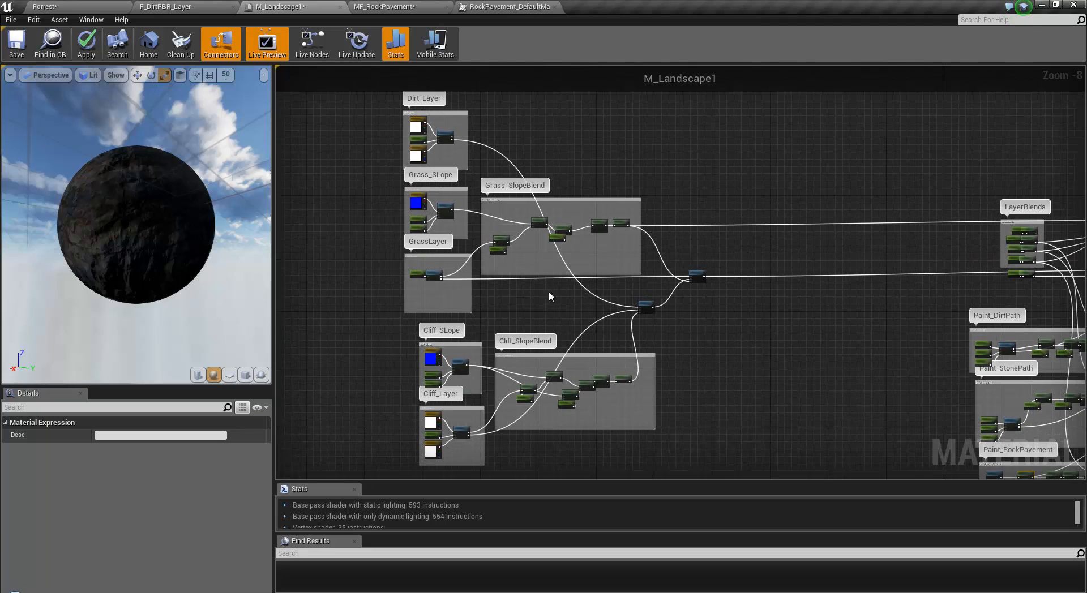
right_click_drag(549, 291, 678, 399)
scroll(492, 189, "up", 5)
scroll(718, 358, "up", 3)
right_click_drag(795, 448, 674, 343)
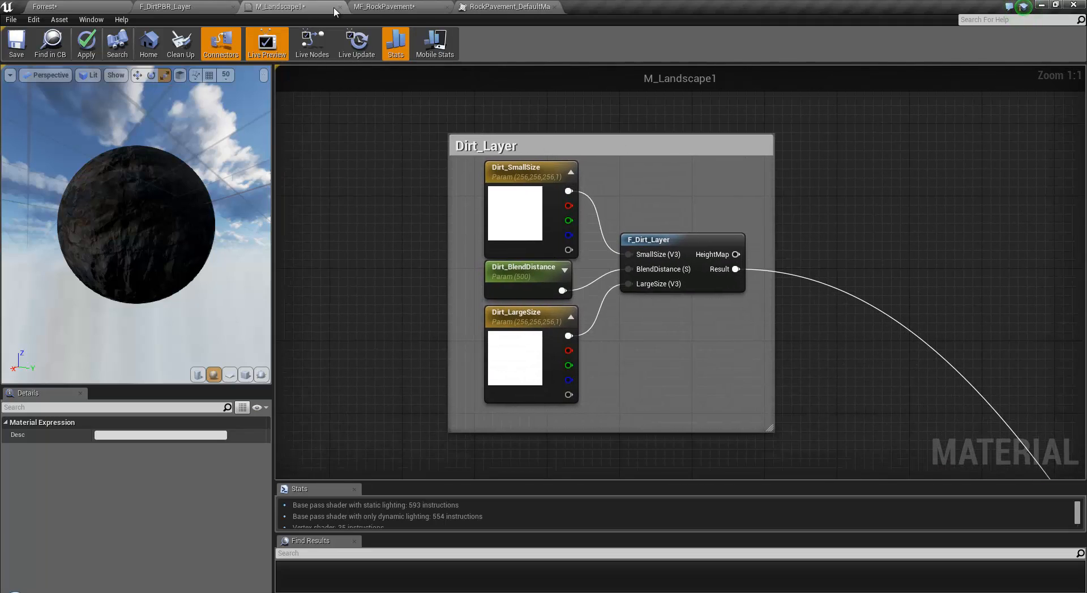
Open the MF_RockPavement function and examine how the texture sample's alpha feeds the Power node and the HeightMap output.
left_click(385, 7)
right_click_drag(460, 354, 517, 407)
scroll(454, 292, "up", 4)
right_click_drag(679, 208, 360, 209)
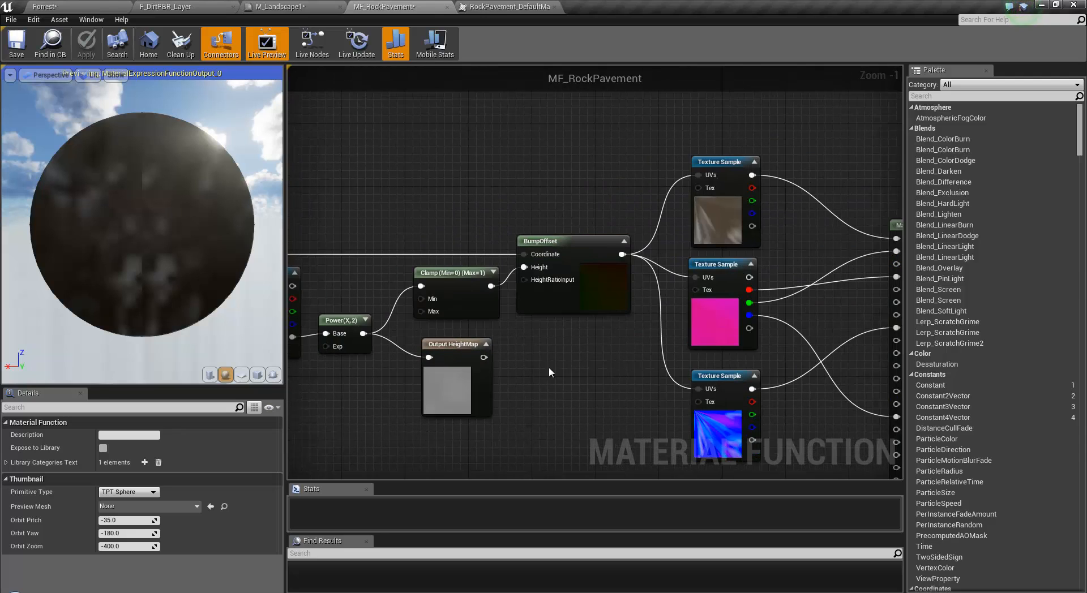
right_click_drag(549, 372, 728, 278)
left_click_drag(643, 310, 631, 333)
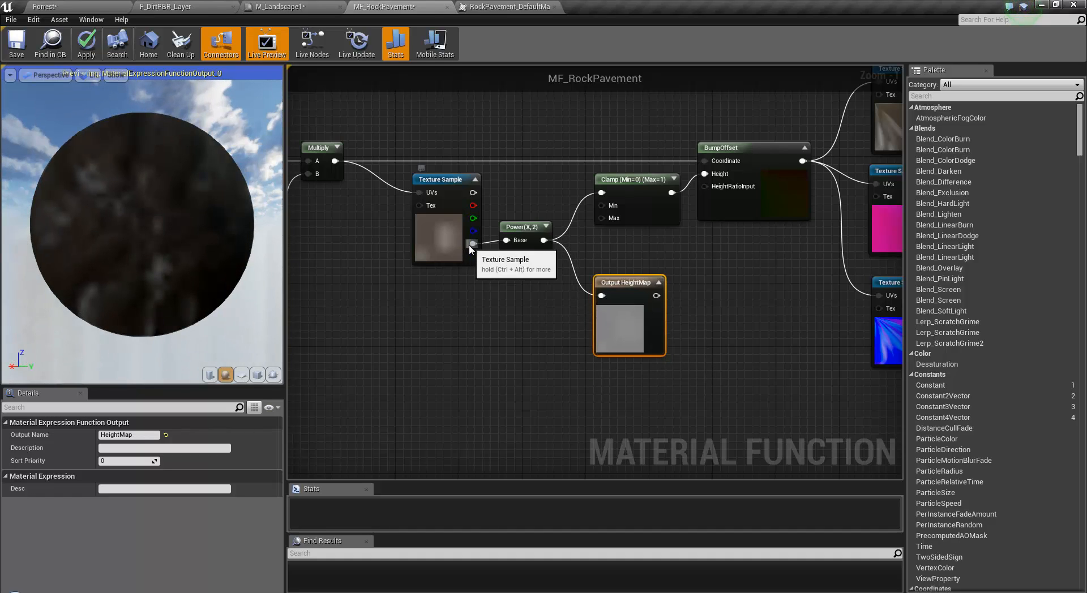
scroll(515, 281, "down", 2)
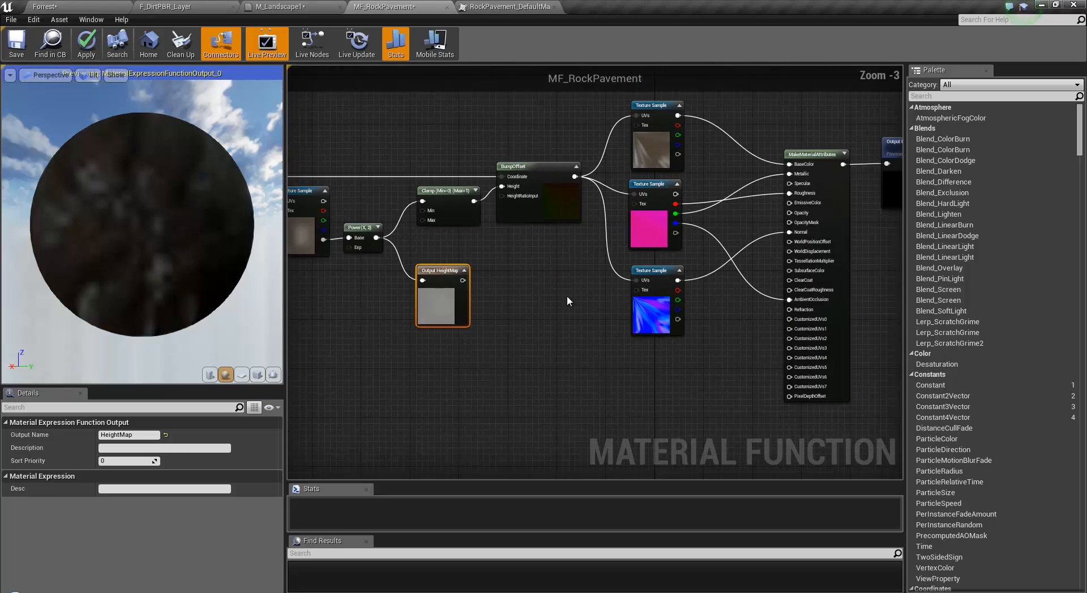
Review the whole MF_RockPavement node network, selecting the nodes from the texture coordinates through the texture samples.
right_click_drag(566, 296, 628, 339)
scroll(666, 320, "down", 4)
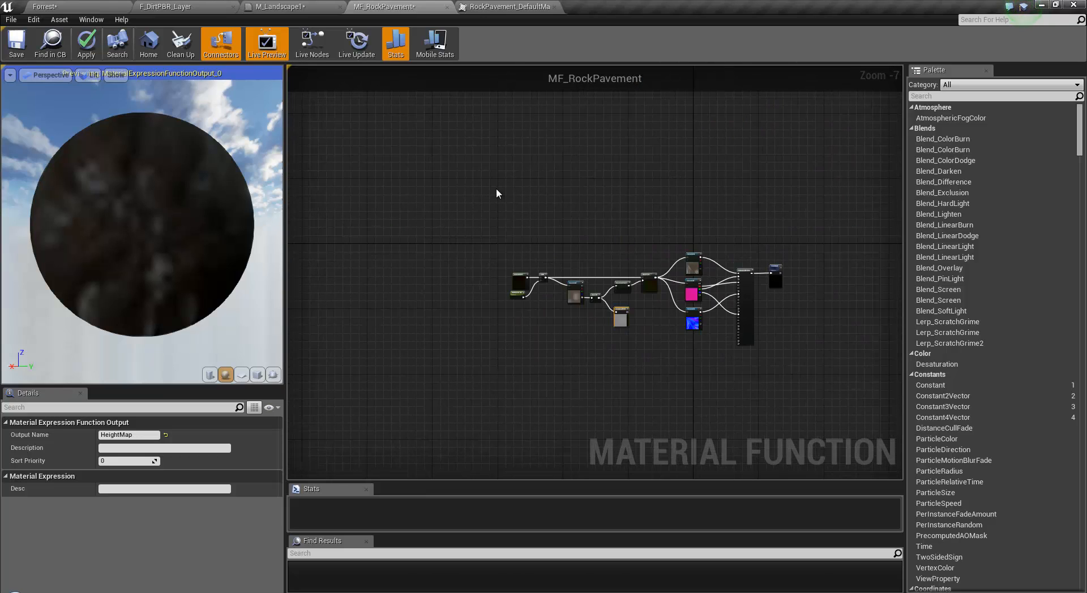
right_click_drag(704, 394, 528, 400)
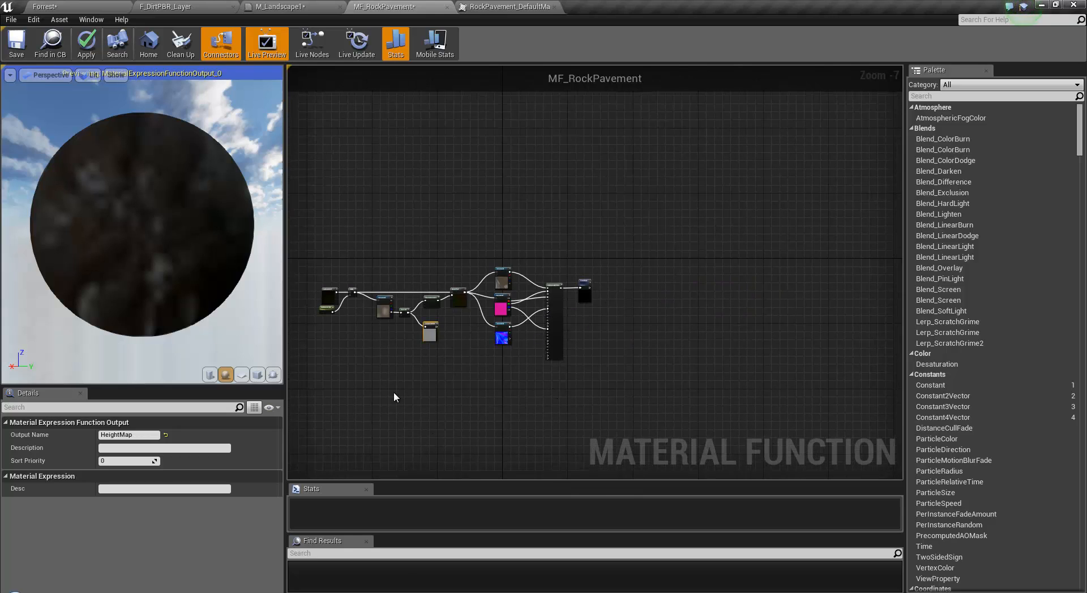
right_click_drag(394, 394, 548, 384)
left_click_drag(668, 391, 670, 392)
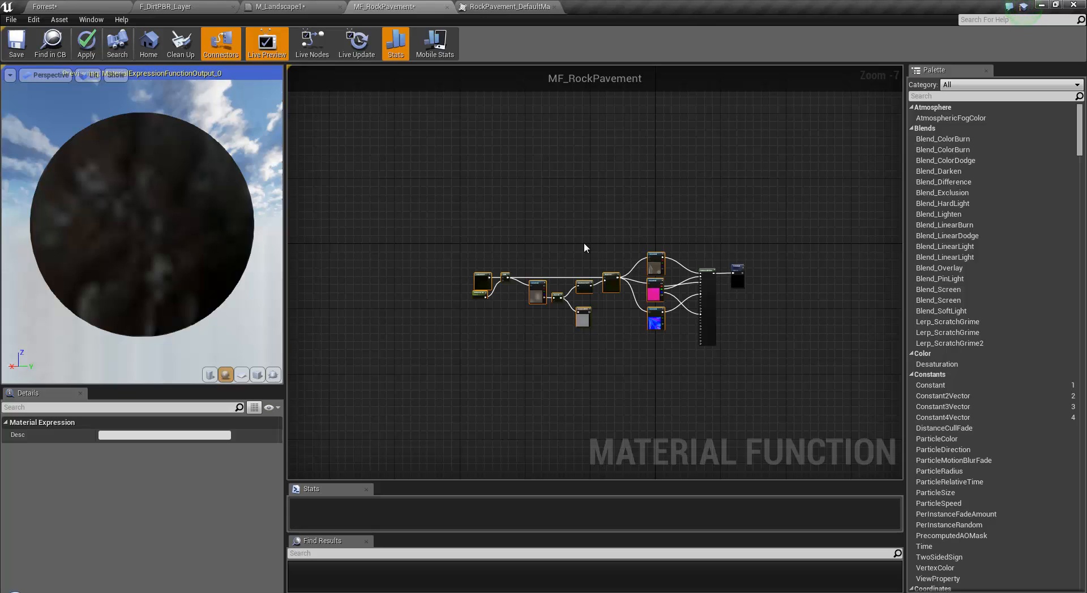
right_click_drag(717, 233, 662, 236)
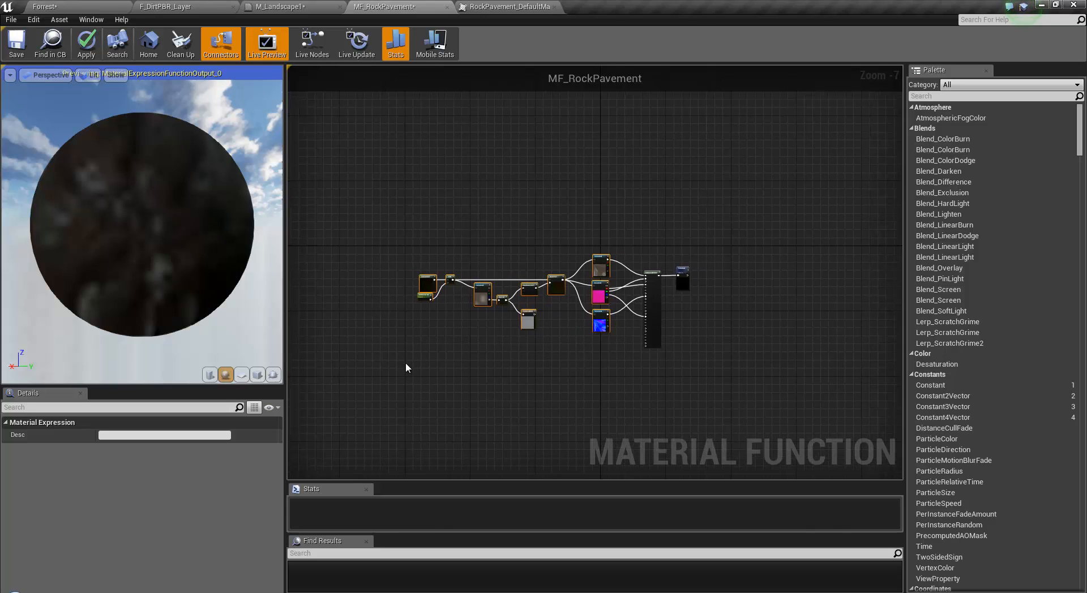
scroll(405, 367, "up", 5)
scroll(531, 337, "down", 4)
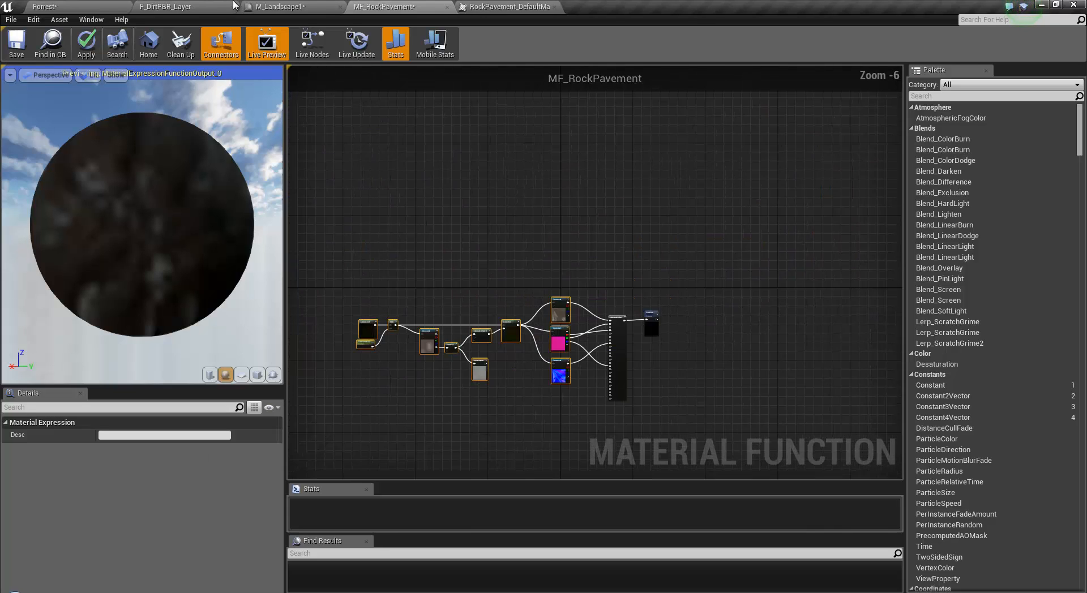
Return to the M_Landscape1 material and review its complete graph, from the base layers and slope blends to the paint groups.
left_click(282, 7)
scroll(396, 227, "down", 3)
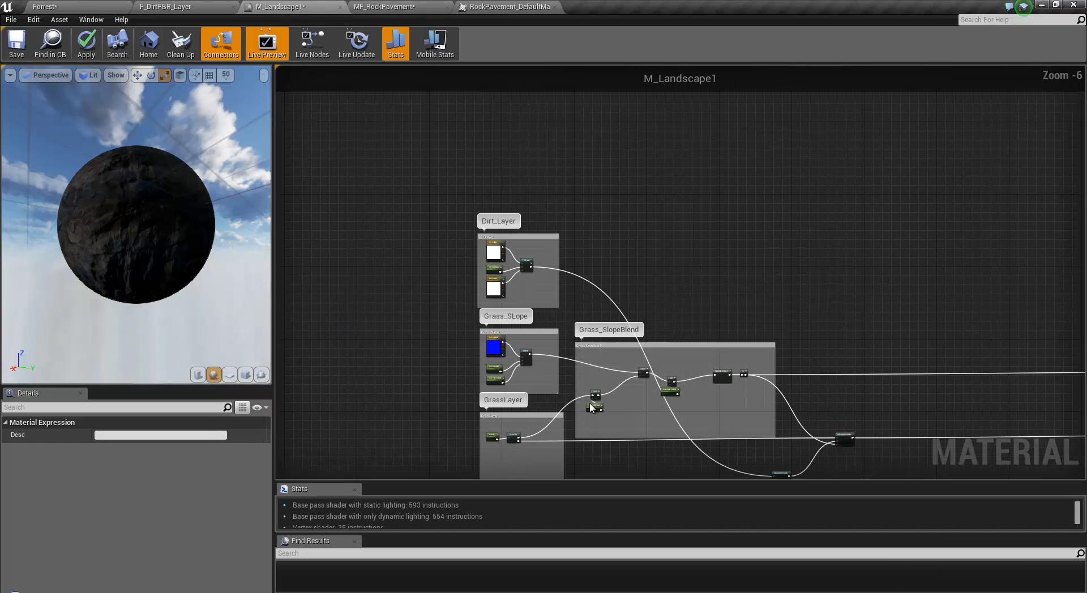
scroll(498, 287, "down", 5)
mouse_move(631, 313)
right_mouse_down()
mouse_move(737, 314)
mouse_move(713, 328)
right_mouse_up()
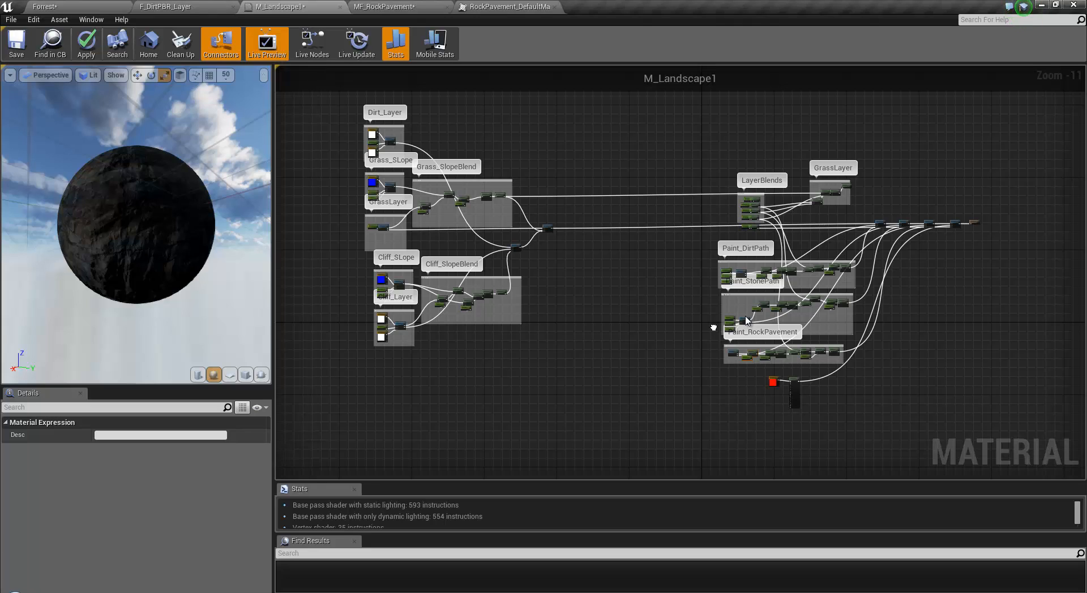
right_click_drag(713, 327, 716, 328)
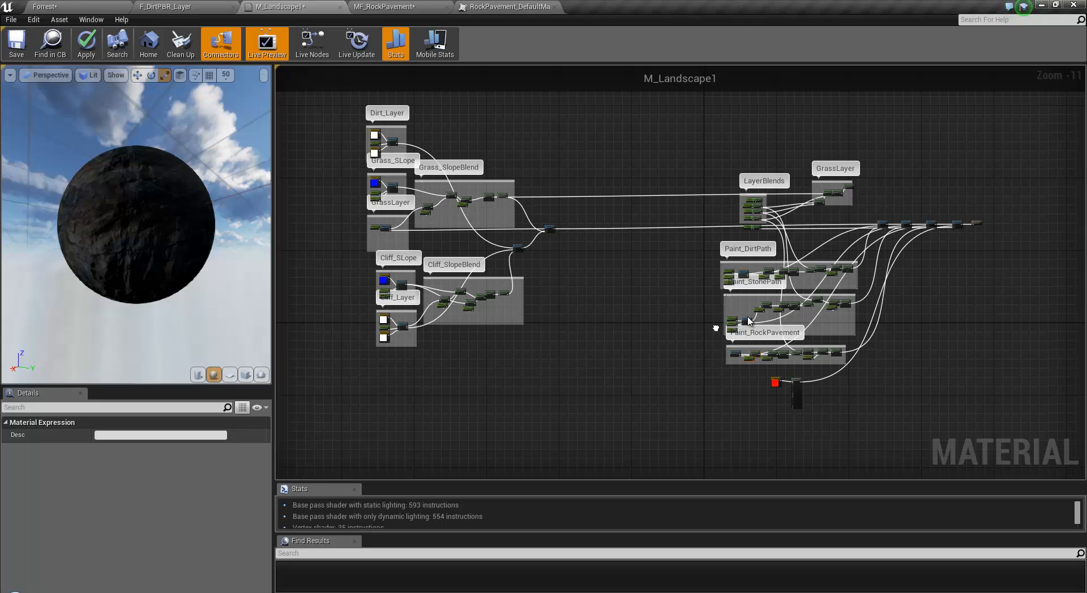